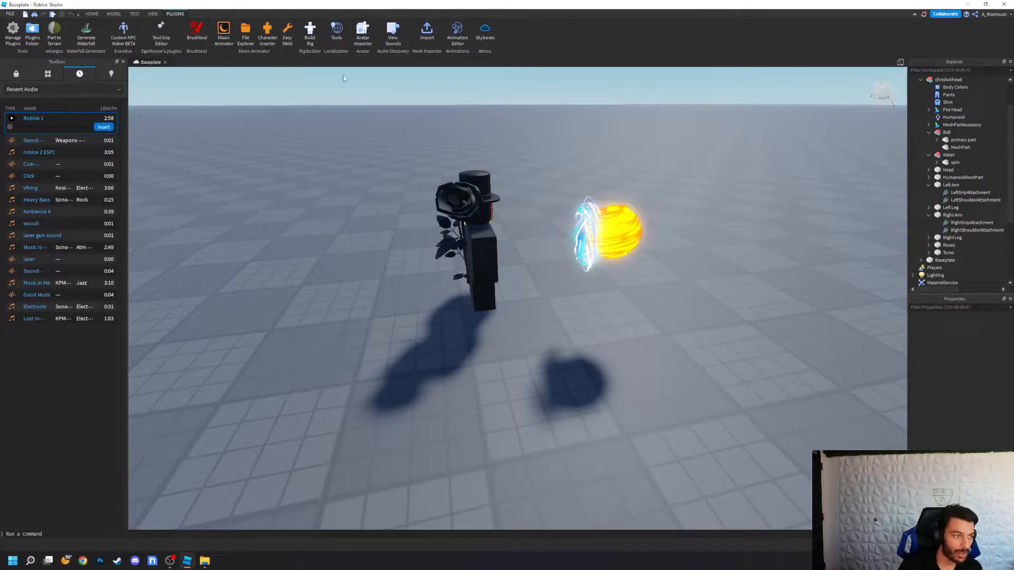
# Step: Close the Toolbox and browse the preset characters and the user import options in Character Inserter
pyautogui.click(123, 62)
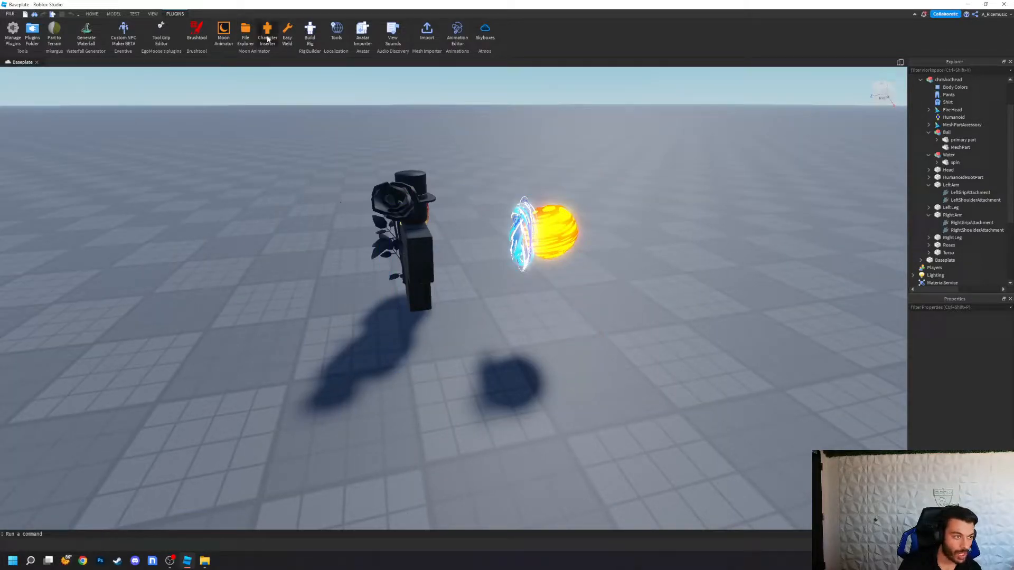
pyautogui.click(408, 273)
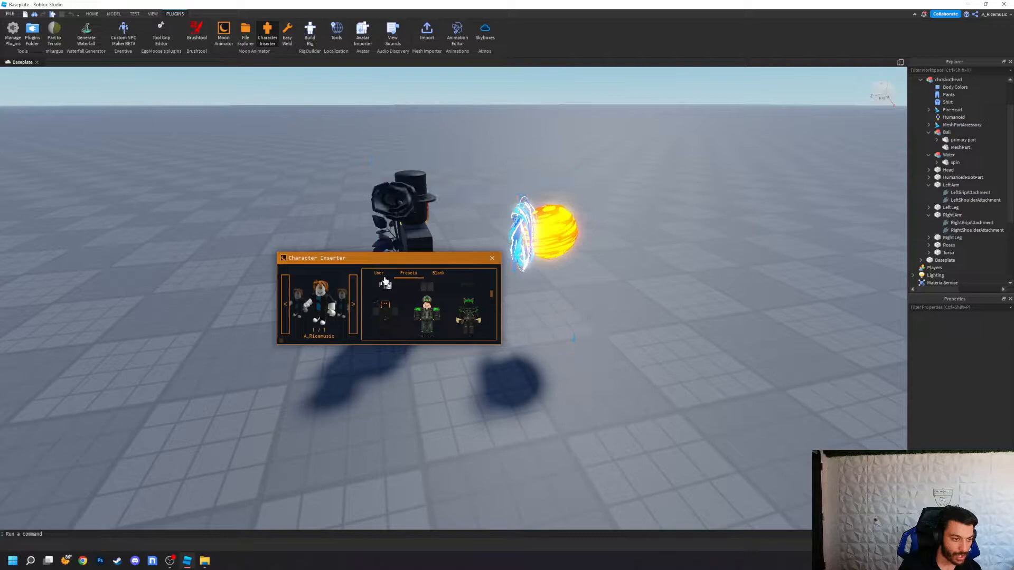
pyautogui.scroll(-3, 391, 319)
pyautogui.scroll(-5, 402, 318)
pyautogui.scroll(-3, 407, 321)
pyautogui.scroll(5, 407, 324)
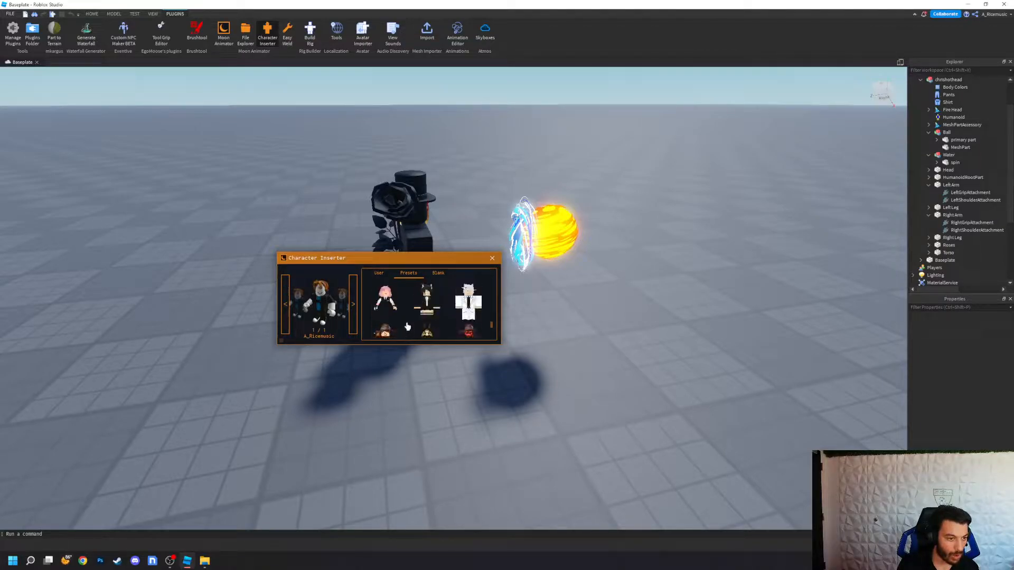
pyautogui.scroll(5, 428, 314)
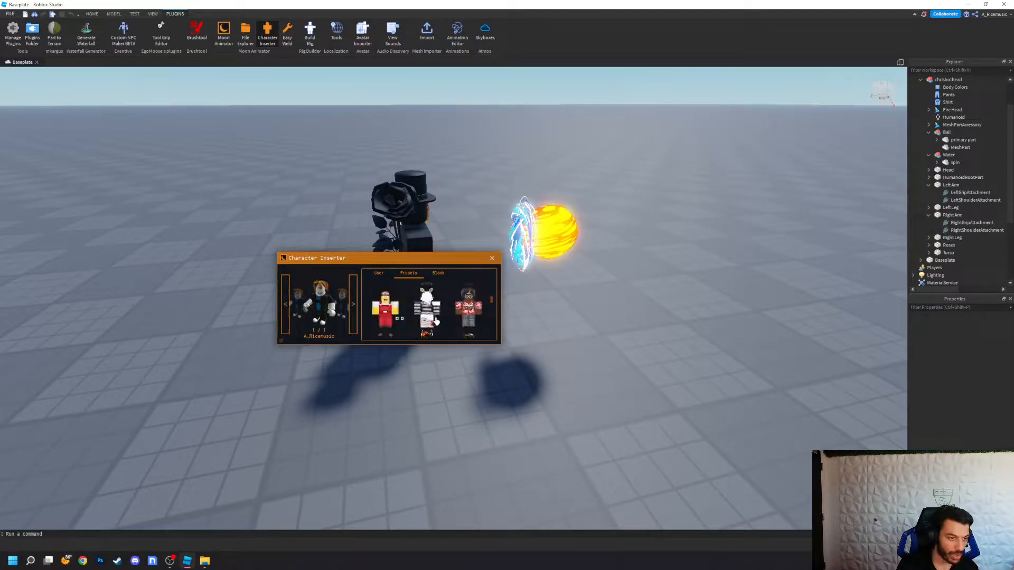
pyautogui.click(378, 274)
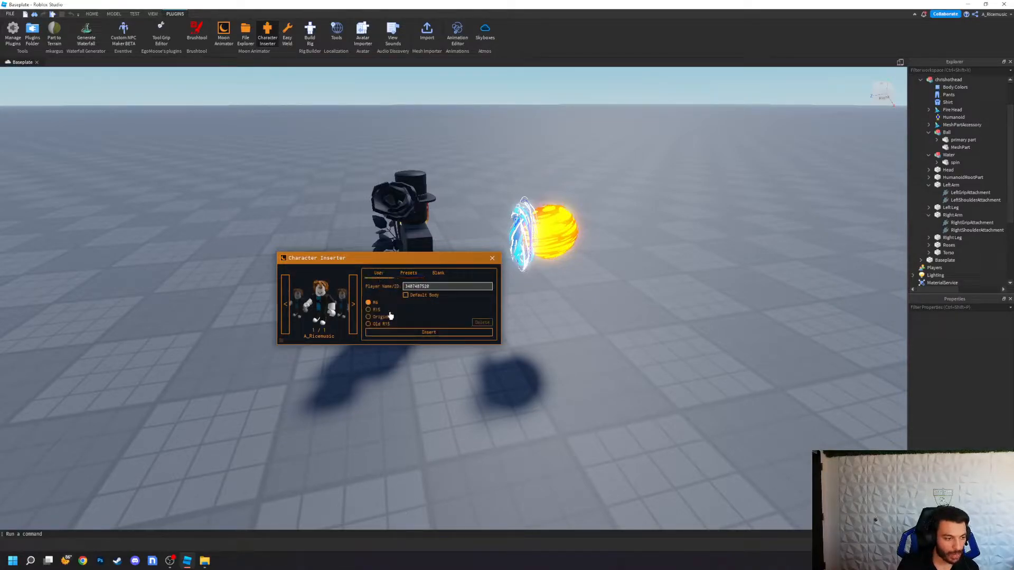
pyautogui.click(408, 273)
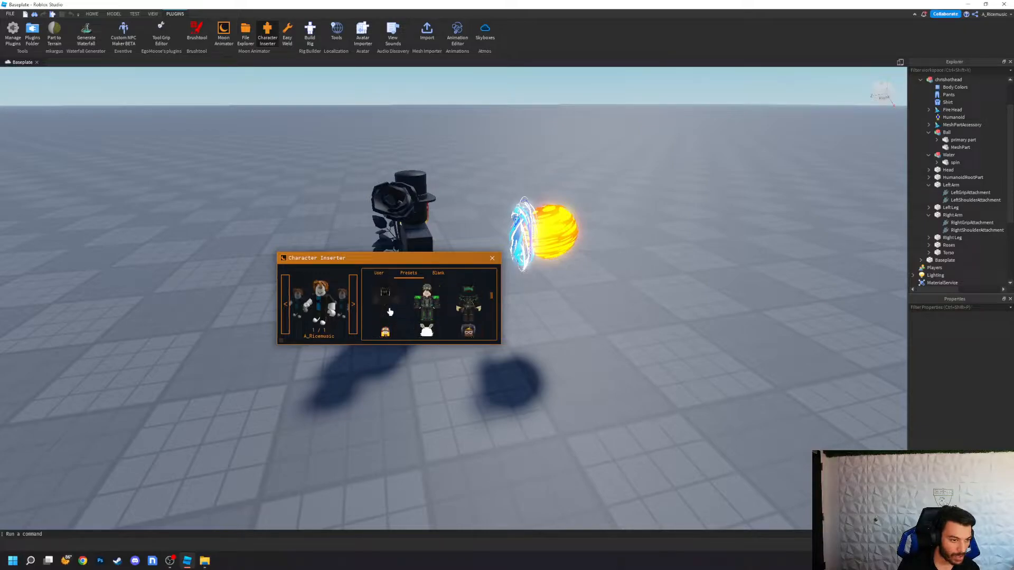
# Step: Insert the black-clothed preset character from Character Inserter and expand its model in the Explorer
pyautogui.click(404, 312)
pyautogui.scroll(5, 779, 321)
pyautogui.scroll(-6, 779, 321)
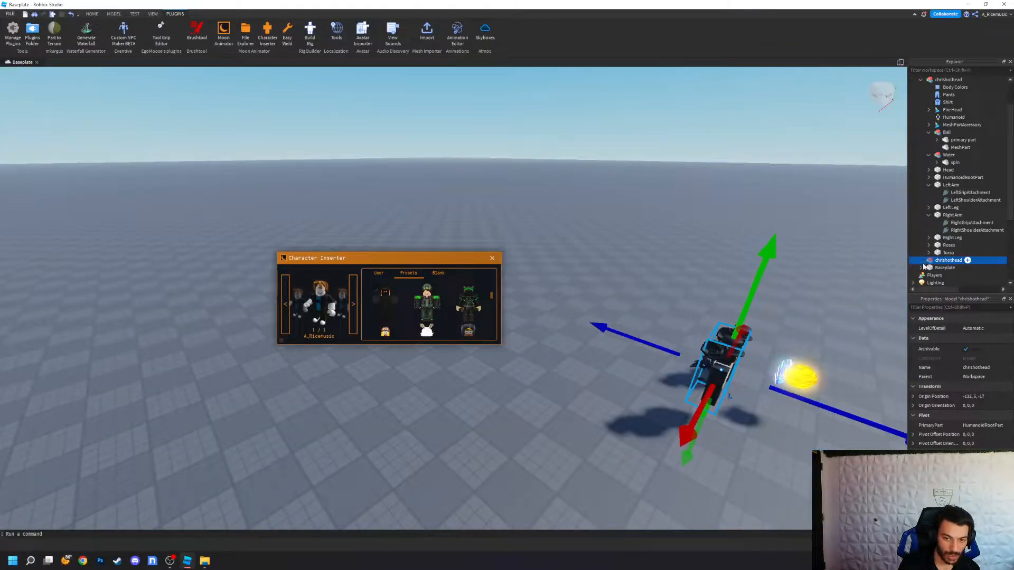
pyautogui.click(921, 260)
pyautogui.scroll(-6, 944, 165)
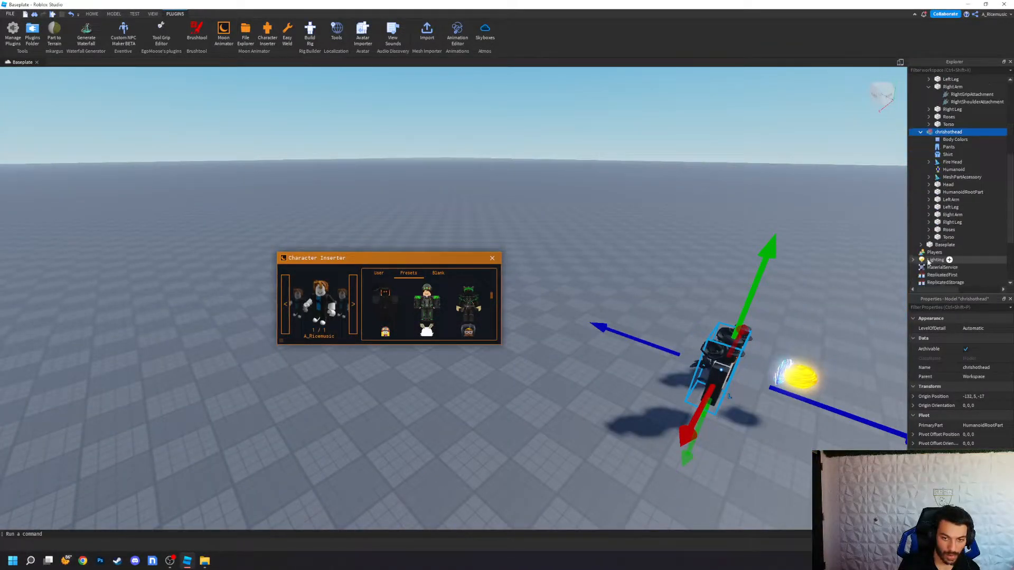
# Step: Delete the newly inserted preset character and close Character Inserter
pyautogui.press('Delete')
pyautogui.scroll(5, 720, 260)
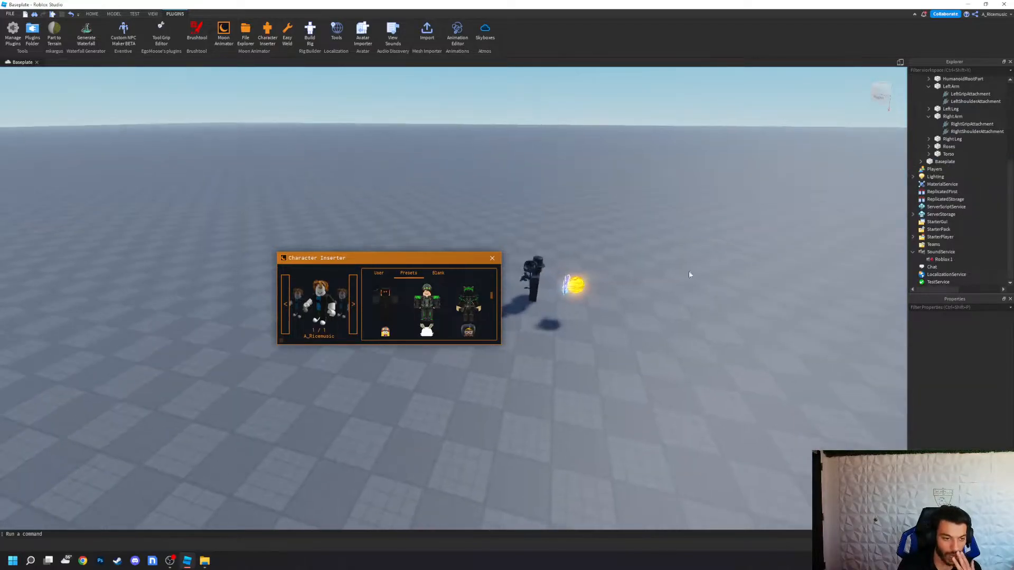
pyautogui.scroll(3, 634, 285)
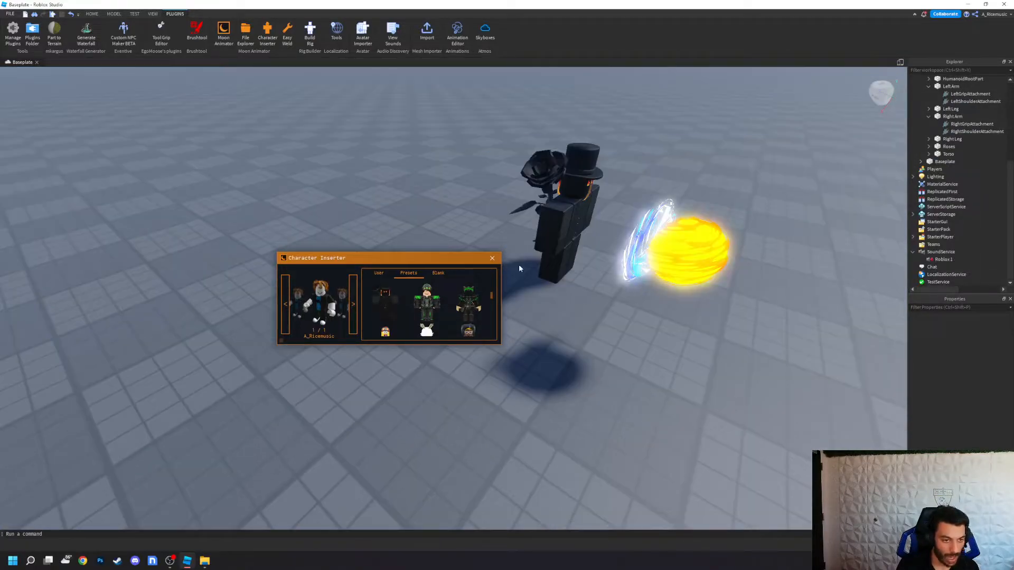
pyautogui.click(492, 258)
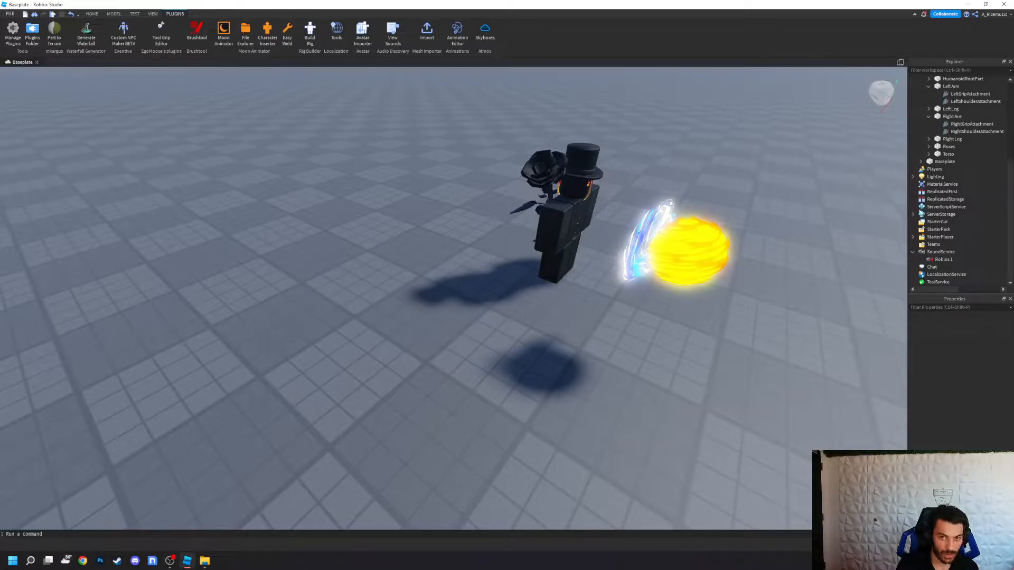
# Step: Search the inventory models in the Toolbox for "vfx" and close the Toolbox
pyautogui.scroll(5, 949, 165)
pyautogui.moveTo(718, 201); pyautogui.dragTo(718, 201, button='right')
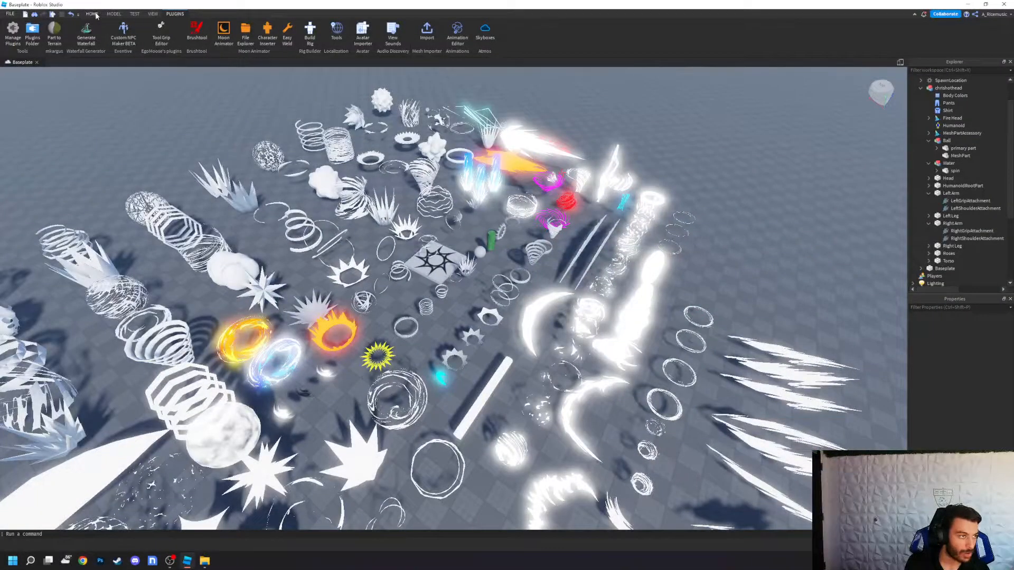
pyautogui.click(92, 14)
pyautogui.click(200, 32)
pyautogui.click(16, 74)
pyautogui.click(67, 89)
pyautogui.write('vfx')
pyautogui.press('Return')
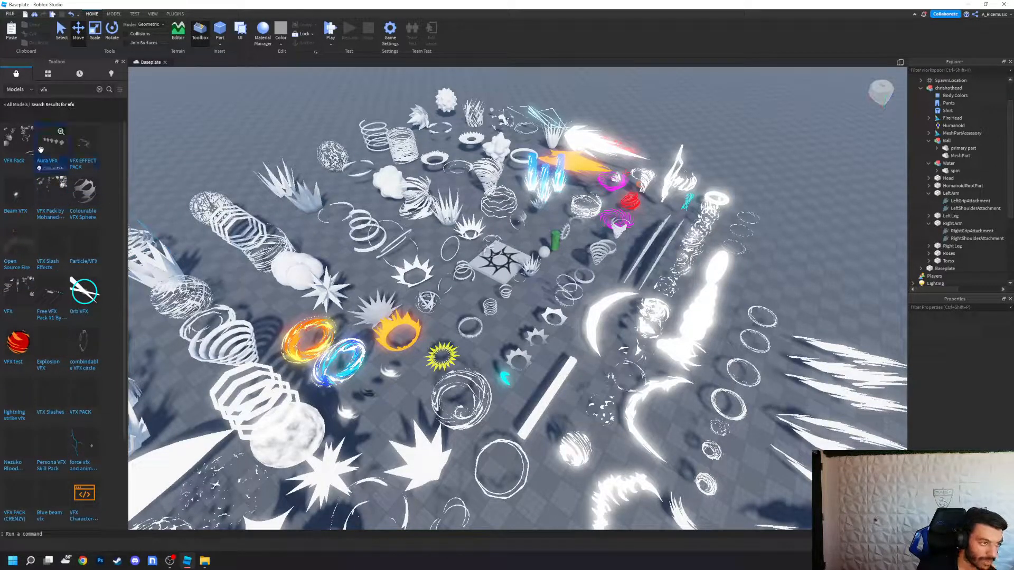
pyautogui.click(124, 61)
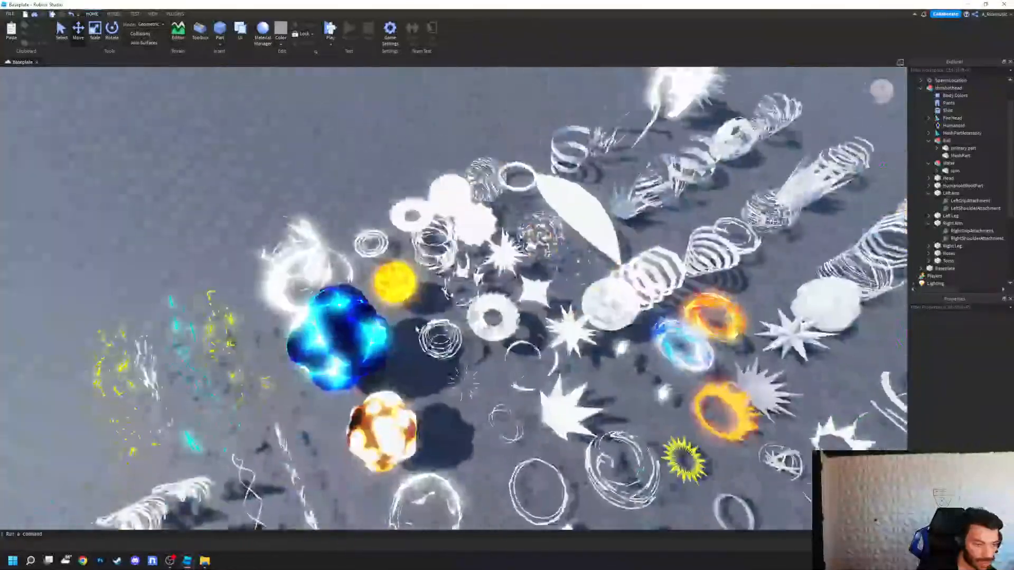
# Step: Examine the VFX meshes laid out on the baseplate and return to the character with the two effects
pyautogui.scroll(5, 396, 310)
pyautogui.moveTo(396, 310); pyautogui.dragTo(498, 275, button='right')
pyautogui.scroll(-2, 498, 278)
pyautogui.scroll(2, 499, 279)
pyautogui.scroll(4, 497, 279)
pyautogui.press('w')
pyautogui.press('w')
pyautogui.press('w')
pyautogui.press('w')
pyautogui.press('w')
pyautogui.press('w')
pyautogui.press('s')
pyautogui.press('w')
pyautogui.press('s')
pyautogui.press('w')
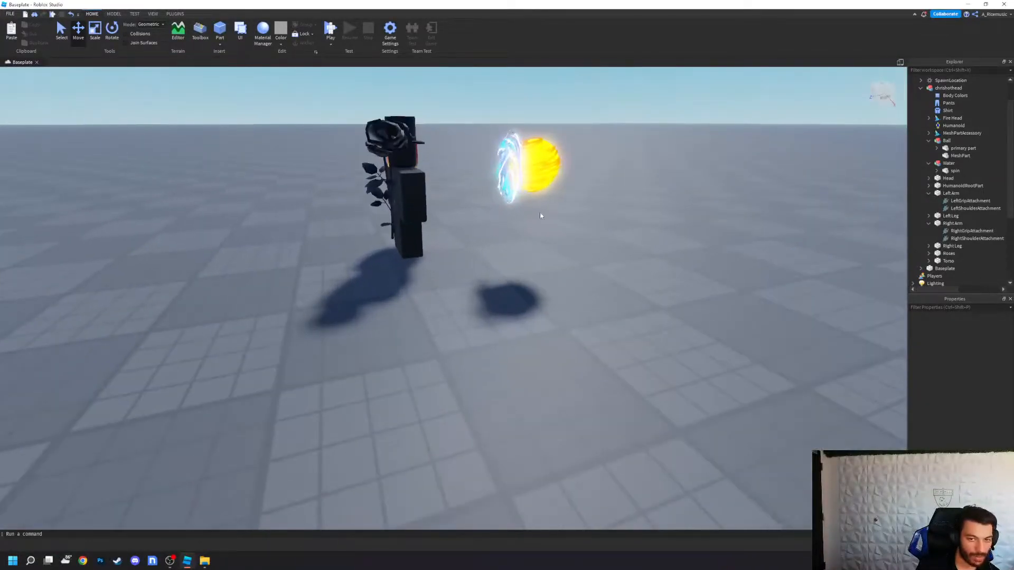
# Step: Collapse the character's arm parts in the Explorer and move the Water model away from the Ball, closer to the character
pyautogui.click(946, 140)
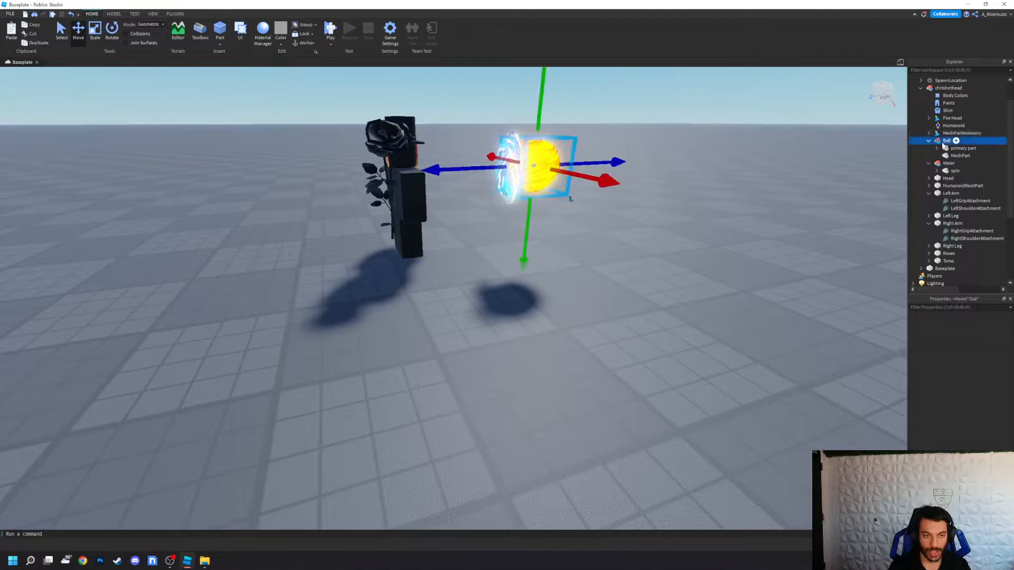
pyautogui.click(943, 164)
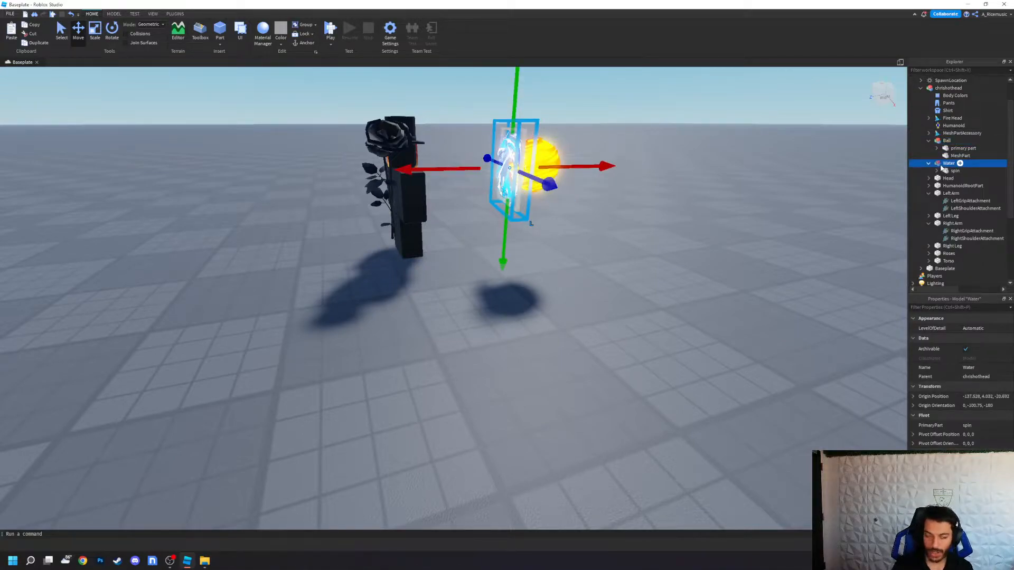
pyautogui.click(929, 224)
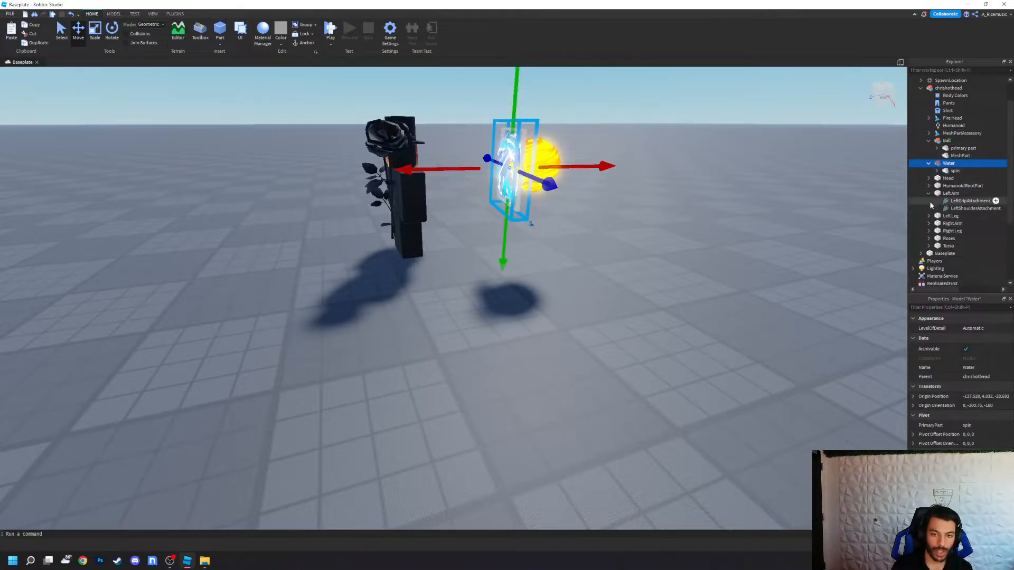
pyautogui.click(929, 193)
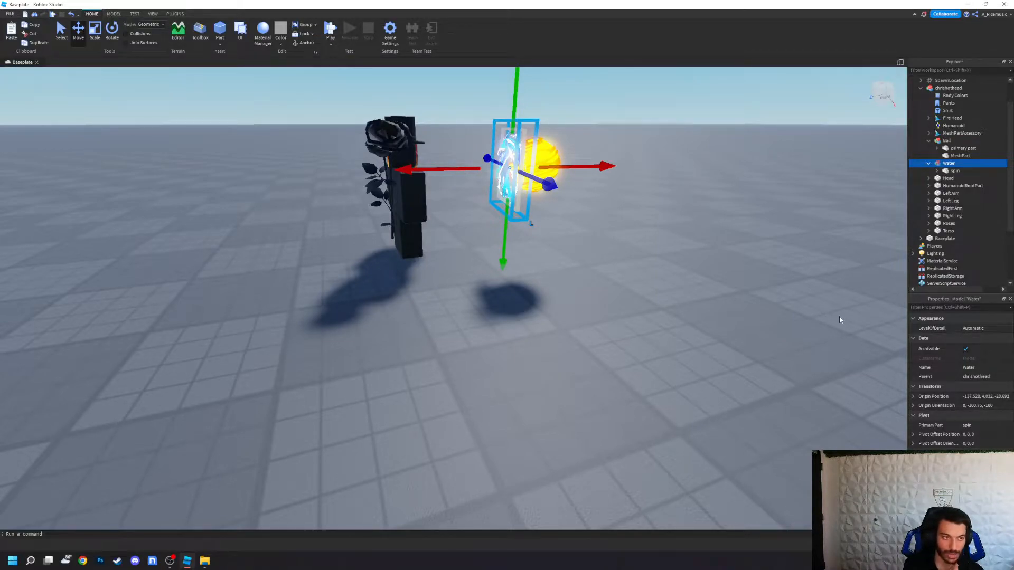
pyautogui.moveTo(552, 188); pyautogui.dragTo(508, 185)
pyautogui.click(708, 245)
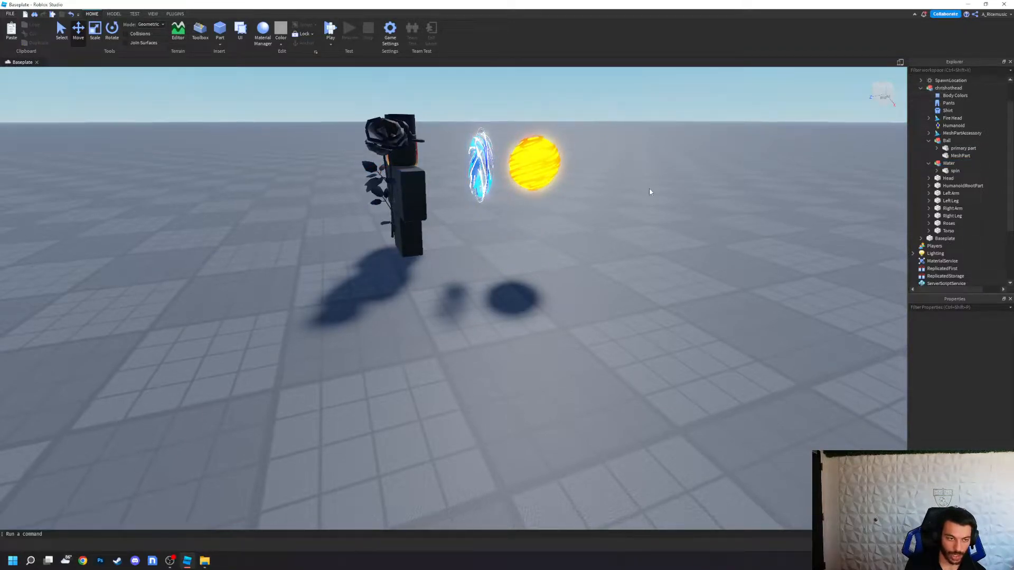
pyautogui.moveTo(649, 190); pyautogui.dragTo(631, 203, button='right')
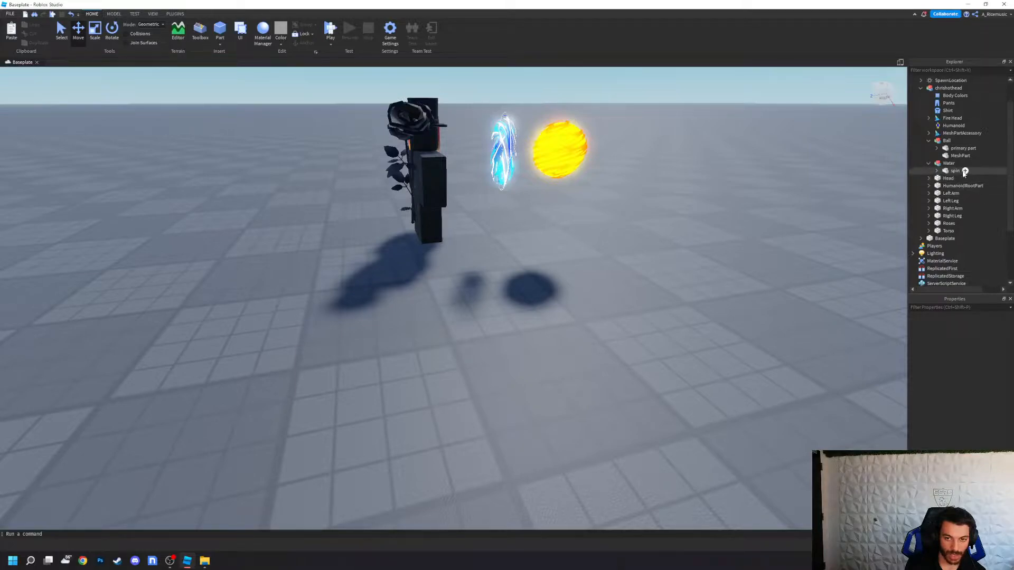
# Step: Join the Water model's spin part in place to the HumanoidRootPart with Easy Weld, keeping Animatable enabled
pyautogui.click(964, 189)
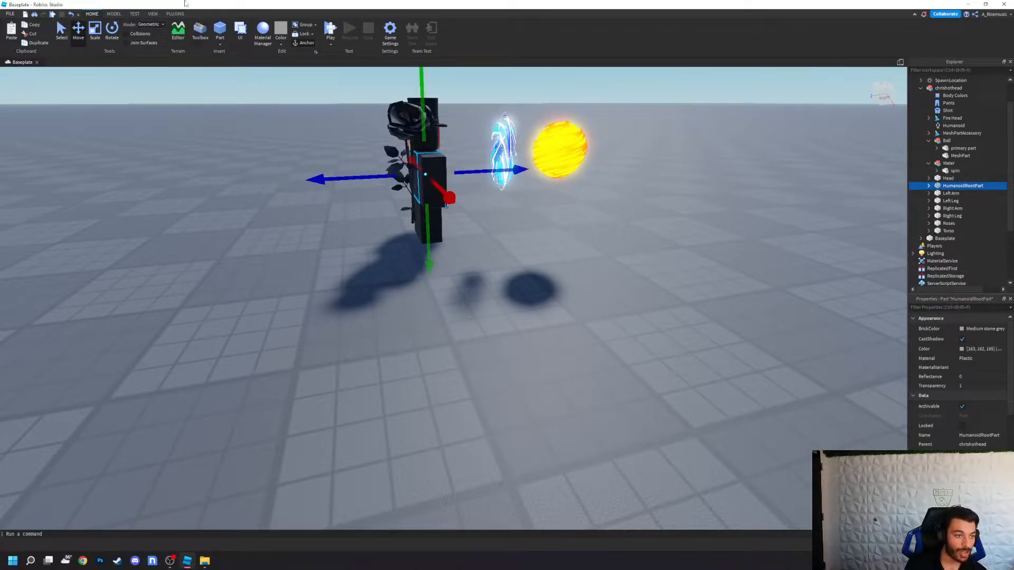
pyautogui.click(176, 14)
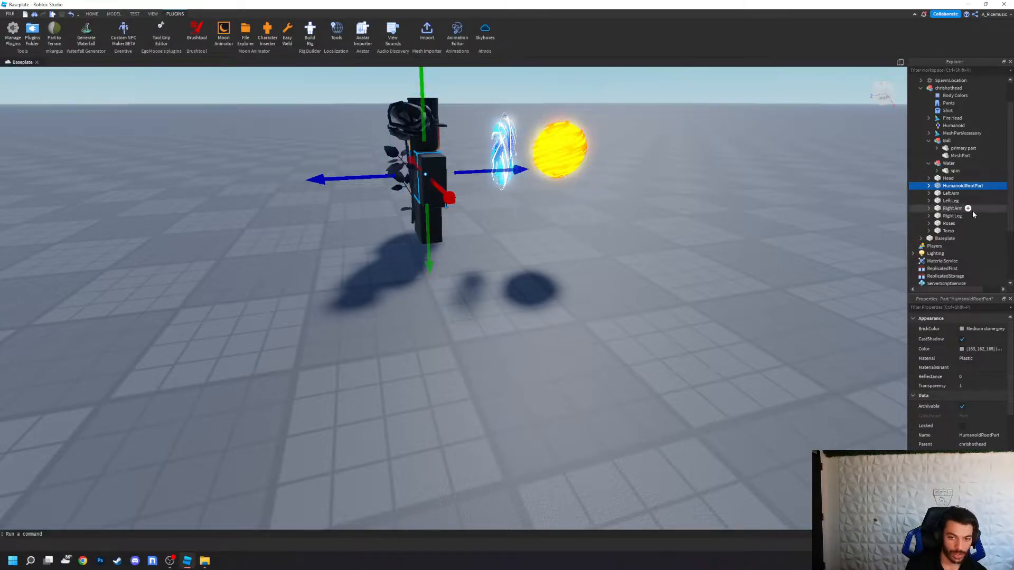
pyautogui.click(288, 33)
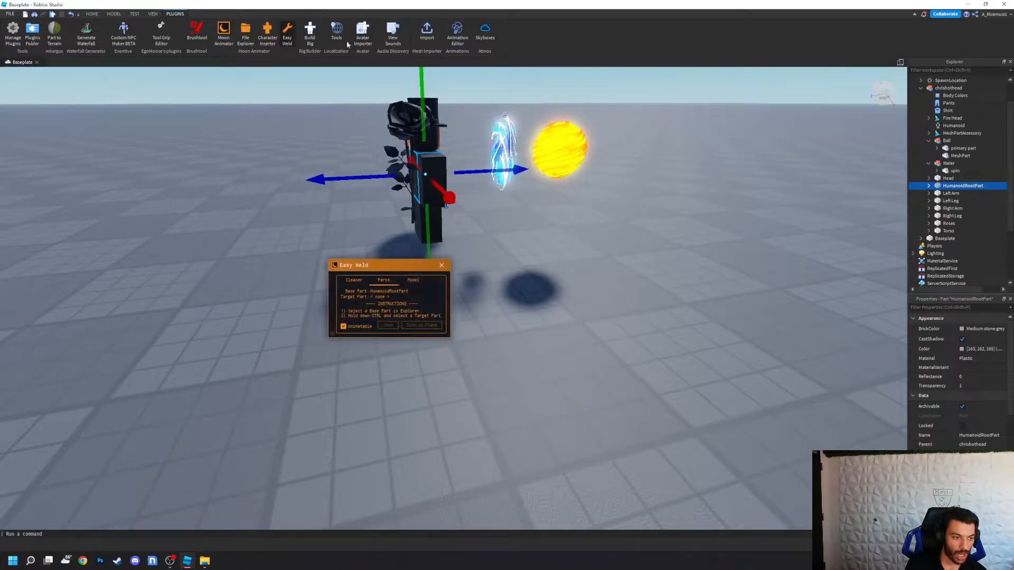
pyautogui.keyDown('ctrl'); pyautogui.click(953, 171); pyautogui.keyUp('ctrl')
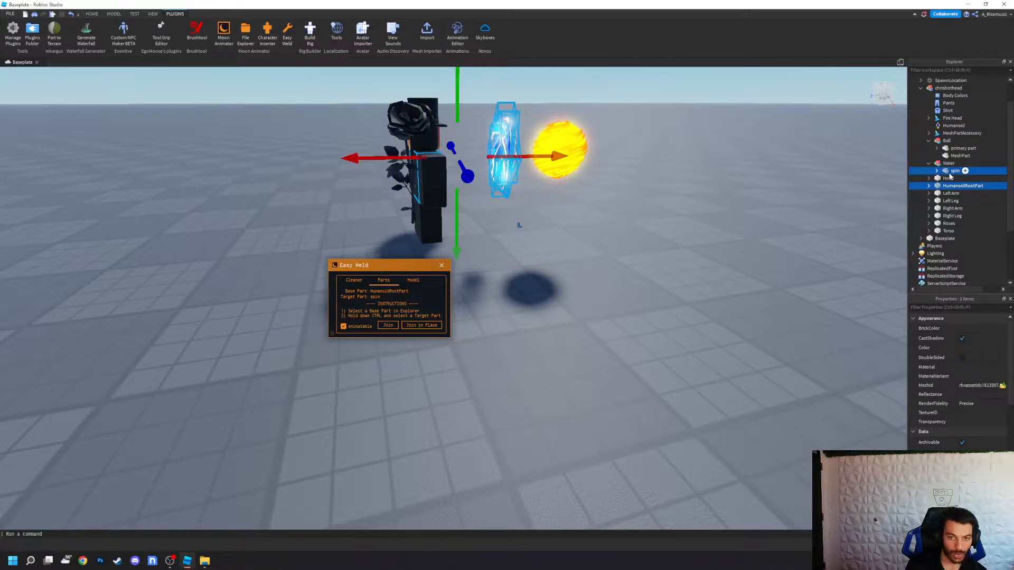
pyautogui.click(950, 164)
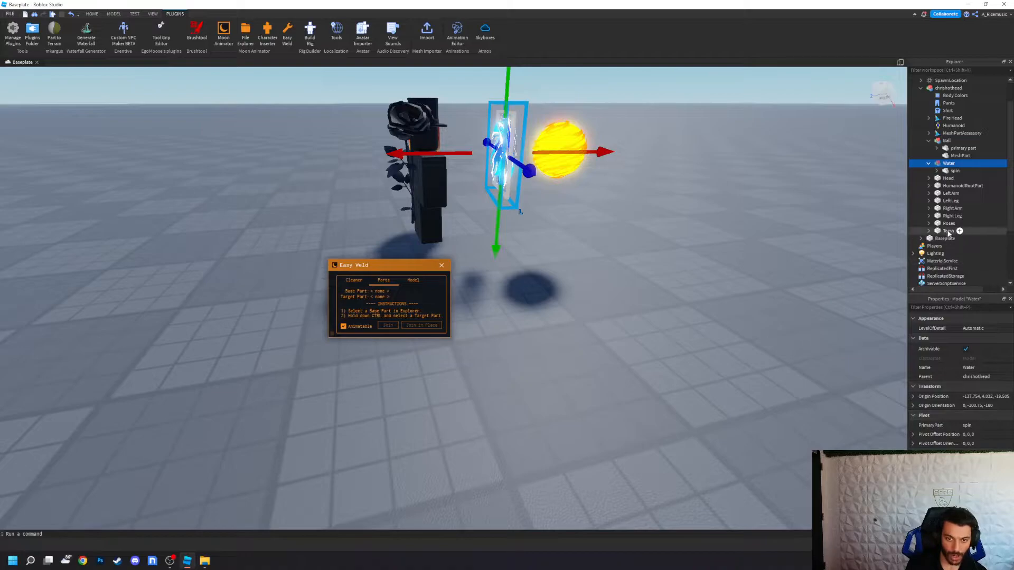
pyautogui.click(956, 186)
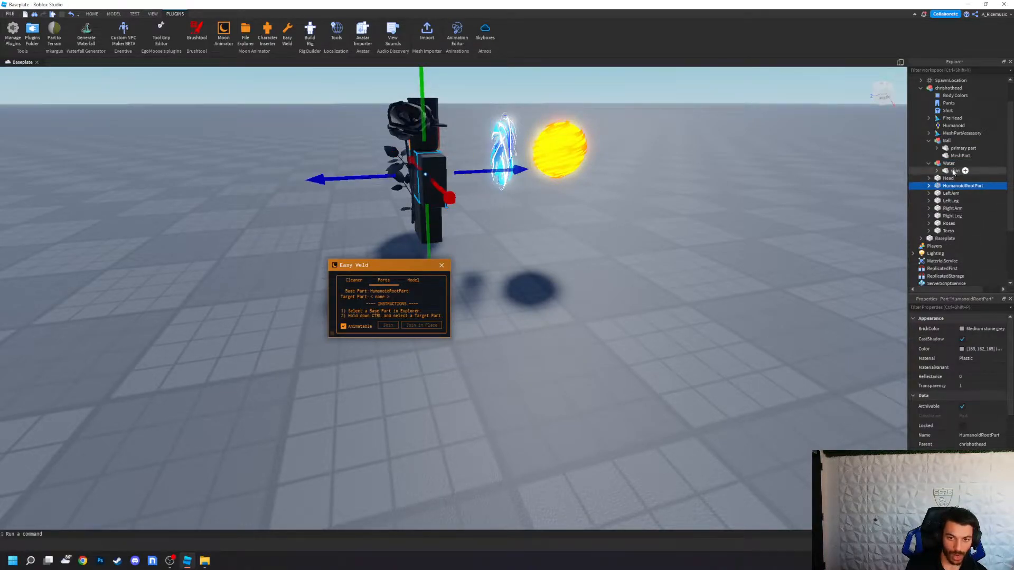
pyautogui.keyDown('ctrl'); pyautogui.click(954, 172); pyautogui.keyUp('ctrl')
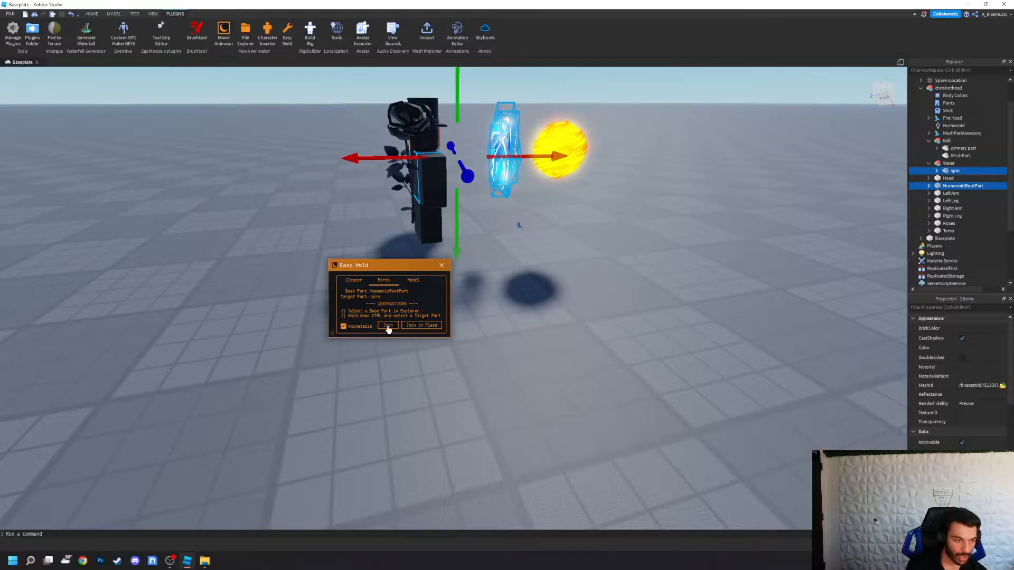
pyautogui.click(421, 325)
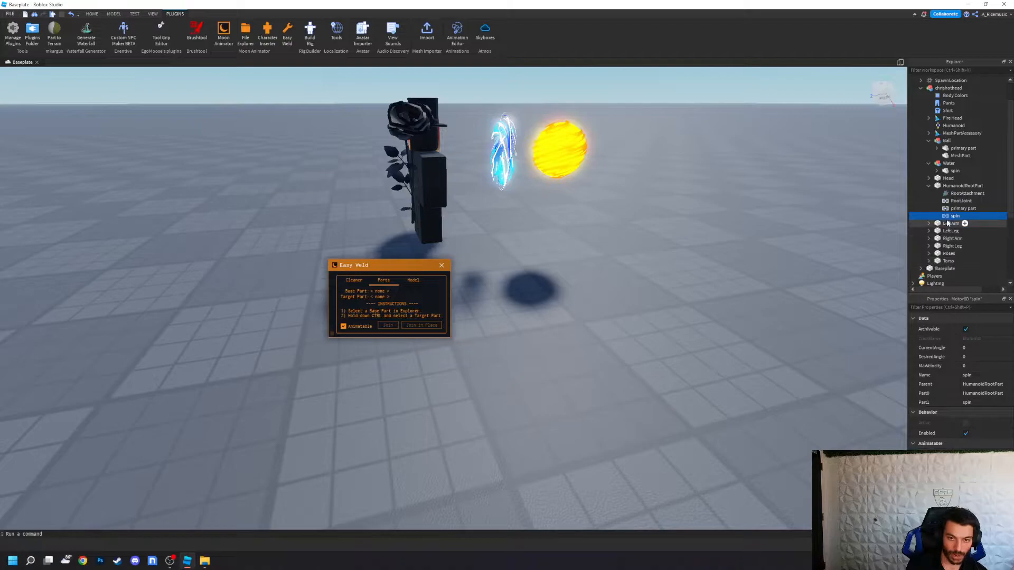
# Step: Join the Ball's primary part in place to the HumanoidRootPart with Easy Weld and collapse the Water and Ball models
pyautogui.click(929, 186)
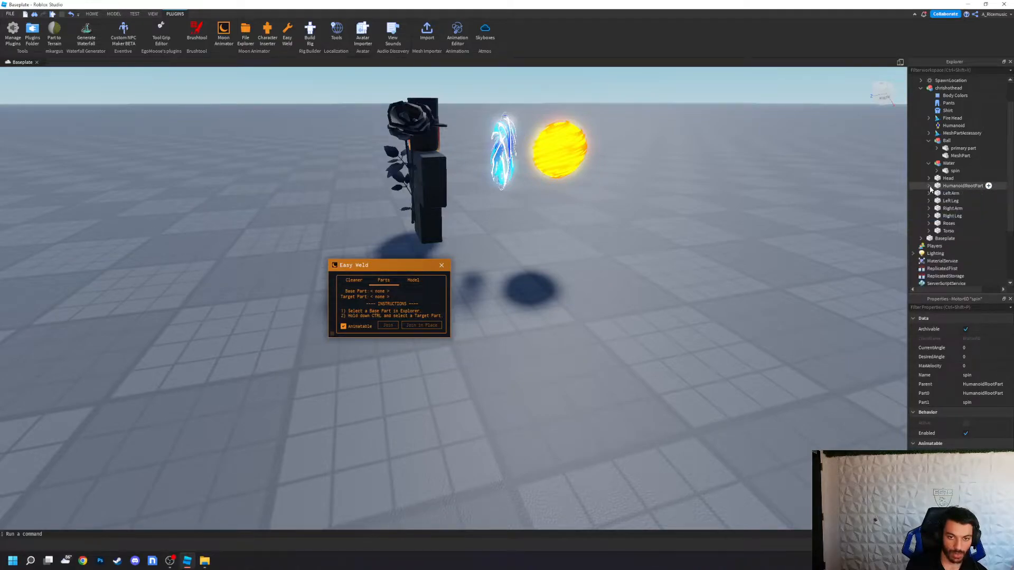
pyautogui.click(949, 188)
pyautogui.keyDown('ctrl'); pyautogui.click(964, 149); pyautogui.keyUp('ctrl')
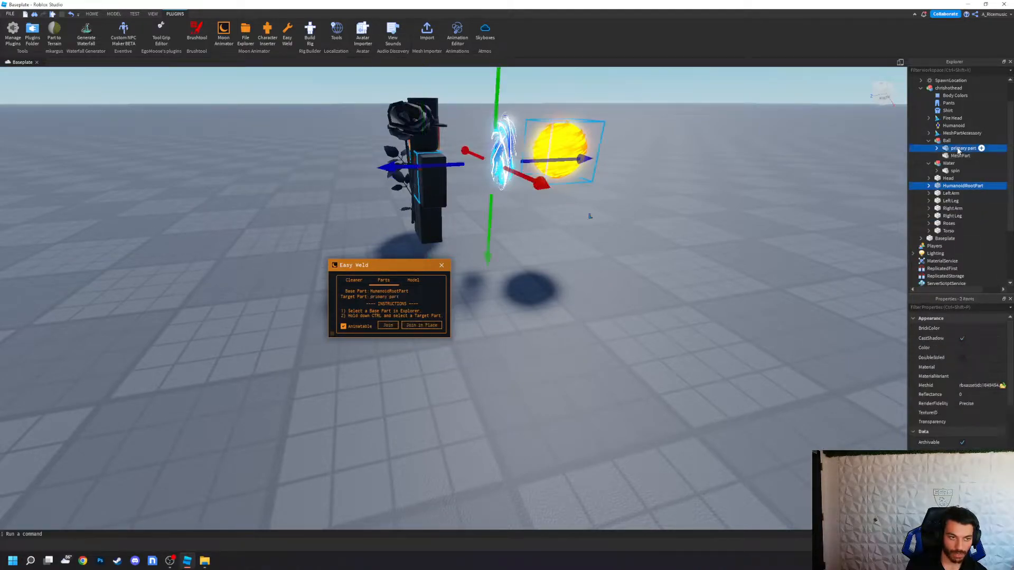
pyautogui.click(432, 326)
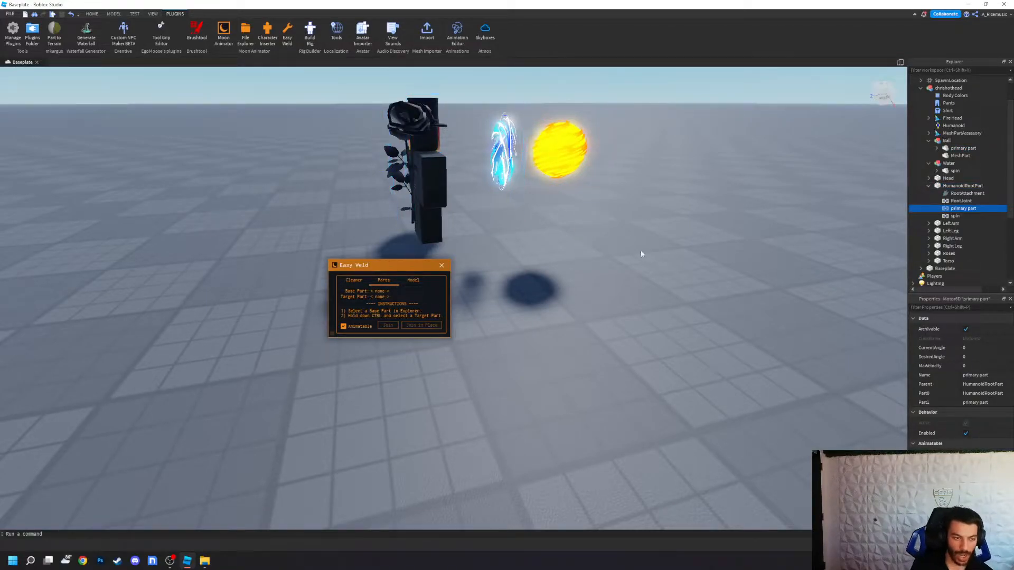
pyautogui.click(929, 163)
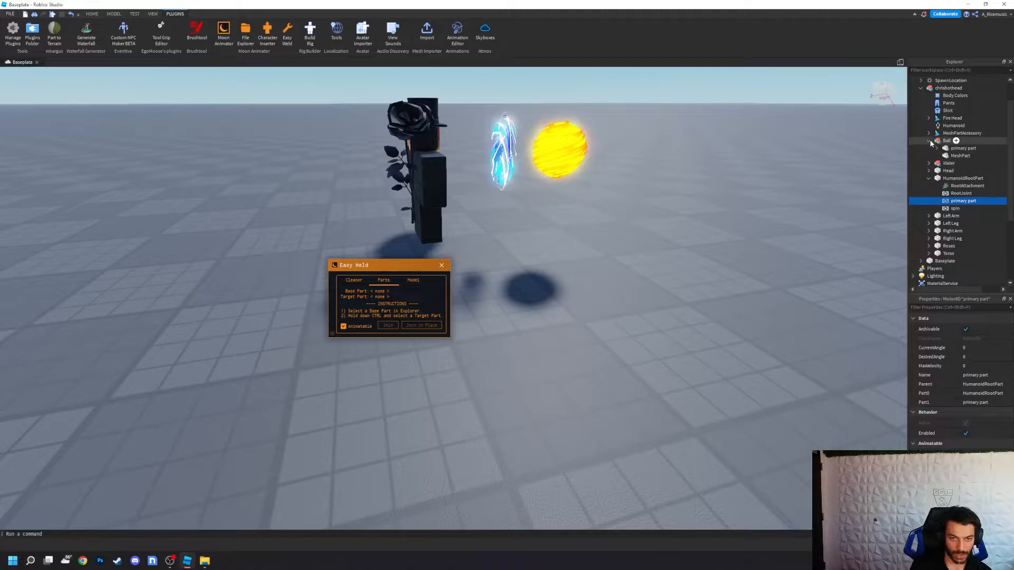
pyautogui.click(930, 140)
# Step: Delete the primary part and spin joints from the character's HumanoidRootPart
pyautogui.moveTo(669, 215); pyautogui.dragTo(670, 215, button='right')
pyautogui.press('a')
pyautogui.press('w')
pyautogui.press('s')
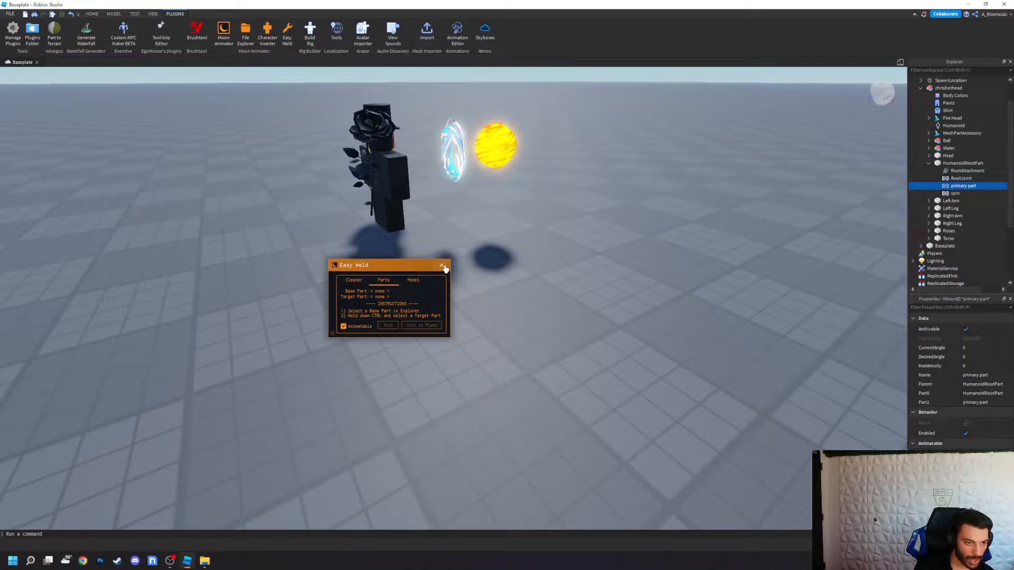
pyautogui.click(962, 186)
pyautogui.click(940, 187)
pyautogui.press('Delete')
pyautogui.click(949, 188)
pyautogui.press('Delete')
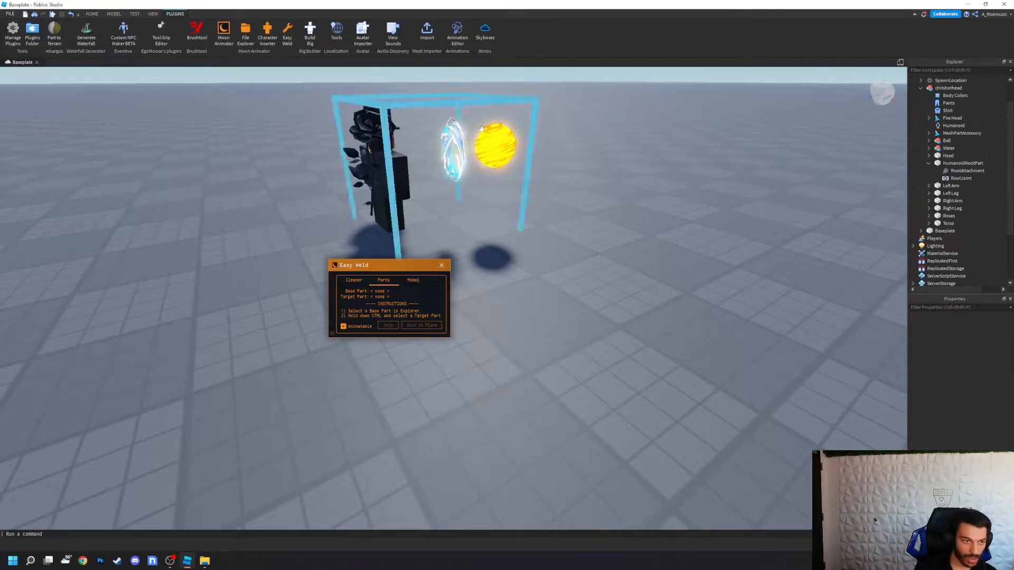
# Step: Move the Water model sideways so that it sits beside the character instead of next to the Ball
pyautogui.click(949, 148)
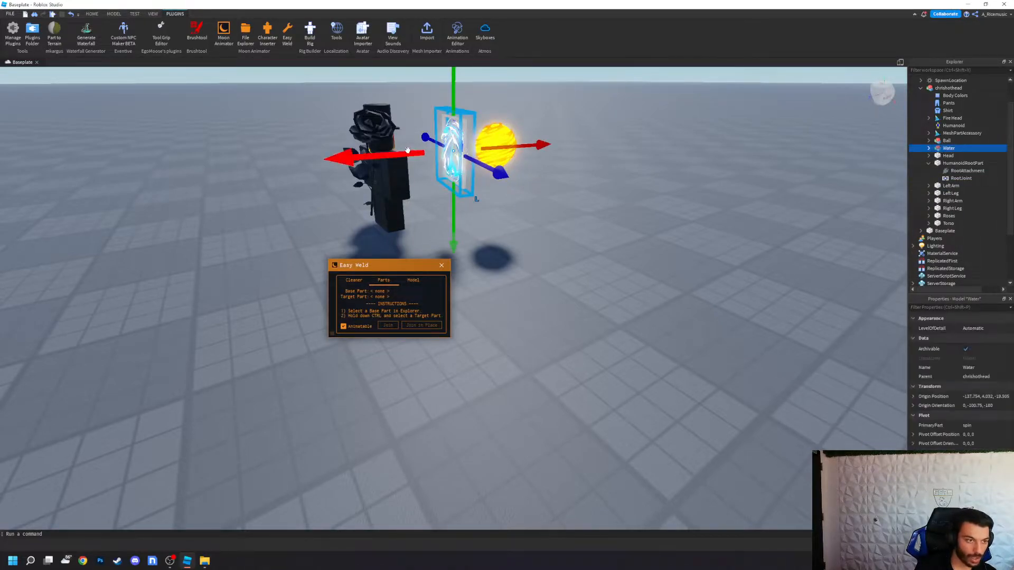
pyautogui.press('f')
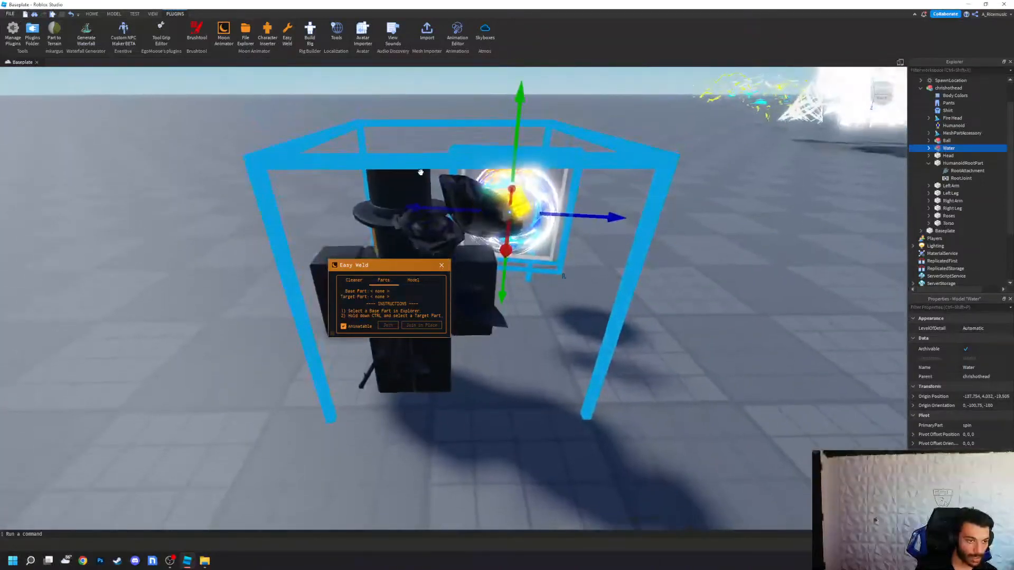
pyautogui.scroll(-3, 417, 170)
pyautogui.press('a')
pyautogui.moveTo(565, 244); pyautogui.dragTo(495, 245)
pyautogui.moveTo(620, 293); pyautogui.dragTo(630, 317)
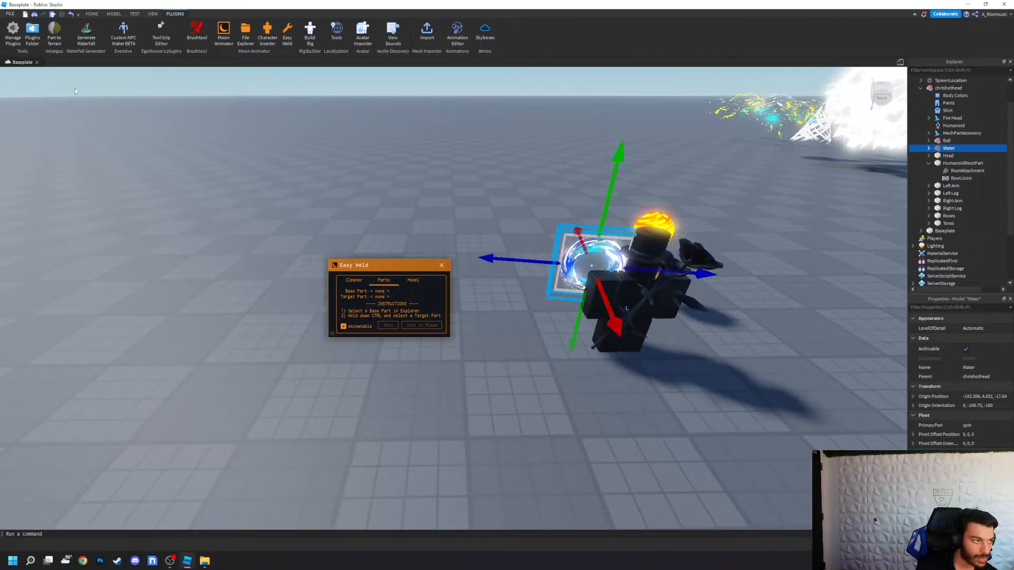
# Step: Lower the Water model to the character's arm height and fine-tune its position close beside the hand
pyautogui.moveTo(617, 156); pyautogui.dragTo(607, 216)
pyautogui.moveTo(500, 209); pyautogui.dragTo(500, 209, button='right')
pyautogui.press('a')
pyautogui.press('a')
pyautogui.moveTo(581, 292); pyautogui.dragTo(613, 317)
pyautogui.moveTo(475, 299); pyautogui.dragTo(519, 289)
pyautogui.moveTo(656, 304); pyautogui.dragTo(667, 309)
pyautogui.click(534, 294)
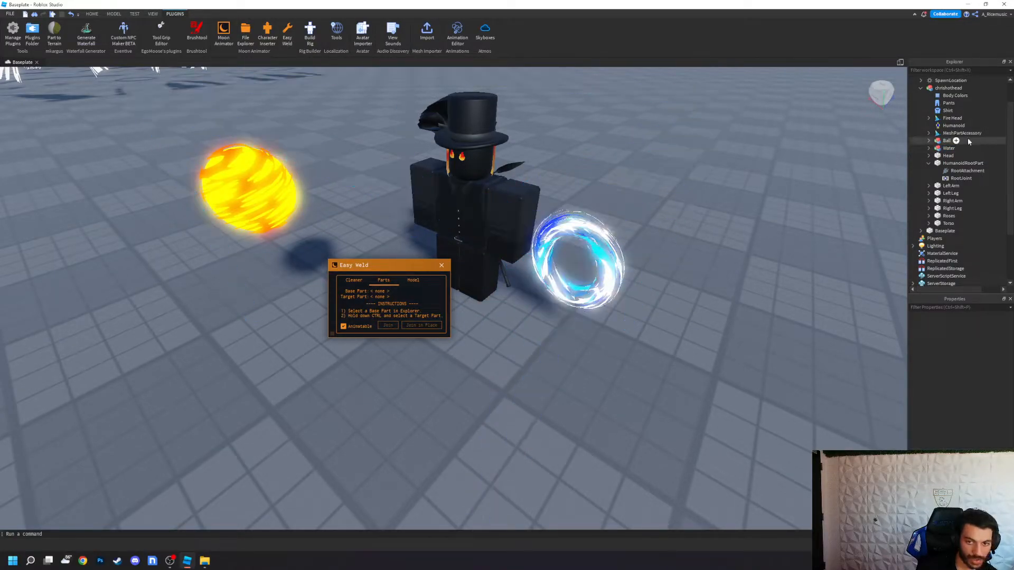
pyautogui.click(528, 280)
pyautogui.moveTo(520, 285); pyautogui.dragTo(502, 294)
pyautogui.moveTo(502, 293); pyautogui.dragTo(489, 307, button='right')
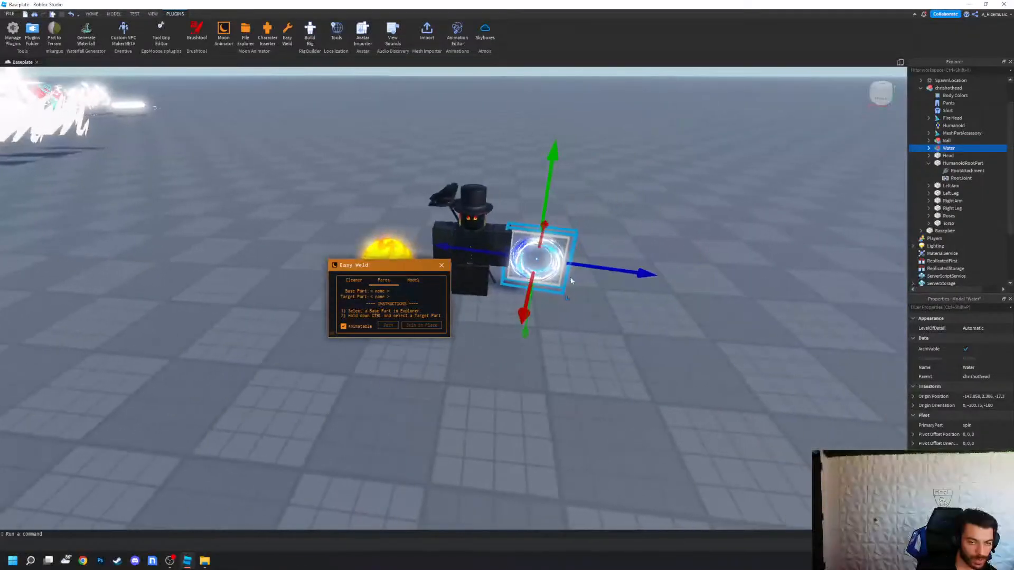
# Step: Move the Ball beside the character's other arm, lowering it slightly towards hand height
pyautogui.click(947, 141)
pyautogui.press('f')
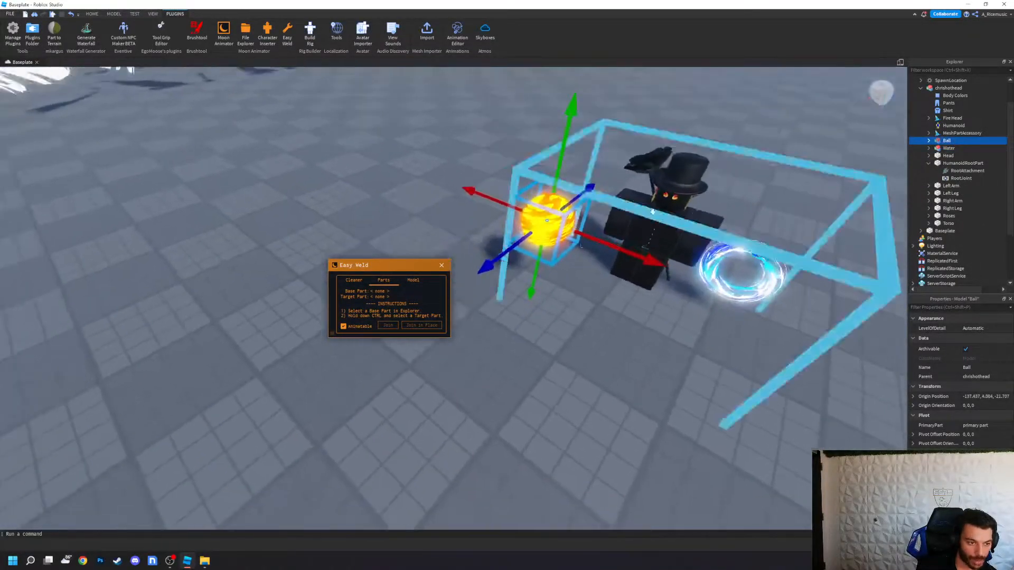
pyautogui.moveTo(482, 265); pyautogui.dragTo(528, 227)
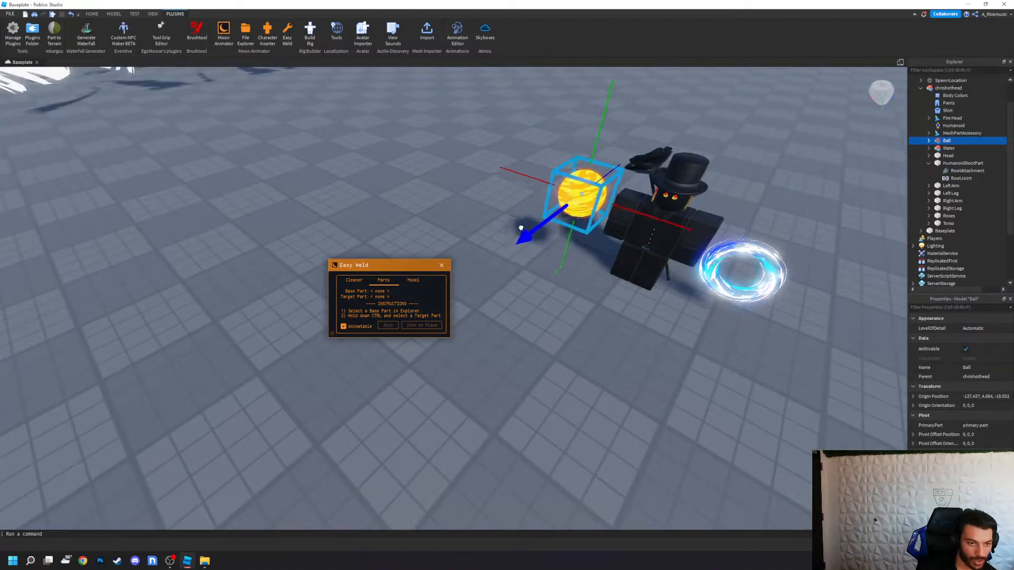
pyautogui.moveTo(602, 109); pyautogui.dragTo(598, 122)
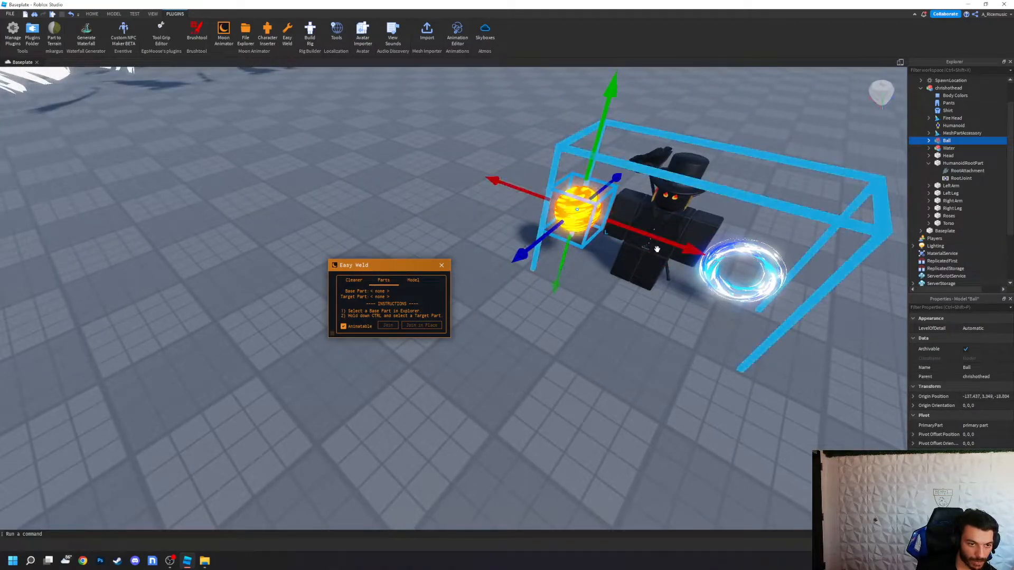
pyautogui.click(948, 88)
pyautogui.click(947, 140)
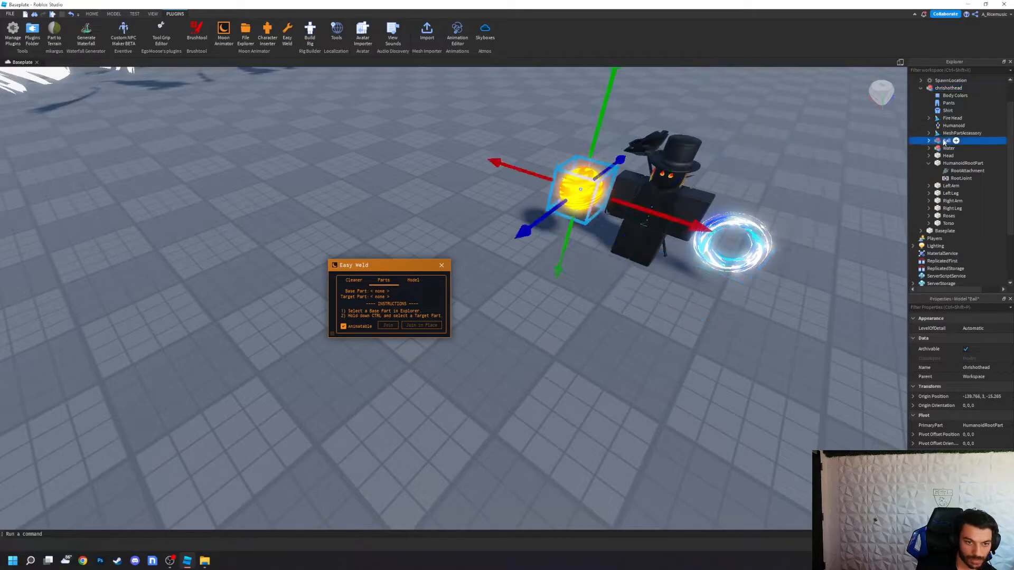
pyautogui.moveTo(703, 225); pyautogui.dragTo(699, 223)
pyautogui.click(718, 385)
# Step: Join the repositioned Water model's spin part in place to the HumanoidRootPart with Easy Weld
pyautogui.moveTo(717, 386); pyautogui.dragTo(720, 378, button='right')
pyautogui.press('w')
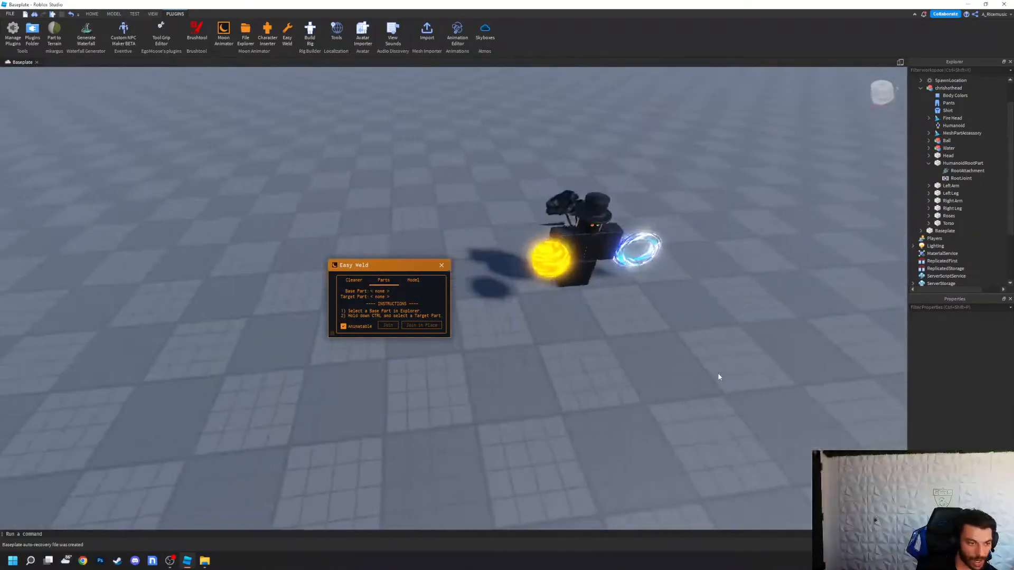
pyautogui.scroll(3, 720, 378)
pyautogui.click(956, 164)
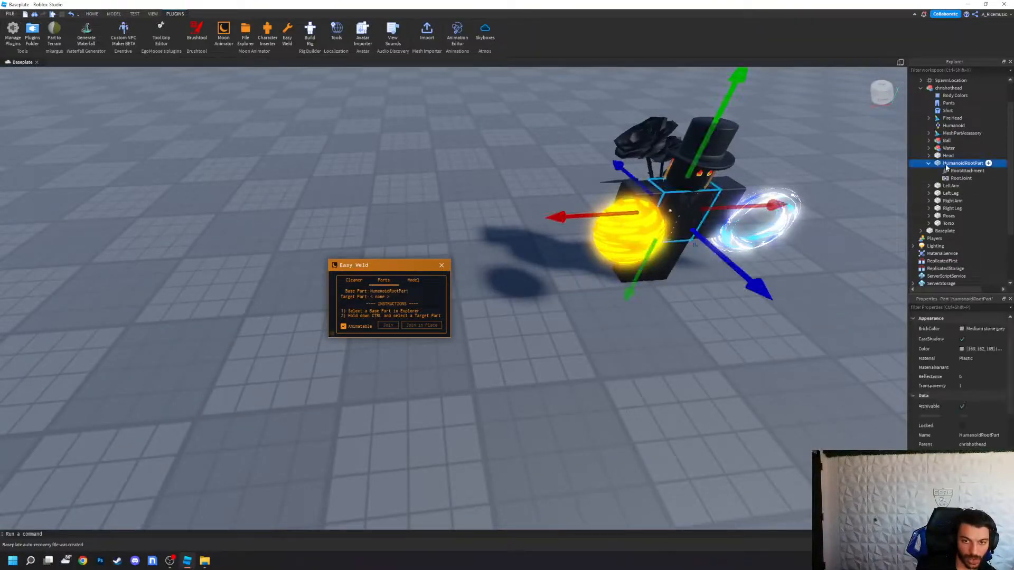
pyautogui.click(929, 148)
pyautogui.keyDown('ctrl'); pyautogui.click(965, 156); pyautogui.keyUp('ctrl')
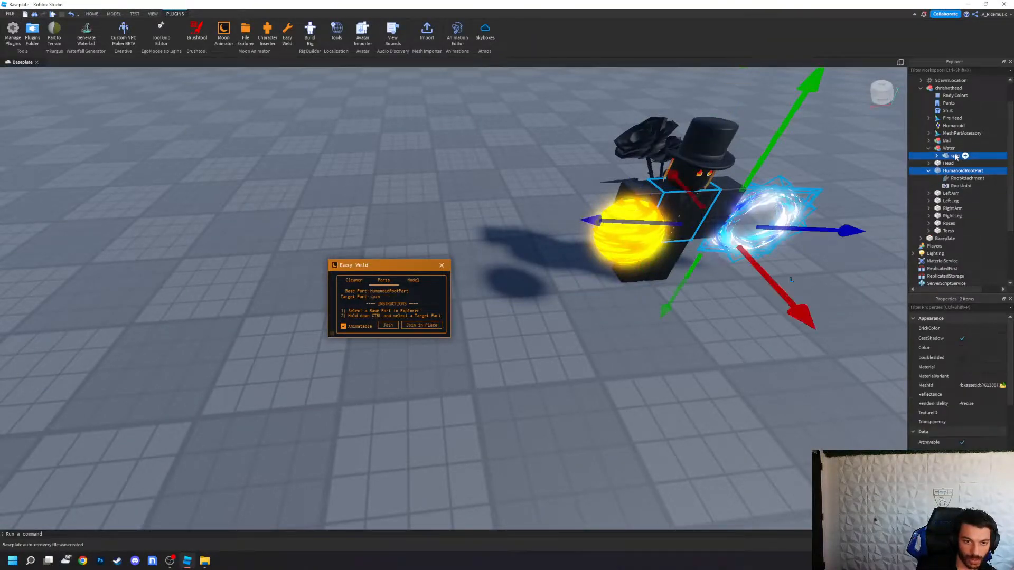
pyautogui.click(421, 325)
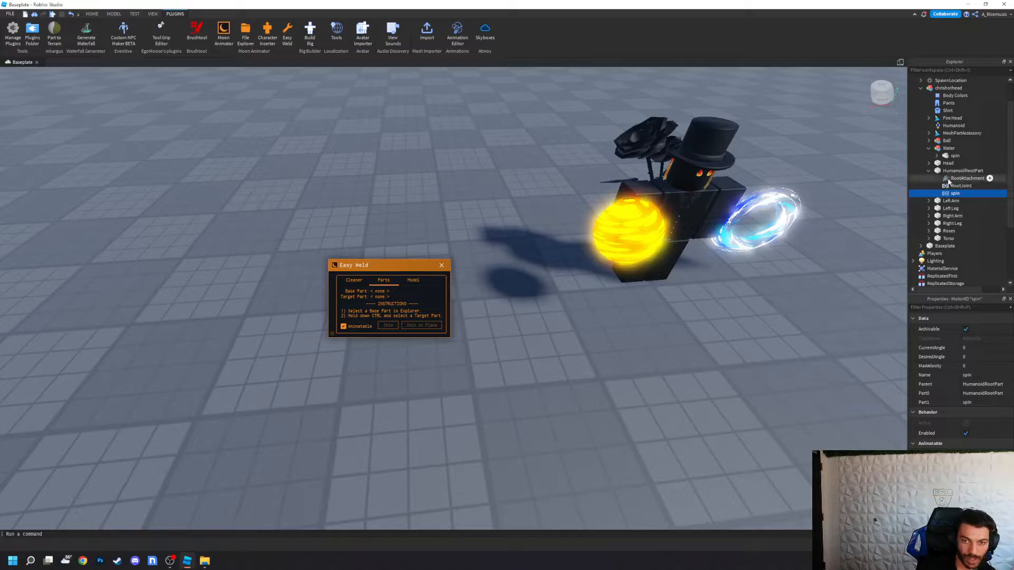
# Step: Join the repositioned Ball's primary part in place to the HumanoidRootPart and collapse the HumanoidRootPart, Water and Ball in the Explorer
pyautogui.click(929, 140)
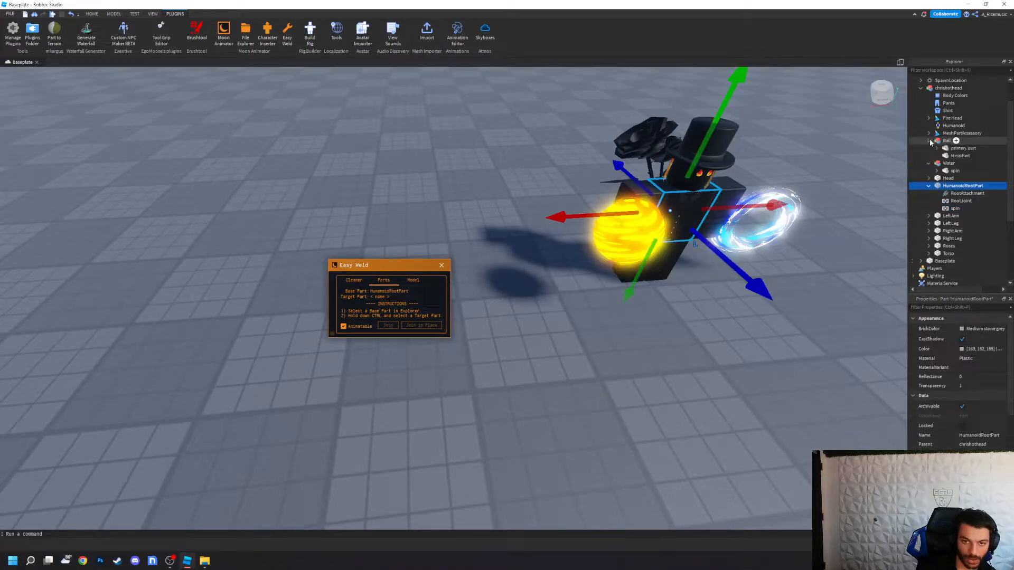
pyautogui.keyDown('ctrl'); pyautogui.click(962, 150); pyautogui.keyUp('ctrl')
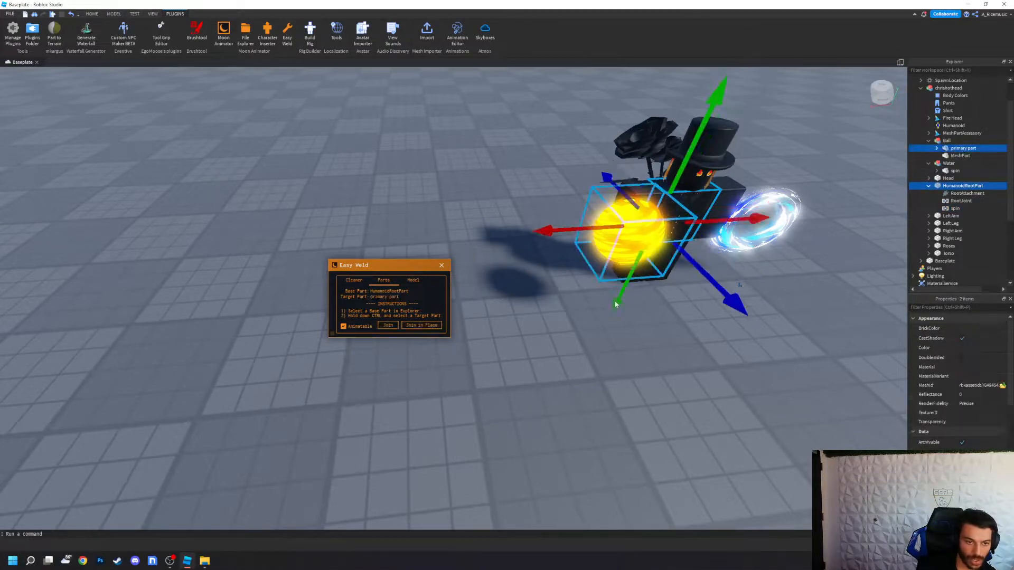
pyautogui.click(421, 326)
pyautogui.scroll(3, 566, 364)
pyautogui.scroll(-5, 584, 360)
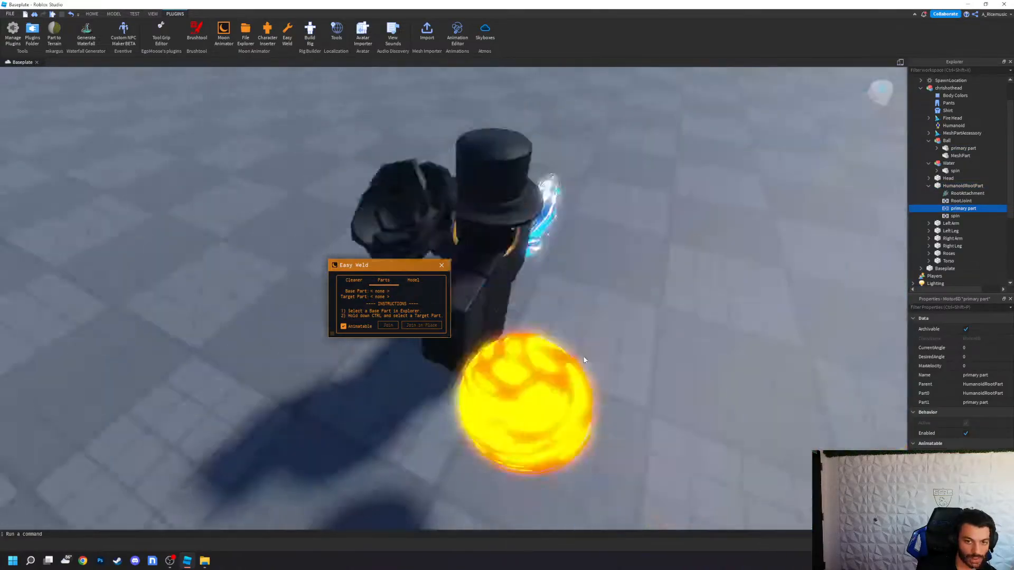
pyautogui.scroll(5, 487, 300)
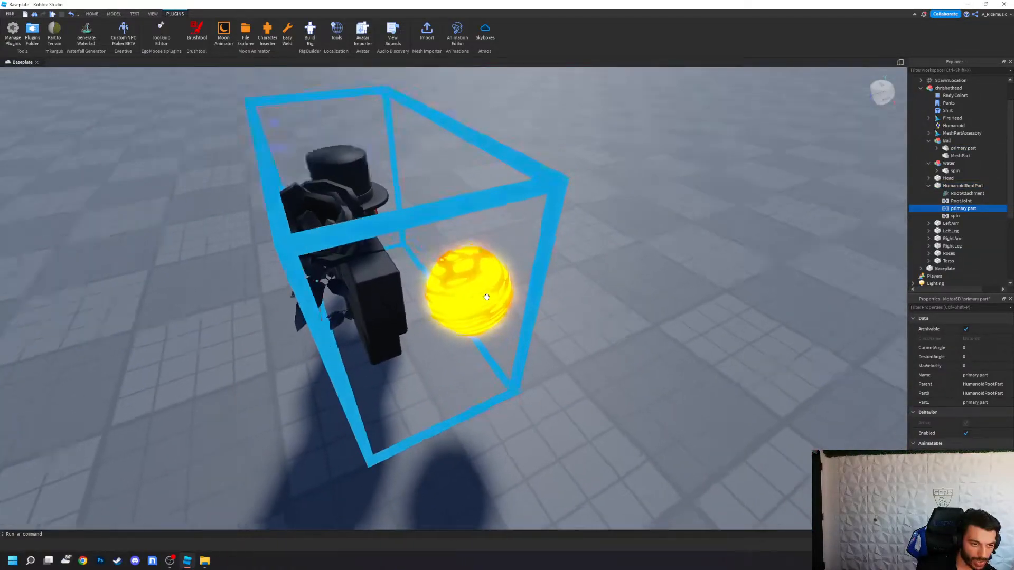
pyautogui.scroll(-3, 487, 297)
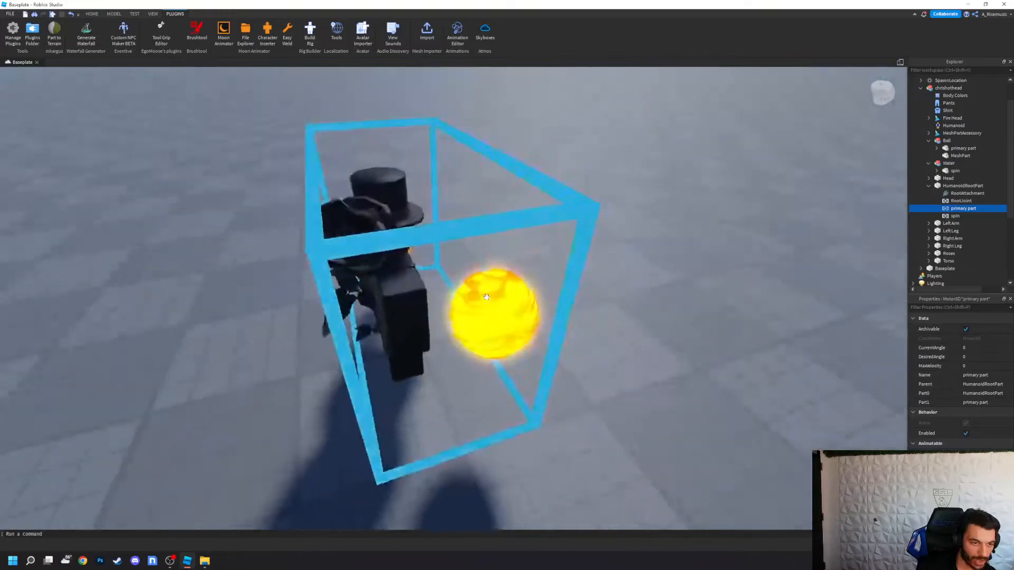
pyautogui.click(929, 185)
pyautogui.click(929, 163)
pyautogui.click(930, 141)
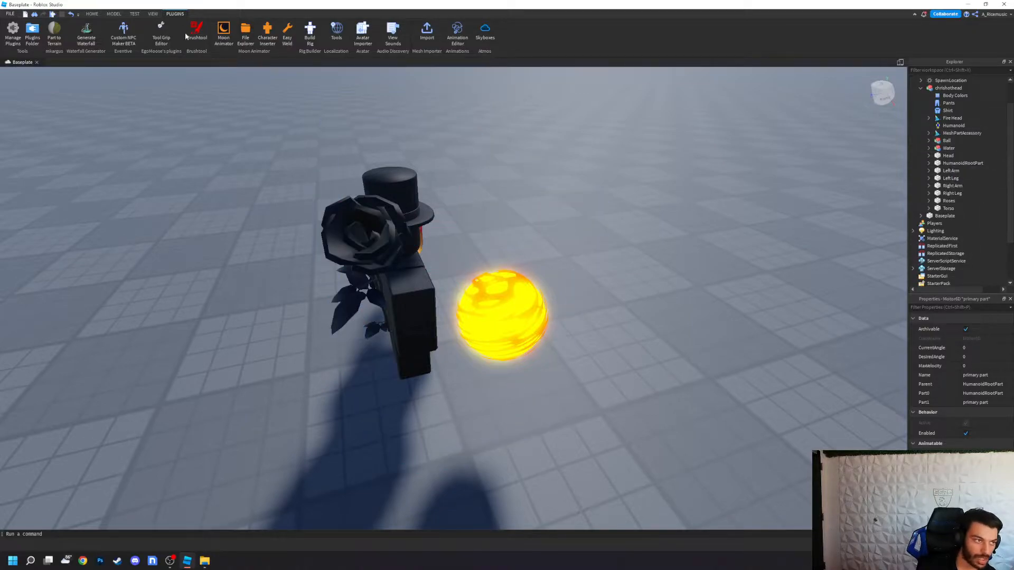
# Step: Create a new Moon Animator animation named "tutorial" with the type Animation
pyautogui.click(225, 32)
pyautogui.click(241, 412)
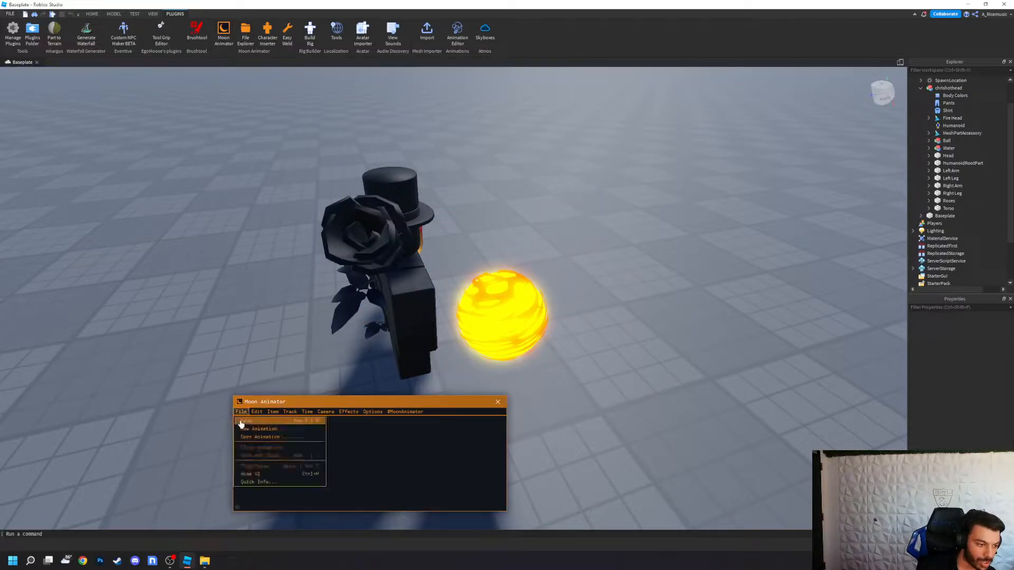
pyautogui.click(247, 425)
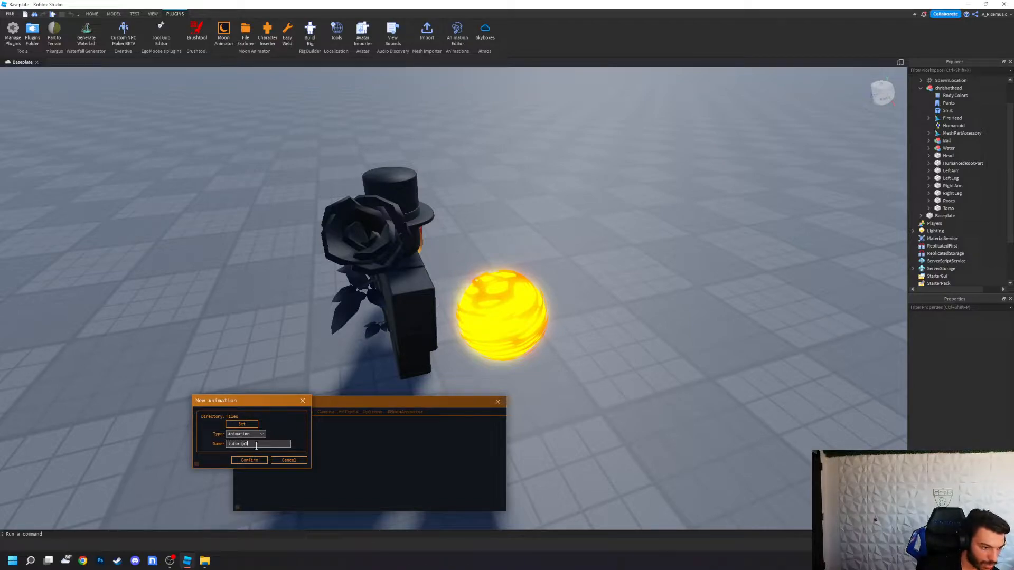
pyautogui.click(243, 461)
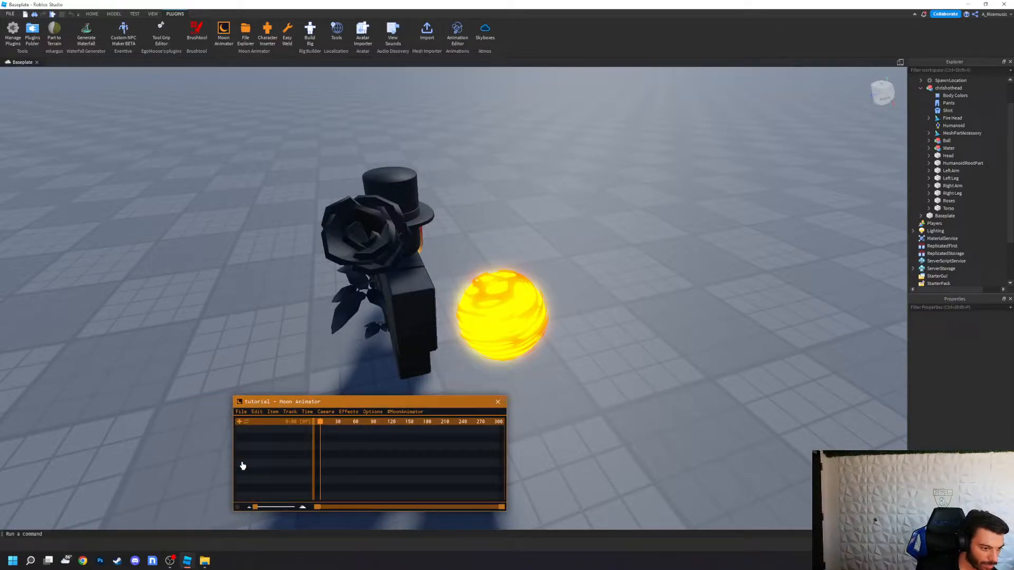
# Step: Add the character rig to the animation and move the Moon Animator window clear of the character
pyautogui.click(239, 422)
pyautogui.click(948, 88)
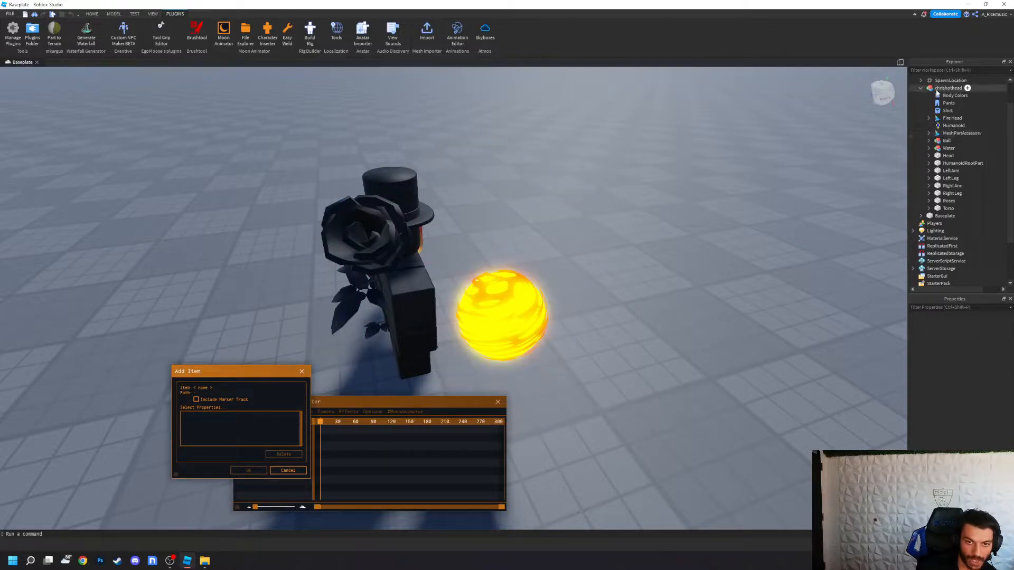
pyautogui.click(256, 470)
pyautogui.moveTo(327, 402); pyautogui.dragTo(727, 395)
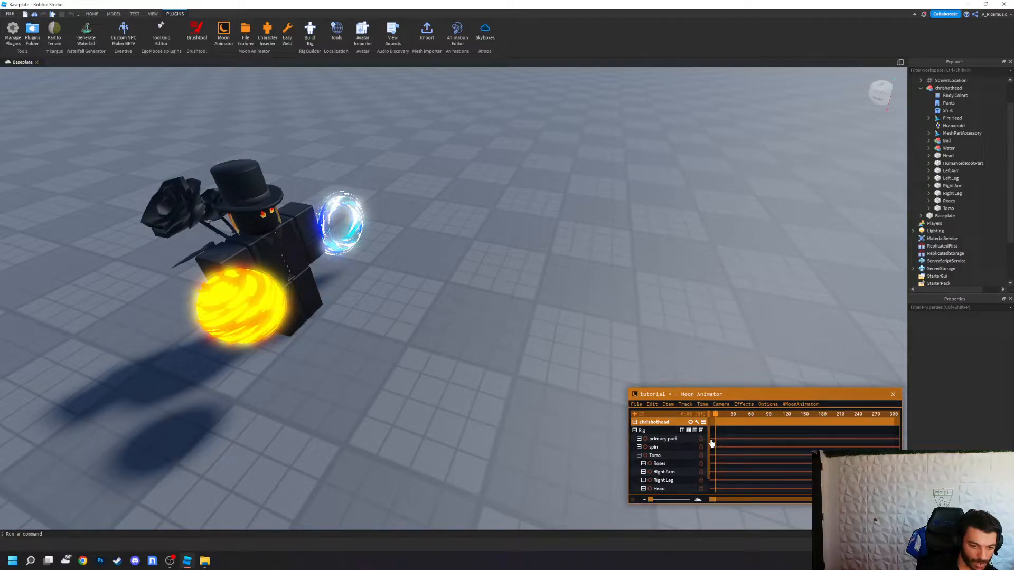
# Step: Select all parts of the rig and add starting keyframes for them at frame 0
pyautogui.click(652, 430)
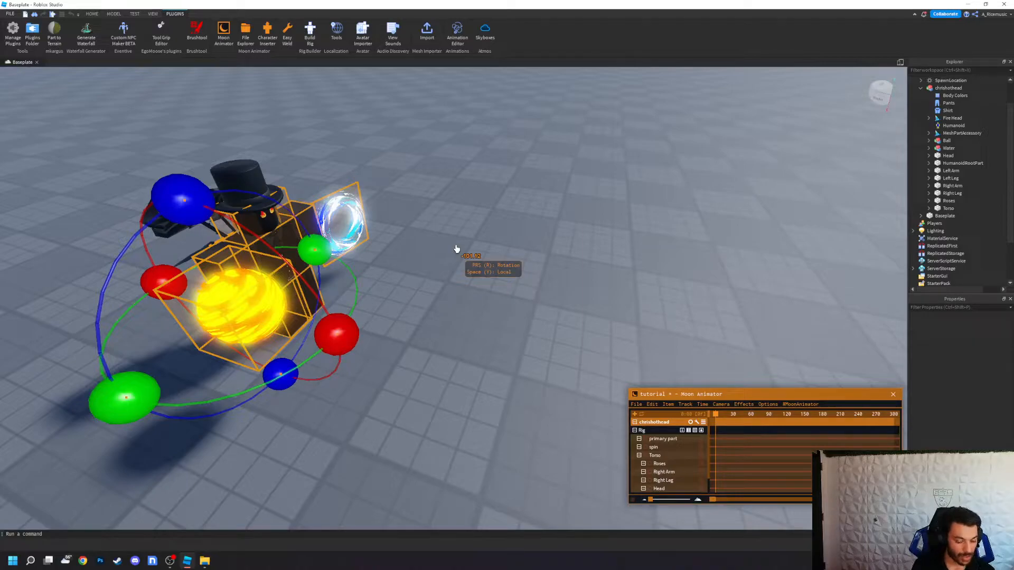
pyautogui.press('k')
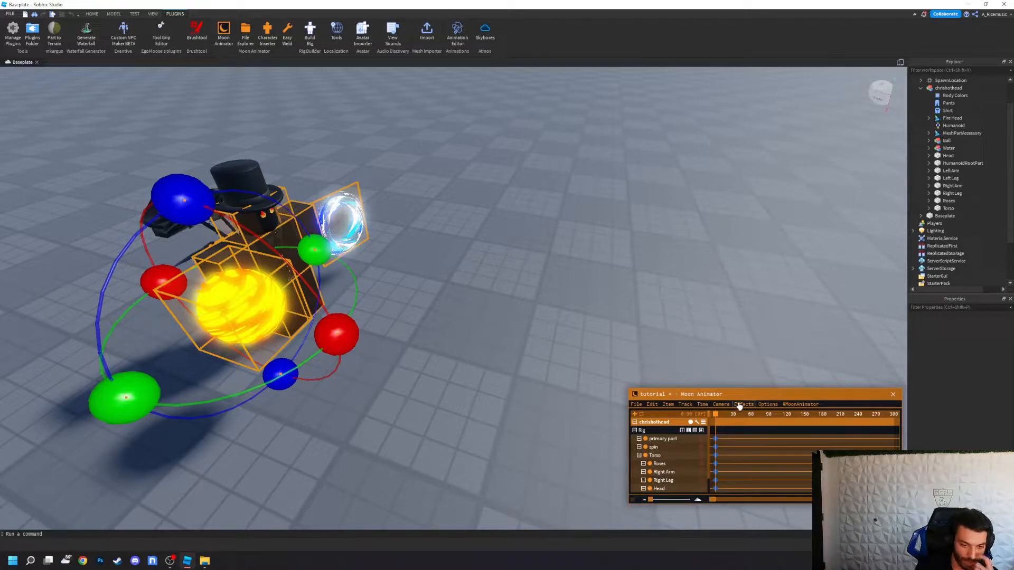
# Step: Look through the Quick Info pages for Moon Animator's editing, playhead and keyframe shortcuts, and clear the rig selection
pyautogui.click(634, 406)
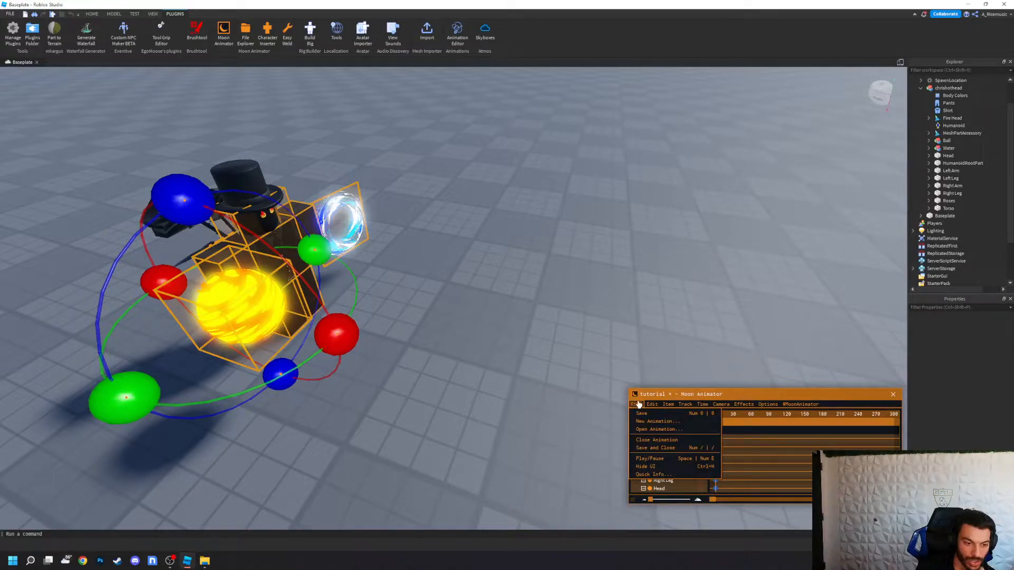
pyautogui.click(653, 473)
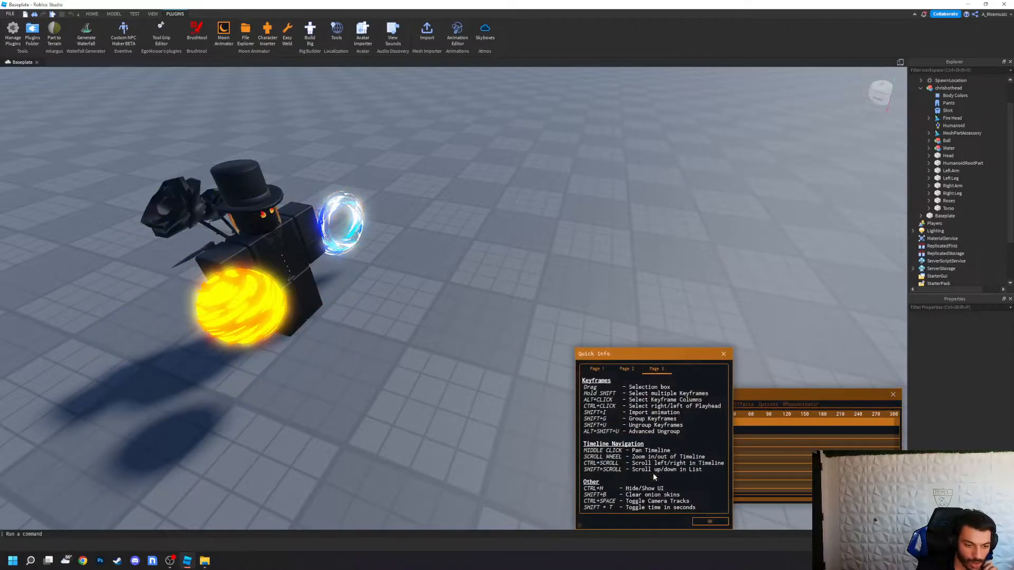
pyautogui.click(607, 370)
pyautogui.click(627, 369)
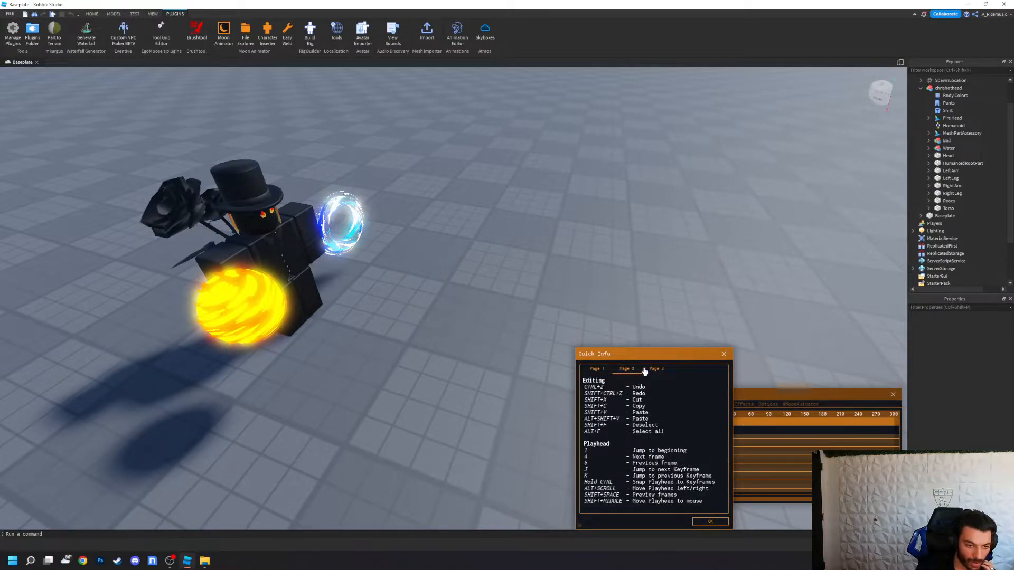
pyautogui.click(657, 369)
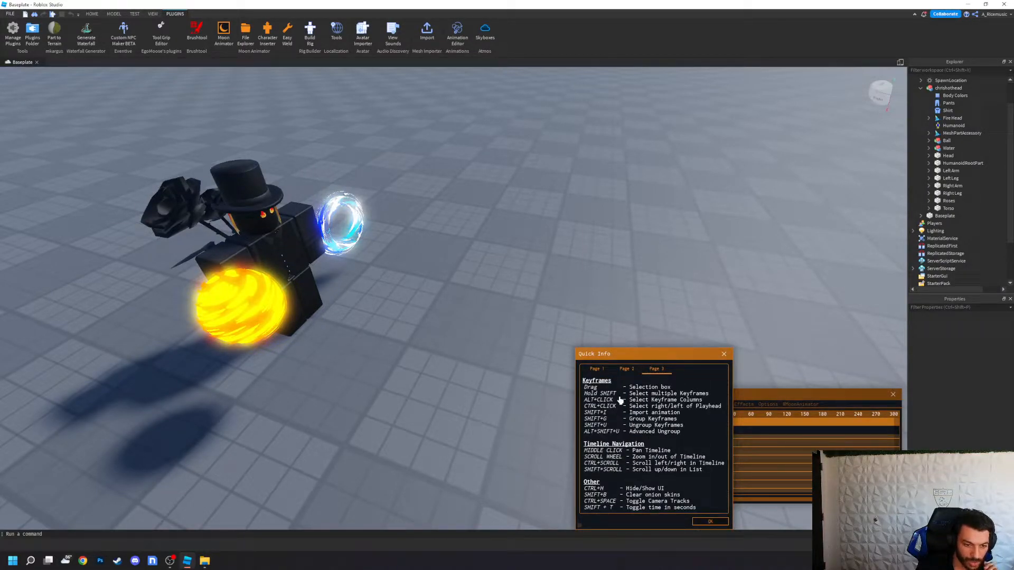
pyautogui.click(711, 521)
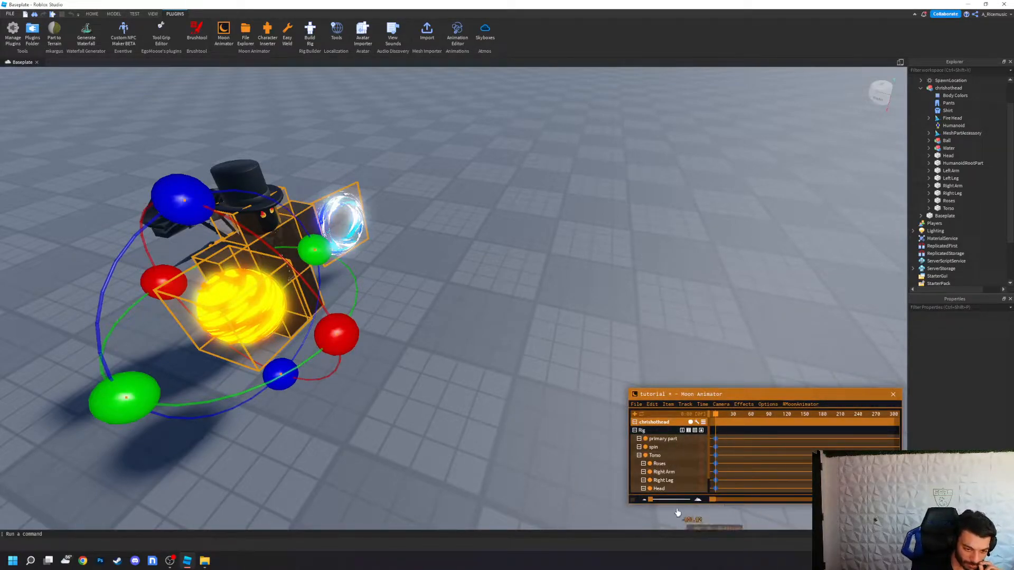
pyautogui.press('Escape')
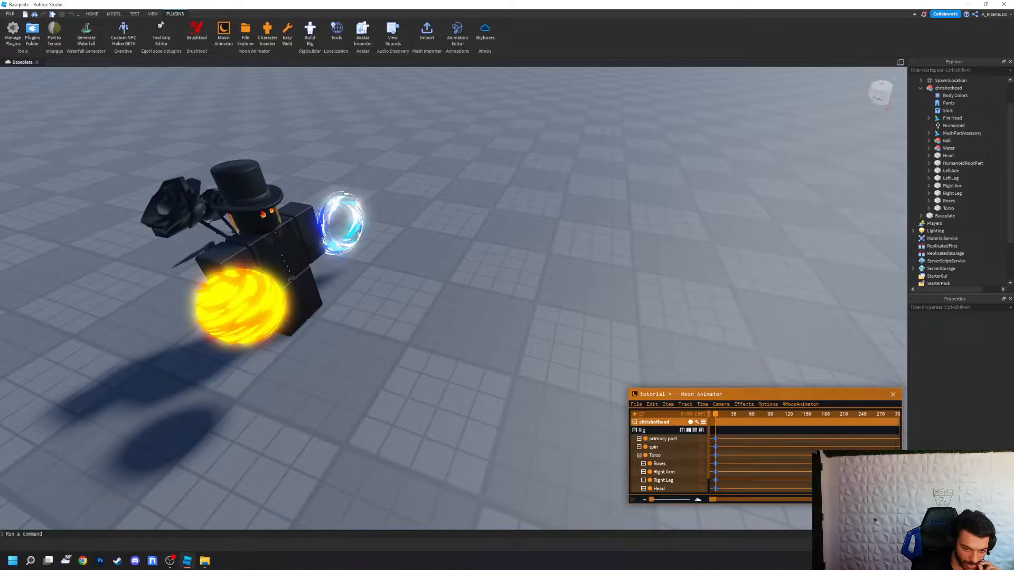
# Step: Tilt the Torso forward at frame 15 and lean it further forward at frame 45 to create its keyframes
pyautogui.click(716, 415)
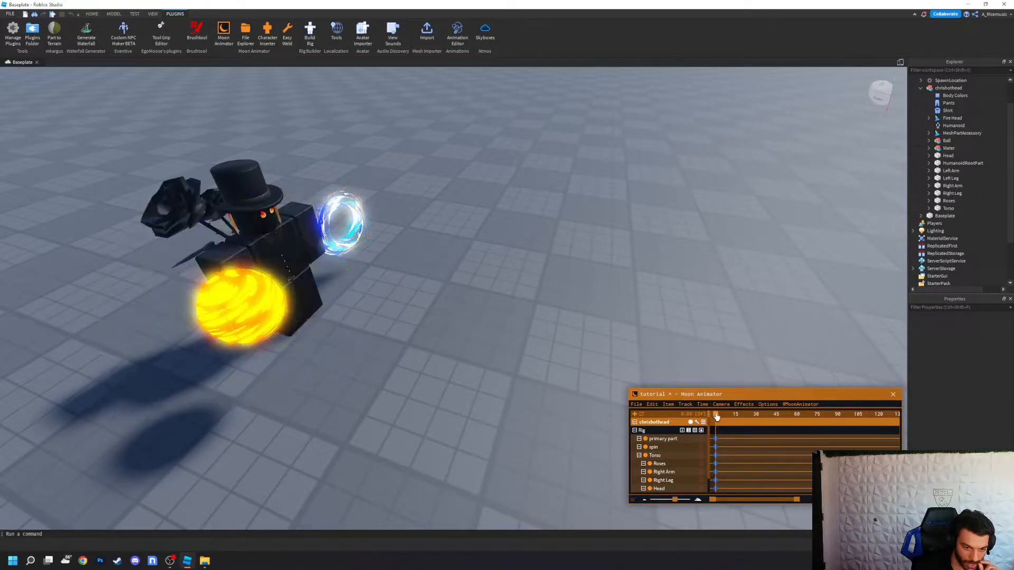
pyautogui.click(655, 456)
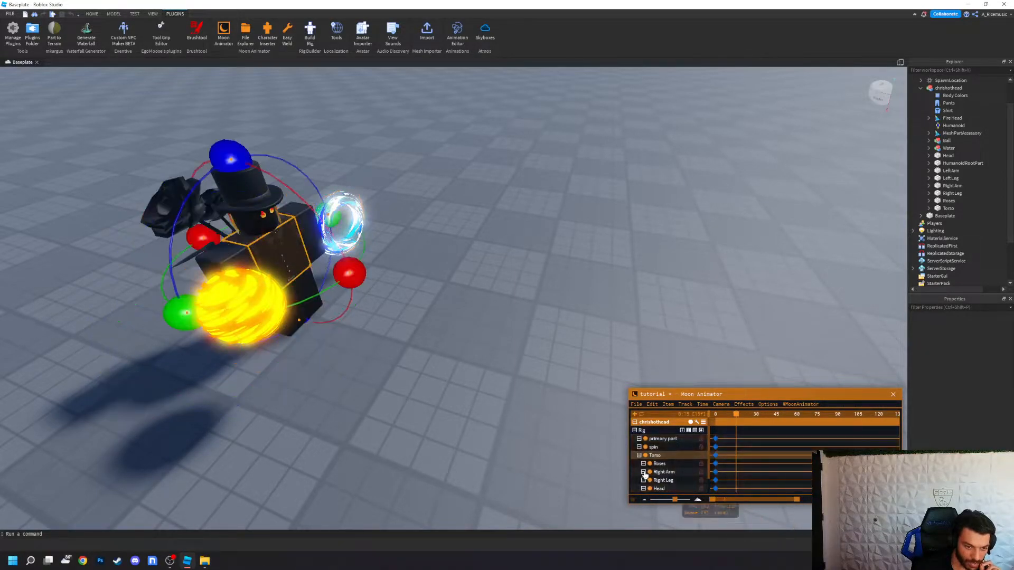
pyautogui.moveTo(241, 160); pyautogui.dragTo(228, 155)
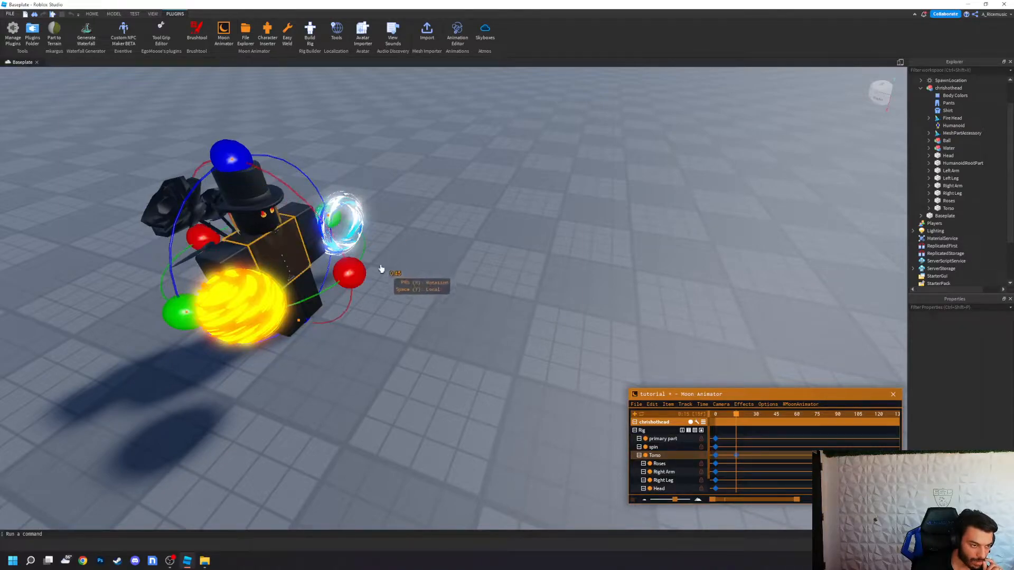
pyautogui.moveTo(352, 274); pyautogui.dragTo(352, 288)
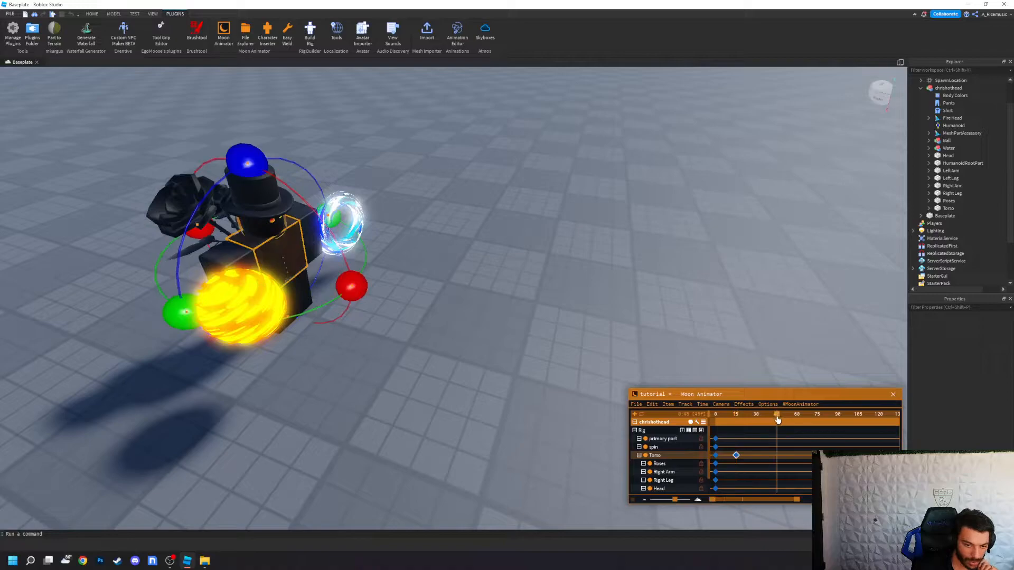
pyautogui.moveTo(358, 291); pyautogui.dragTo(359, 300)
# Step: Copy the Torso keyframes at frames 0 and 15, paste them starting at frame 60, and scrub through the motion
pyautogui.click(720, 459)
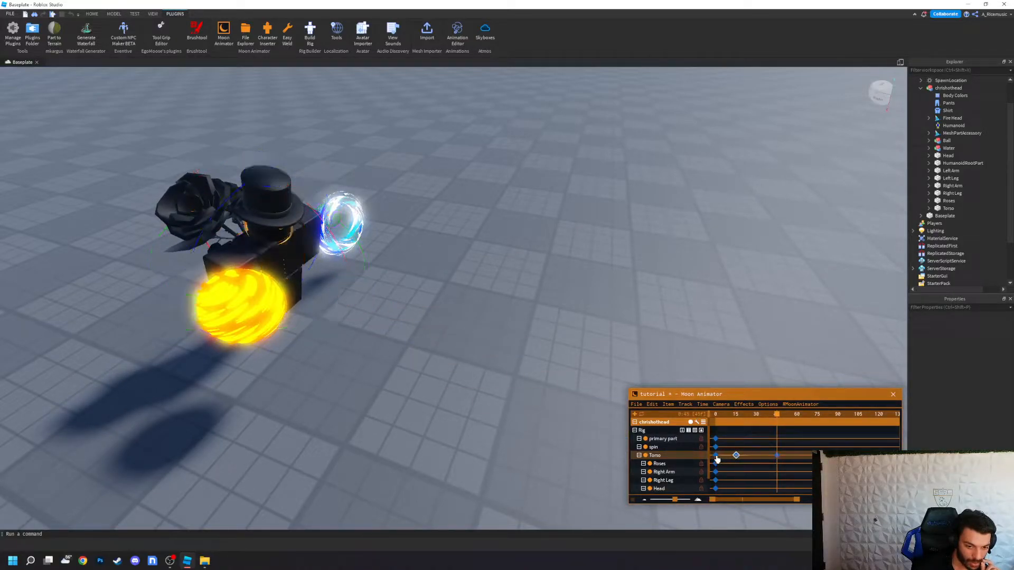
pyautogui.click(711, 459)
pyautogui.click(714, 457)
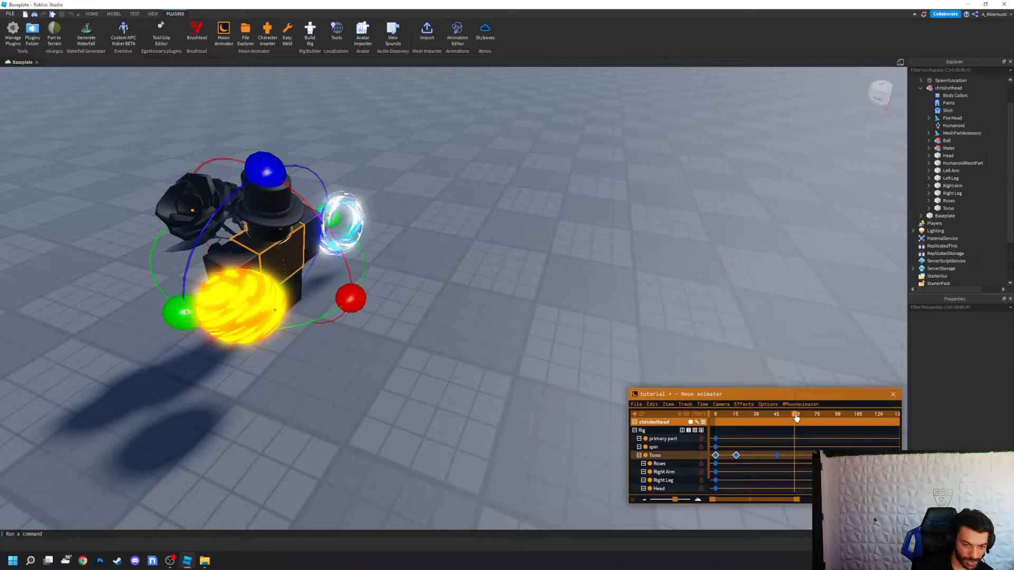
pyautogui.moveTo(796, 417); pyautogui.dragTo(798, 418)
pyautogui.hotkey('ctrl', 'v')
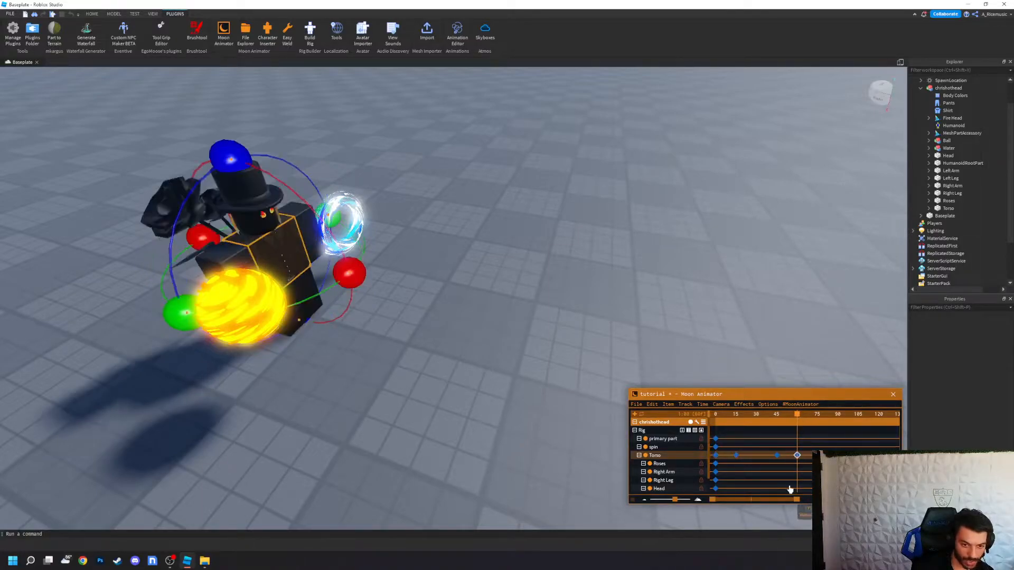
pyautogui.click(782, 417)
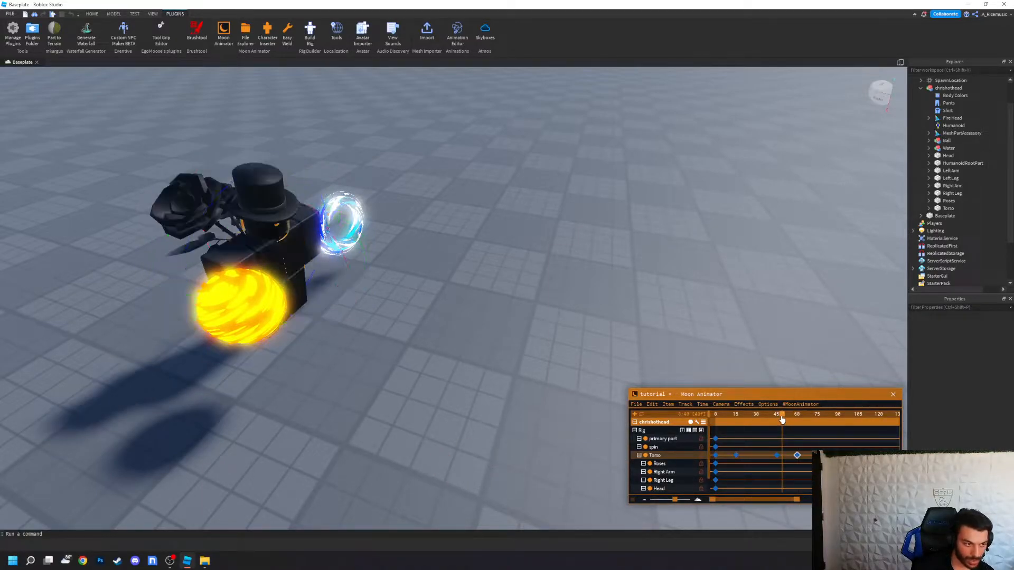
pyautogui.click(714, 417)
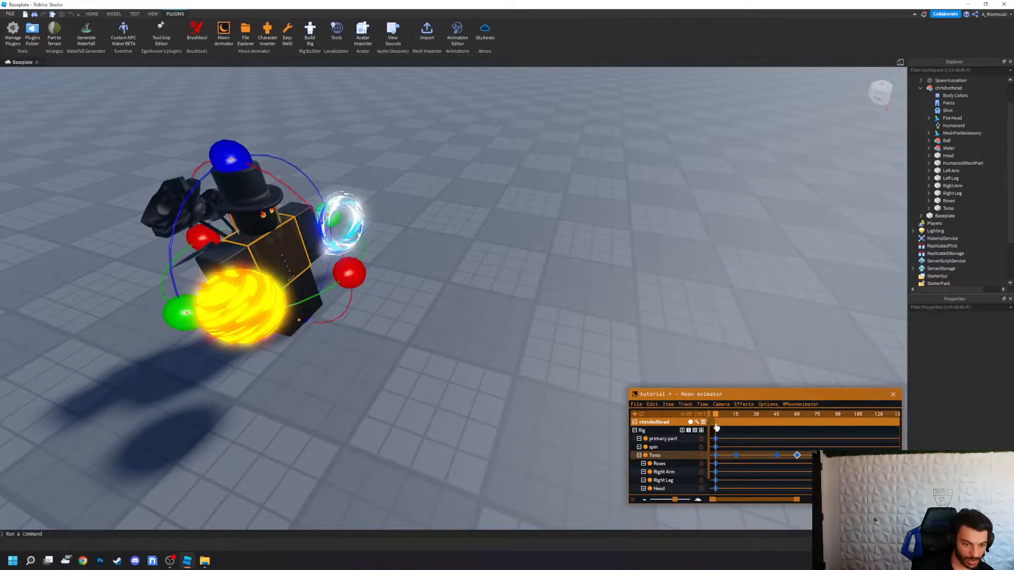
# Step: Rotate the Head into a new tilted pose at frame 15 and another at about frame 45
pyautogui.click(669, 489)
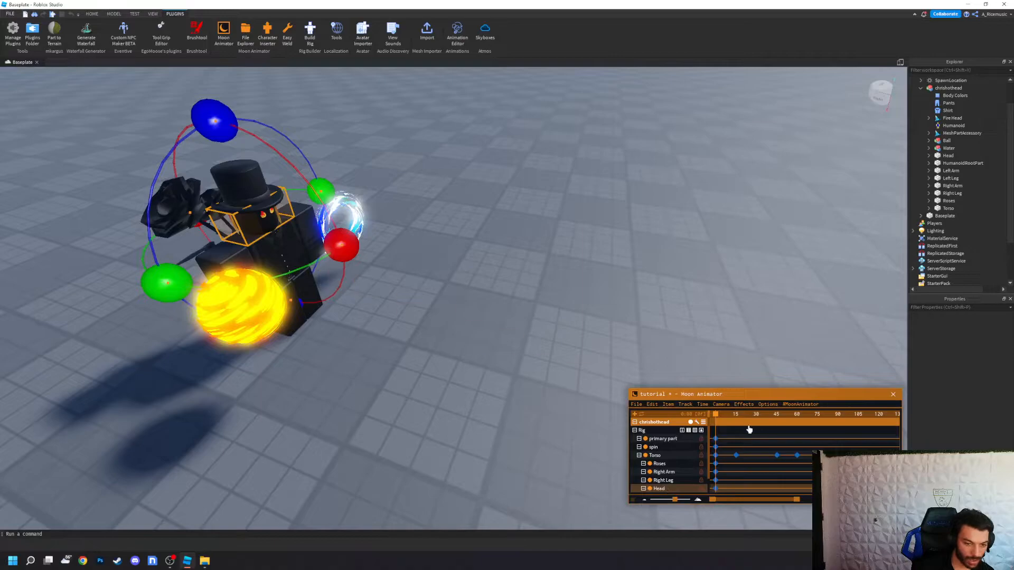
pyautogui.click(734, 414)
pyautogui.click(736, 416)
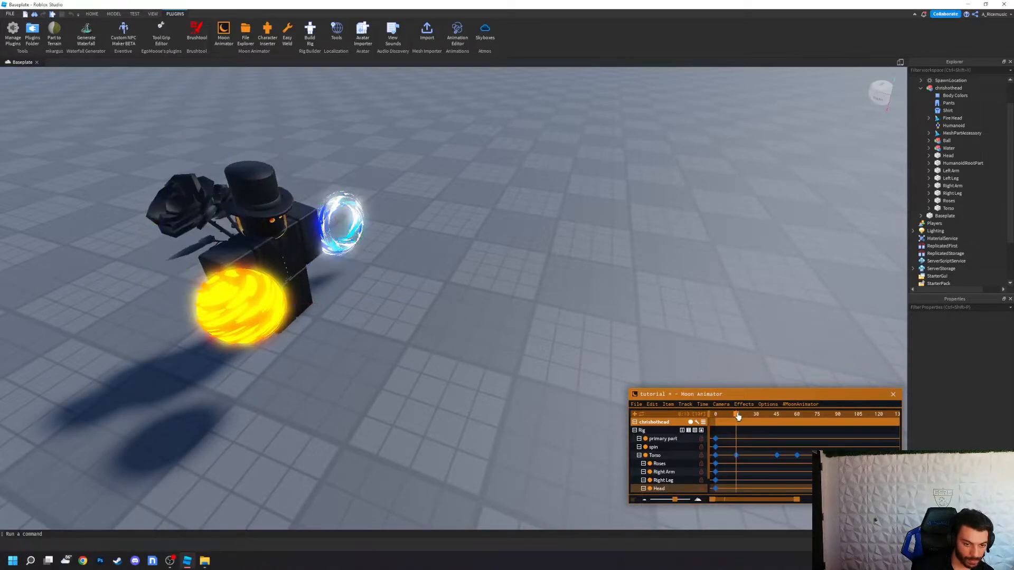
pyautogui.moveTo(251, 136); pyautogui.dragTo(299, 127)
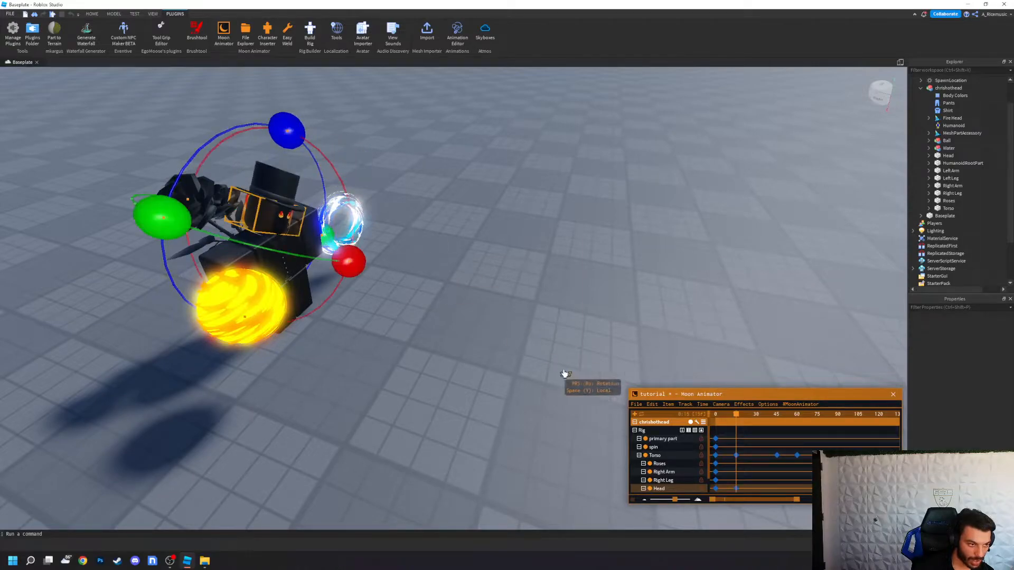
pyautogui.click(777, 415)
pyautogui.moveTo(352, 274); pyautogui.dragTo(369, 324)
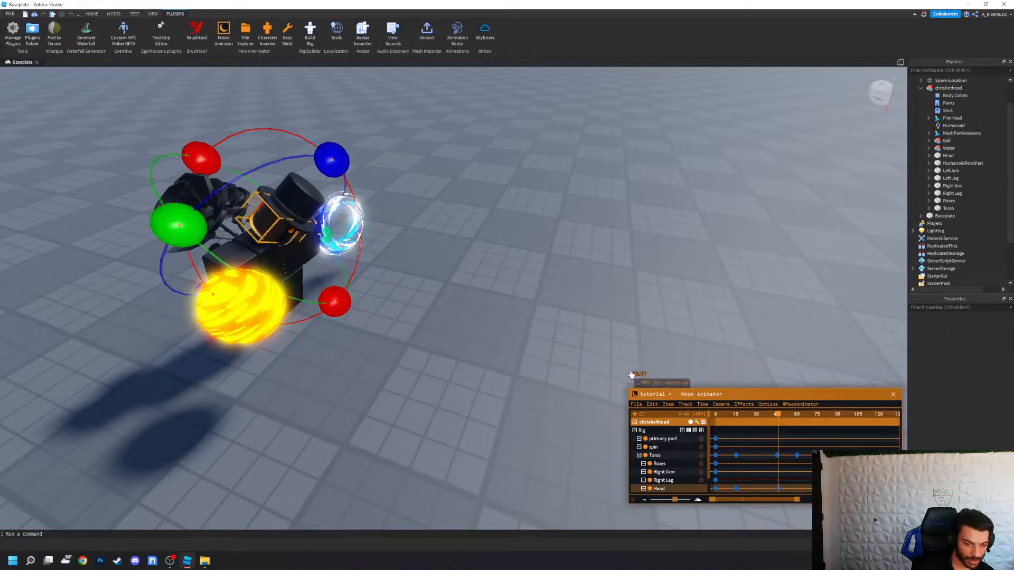
# Step: Copy the Head keyframes at frames 0 and 15, paste them at frame 60, and play the animation from the start
pyautogui.click(796, 497)
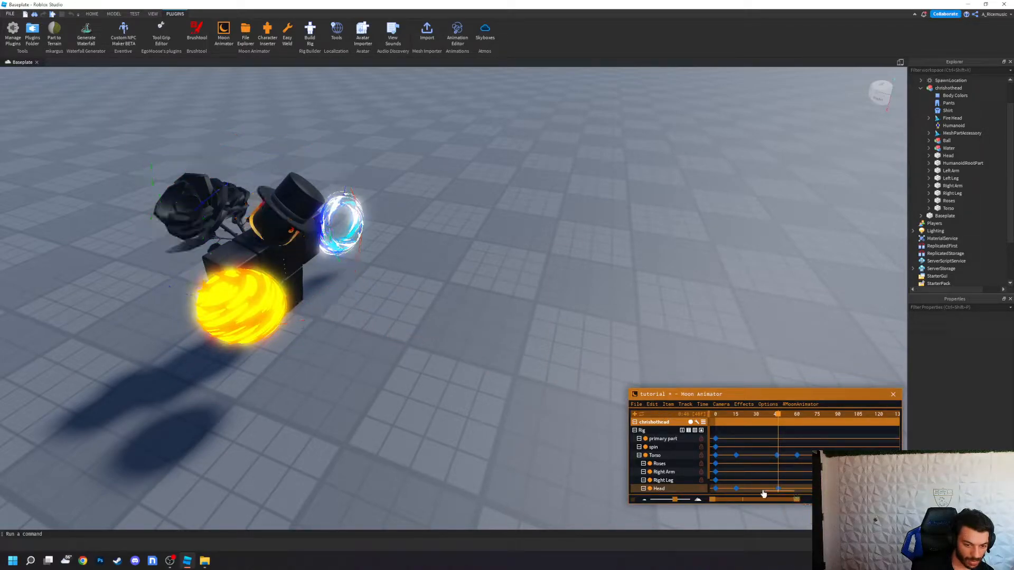
pyautogui.moveTo(736, 490); pyautogui.dragTo(714, 491)
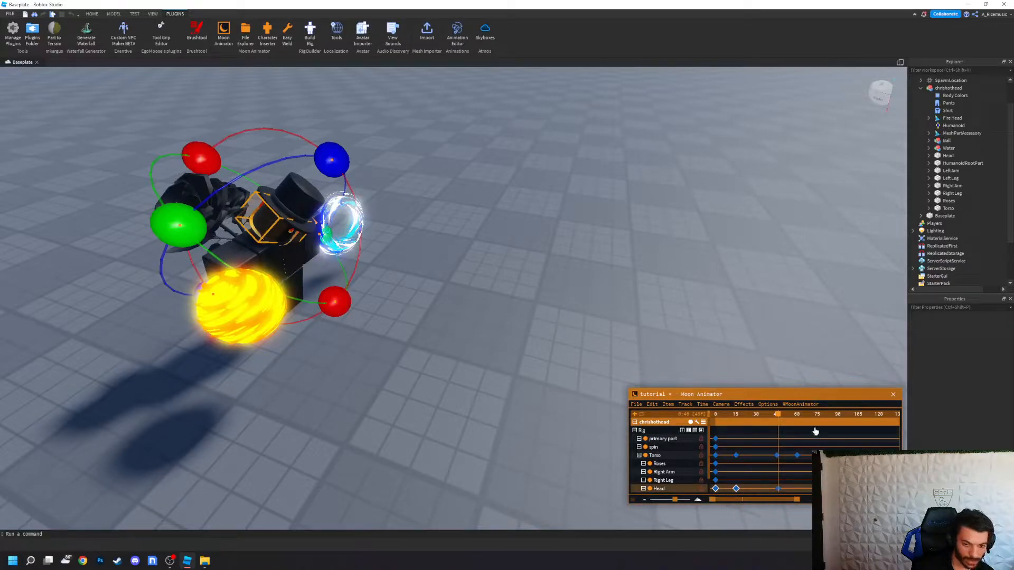
pyautogui.click(797, 415)
pyautogui.hotkey('ctrl', 'v')
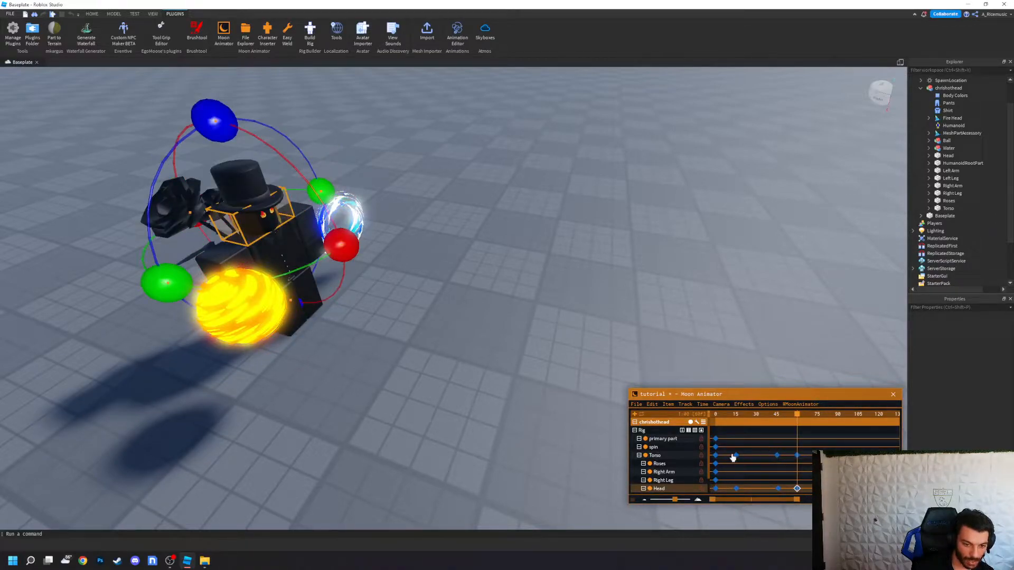
pyautogui.click(716, 415)
pyautogui.press('space')
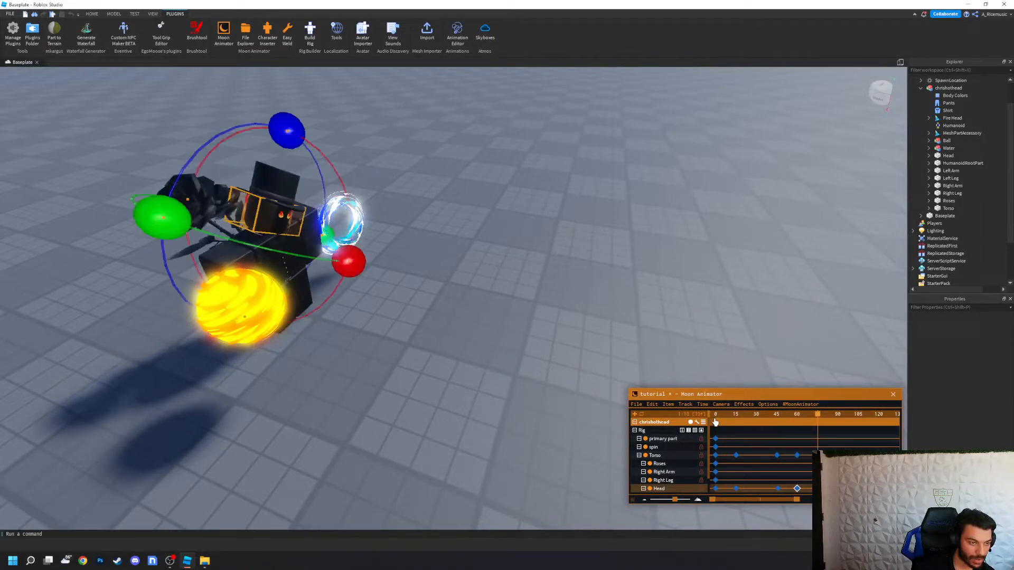
# Step: Rotate the Right Leg at frame 15 and again at about frame 45, lining the second keyframe up with the other tracks
pyautogui.scroll(-1, 672, 481)
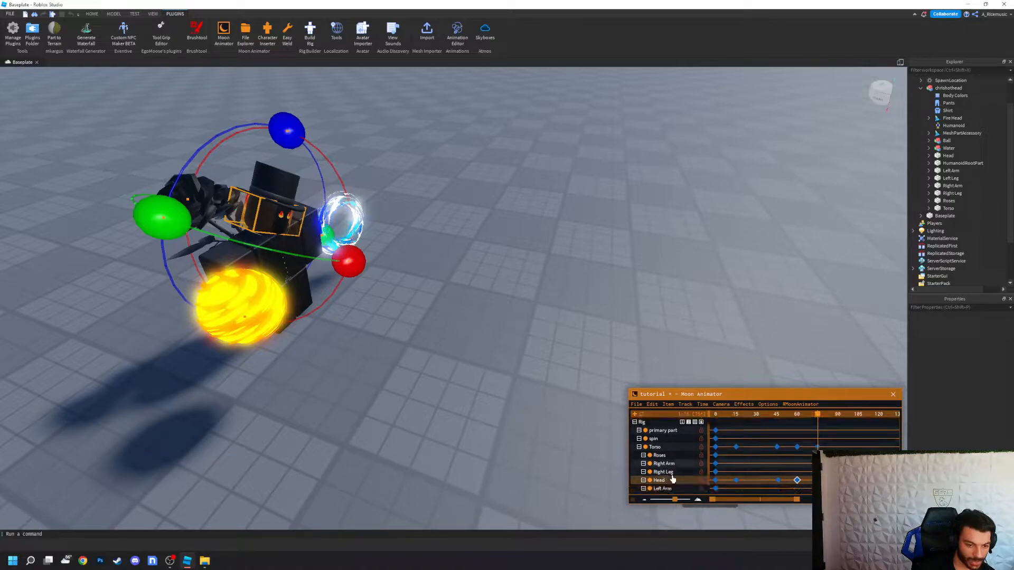
pyautogui.click(671, 473)
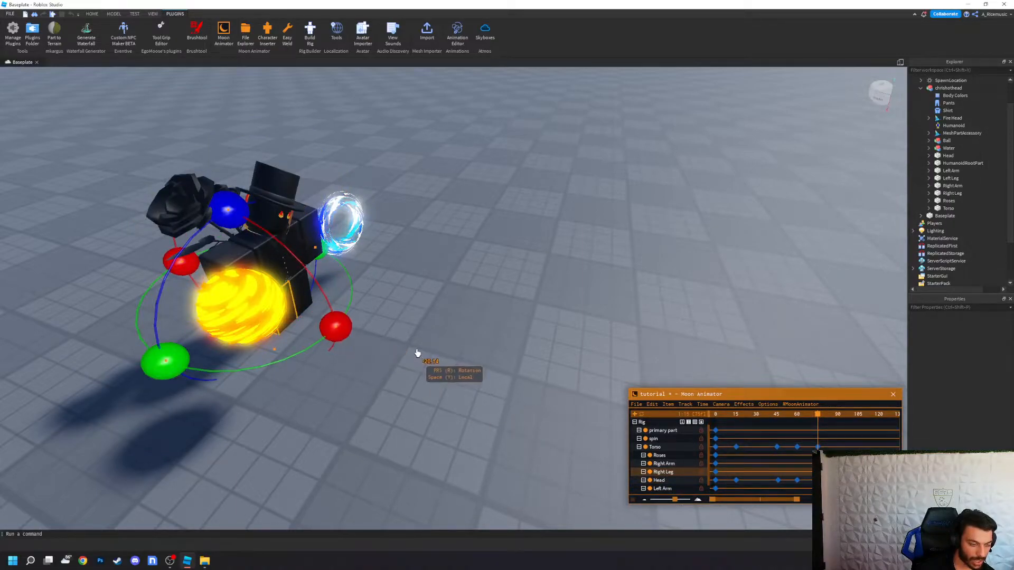
pyautogui.press('f')
pyautogui.moveTo(417, 353); pyautogui.dragTo(417, 353, button='right')
pyautogui.press('d')
pyautogui.press('w')
pyautogui.moveTo(342, 366); pyautogui.dragTo(335, 390)
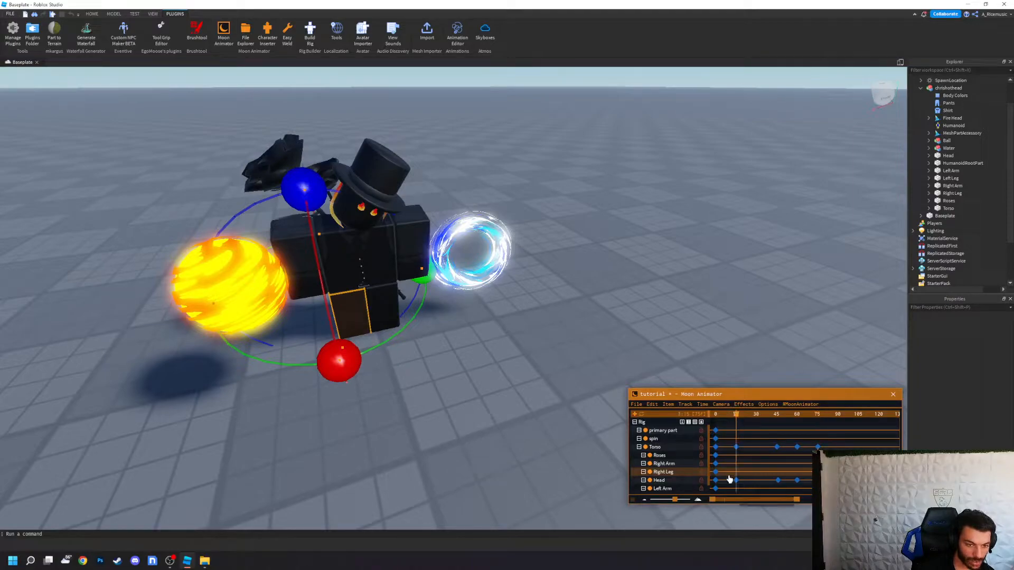
pyautogui.moveTo(340, 361); pyautogui.dragTo(301, 431)
pyautogui.moveTo(364, 447); pyautogui.dragTo(364, 447, button='right')
pyautogui.moveTo(466, 276); pyautogui.dragTo(447, 243)
pyautogui.click(781, 417)
pyautogui.moveTo(539, 271); pyautogui.dragTo(542, 278, button='right')
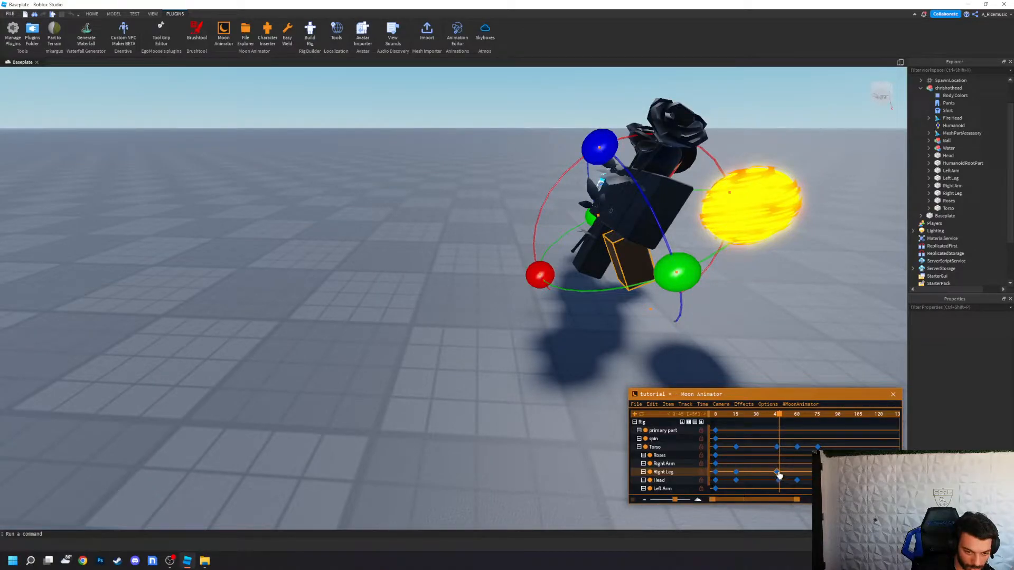
pyautogui.moveTo(779, 474); pyautogui.dragTo(777, 473)
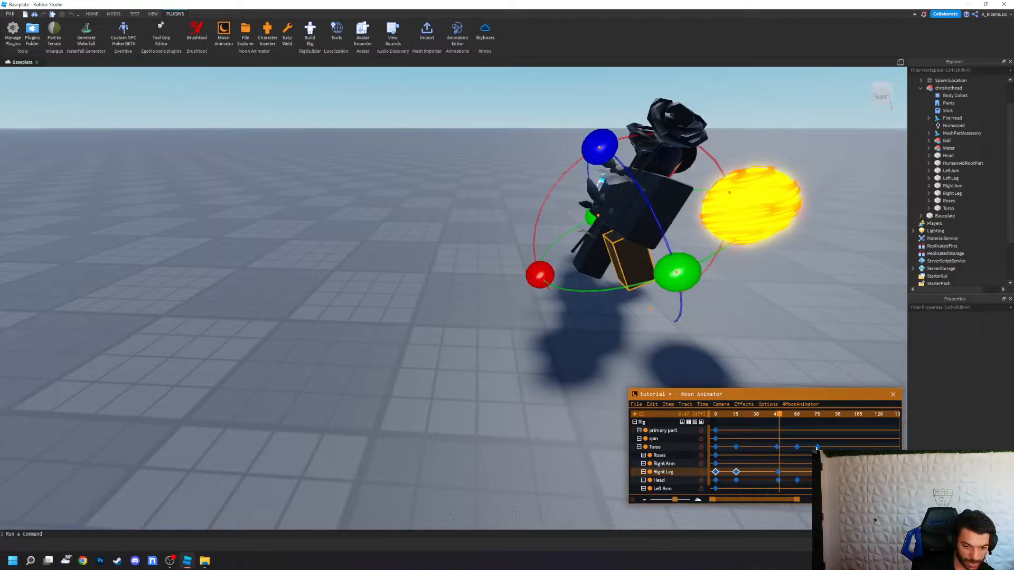
# Step: Paste copies of the Right Leg keyframes from frames 0 and 15 at frame 60
pyautogui.click(799, 417)
pyautogui.moveTo(800, 417); pyautogui.dragTo(798, 418)
pyautogui.hotkey('ctrl', 'v')
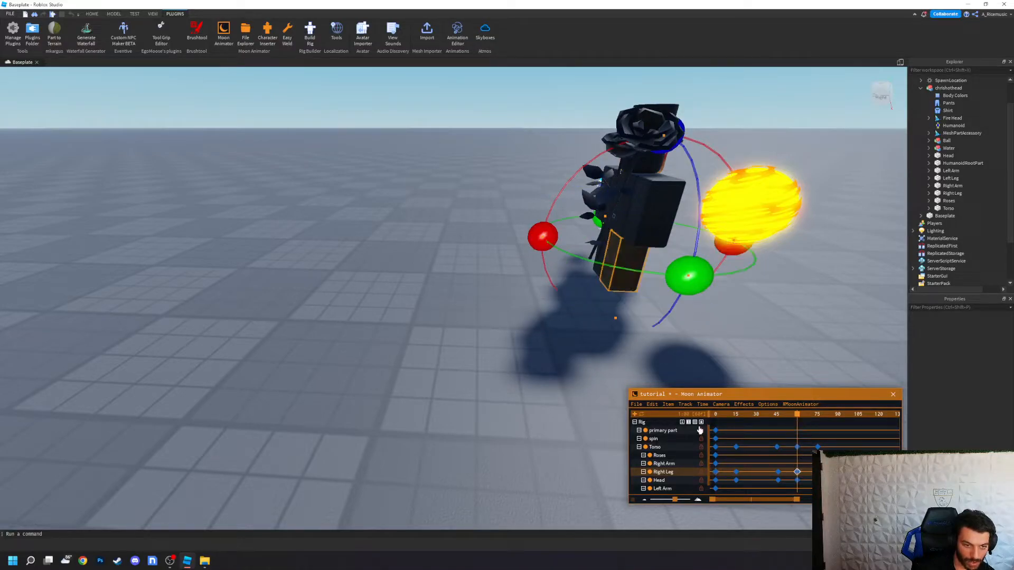
pyautogui.moveTo(677, 354); pyautogui.dragTo(674, 364, button='right')
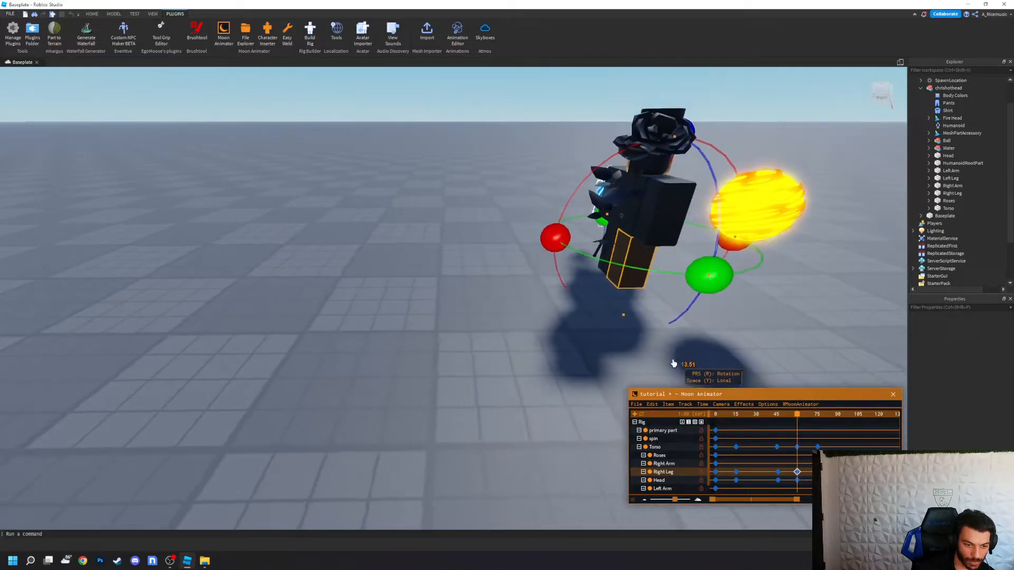
# Step: Swing the Left Leg backward at frame 15 and adjust its rotation slightly at about frame 45
pyautogui.scroll(-1, 664, 483)
pyautogui.click(661, 489)
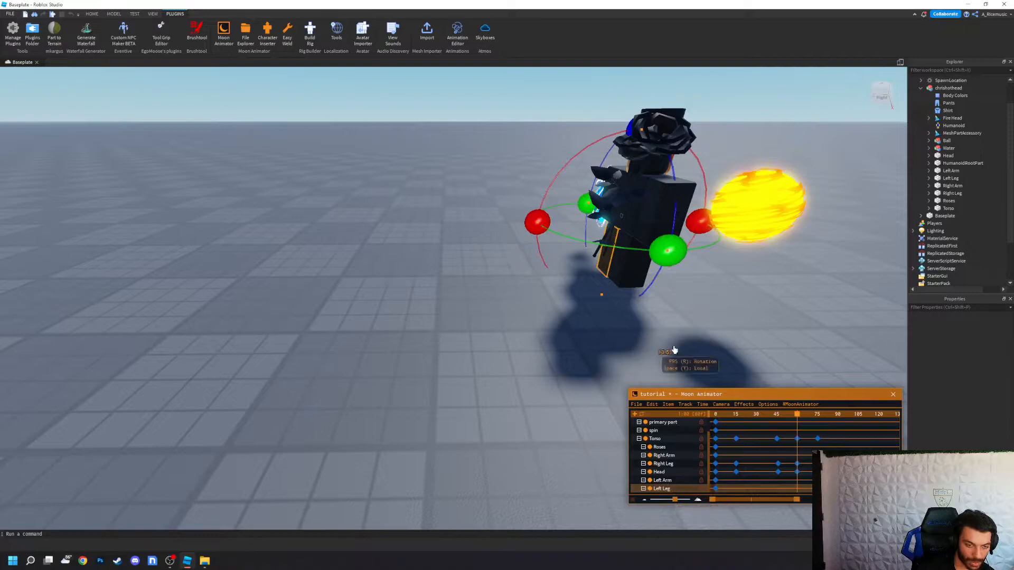
pyautogui.click(736, 414)
pyautogui.moveTo(535, 217); pyautogui.dragTo(578, 197)
pyautogui.moveTo(543, 311); pyautogui.dragTo(543, 312, button='right')
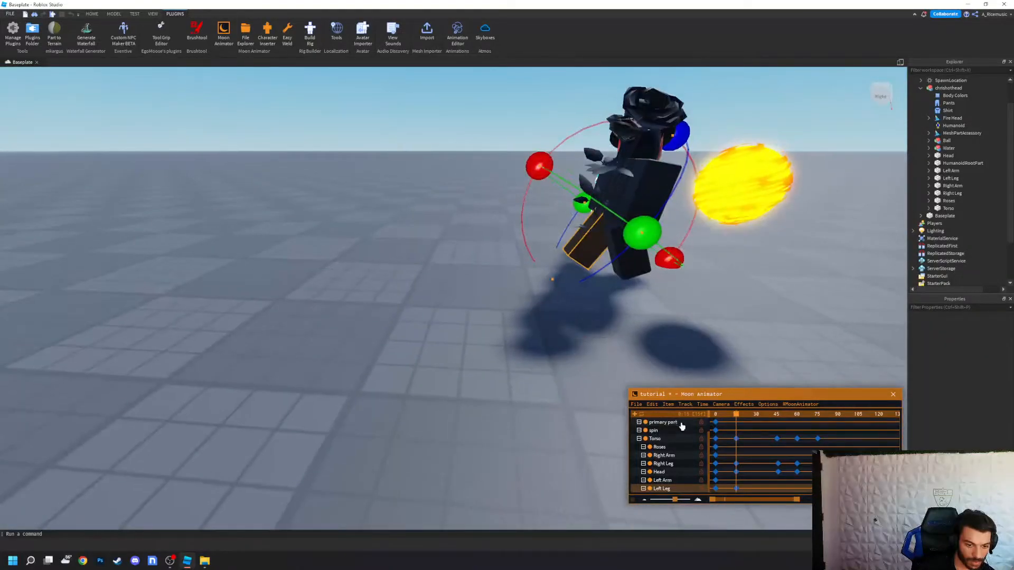
pyautogui.click(777, 415)
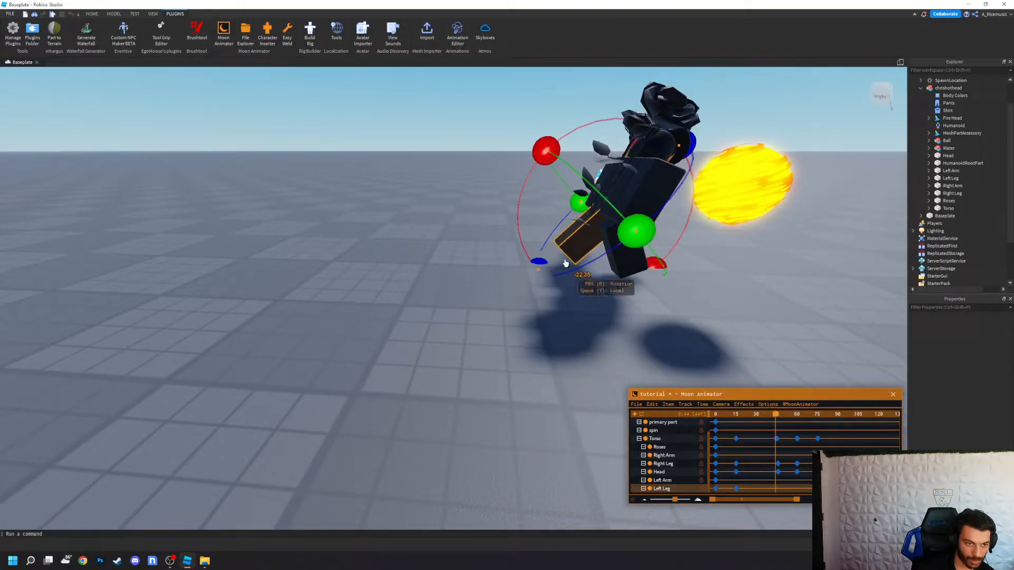
pyautogui.click(544, 261)
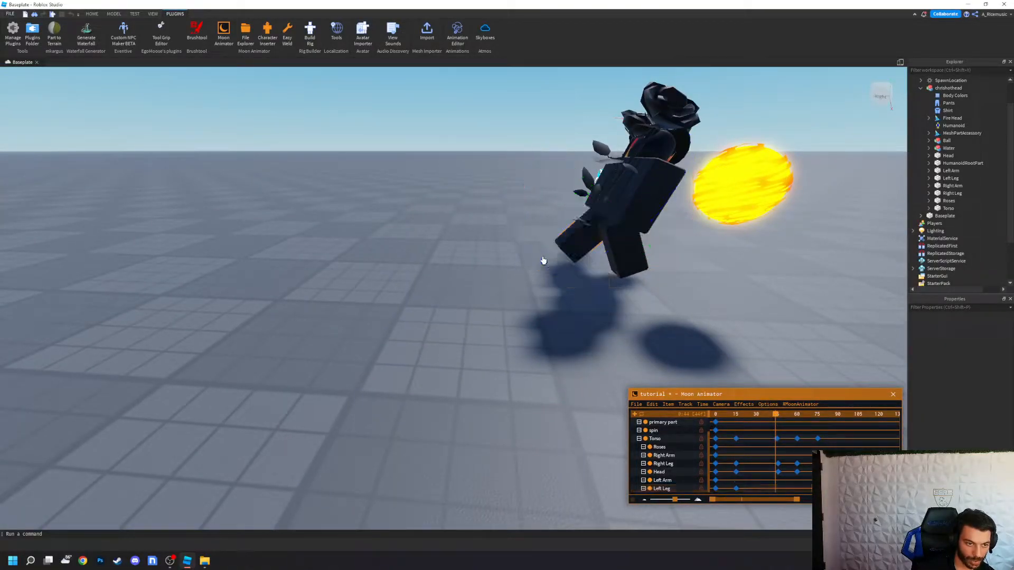
pyautogui.click(667, 490)
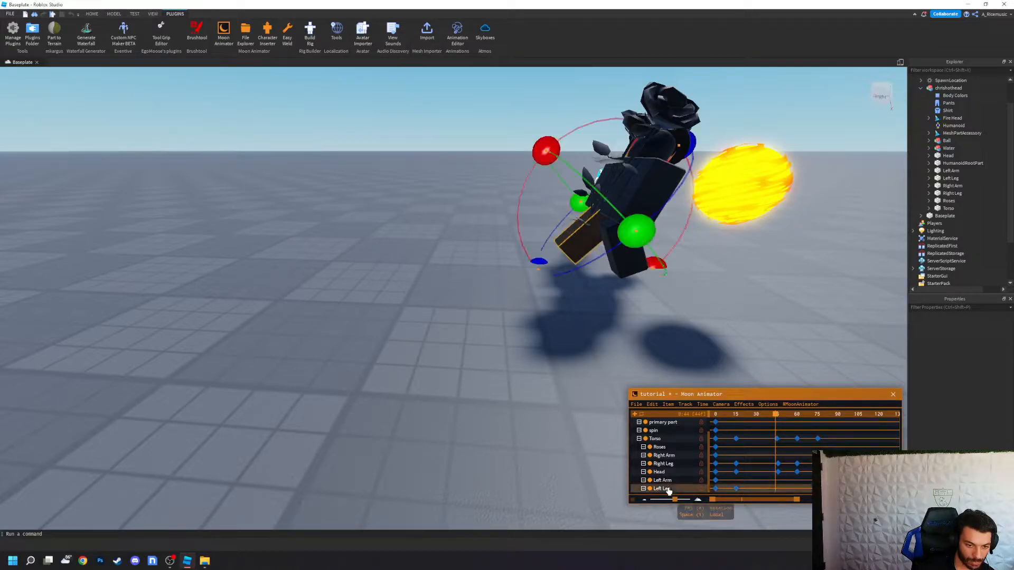
pyautogui.click(779, 414)
pyautogui.click(778, 414)
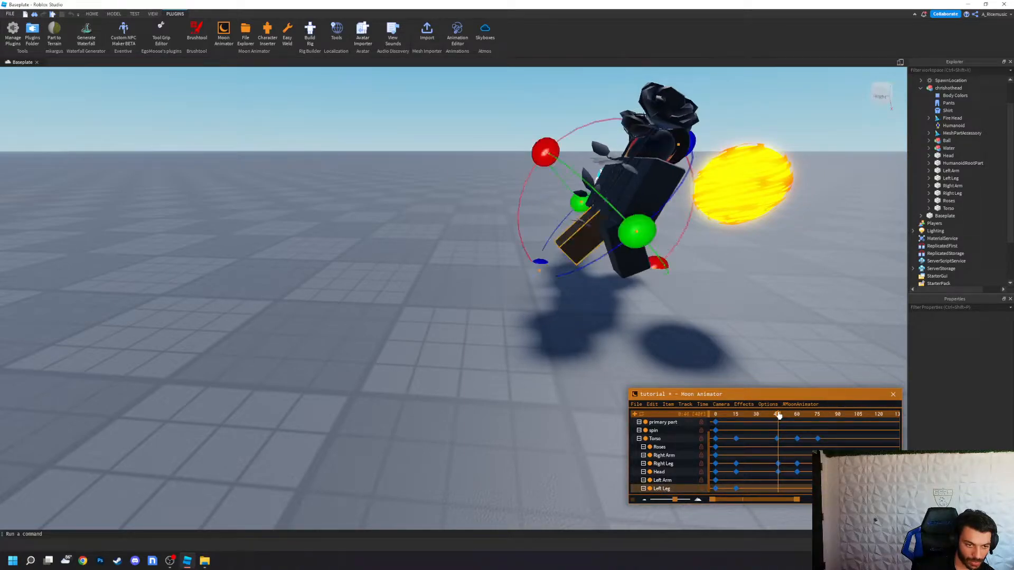
pyautogui.moveTo(544, 153); pyautogui.dragTo(538, 164)
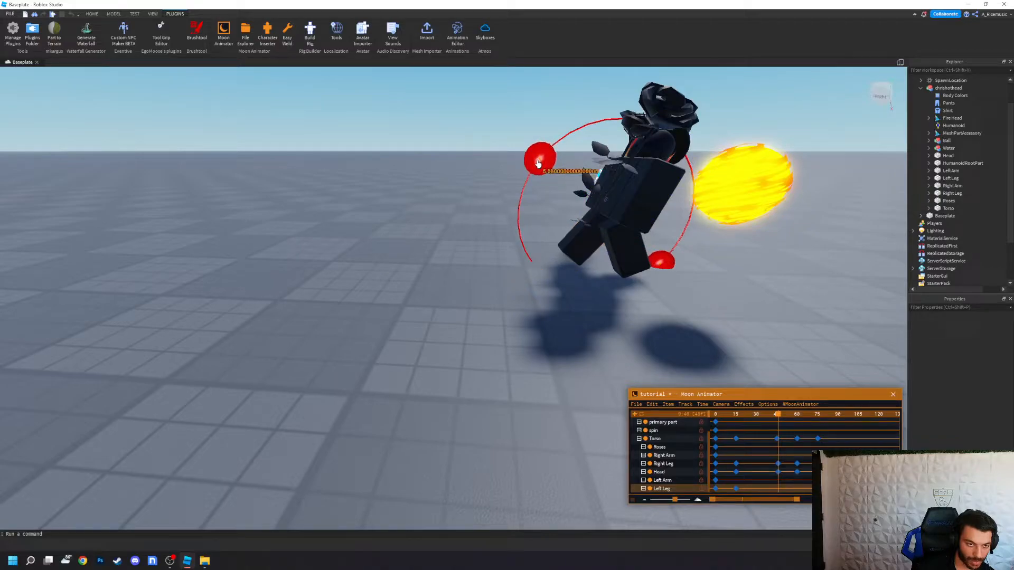
pyautogui.moveTo(566, 316); pyautogui.dragTo(565, 316, button='right')
# Step: Copy the Left Leg keyframes at frames 0 and 15 and paste them at frame 60
pyautogui.click(729, 492)
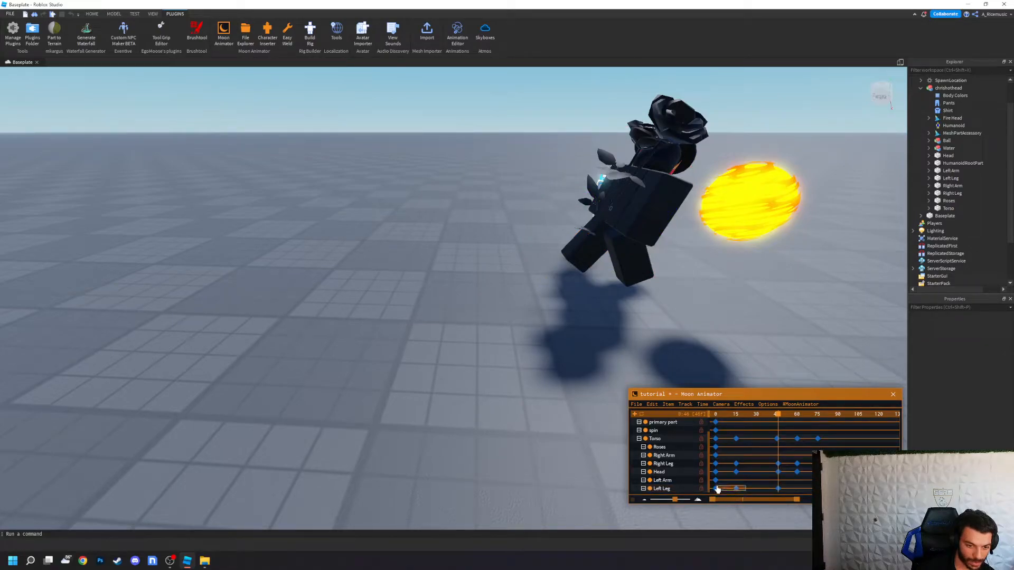
pyautogui.moveTo(713, 489); pyautogui.dragTo(713, 489)
pyautogui.moveTo(796, 416); pyautogui.dragTo(800, 424)
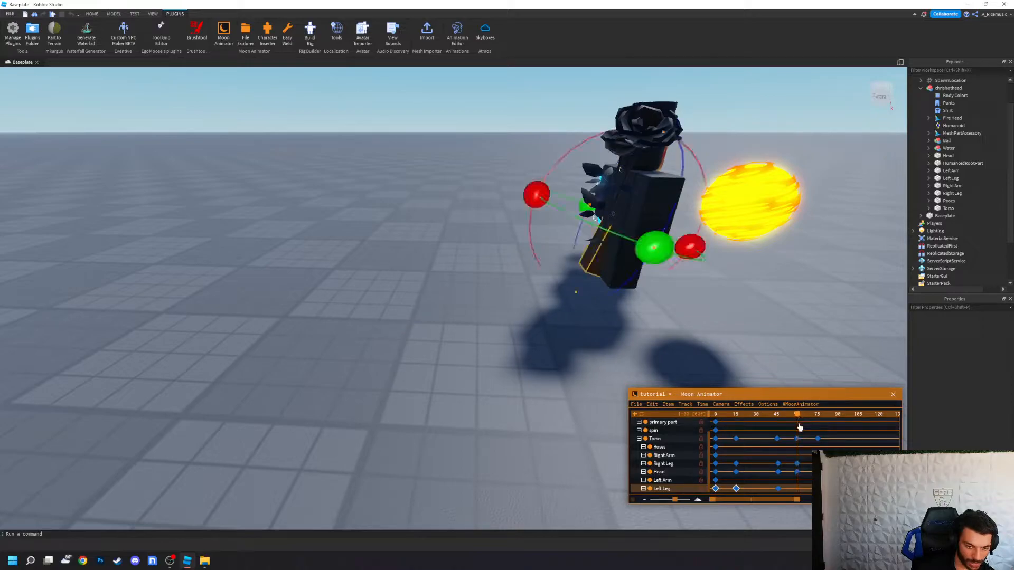
pyautogui.hotkey('ctrl', 'v')
pyautogui.moveTo(649, 376); pyautogui.dragTo(686, 340, button='right')
# Step: Play the animation from frame 0 to check the combined body motion, and clear the Left Leg selection
pyautogui.click(717, 415)
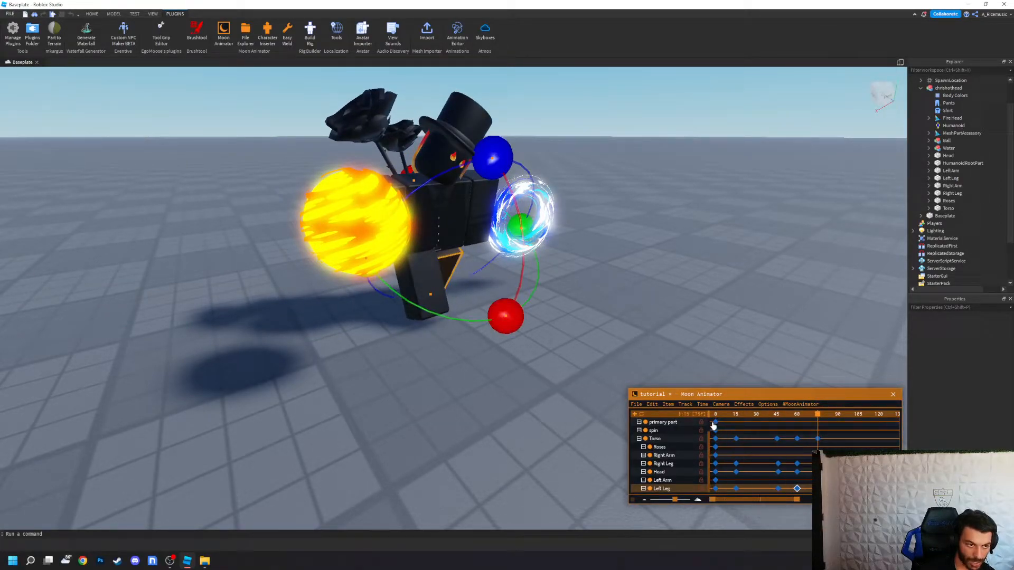
pyautogui.moveTo(627, 338); pyautogui.dragTo(633, 339, button='right')
pyautogui.click(754, 366)
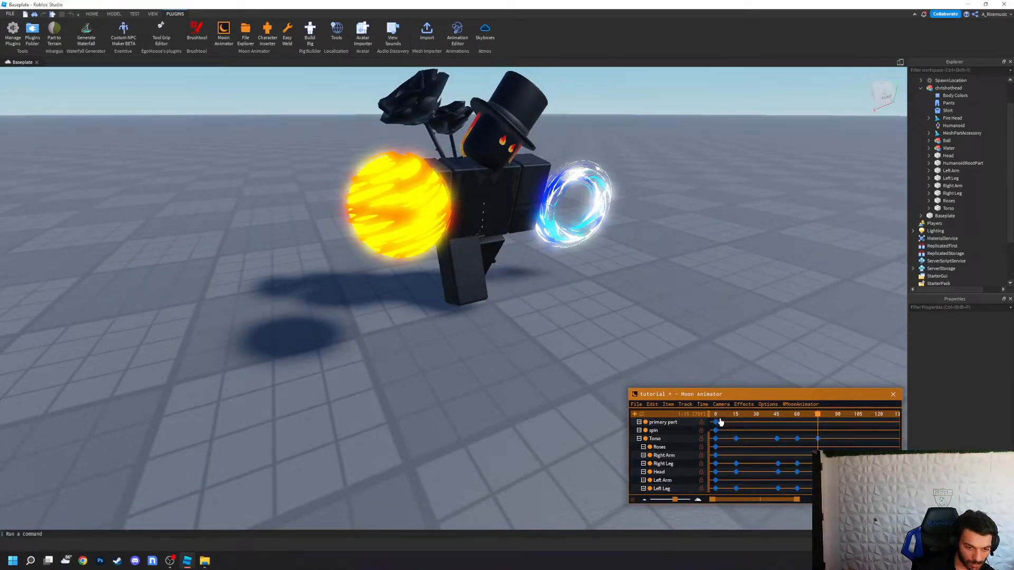
# Step: Copy the frame 0 keyframes of all tracks and paste them at frame 75
pyautogui.hotkey('ctrl', 'a')
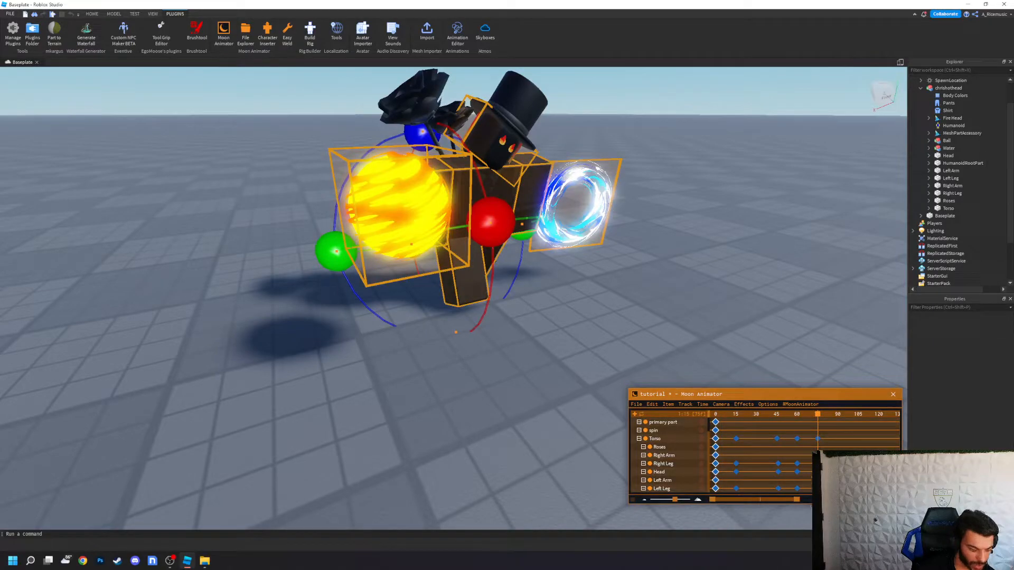
pyautogui.press('space')
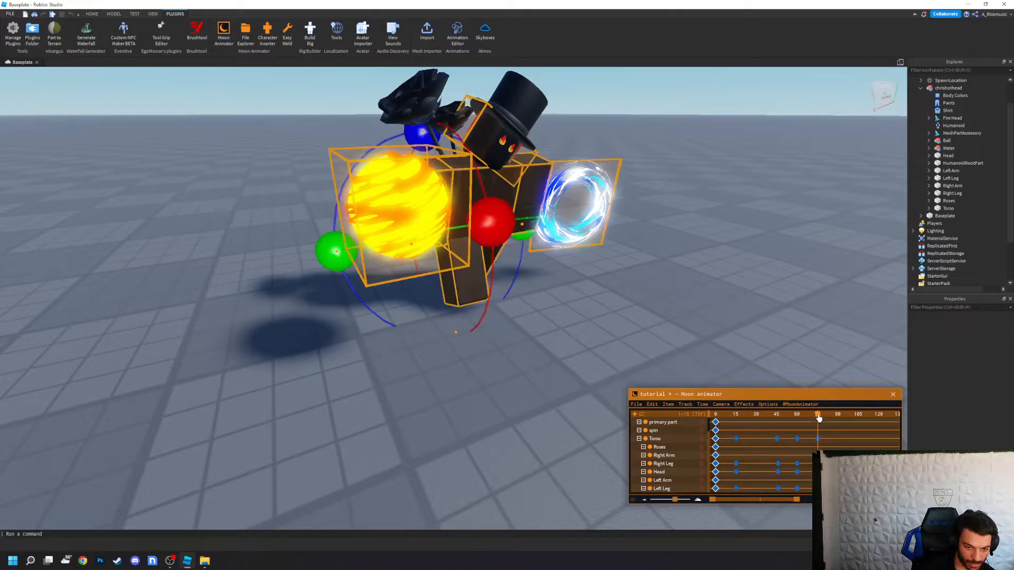
pyautogui.press('space')
pyautogui.press('space')
pyautogui.press('space')
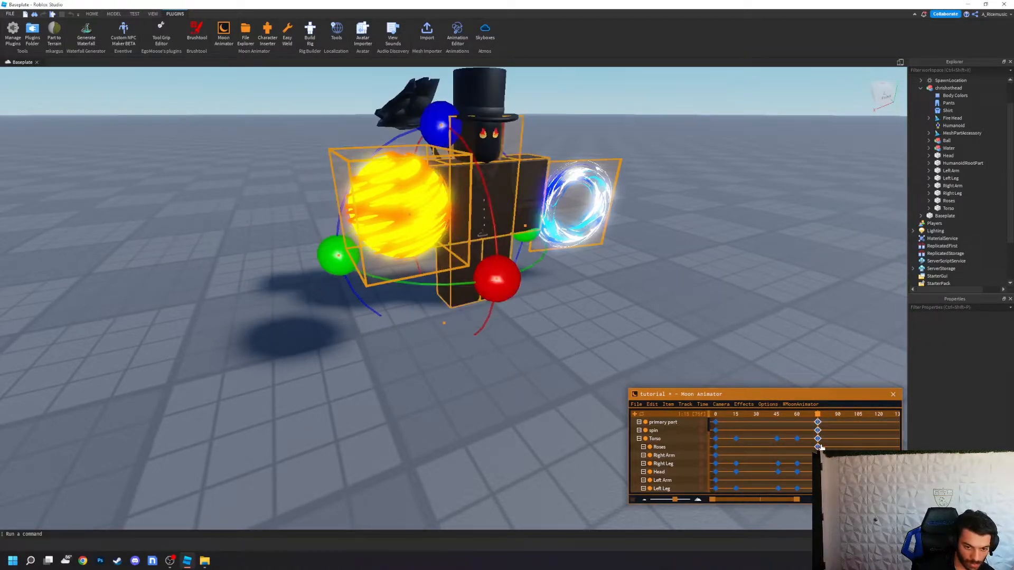
pyautogui.press('space')
pyautogui.press('space')
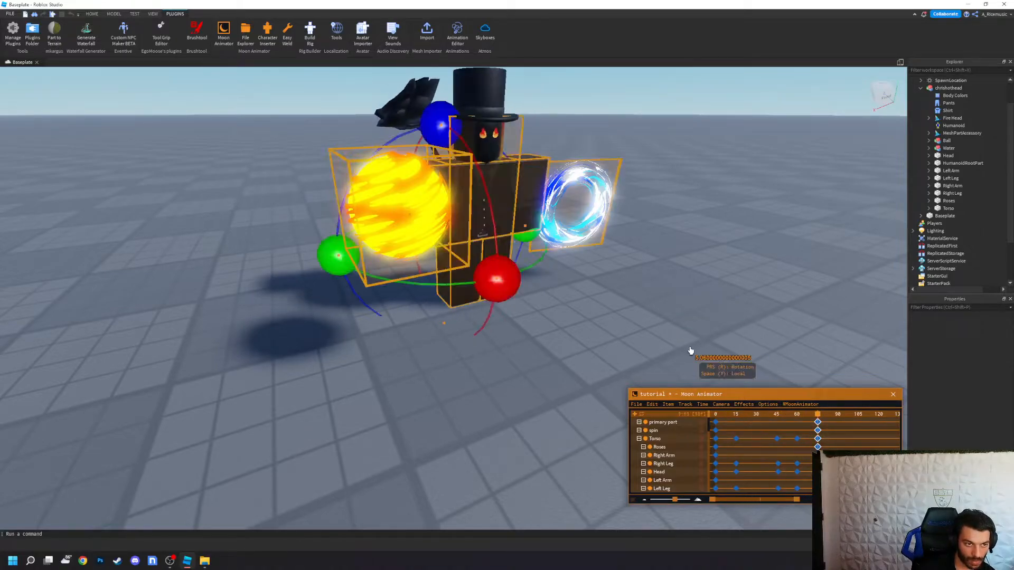
# Step: Scrub the animation around frames 60 to 75 to check the return to the starting pose, and clear the selection
pyautogui.click(741, 353)
pyautogui.moveTo(815, 417); pyautogui.dragTo(804, 493)
pyautogui.scroll(-1, 817, 448)
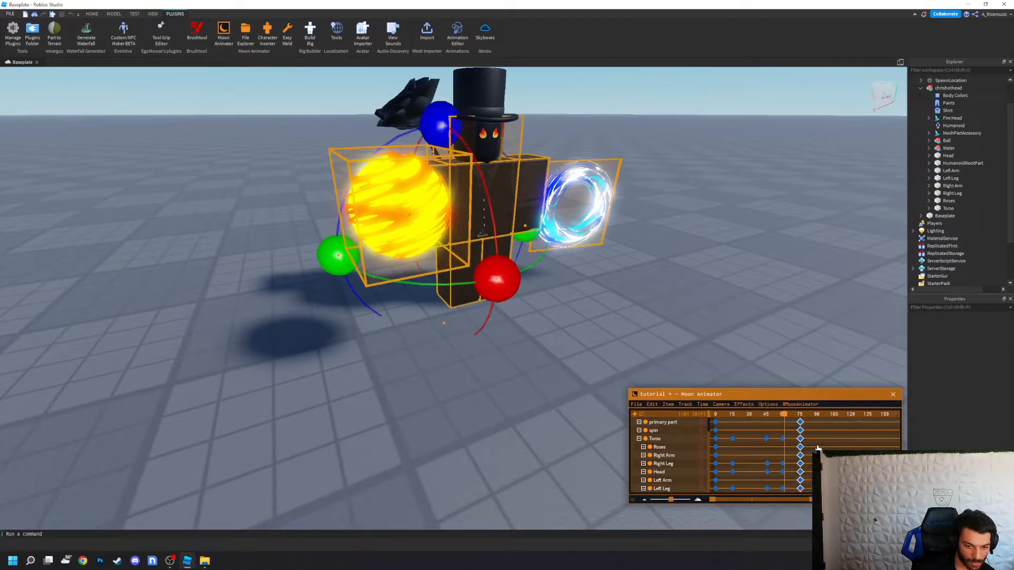
pyautogui.moveTo(784, 415); pyautogui.dragTo(785, 415)
pyautogui.click(756, 354)
pyautogui.moveTo(605, 322); pyautogui.dragTo(605, 322, button='right')
# Step: Rotate the Right Arm forward and up at frame 15
pyautogui.click(731, 415)
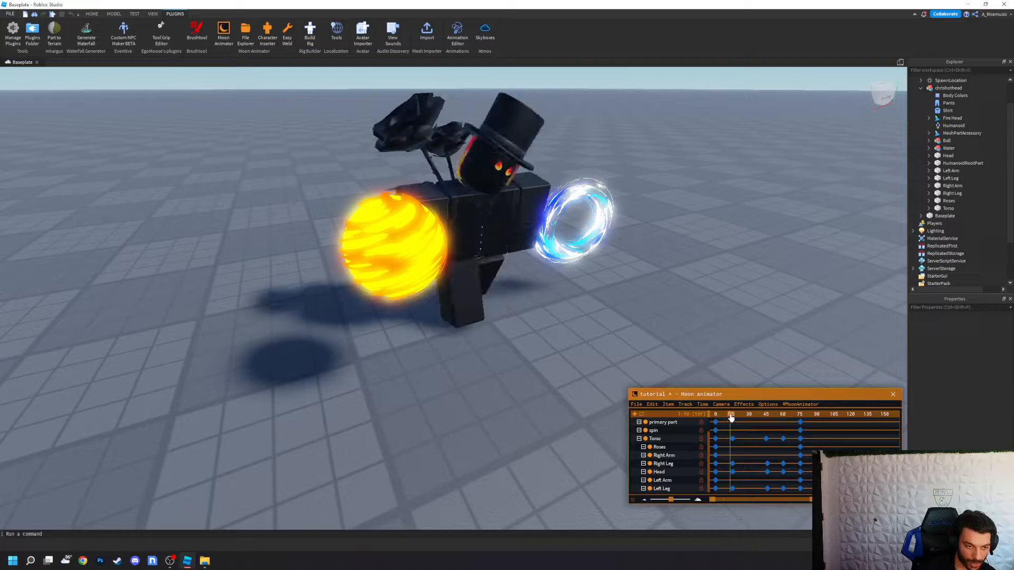
pyautogui.click(734, 416)
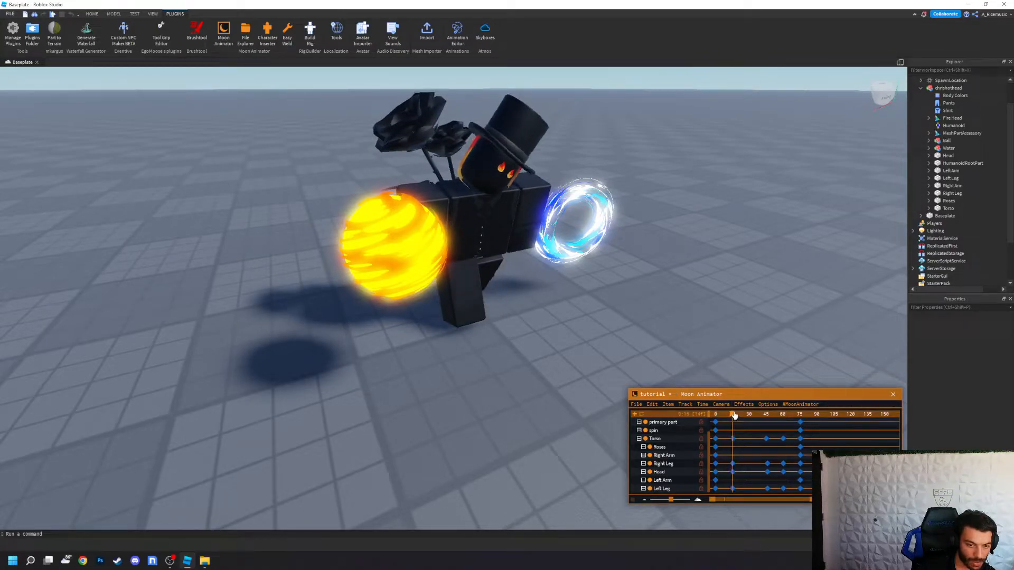
pyautogui.click(665, 455)
pyautogui.moveTo(498, 265); pyautogui.dragTo(490, 168)
# Step: Rotate the Right Arm further forward and inward at about frame 45, and align its keyframe with the other tracks
pyautogui.click(769, 415)
pyautogui.moveTo(502, 228); pyautogui.dragTo(478, 105)
pyautogui.moveTo(325, 224)
pyautogui.mouseDown()
pyautogui.moveTo(328, 232)
pyautogui.moveTo(334, 217)
pyautogui.mouseUp()
pyautogui.moveTo(482, 304); pyautogui.dragTo(542, 318)
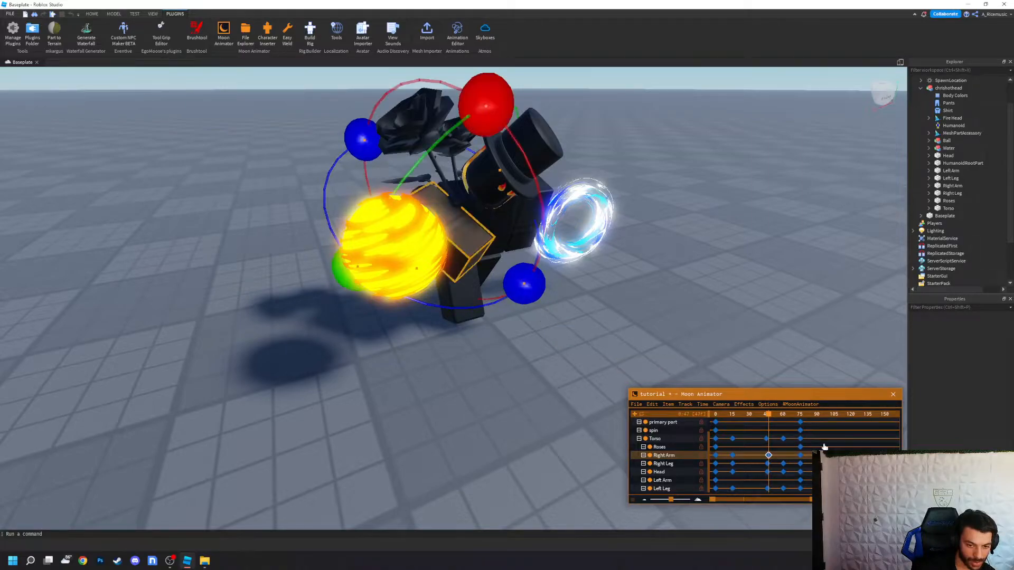
pyautogui.moveTo(771, 458); pyautogui.dragTo(769, 460)
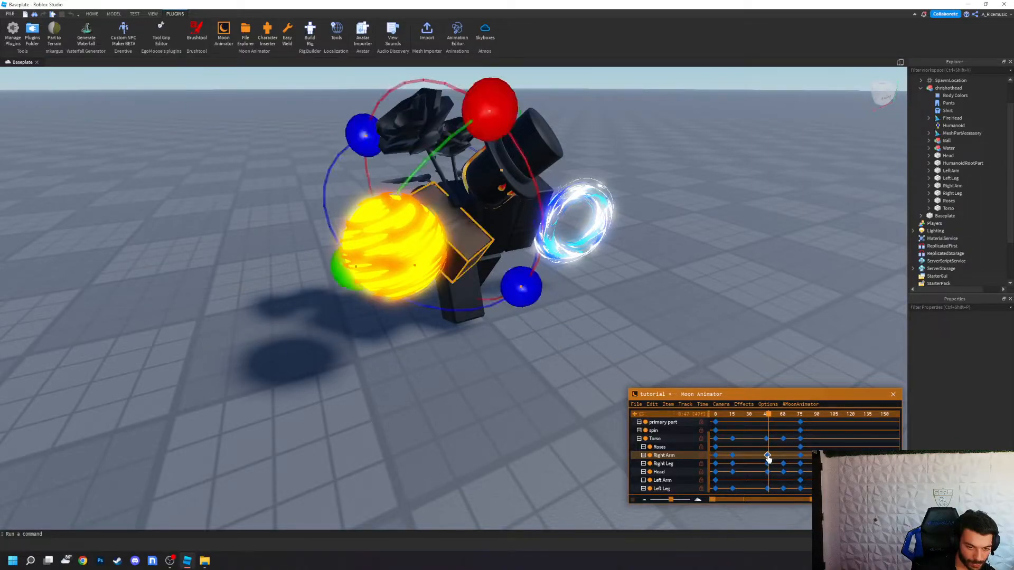
# Step: Paste a copy of the Right Arm's frame 15 keyframe at frame 60 and play the animation from frame 0
pyautogui.click(783, 415)
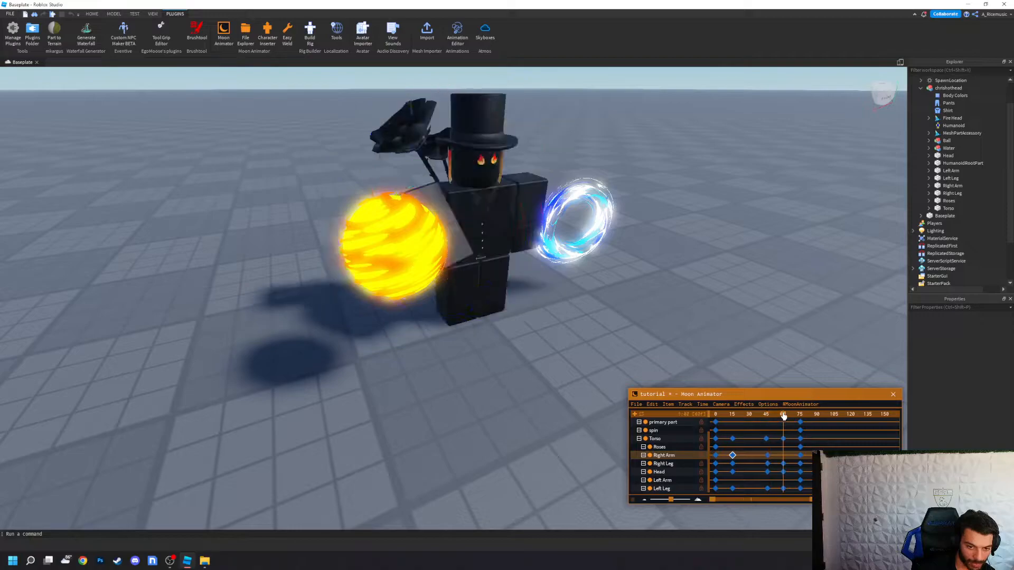
pyautogui.click(783, 455)
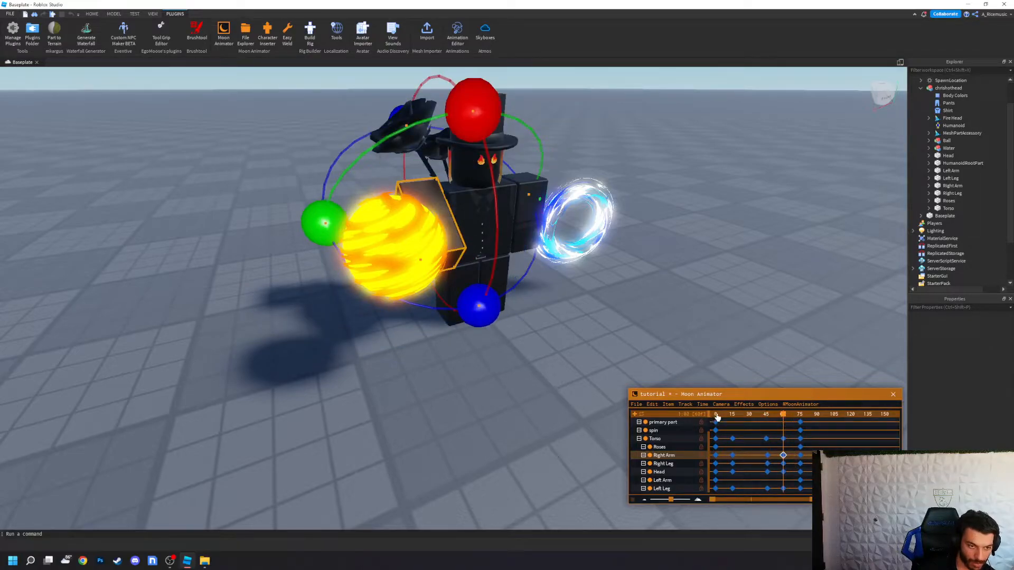
pyautogui.click(717, 416)
pyautogui.press('space')
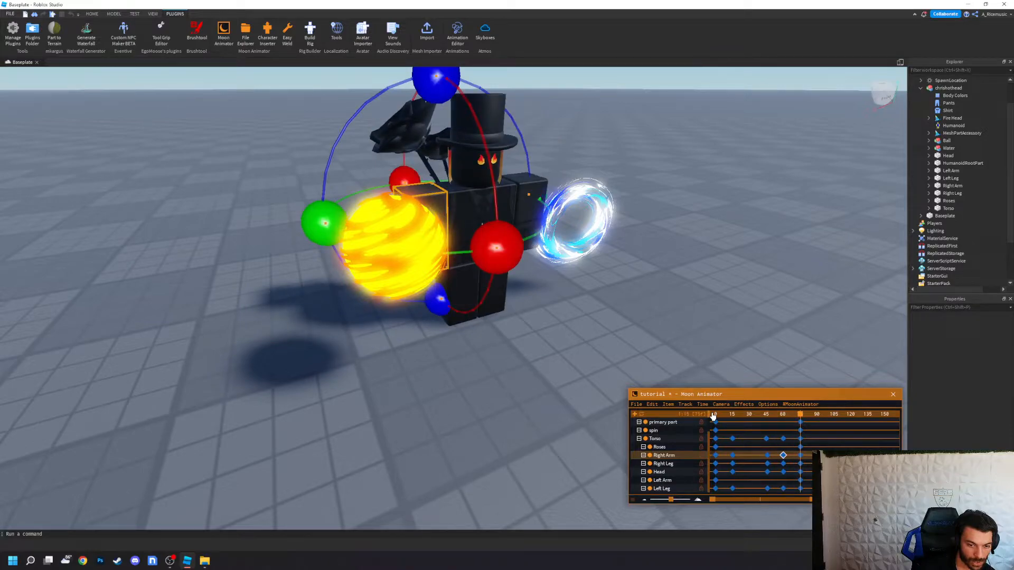
# Step: Rotate the Left Arm forward and up at frame 15
pyautogui.click(672, 481)
pyautogui.moveTo(585, 231); pyautogui.dragTo(570, 149)
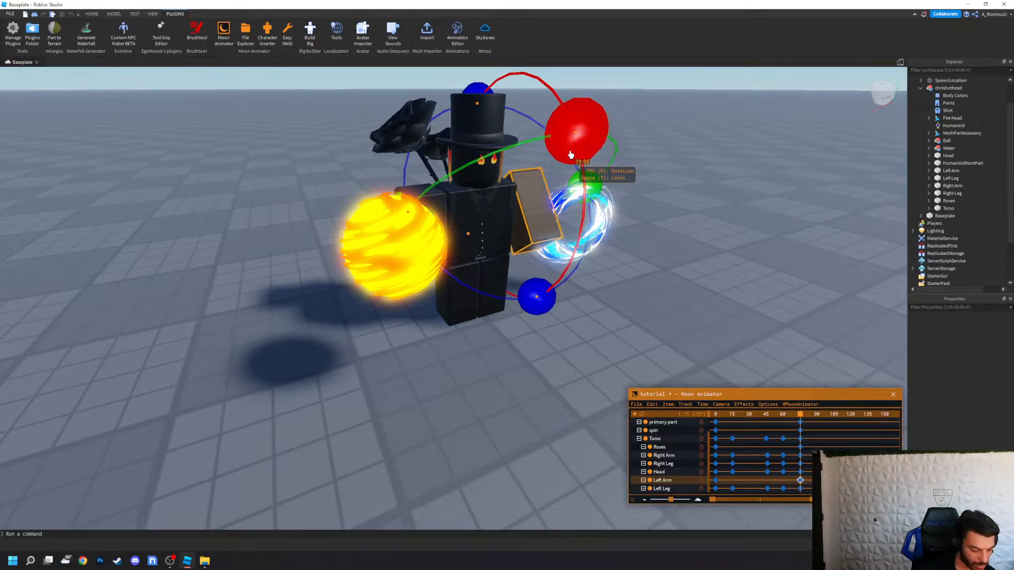
pyautogui.hotkey('ctrl', 'z')
pyautogui.click(732, 419)
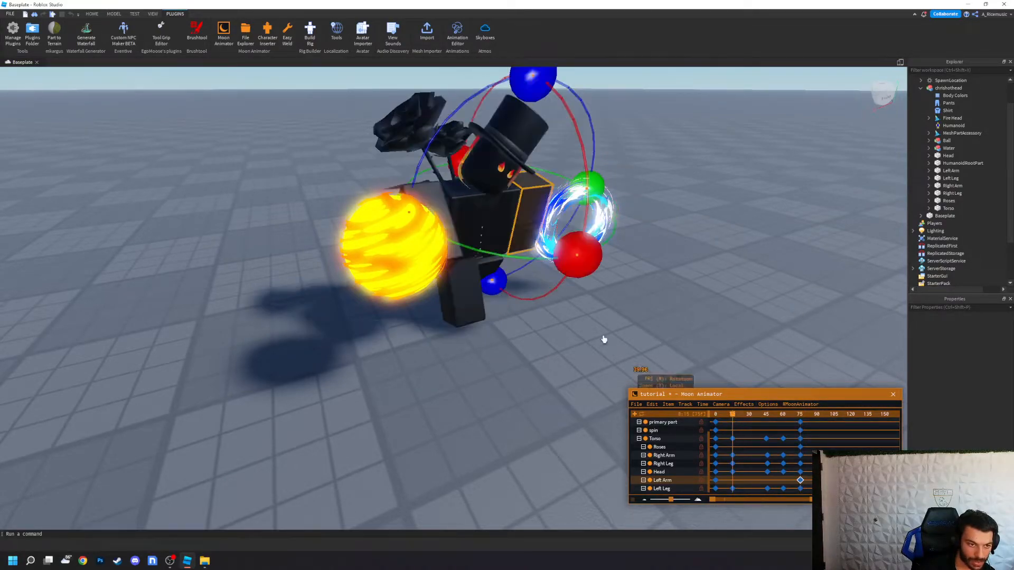
pyautogui.moveTo(593, 265); pyautogui.dragTo(582, 129)
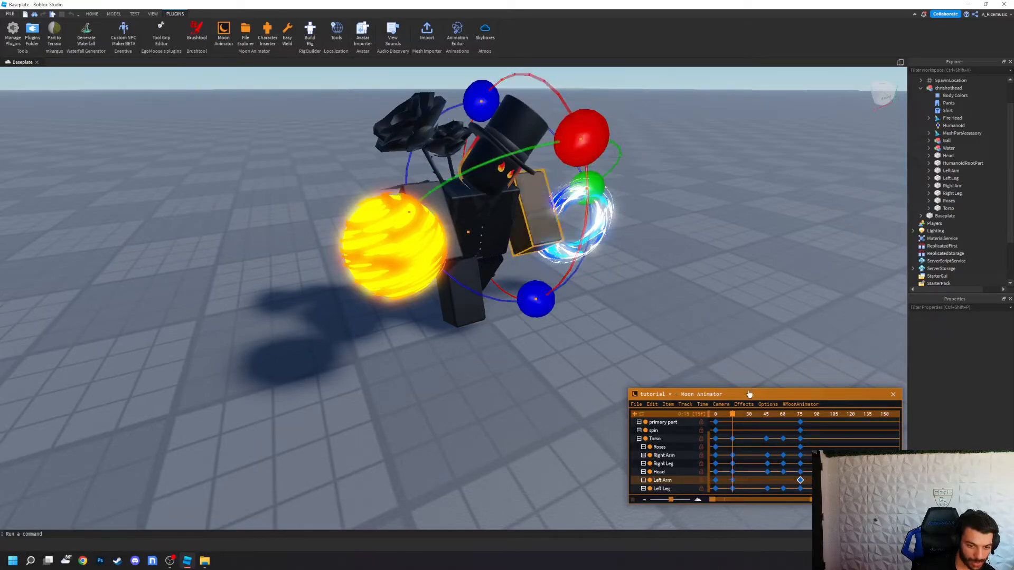
# Step: Rotate the Left Arm forward and inward at about frame 45, and align its keyframe with the other tracks
pyautogui.click(769, 420)
pyautogui.moveTo(607, 259); pyautogui.dragTo(590, 152)
pyautogui.moveTo(570, 296); pyautogui.dragTo(500, 298)
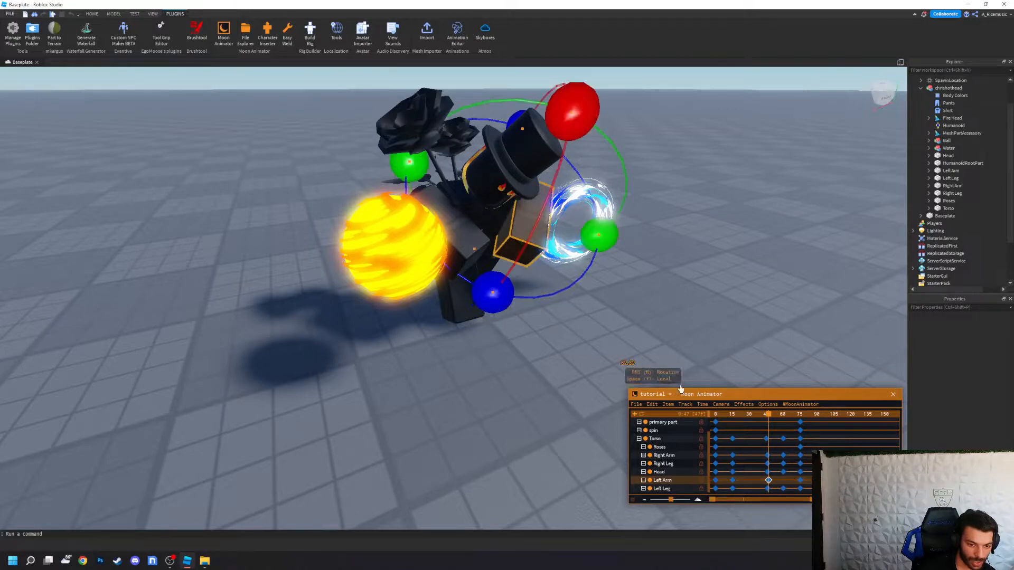
pyautogui.click(768, 481)
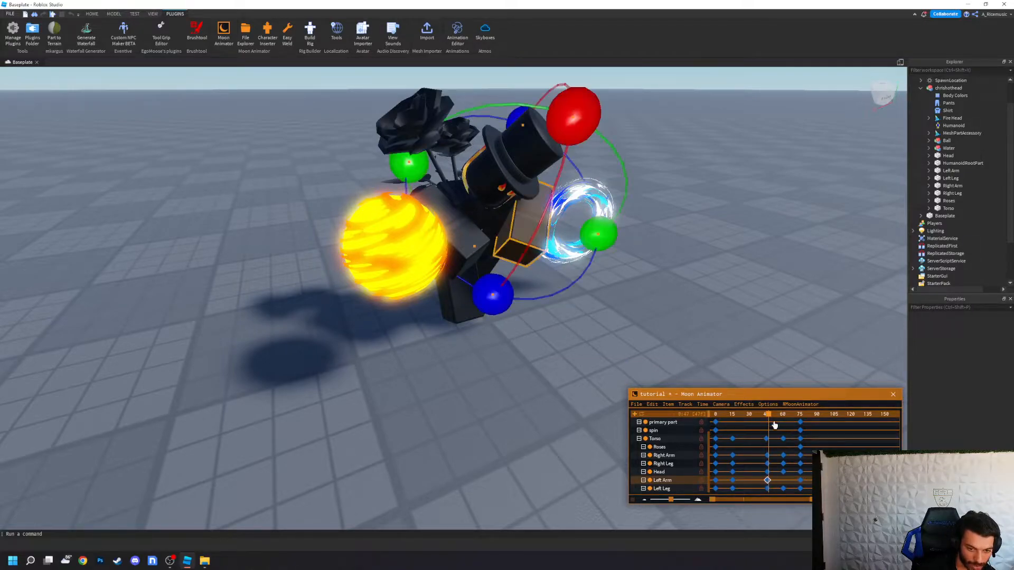
pyautogui.moveTo(769, 415); pyautogui.dragTo(767, 416)
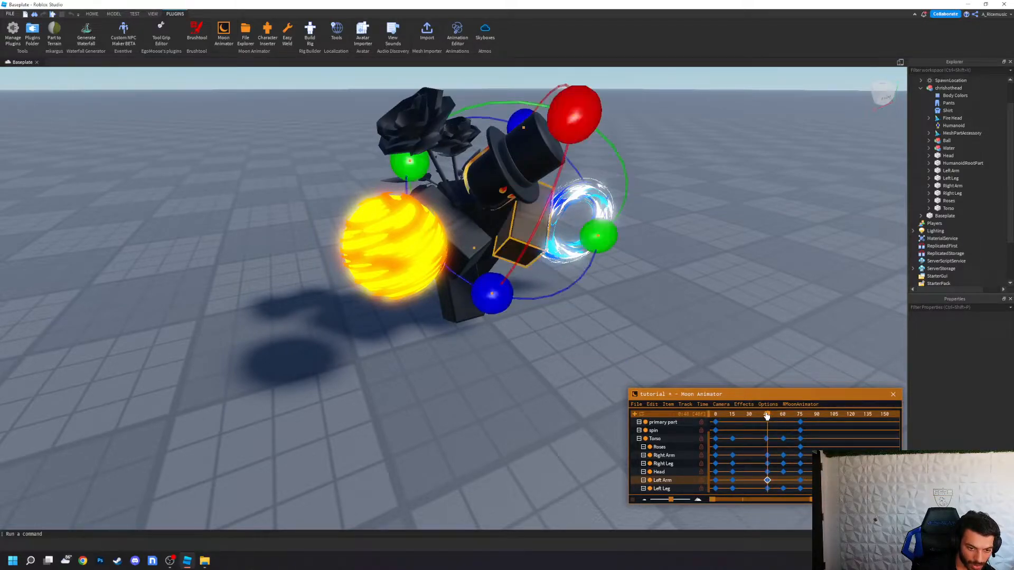
# Step: Tilt the Head further down and sideways at about frame 45
pyautogui.click(673, 473)
pyautogui.moveTo(591, 105); pyautogui.dragTo(549, 126)
pyautogui.moveTo(465, 106); pyautogui.dragTo(483, 87)
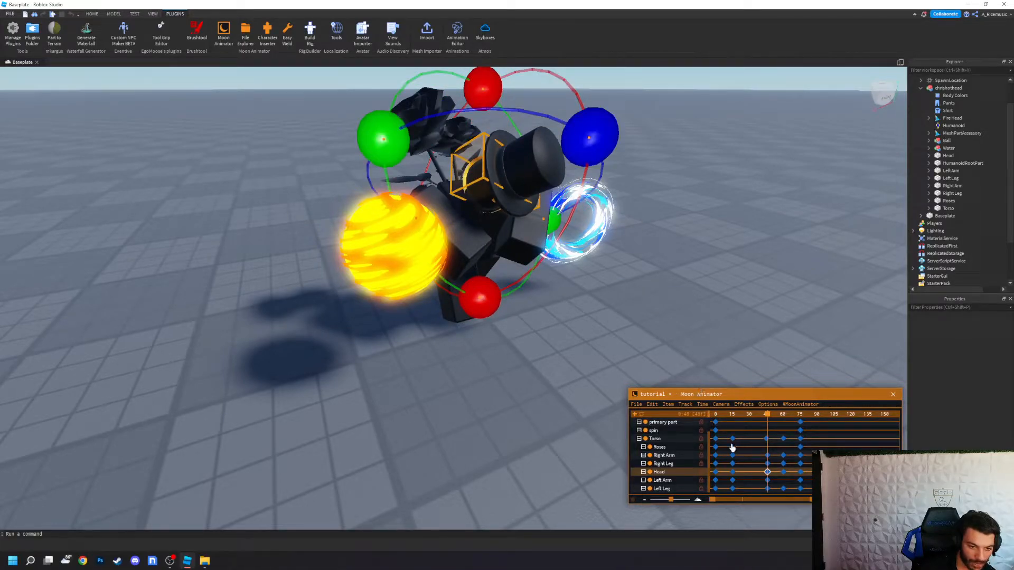
# Step: Tilt the Roses forward at about frame 45, clear the selection, and play the animation to check the motion
pyautogui.click(680, 448)
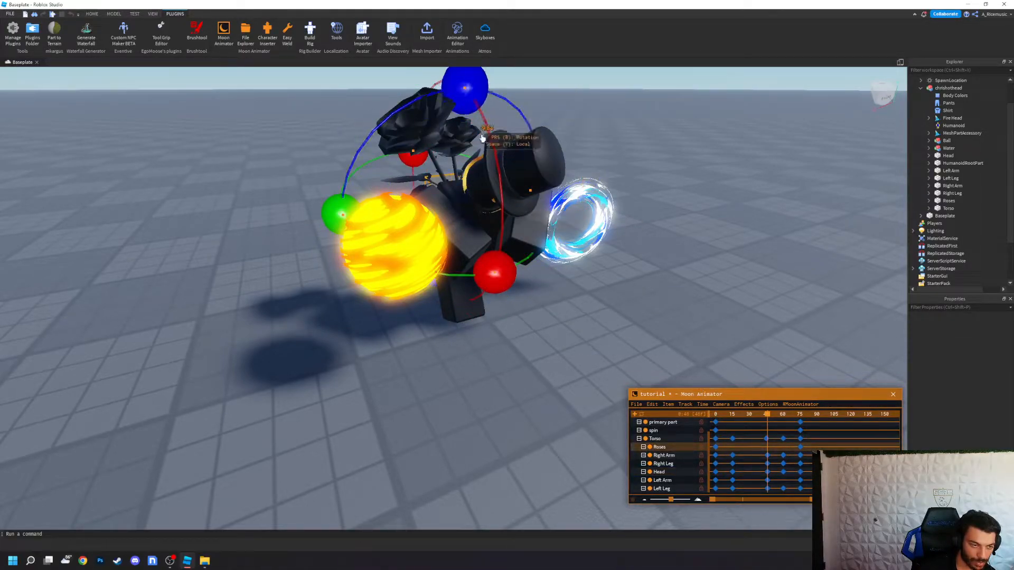
pyautogui.moveTo(586, 285); pyautogui.dragTo(513, 410)
pyautogui.click(722, 294)
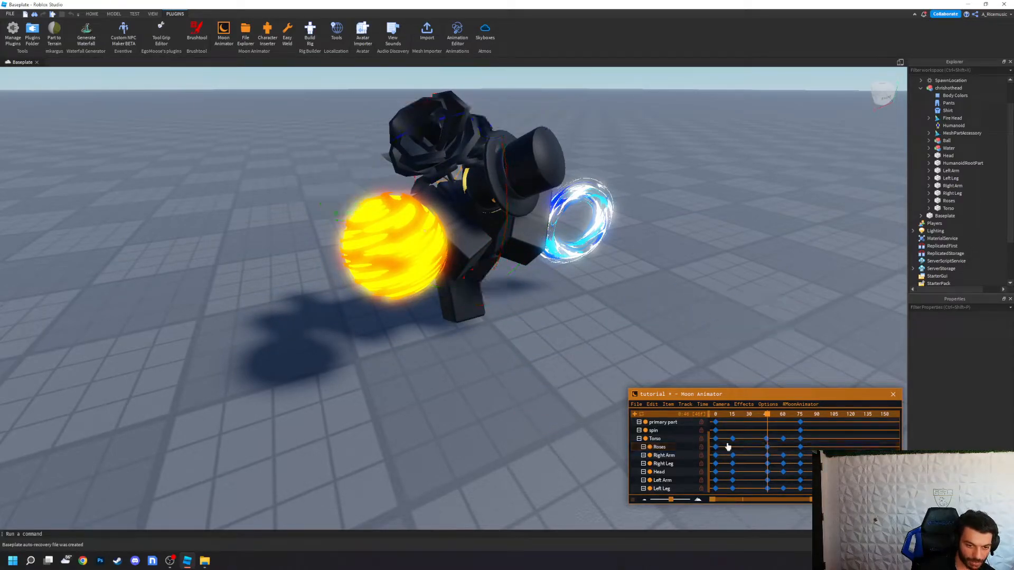
pyautogui.press('space')
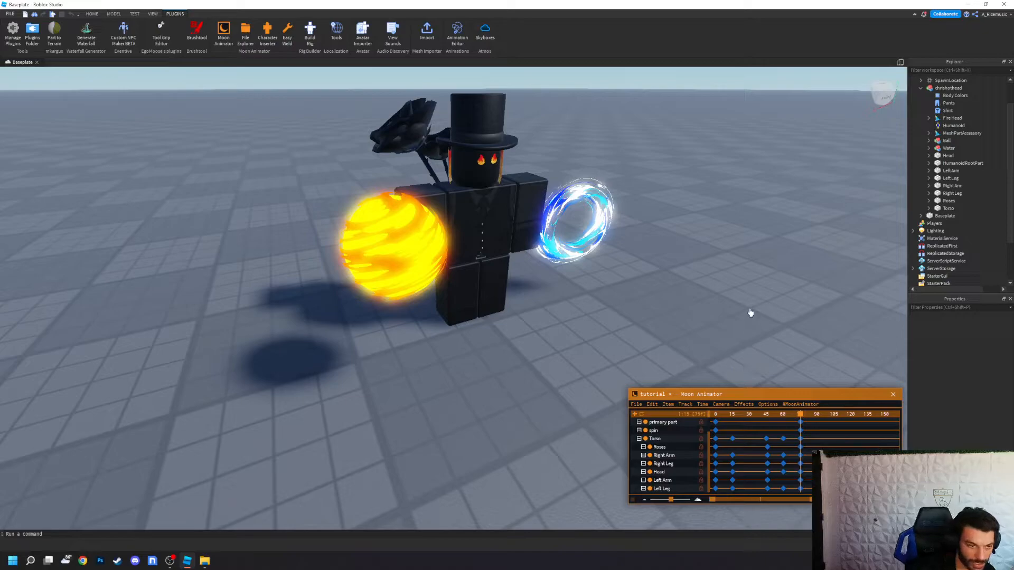
# Step: Try to move and rotate the Water model's spin part near frame 15, and shift its new keyframe to frame 15
pyautogui.scroll(5, 735, 295)
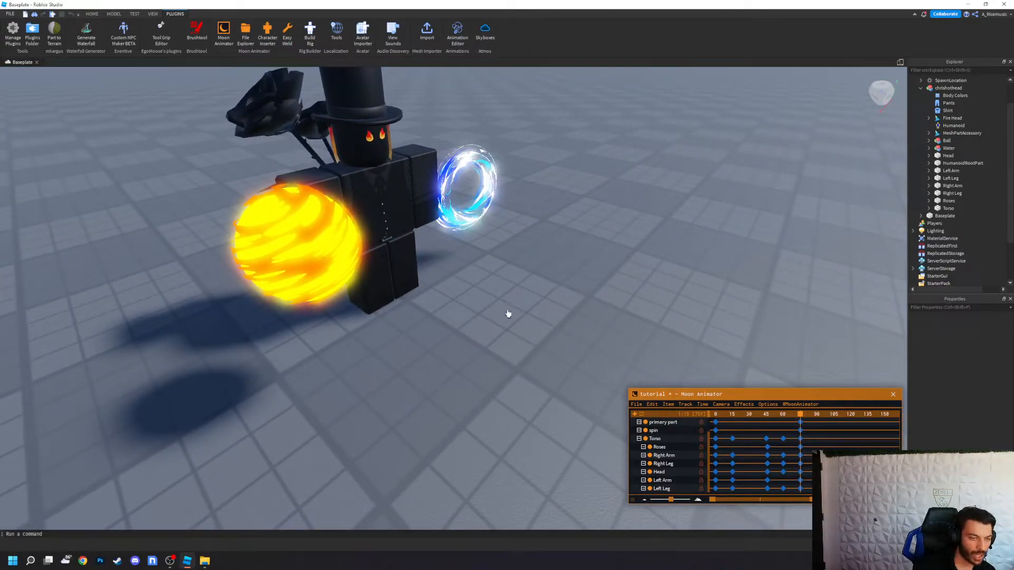
pyautogui.scroll(1, 697, 469)
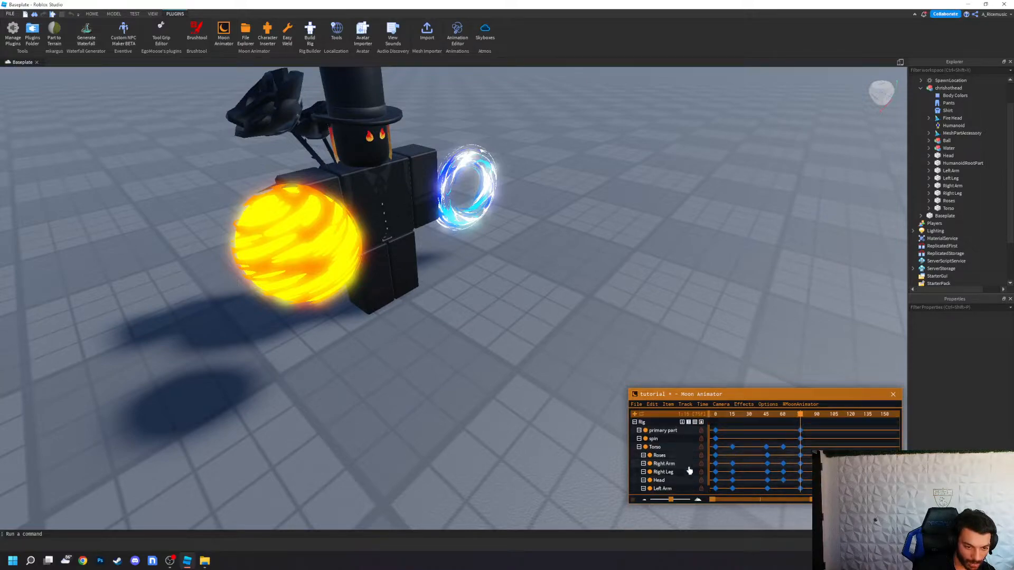
pyautogui.click(662, 441)
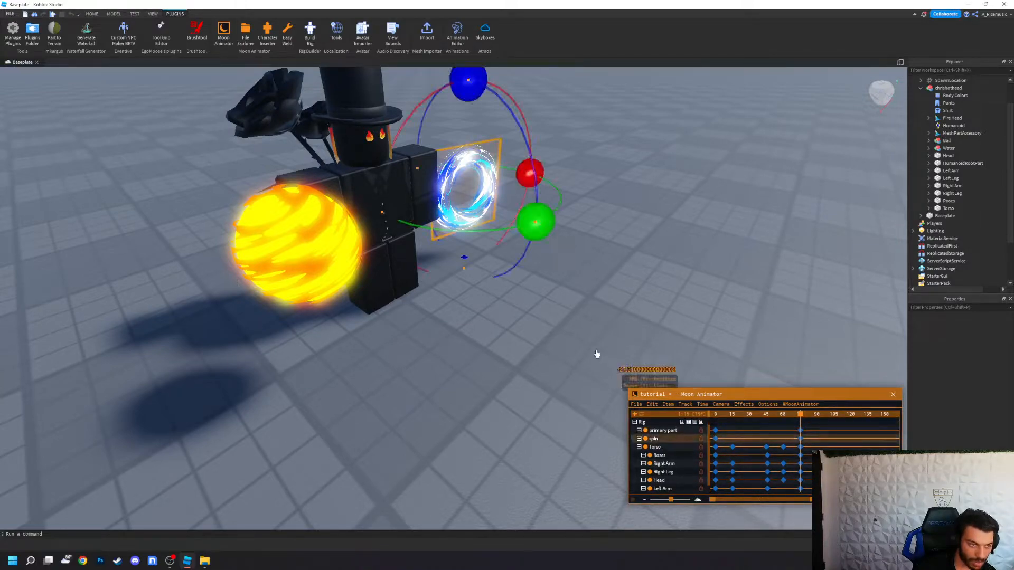
pyautogui.click(733, 416)
pyautogui.press('r')
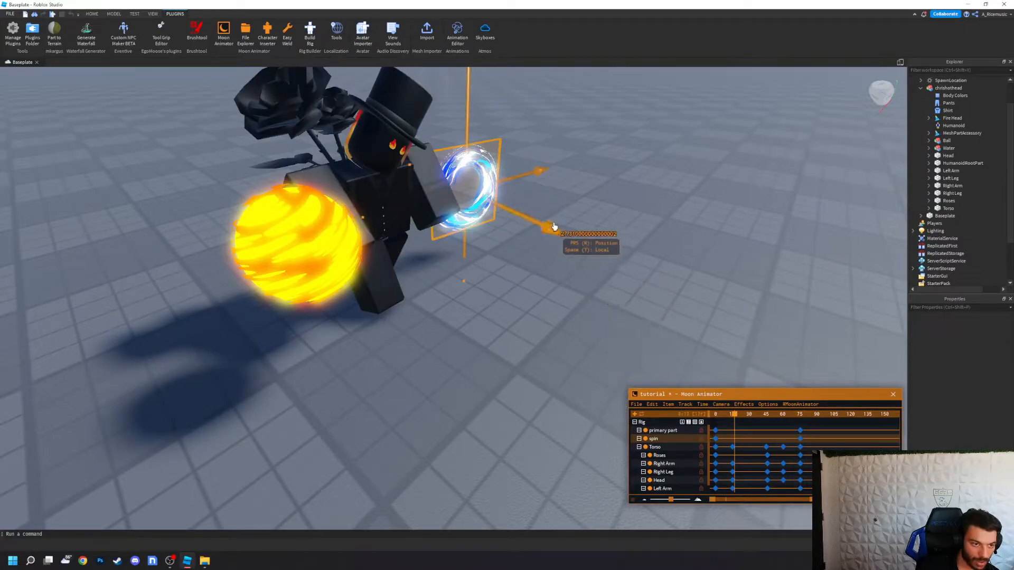
pyautogui.moveTo(552, 233); pyautogui.dragTo(607, 248)
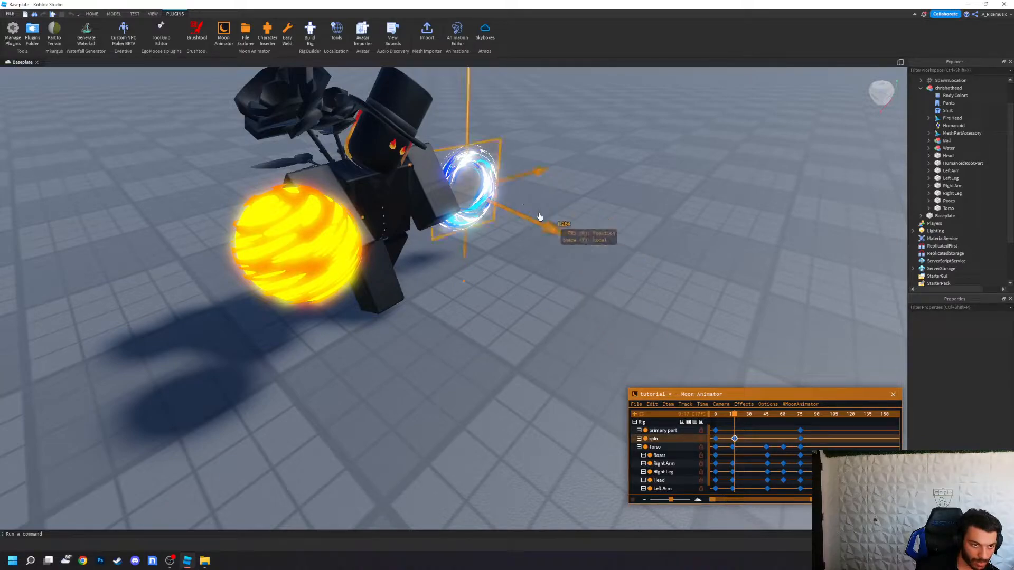
pyautogui.press('r')
pyautogui.moveTo(468, 84); pyautogui.dragTo(471, 85)
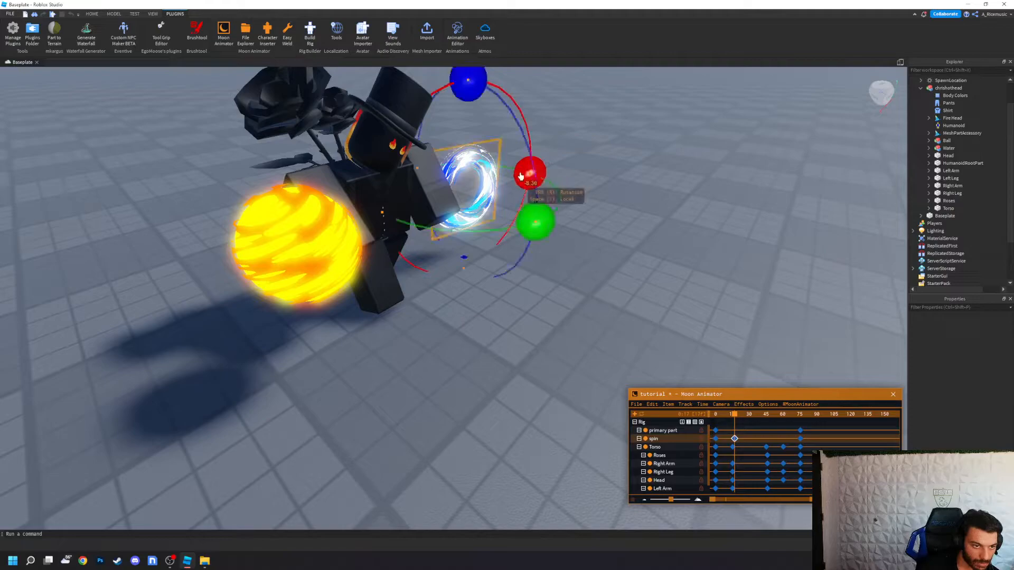
pyautogui.moveTo(736, 441); pyautogui.dragTo(733, 441)
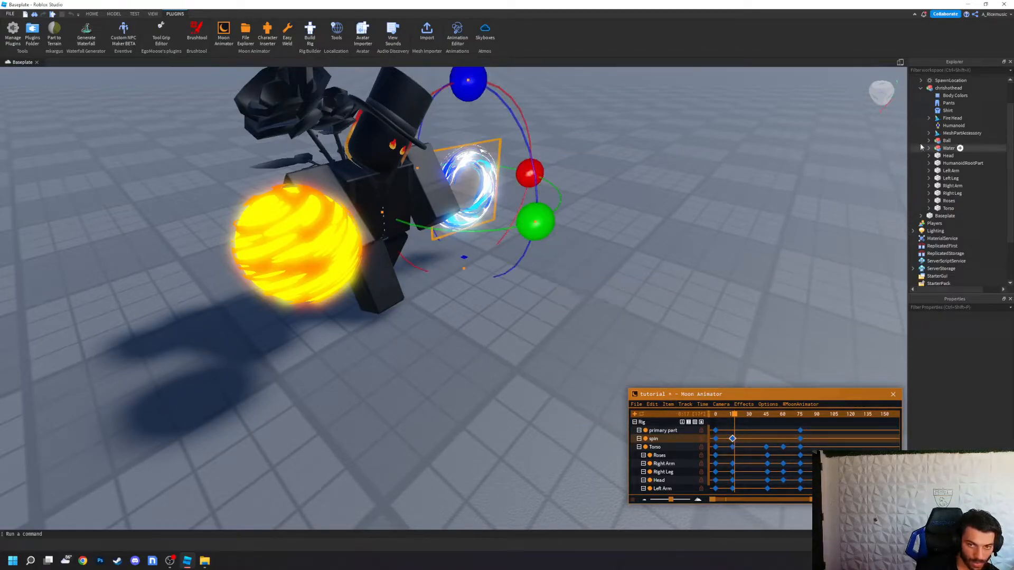
# Step: Clean the Water model with the Easy Weld Cleaner and close Easy Weld
pyautogui.click(948, 149)
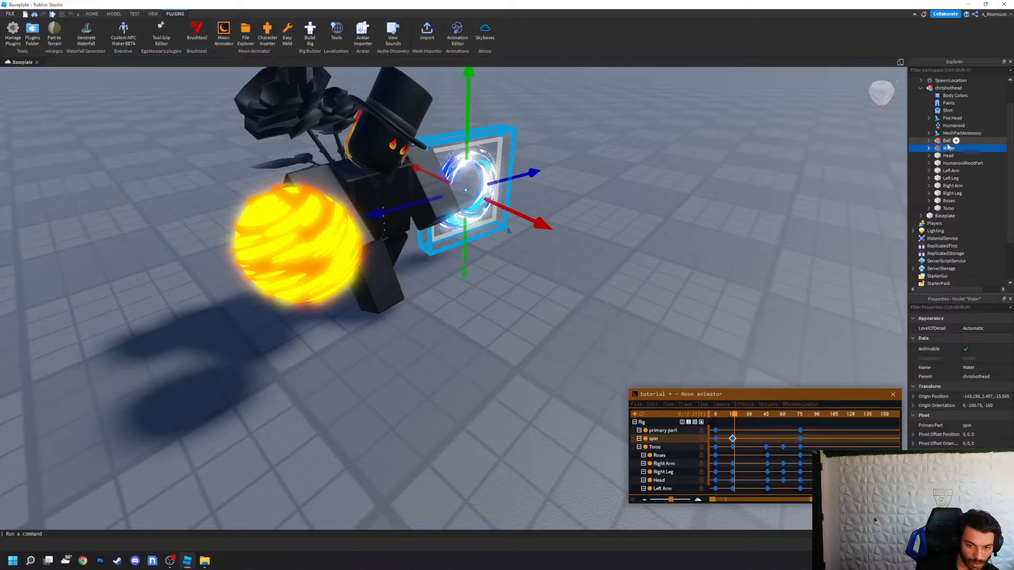
pyautogui.click(287, 32)
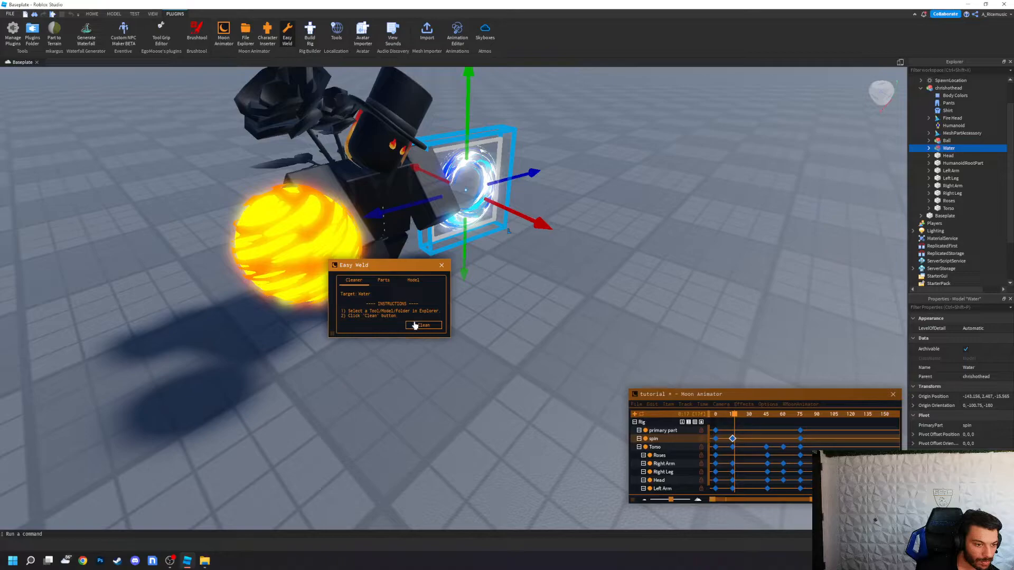
pyautogui.click(429, 326)
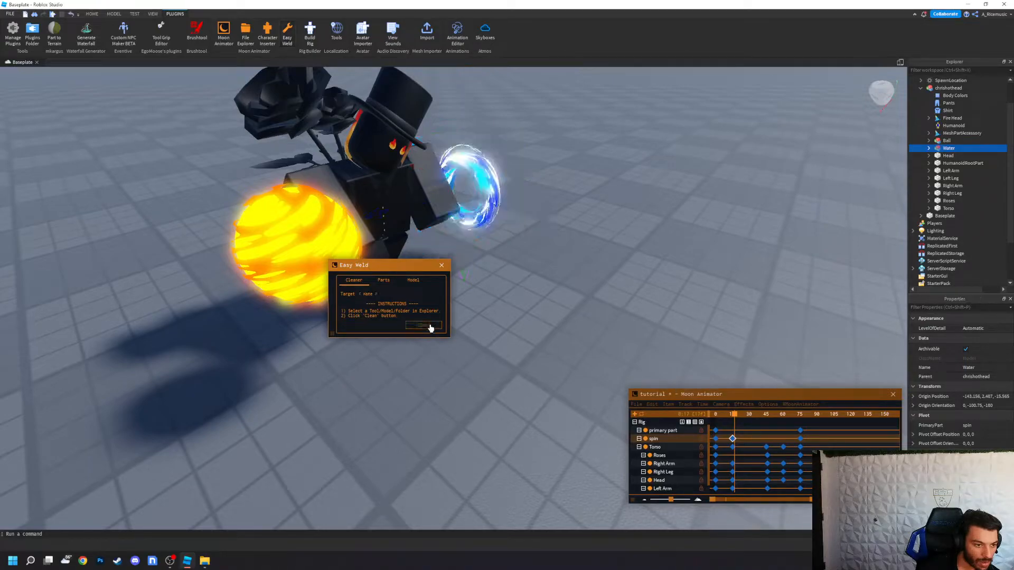
pyautogui.click(442, 266)
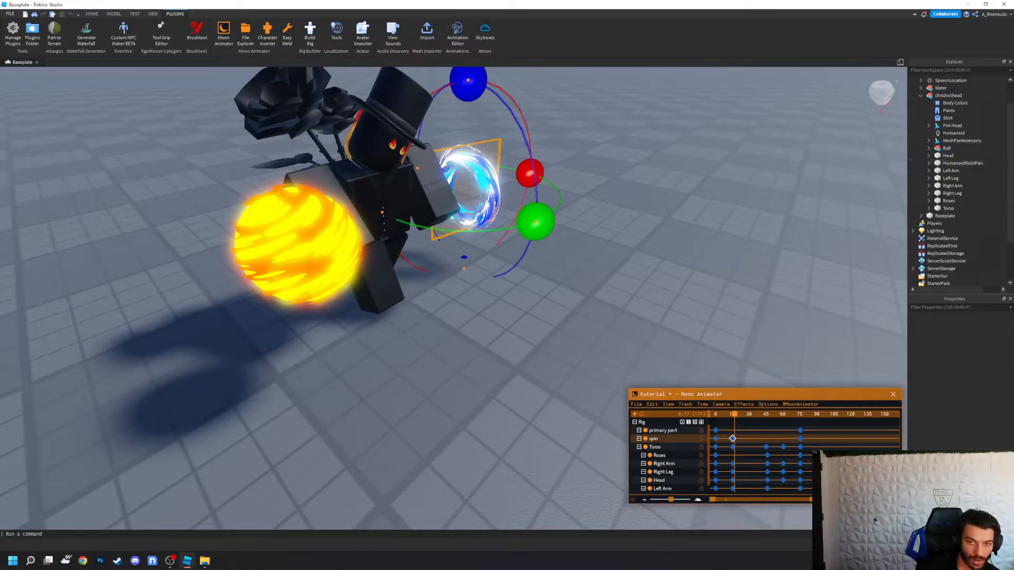
# Step: Move the Water model into the character model and inspect its spin part and the HumanoidRootPart joints
pyautogui.moveTo(941, 87); pyautogui.dragTo(948, 95)
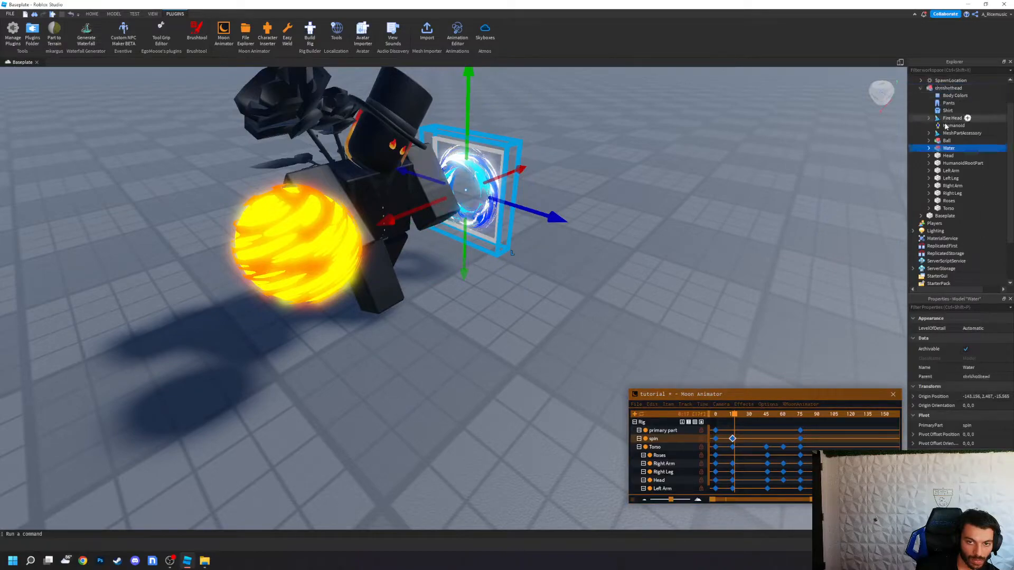
pyautogui.click(930, 148)
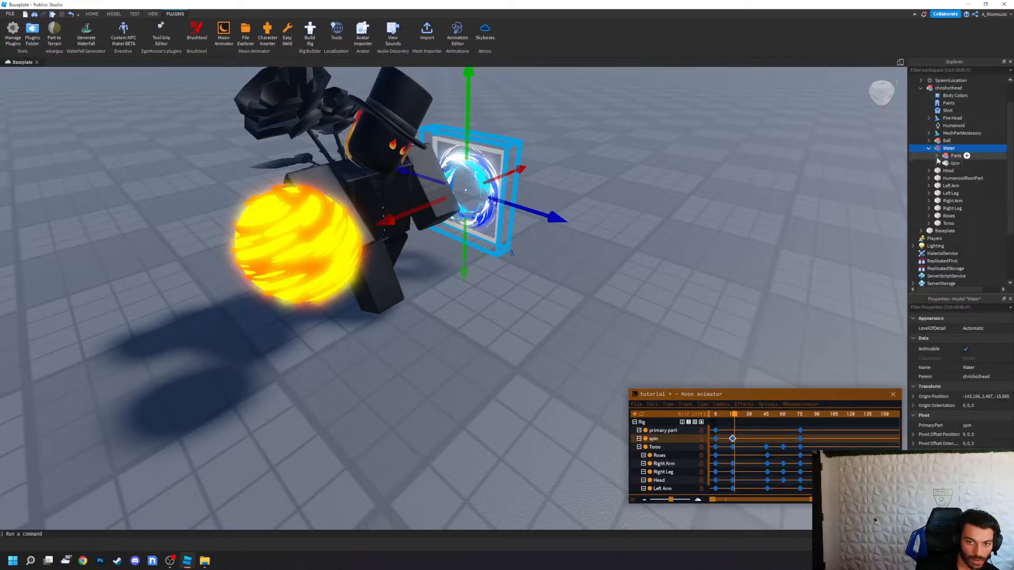
pyautogui.click(944, 164)
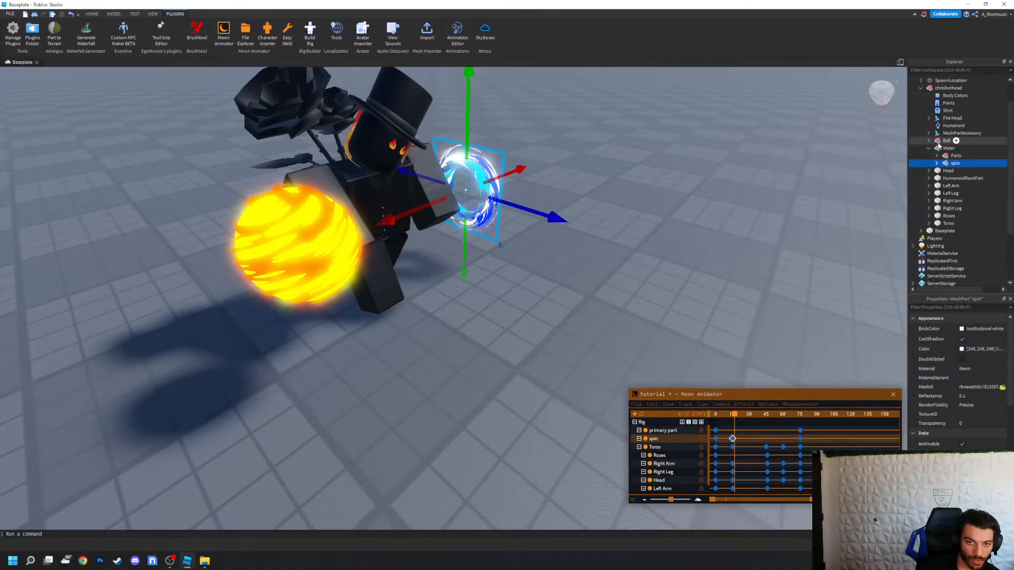
pyautogui.click(951, 178)
pyautogui.click(930, 179)
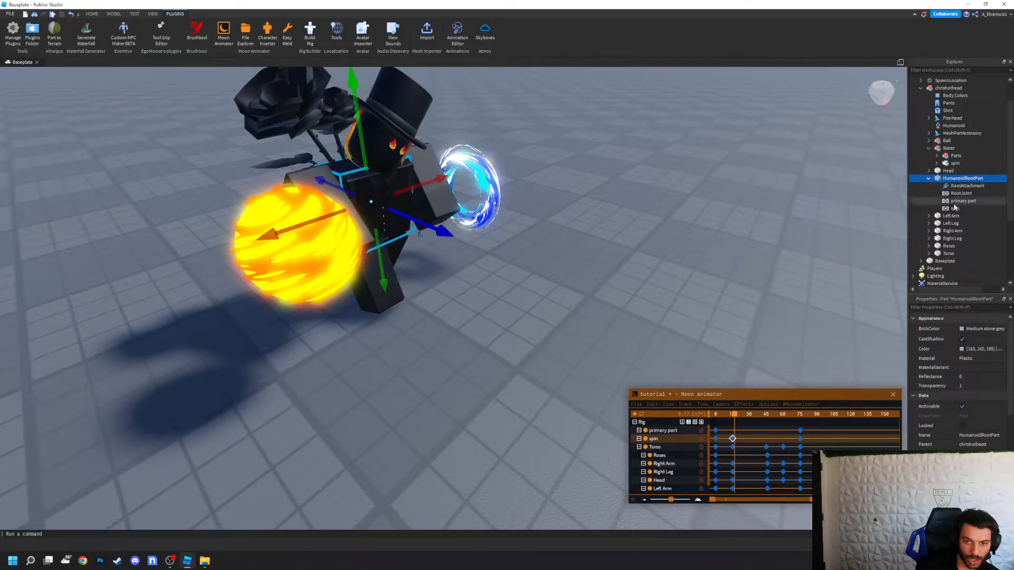
pyautogui.click(628, 186)
pyautogui.click(952, 149)
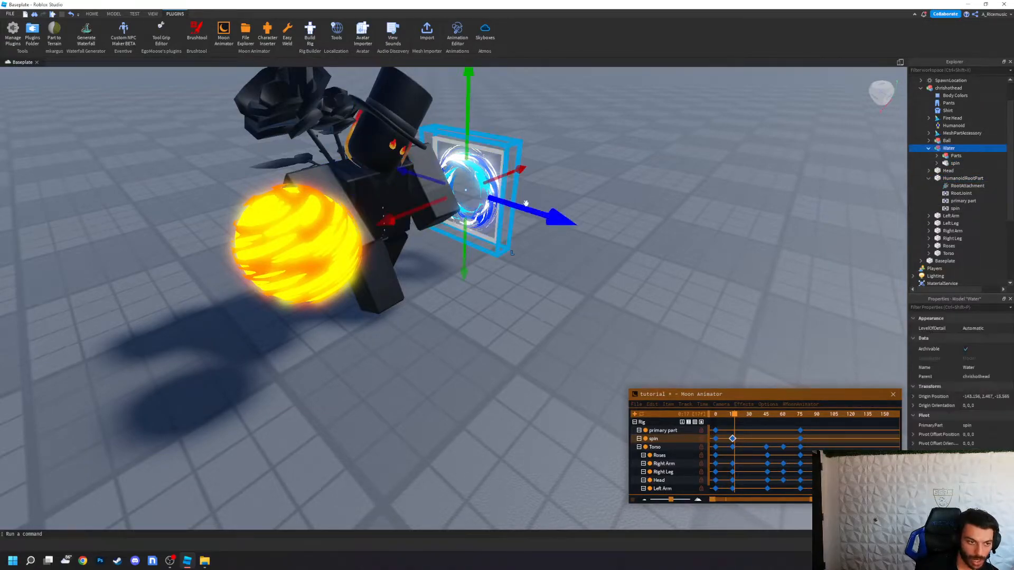
# Step: Try to rotate the Water model's spin part near frame 15
pyautogui.click(668, 441)
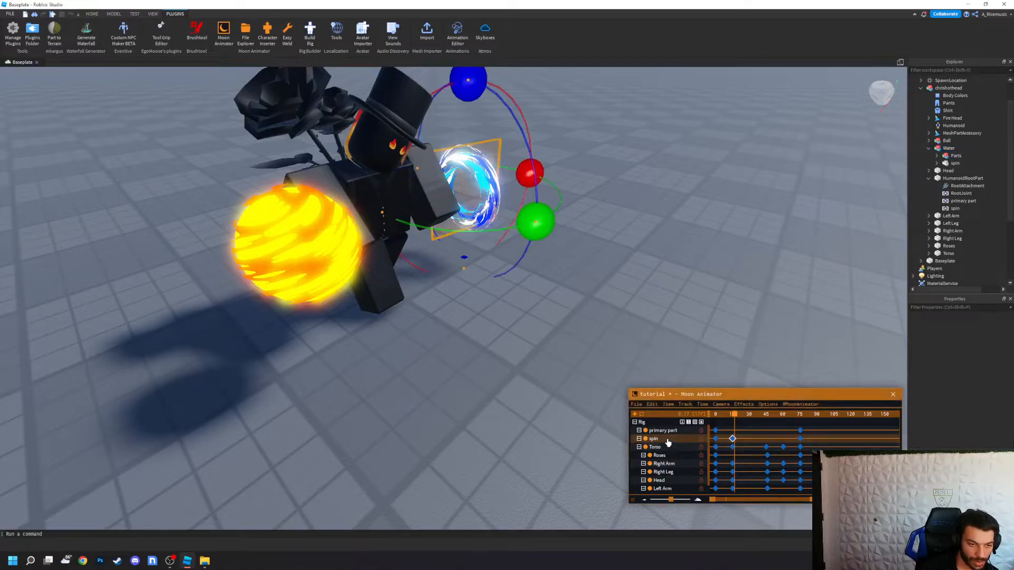
pyautogui.press('r')
pyautogui.moveTo(542, 231); pyautogui.dragTo(573, 188)
pyautogui.press('r')
# Step: Check the spin part's Anchored property and try again to adjust the part in the animation
pyautogui.click(949, 148)
pyautogui.click(955, 163)
pyautogui.scroll(-4, 958, 381)
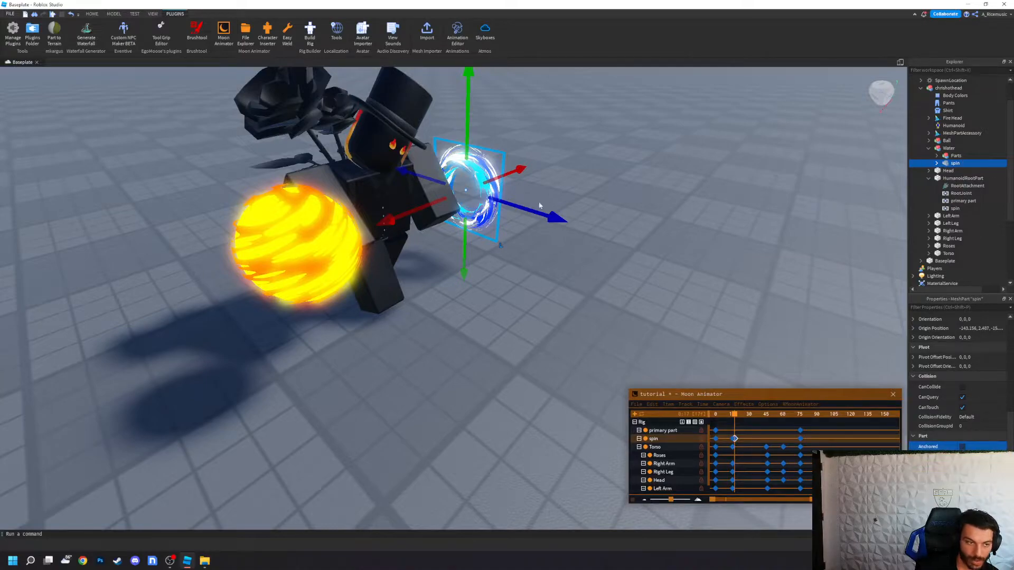
pyautogui.click(533, 221)
pyautogui.click(981, 165)
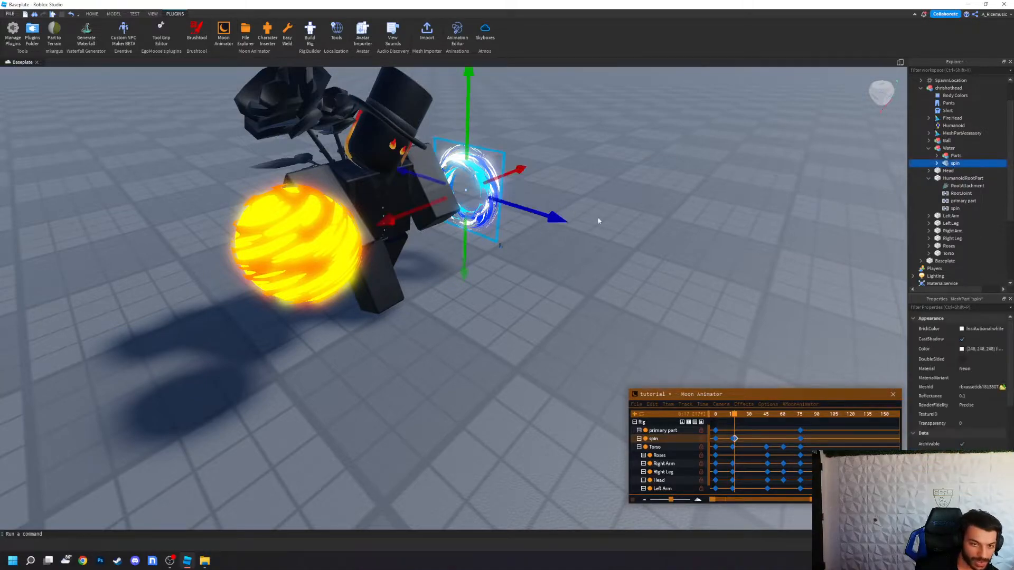
pyautogui.click(585, 316)
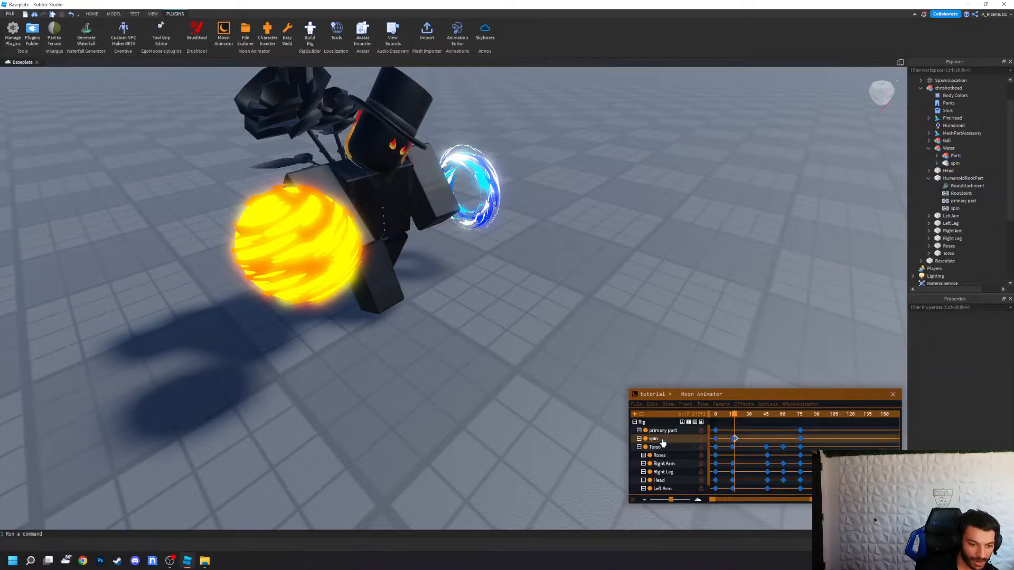
pyautogui.click(664, 442)
pyautogui.moveTo(568, 240)
pyautogui.mouseDown()
pyautogui.moveTo(581, 257)
pyautogui.moveTo(567, 255)
pyautogui.mouseUp()
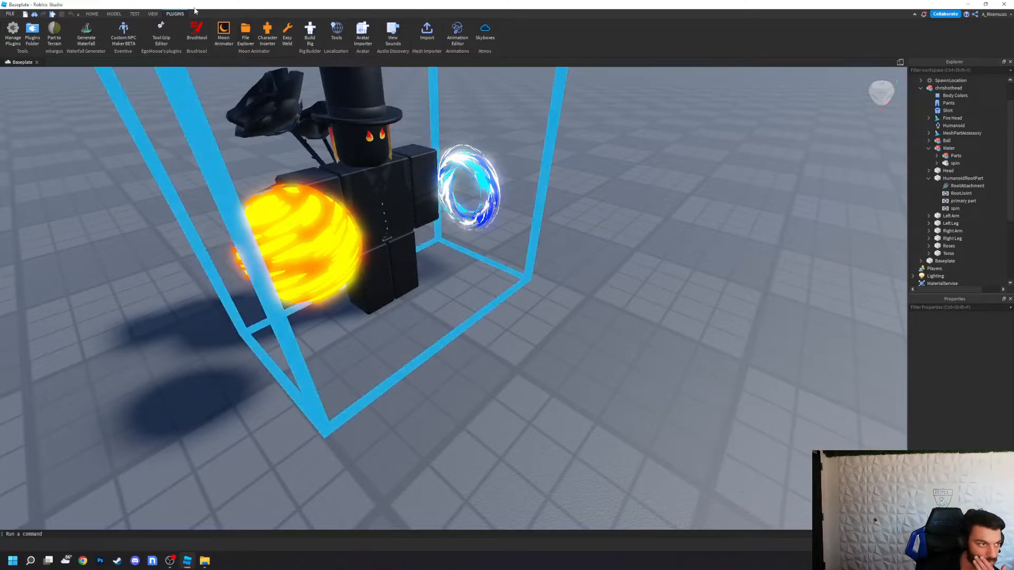
# Step: Reopen the saved tutorial animation in the animator
pyautogui.click(636, 404)
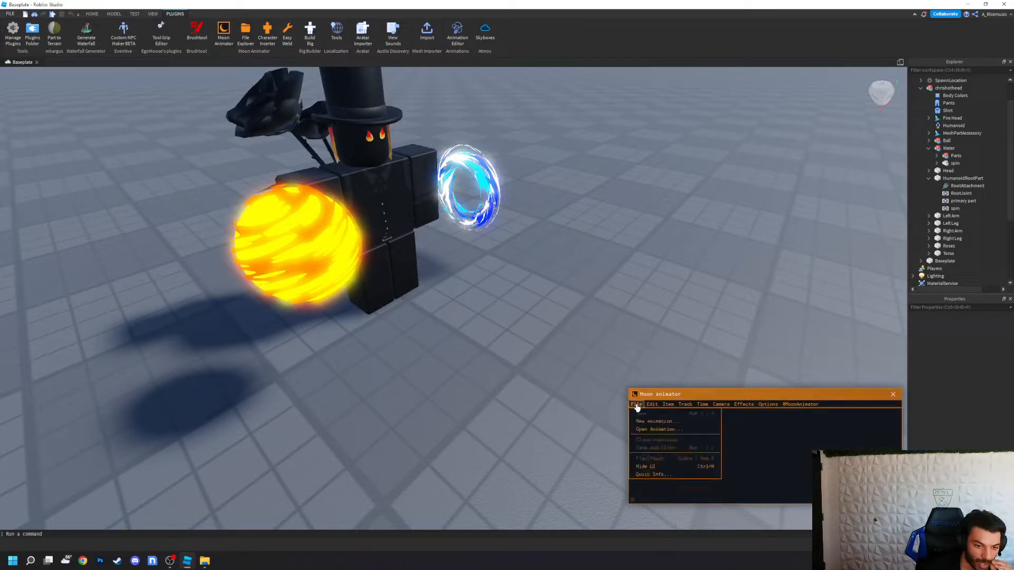
pyautogui.click(643, 430)
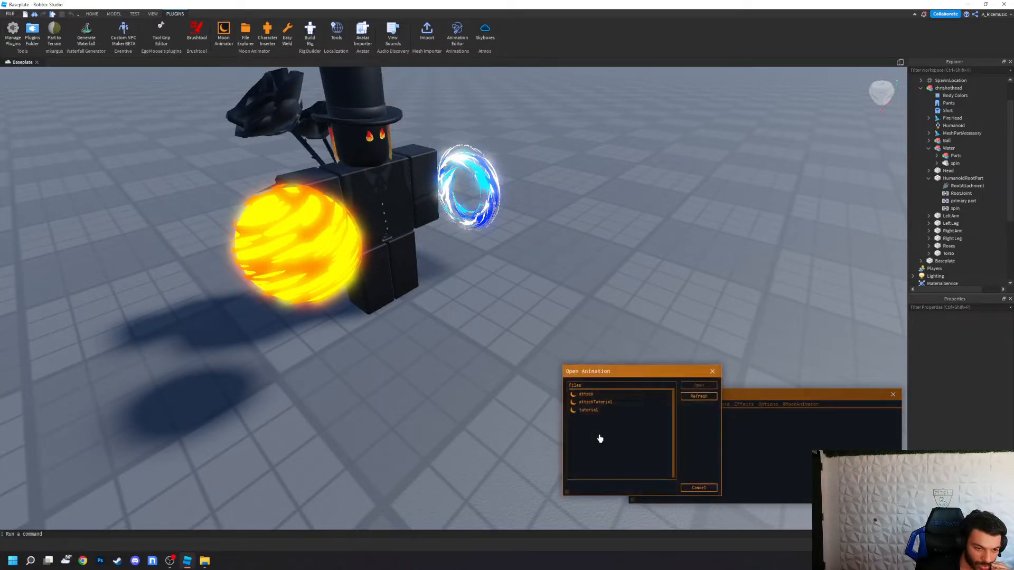
pyautogui.click(600, 412)
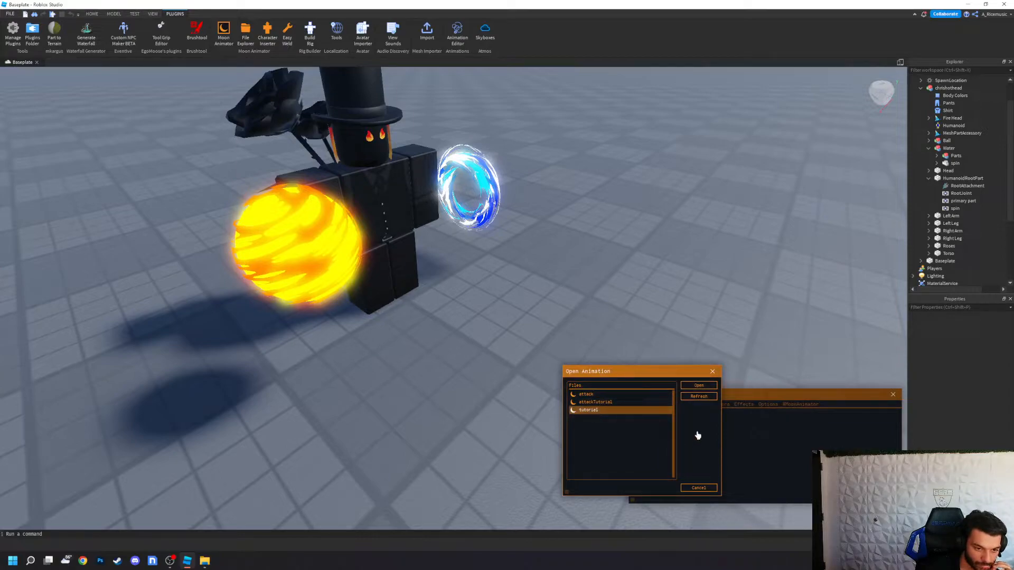
pyautogui.click(705, 401)
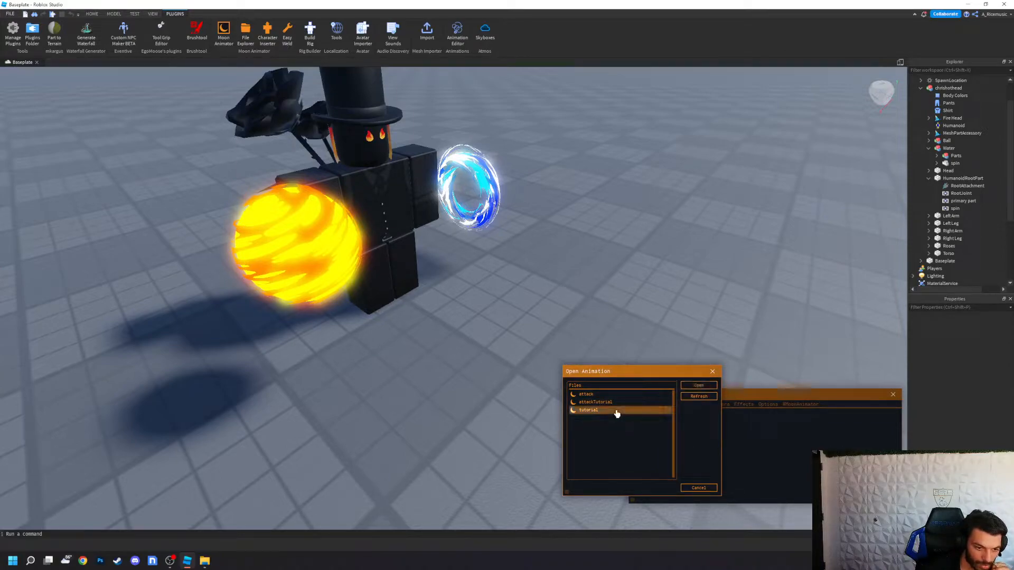
pyautogui.click(698, 386)
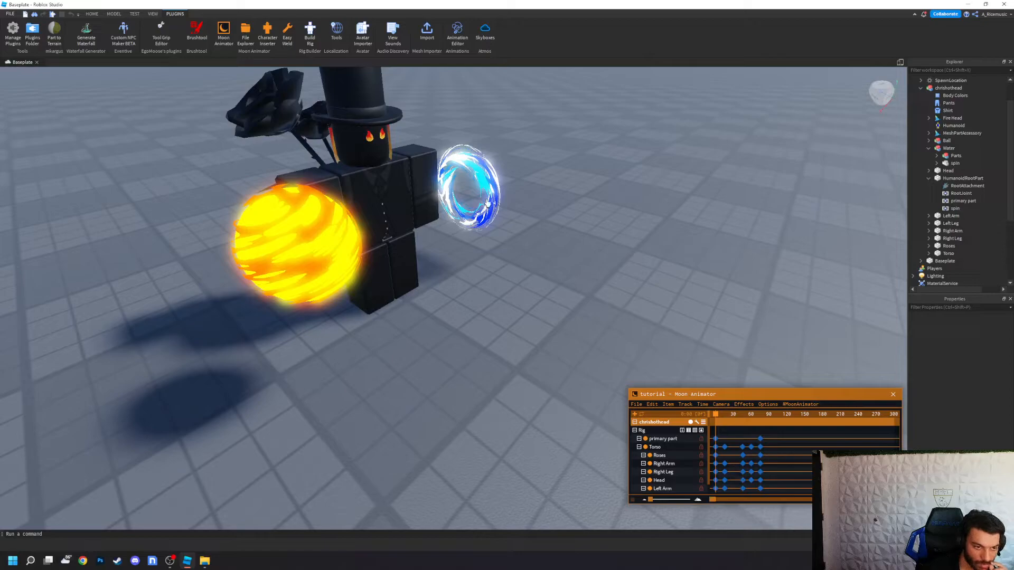
# Step: Check the Roses and primary part tracks, and delete the Water model from the character
pyautogui.click(667, 458)
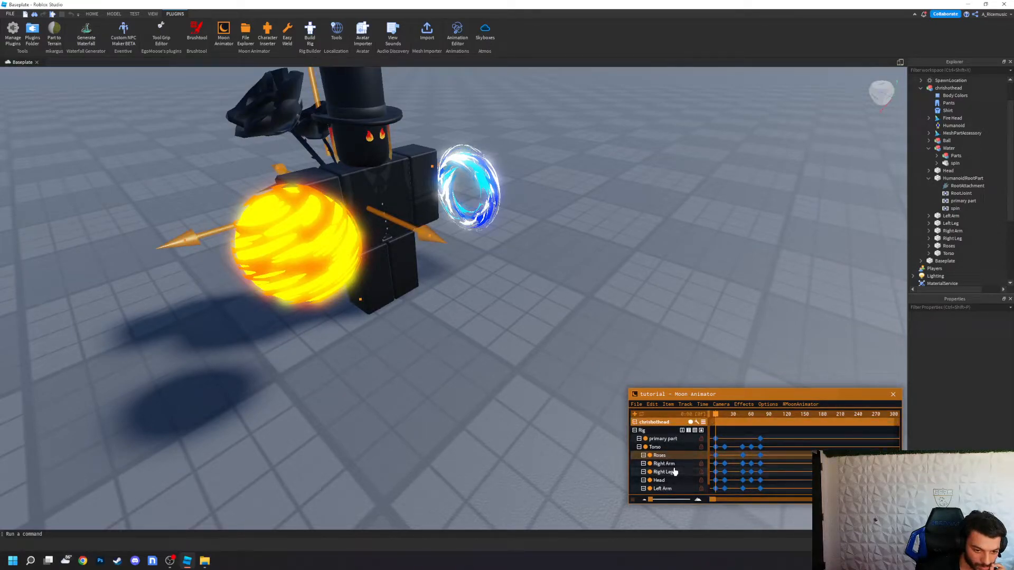
pyautogui.scroll(-1, 674, 471)
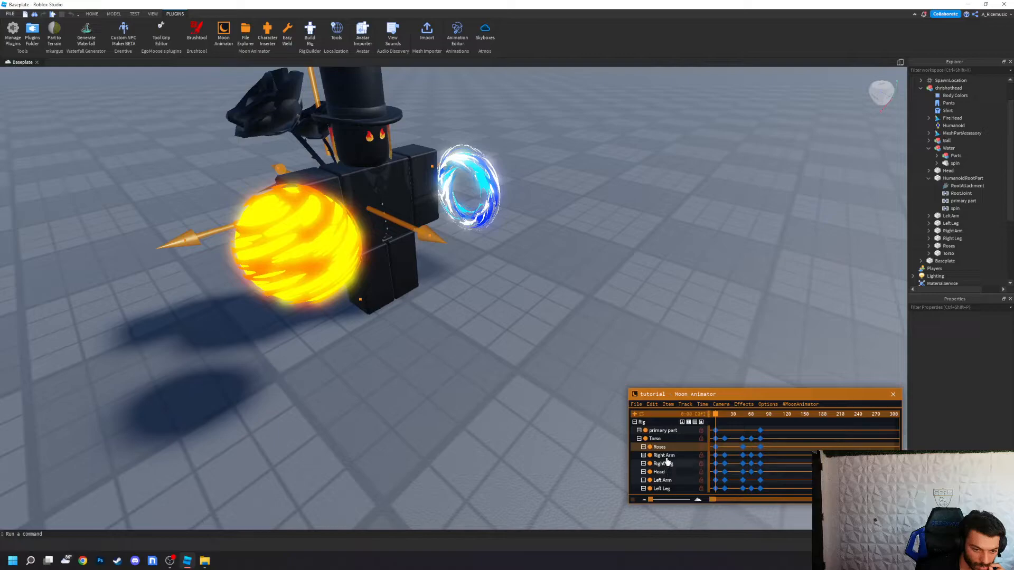
pyautogui.click(664, 435)
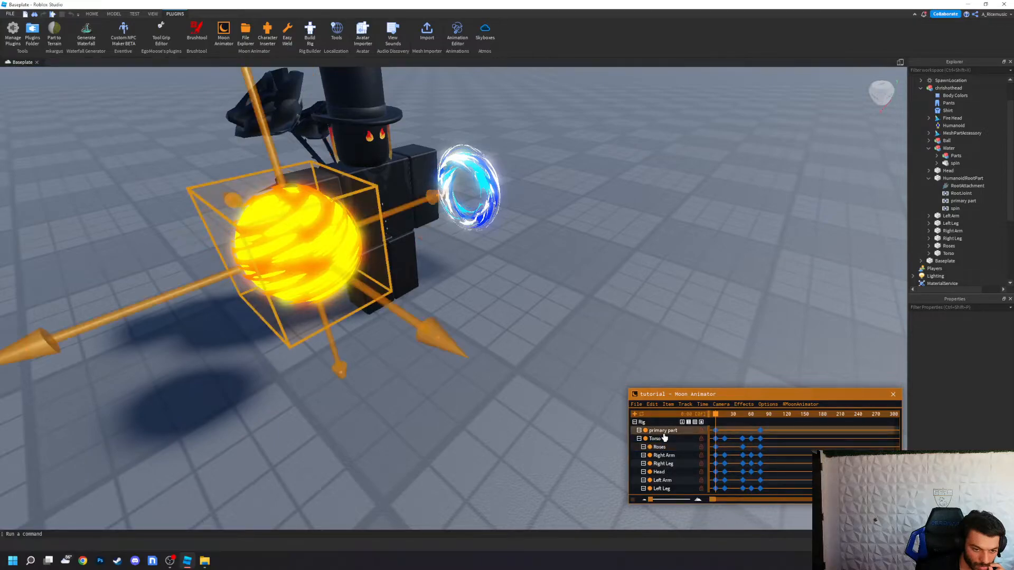
pyautogui.click(948, 149)
pyautogui.press('Delete')
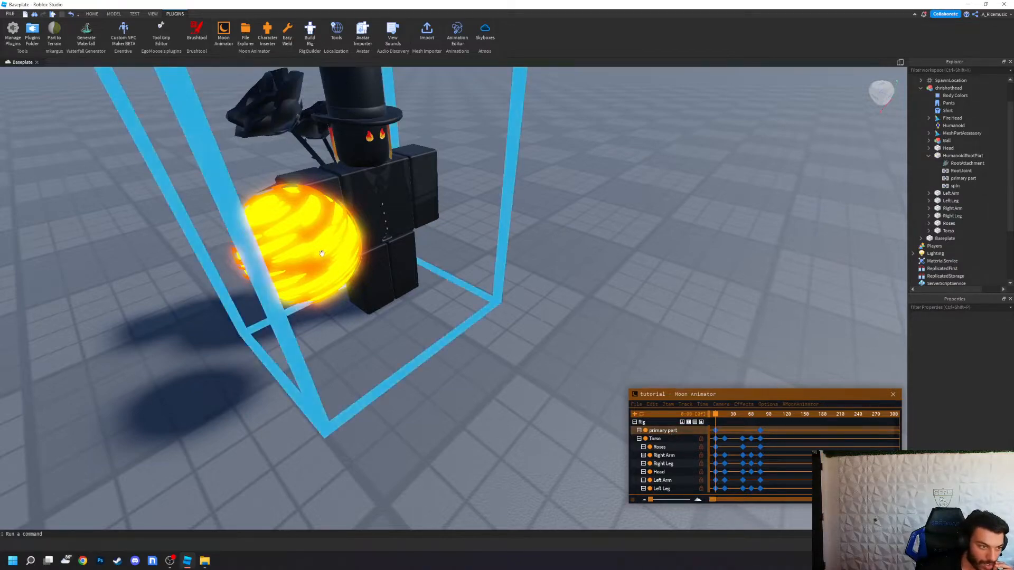
pyautogui.click(665, 431)
pyautogui.moveTo(446, 211); pyautogui.dragTo(516, 204)
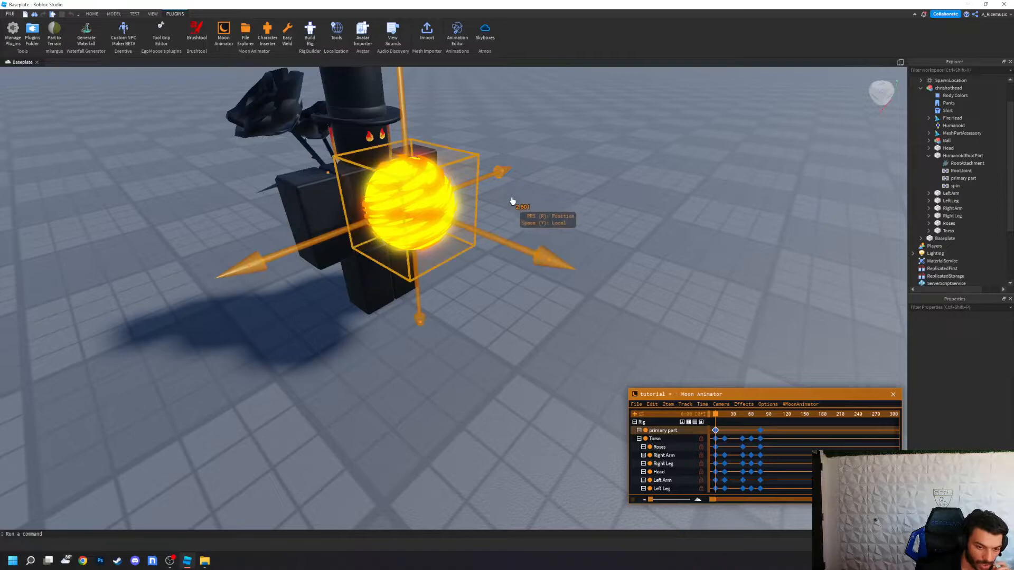
pyautogui.hotkey('ctrl', 'z')
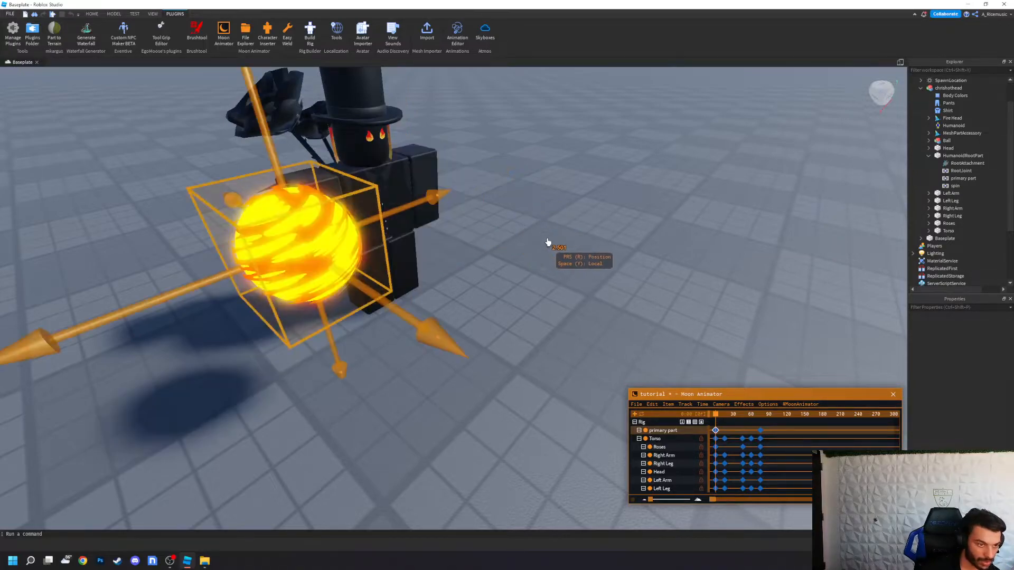
# Step: Move the Ball in front of the character's body and rotate it at about frame 15, and play the animation
pyautogui.moveTo(717, 417); pyautogui.dragTo(726, 417)
pyautogui.moveTo(438, 197); pyautogui.dragTo(516, 206)
pyautogui.moveTo(411, 121); pyautogui.dragTo(412, 146)
pyautogui.press('r')
pyautogui.moveTo(438, 102); pyautogui.dragTo(507, 191)
pyautogui.press('space')
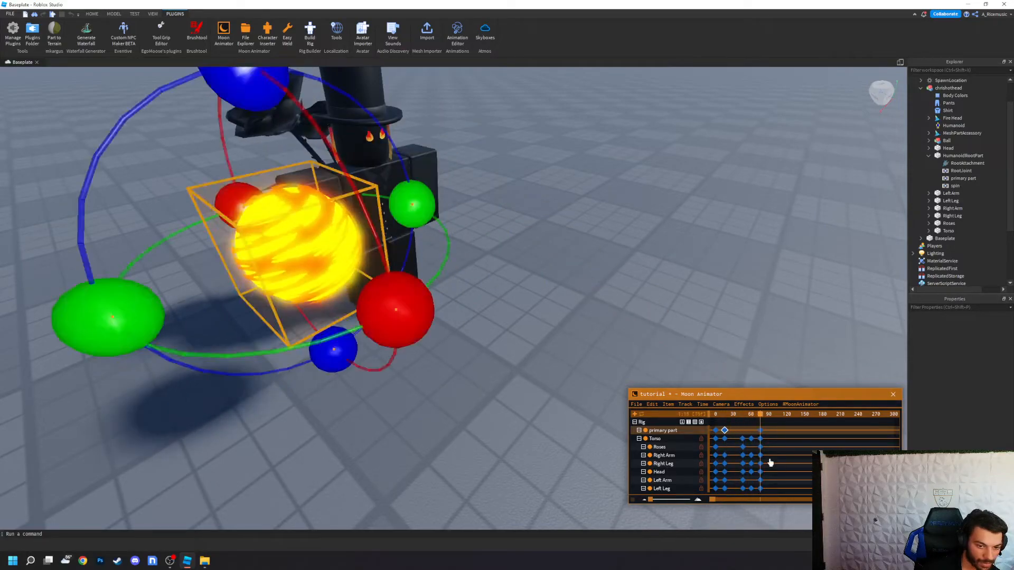
# Step: Line up the Torso keyframe near frame 45 with the other body-part keyframes and return to frame 15
pyautogui.click(725, 417)
pyautogui.moveTo(726, 421); pyautogui.dragTo(725, 422)
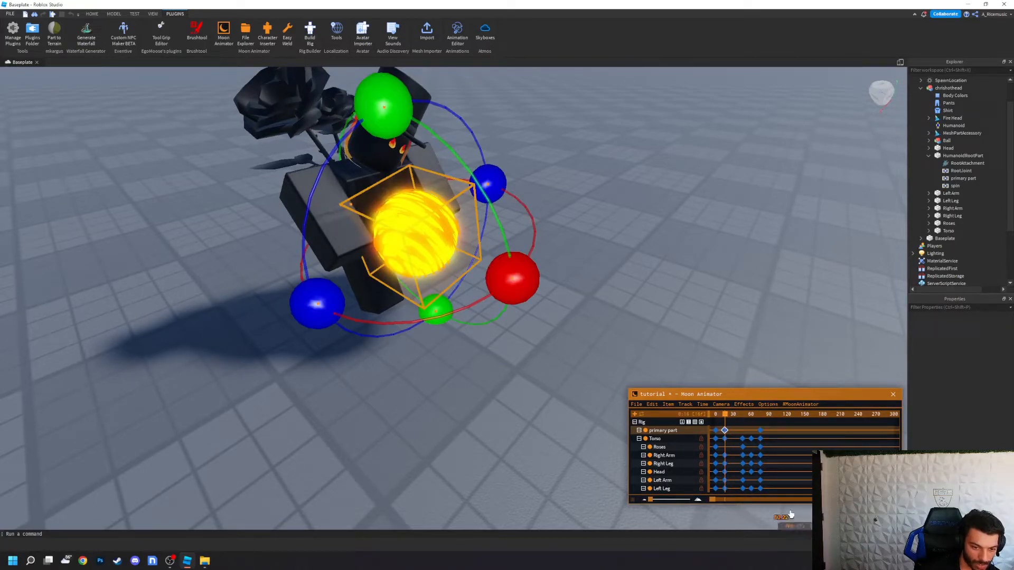
pyautogui.moveTo(725, 500)
pyautogui.mouseDown()
pyautogui.moveTo(782, 517)
pyautogui.moveTo(717, 500)
pyautogui.moveTo(727, 501)
pyautogui.mouseUp()
pyautogui.click(798, 439)
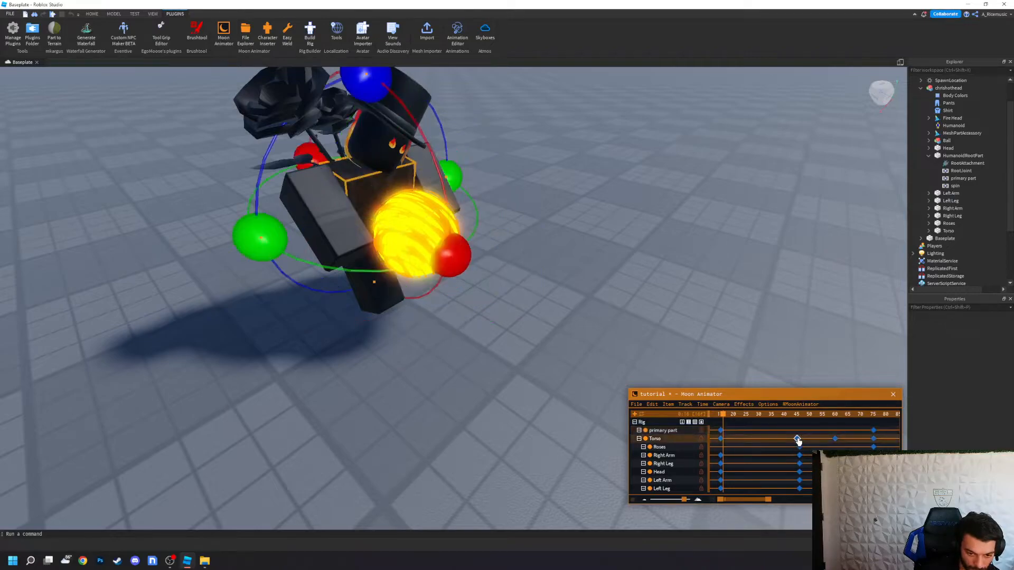
pyautogui.moveTo(726, 417)
pyautogui.mouseDown()
pyautogui.moveTo(802, 425)
pyautogui.moveTo(722, 424)
pyautogui.mouseUp()
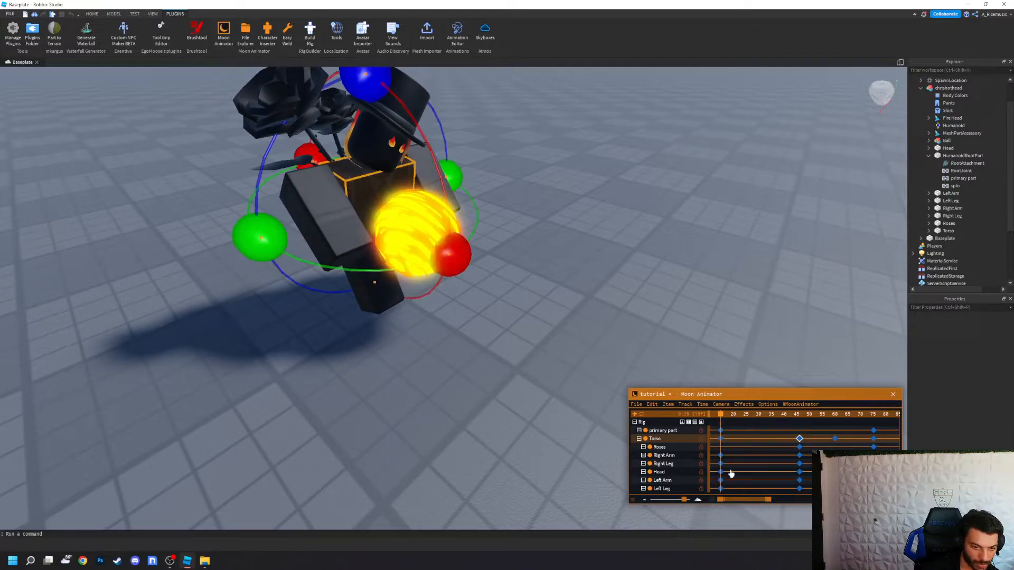
# Step: Copy the Ball's frame 15 keyframe to frame 20, moving the Ball forward away from the character and rotating it
pyautogui.click(721, 431)
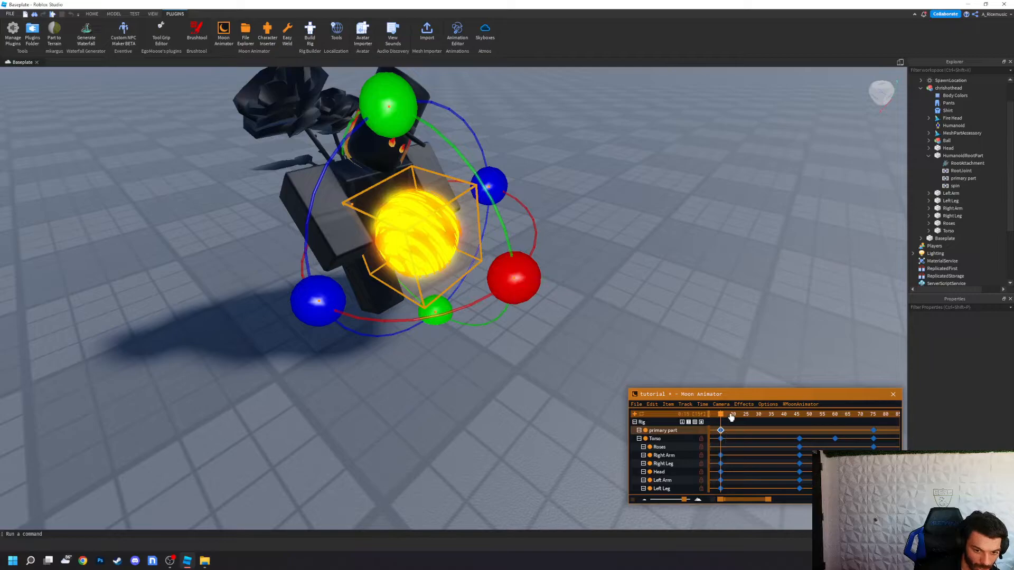
pyautogui.click(733, 416)
pyautogui.hotkey('ctrl', 'v')
pyautogui.moveTo(516, 362); pyautogui.dragTo(516, 361, button='right')
pyautogui.press('r')
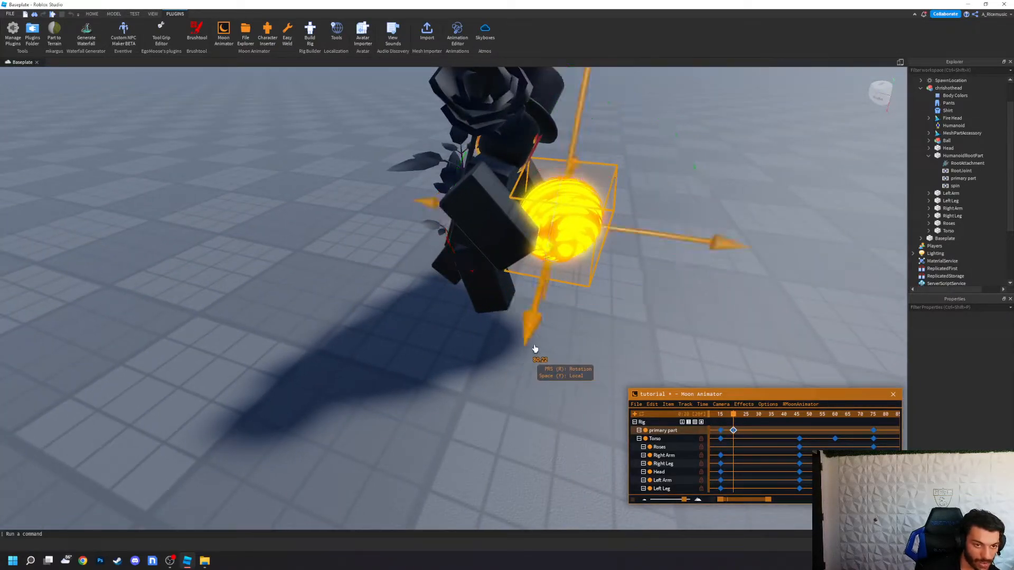
pyautogui.moveTo(703, 247); pyautogui.dragTo(787, 272)
pyautogui.press('r')
pyautogui.moveTo(634, 319); pyautogui.dragTo(685, 152)
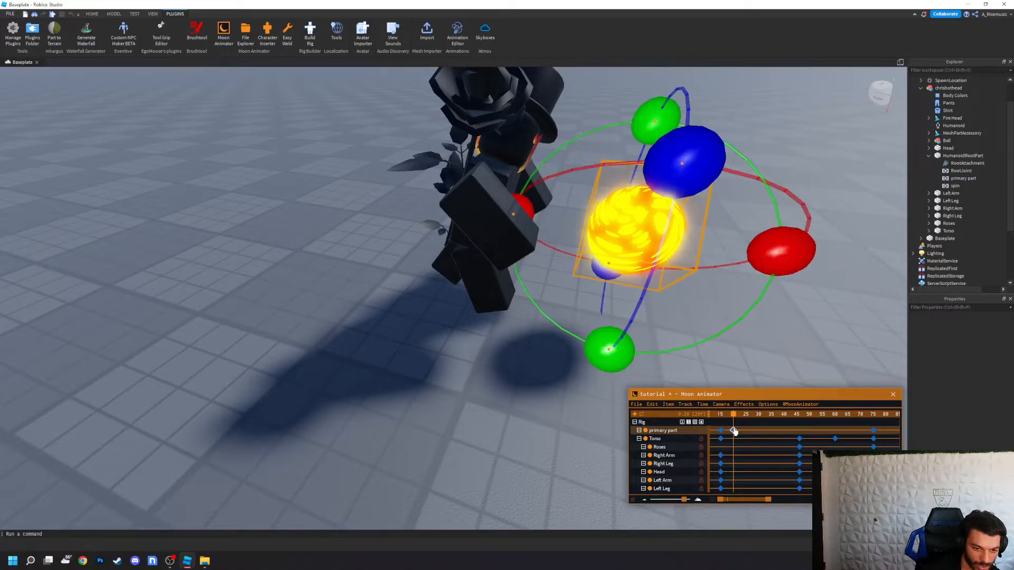
# Step: Add a Ball keyframe at frame 25 with the Ball moved farther forward and rotated again
pyautogui.moveTo(738, 424); pyautogui.dragTo(748, 417)
pyautogui.moveTo(658, 324); pyautogui.dragTo(668, 317)
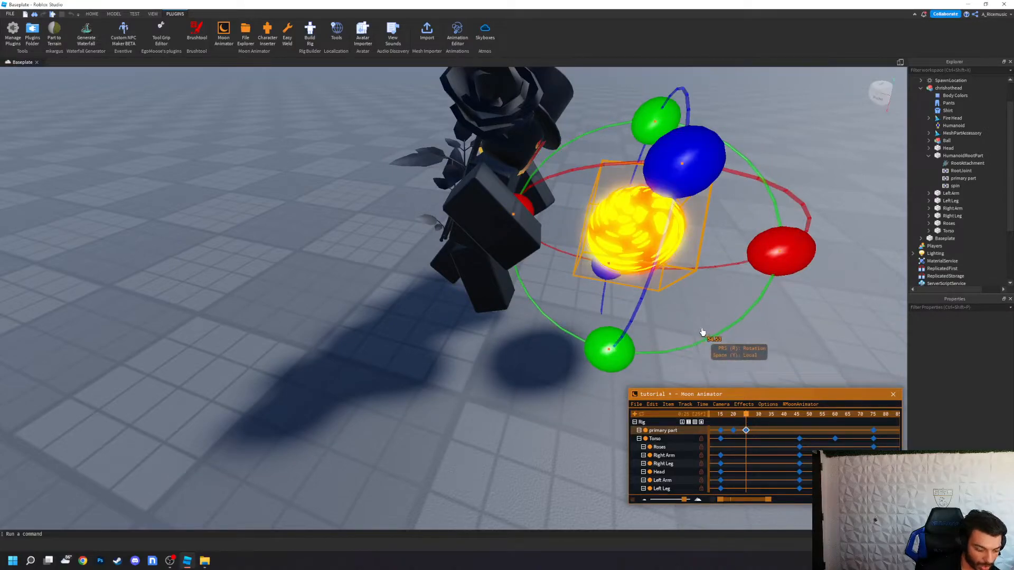
pyautogui.press('r')
pyautogui.moveTo(772, 254); pyautogui.dragTo(861, 266)
pyautogui.press('r')
pyautogui.moveTo(839, 188); pyautogui.dragTo(823, 97)
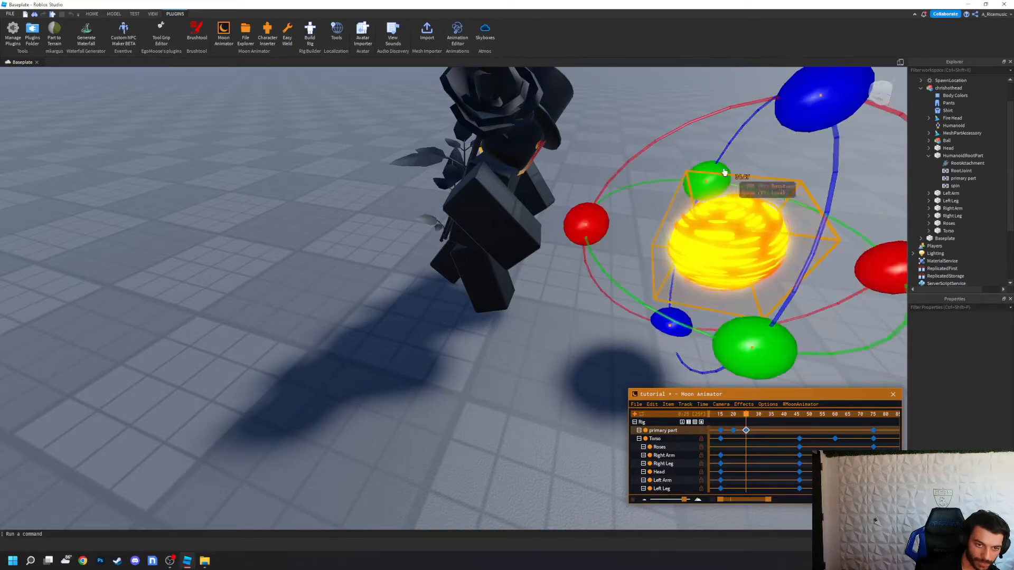
pyautogui.moveTo(665, 234); pyautogui.dragTo(665, 234, button='right')
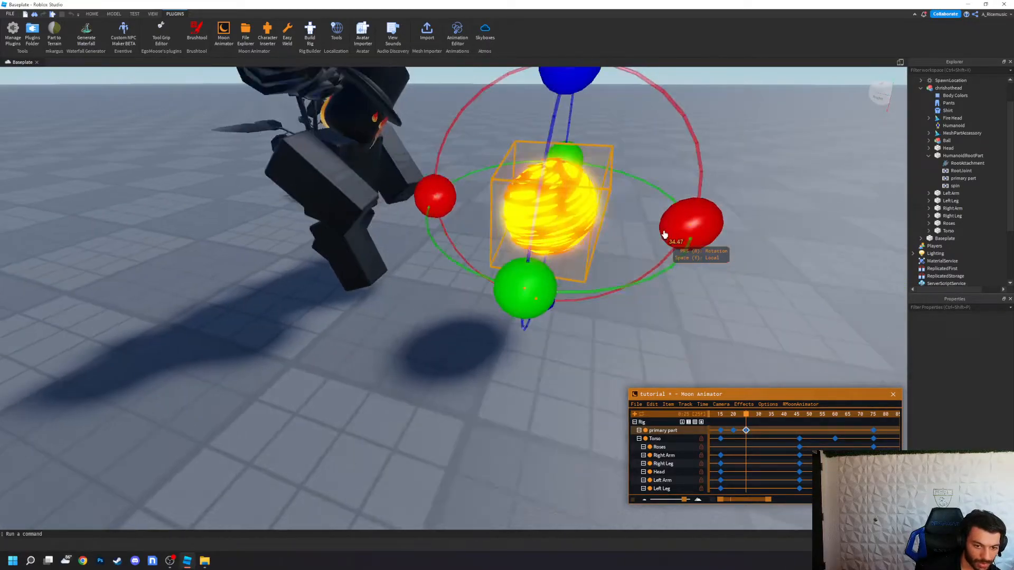
# Step: Add a Ball keyframe at frame 30 with the Ball pushed farther forward and rotated about two axes
pyautogui.click(758, 415)
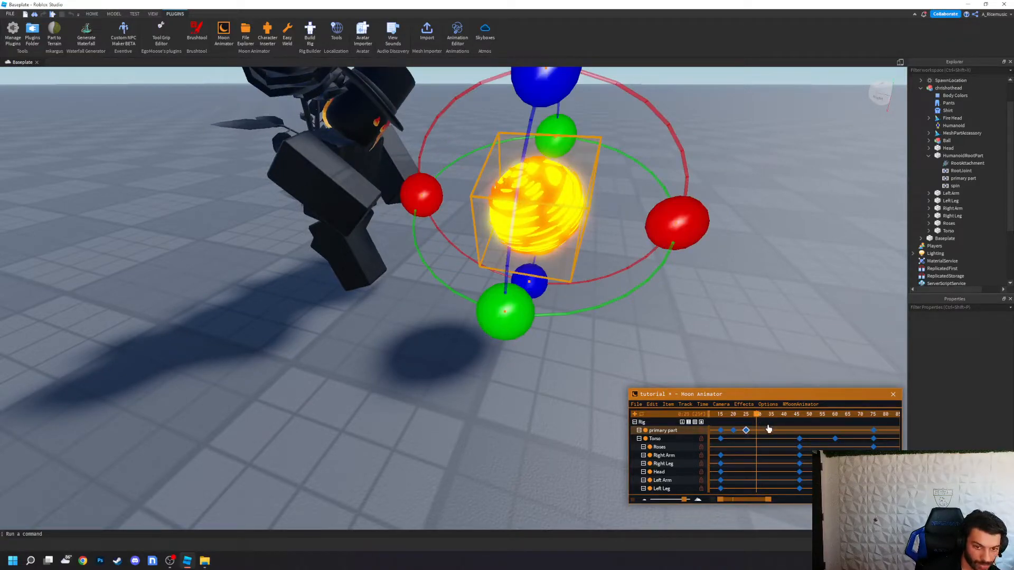
pyautogui.click(759, 416)
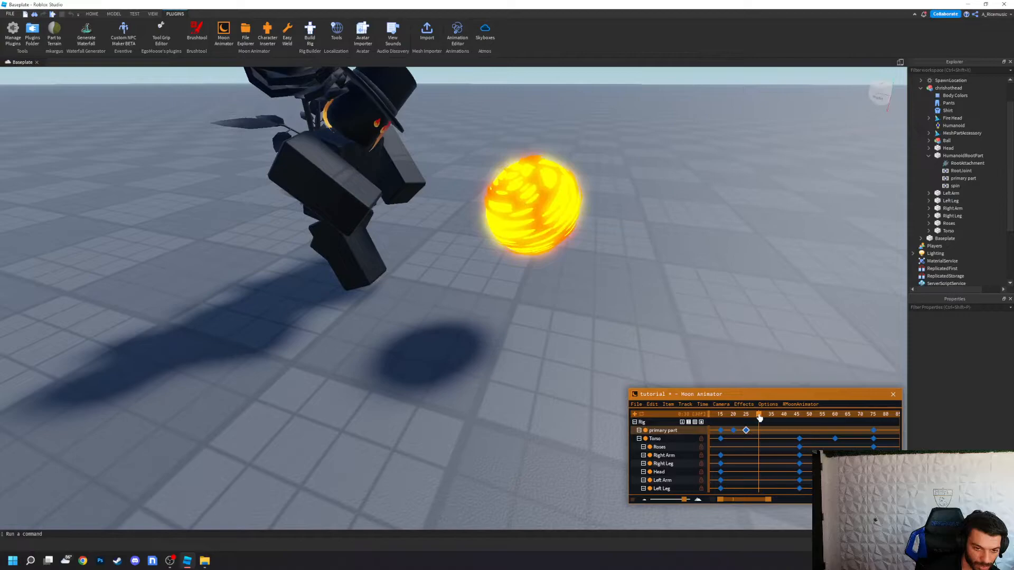
pyautogui.press('r')
pyautogui.moveTo(719, 235); pyautogui.dragTo(906, 243)
pyautogui.moveTo(782, 310); pyautogui.dragTo(782, 310, button='right')
pyautogui.press('r')
pyautogui.moveTo(739, 275)
pyautogui.mouseDown()
pyautogui.moveTo(758, 271)
pyautogui.moveTo(725, 276)
pyautogui.mouseUp()
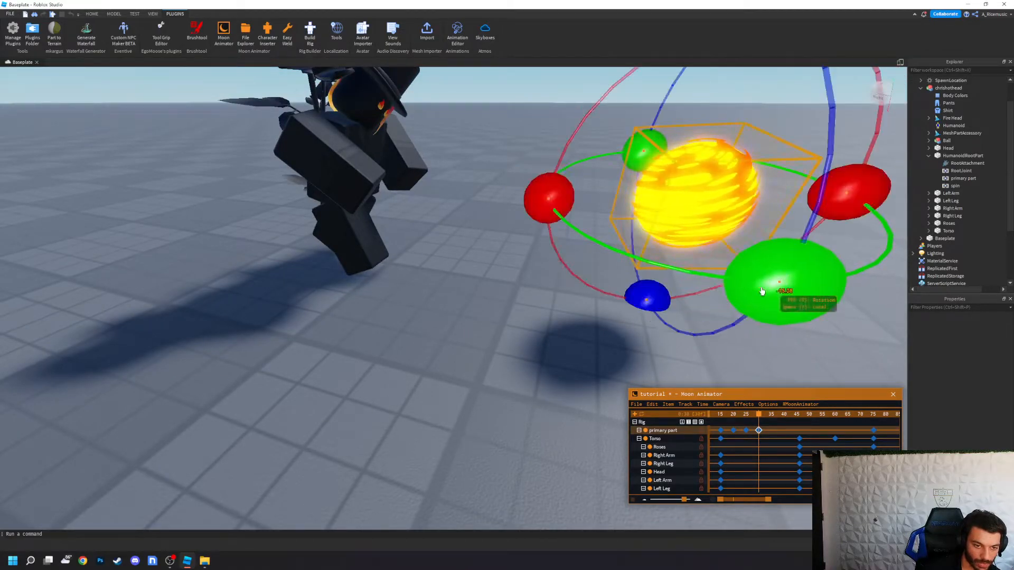
pyautogui.moveTo(661, 309); pyautogui.dragTo(697, 338)
pyautogui.click(728, 465)
pyautogui.moveTo(622, 355); pyautogui.dragTo(623, 354, button='right')
pyautogui.click(759, 431)
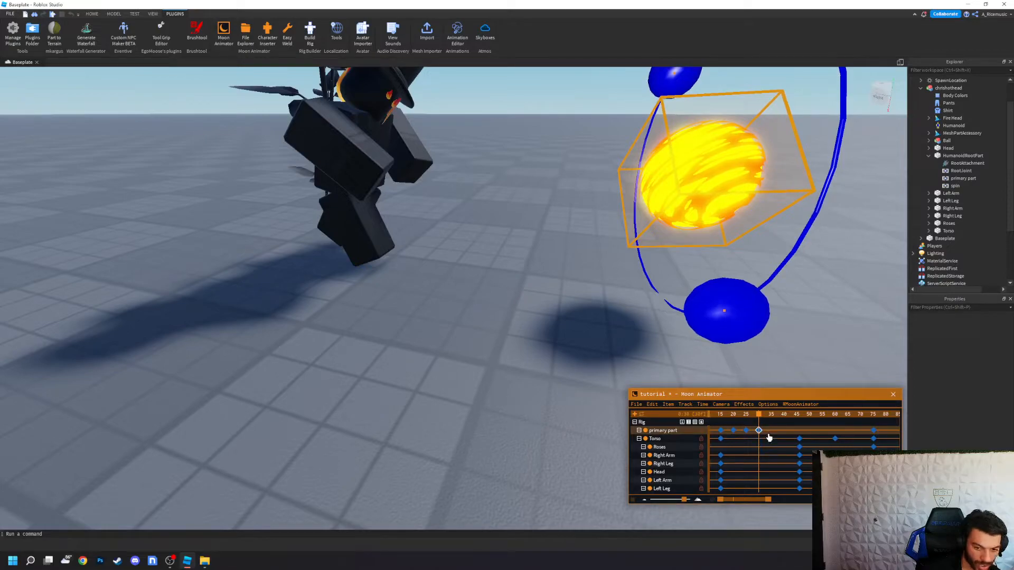
# Step: Add a keyframe for the Ball's primary part at frame 35
pyautogui.click(771, 417)
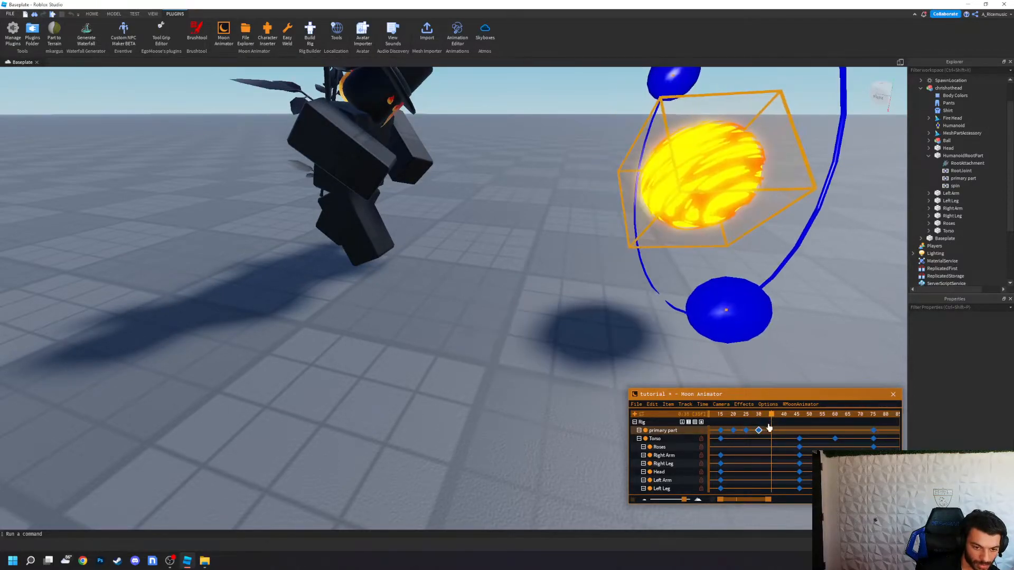
pyautogui.click(775, 428)
pyautogui.click(683, 431)
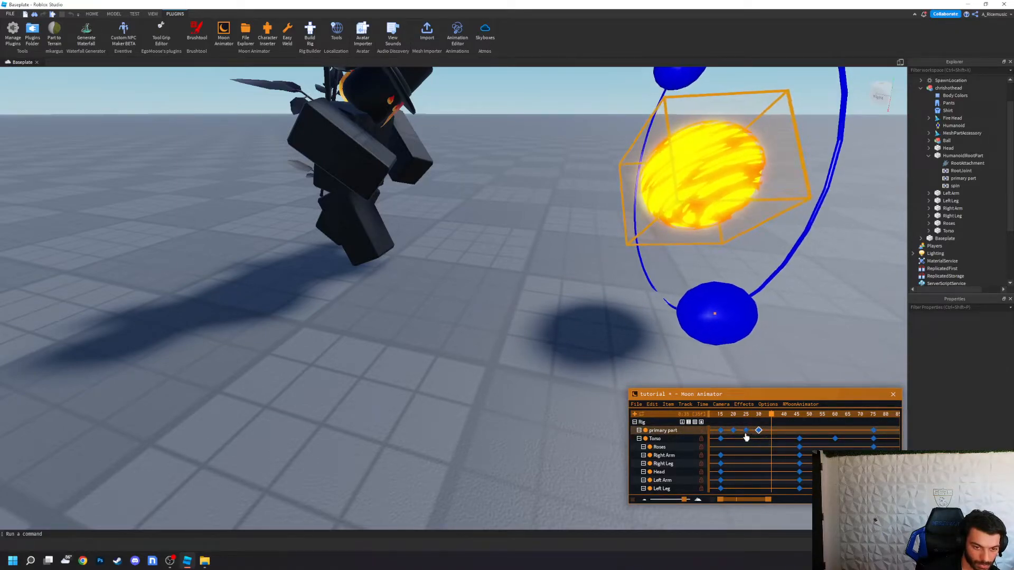
pyautogui.click(702, 381)
pyautogui.moveTo(771, 420)
pyautogui.mouseDown()
pyautogui.moveTo(725, 418)
pyautogui.moveTo(771, 417)
pyautogui.mouseUp()
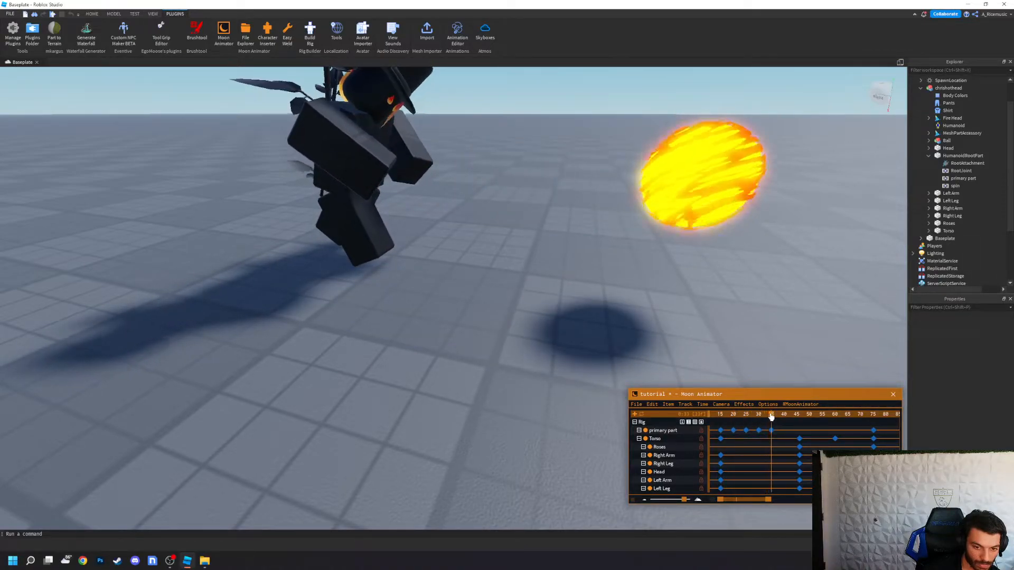
pyautogui.click(772, 430)
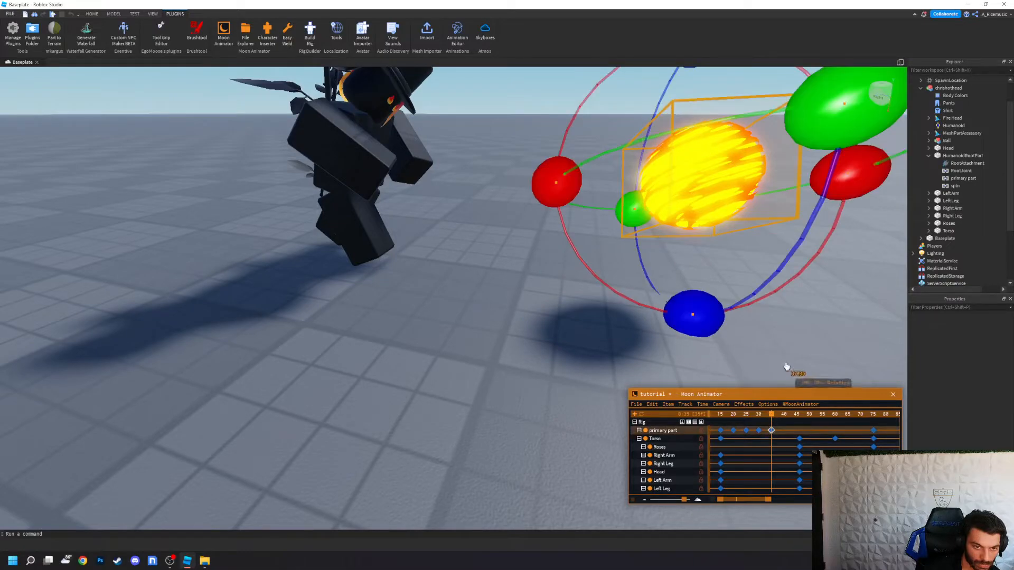
# Step: At frame 35, rotate the Ball and move it farther forward from the character
pyautogui.press('f')
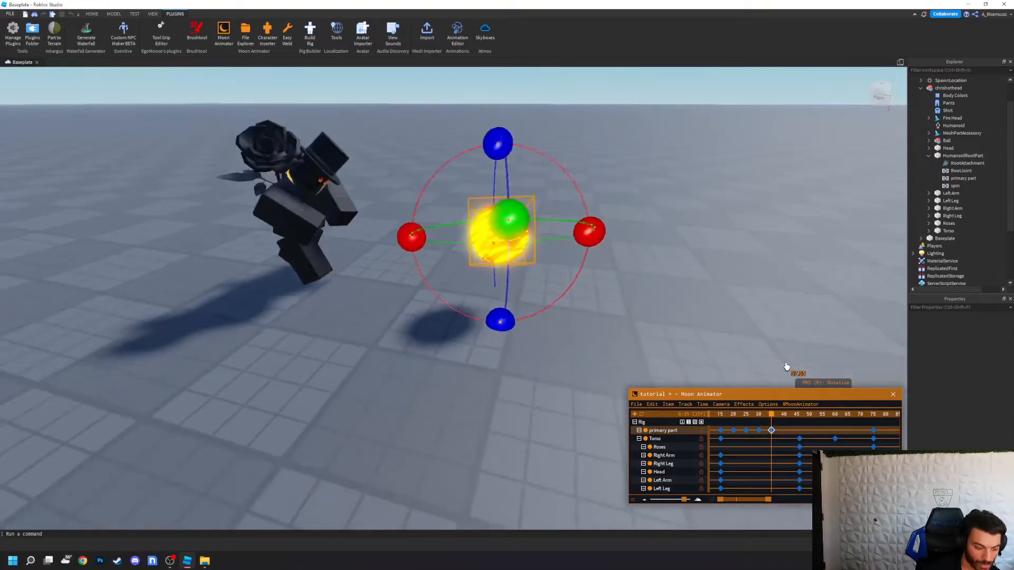
pyautogui.press('r')
pyautogui.moveTo(610, 236); pyautogui.dragTo(656, 244)
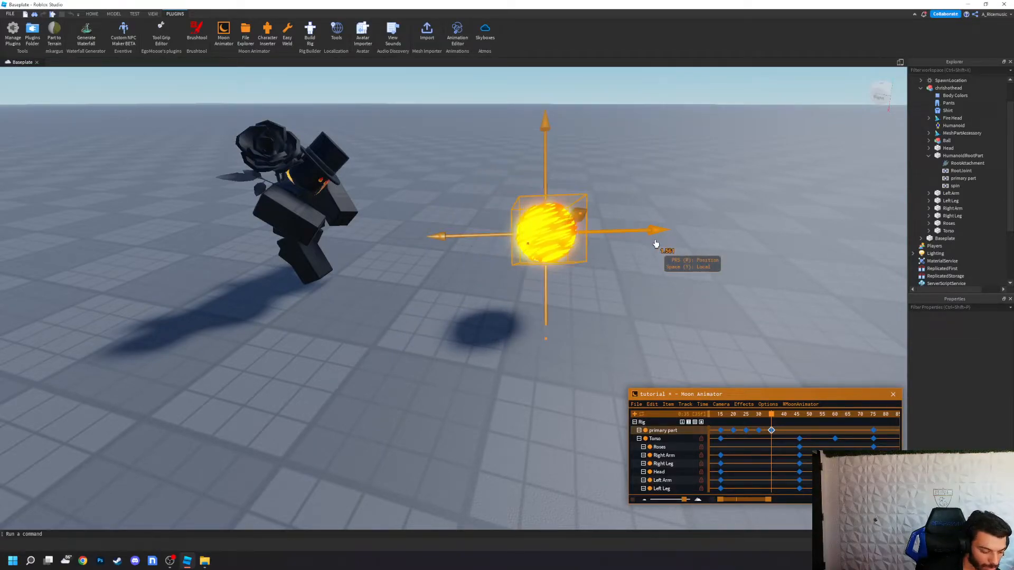
pyautogui.hotkey('ctrl', 'z')
pyautogui.press('r')
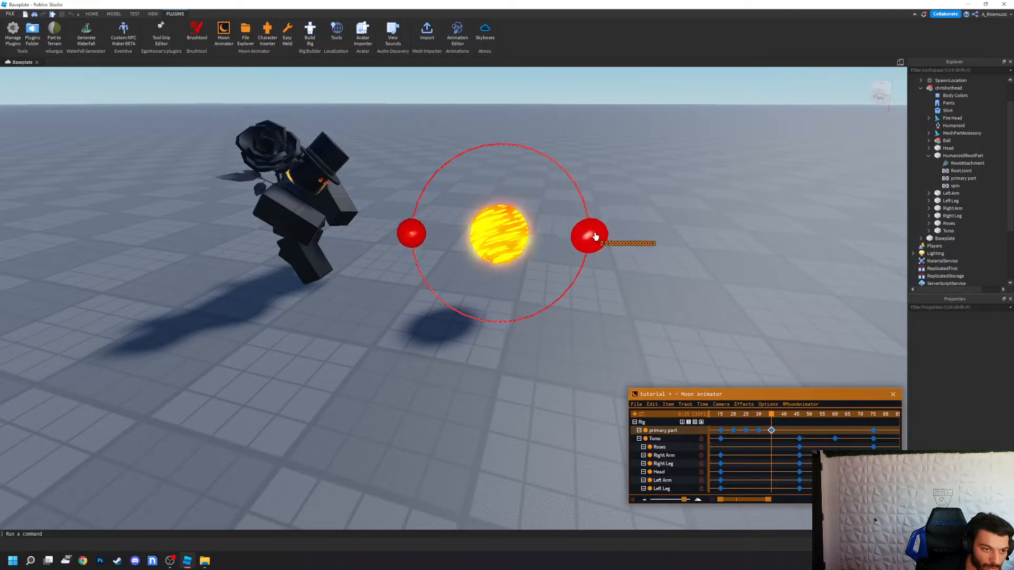
pyautogui.press('r')
pyautogui.moveTo(601, 236); pyautogui.dragTo(693, 264)
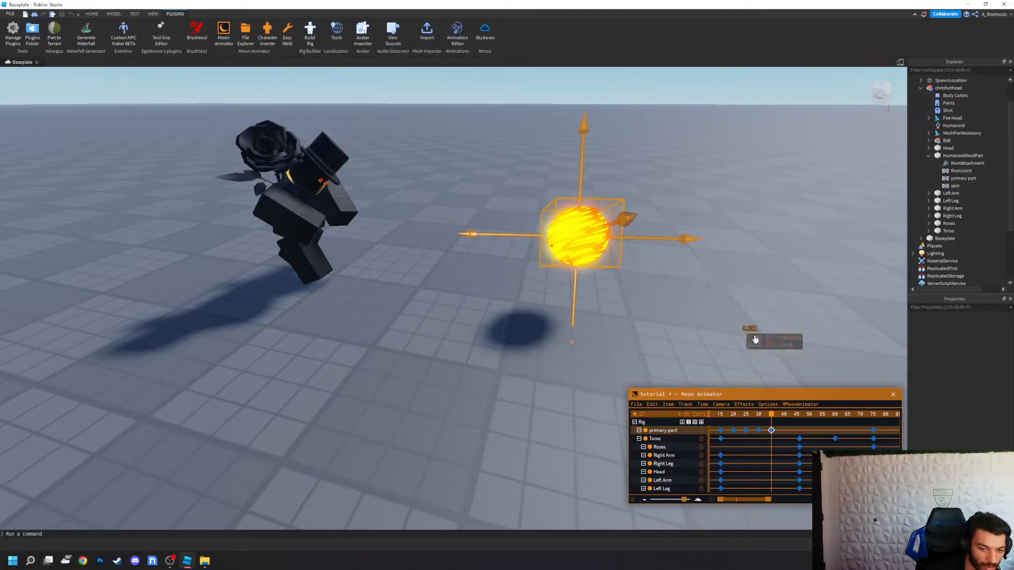
# Step: Paste a Ball keyframe at frame 40, moving the Ball farther forward and rotating it about two axes
pyautogui.click(786, 417)
pyautogui.moveTo(786, 418); pyautogui.dragTo(786, 419)
pyautogui.hotkey('ctrl', 'v')
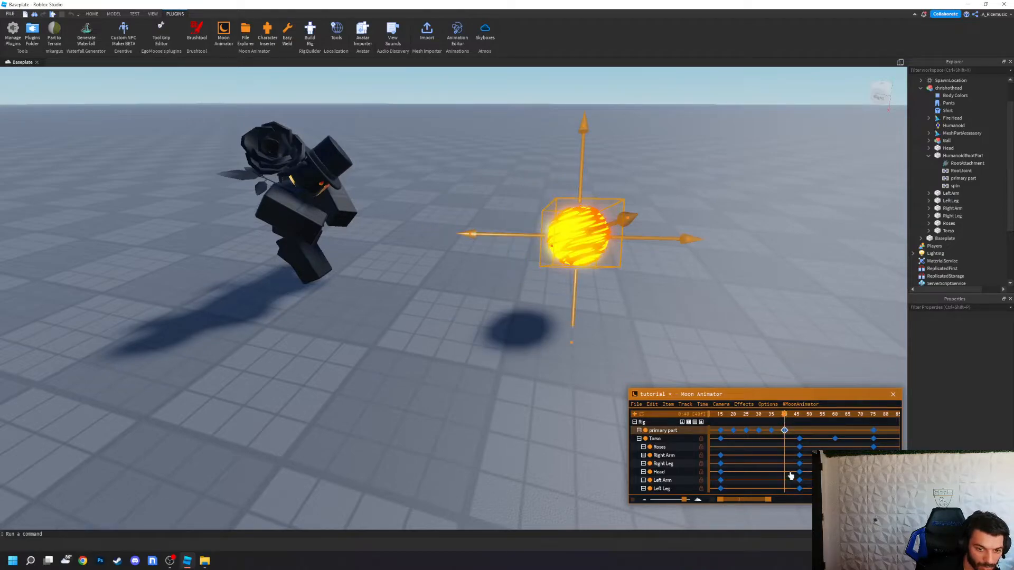
pyautogui.moveTo(687, 241); pyautogui.dragTo(845, 243)
pyautogui.press('r')
pyautogui.moveTo(758, 139); pyautogui.dragTo(729, 68)
pyautogui.moveTo(761, 338); pyautogui.dragTo(814, 234)
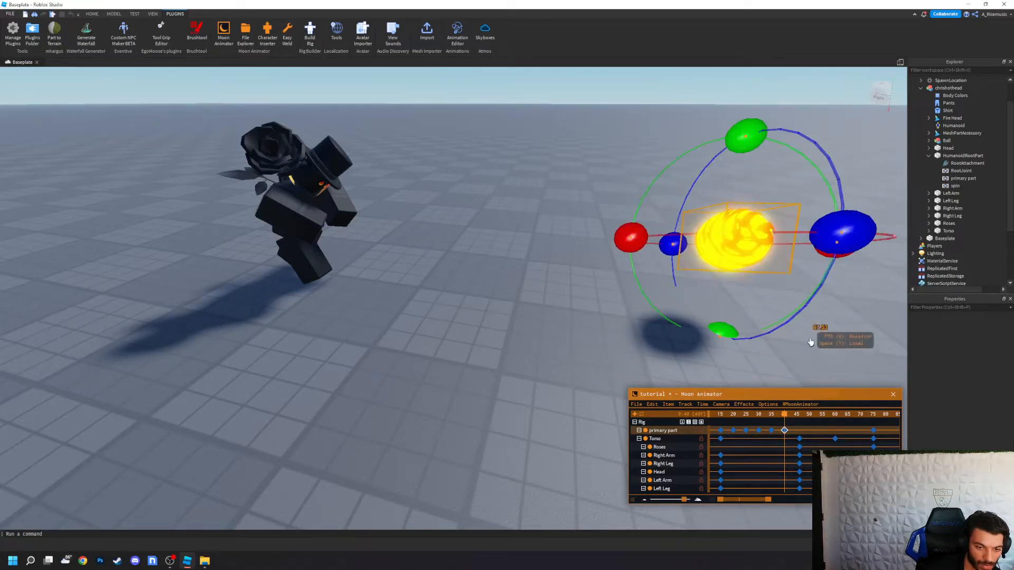
# Step: Paste a Ball keyframe beside the body-part keyframes near frame 45, push the Ball farther forward, rotate it, and play the animation
pyautogui.click(800, 417)
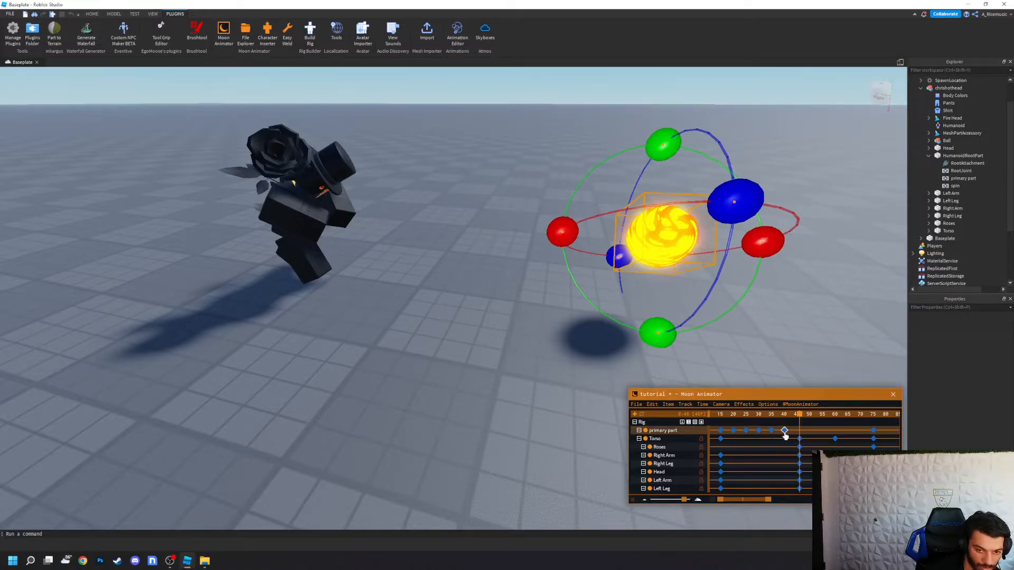
pyautogui.click(800, 433)
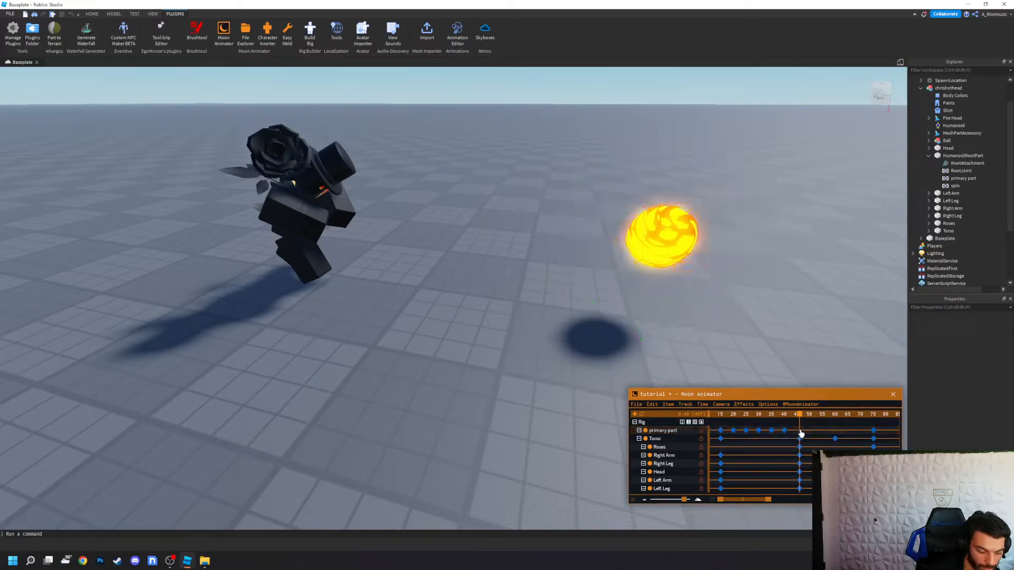
pyautogui.hotkey('ctrl', 'v')
pyautogui.press('a')
pyautogui.moveTo(782, 356); pyautogui.dragTo(783, 356, button='right')
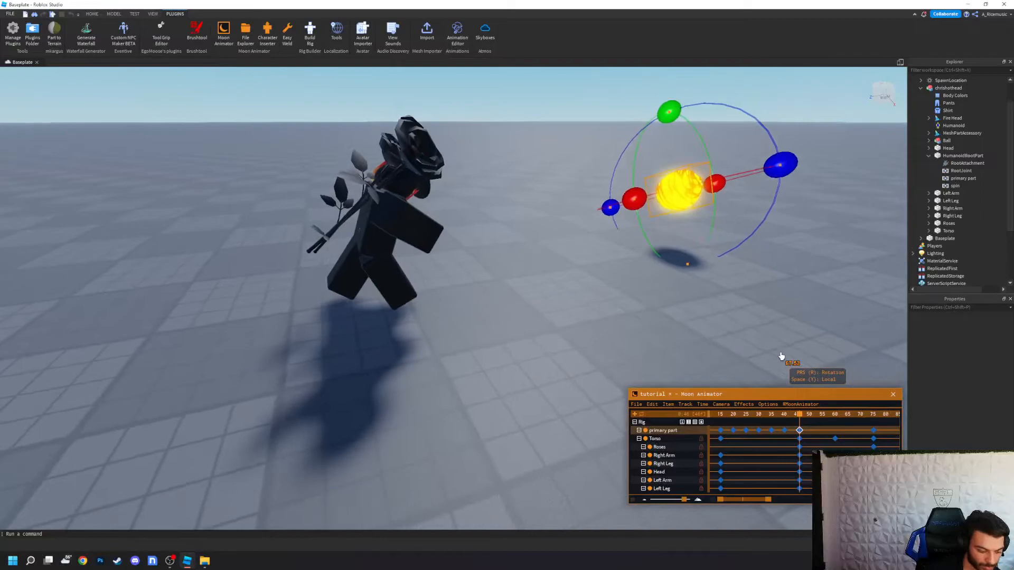
pyautogui.press('r')
pyautogui.moveTo(627, 205); pyautogui.dragTo(672, 199)
pyautogui.press('r')
pyautogui.moveTo(820, 166); pyautogui.dragTo(742, 96)
pyautogui.press('space')
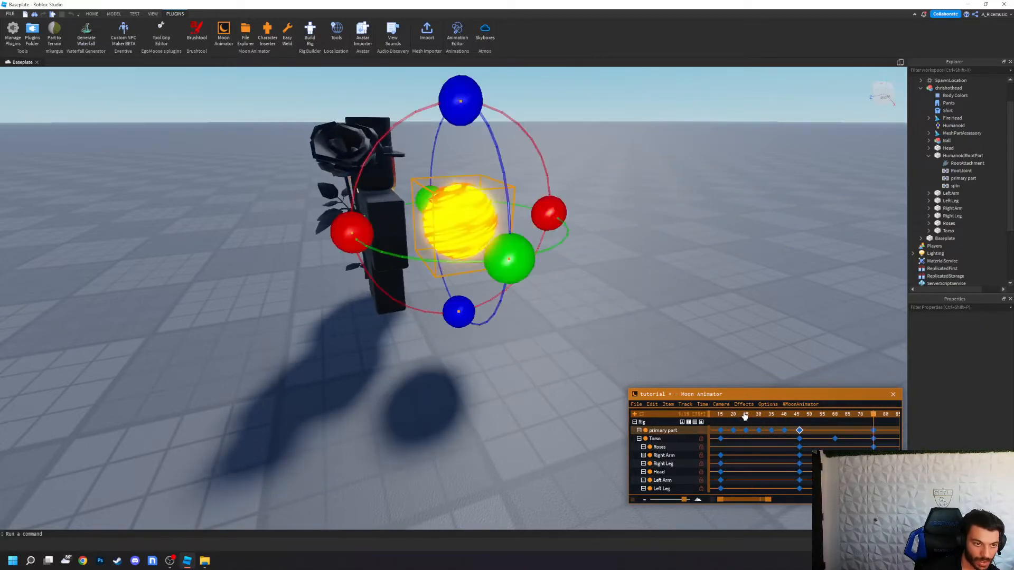
pyautogui.press('space')
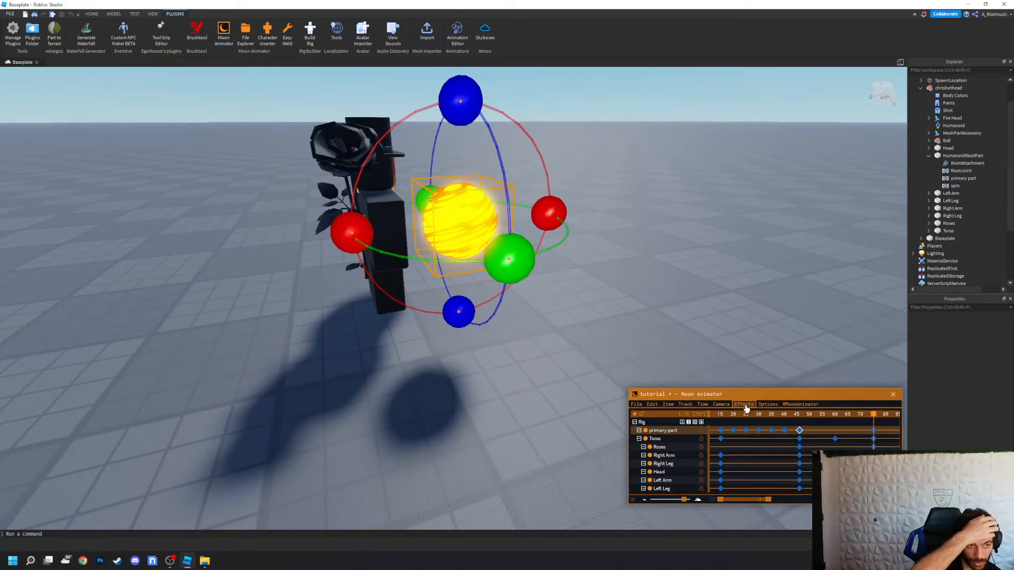
# Step: Rotate the Ball at frames 60 and 75 so it spins on its way back, and play the animation
pyautogui.click(837, 415)
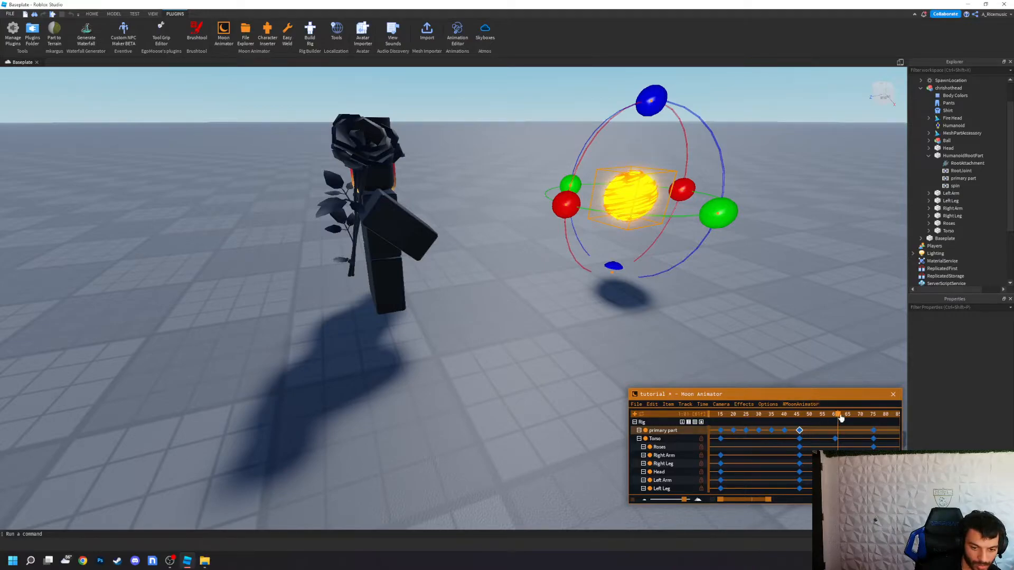
pyautogui.moveTo(841, 419); pyautogui.dragTo(837, 418)
pyautogui.moveTo(727, 211); pyautogui.dragTo(718, 156)
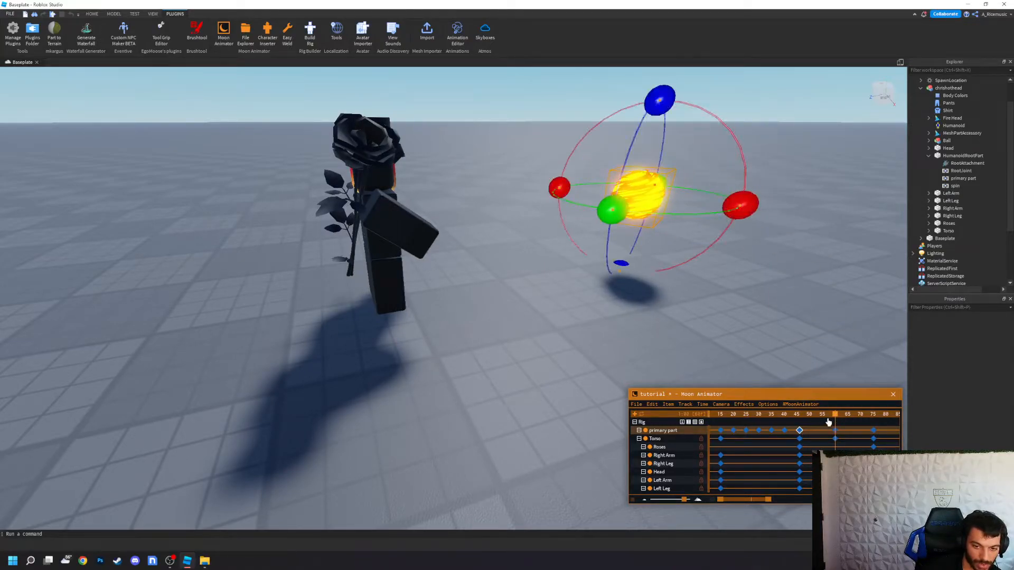
pyautogui.click(873, 417)
pyautogui.moveTo(513, 257); pyautogui.dragTo(589, 106)
pyautogui.press('space')
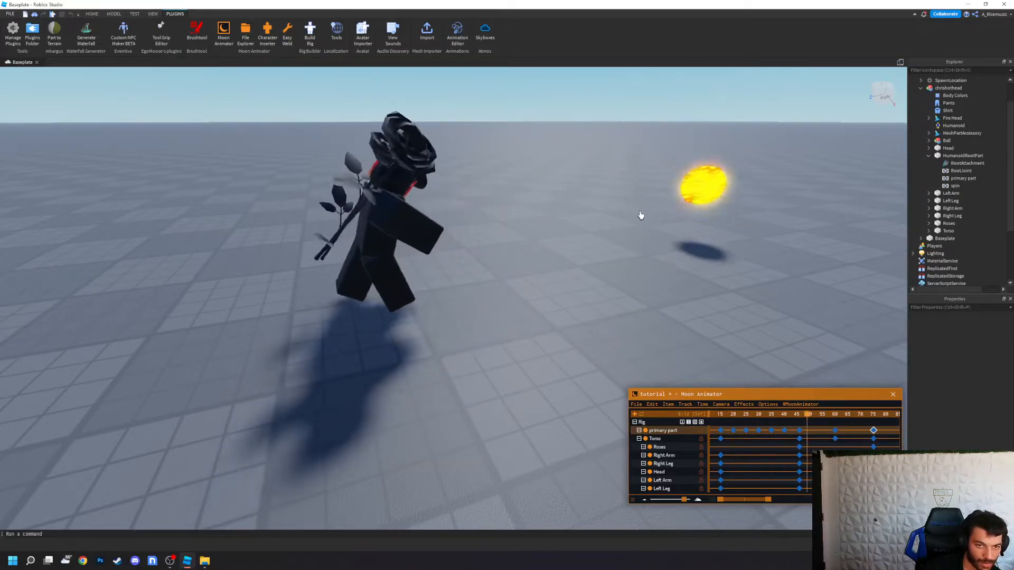
pyautogui.press('space')
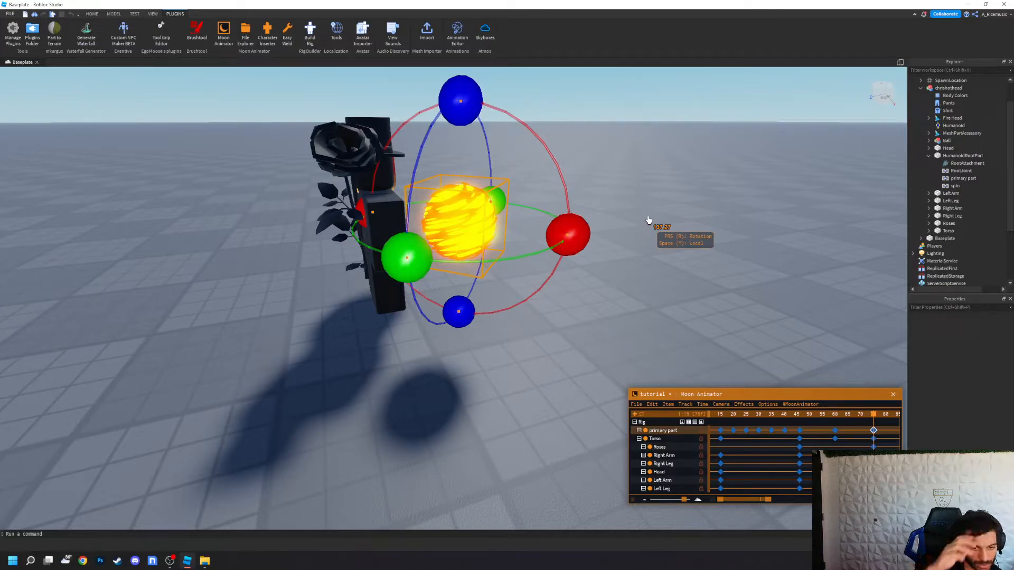
# Step: Add a Right Arm keyframe at frame 3 with the arm rotated on two axes
pyautogui.click(739, 416)
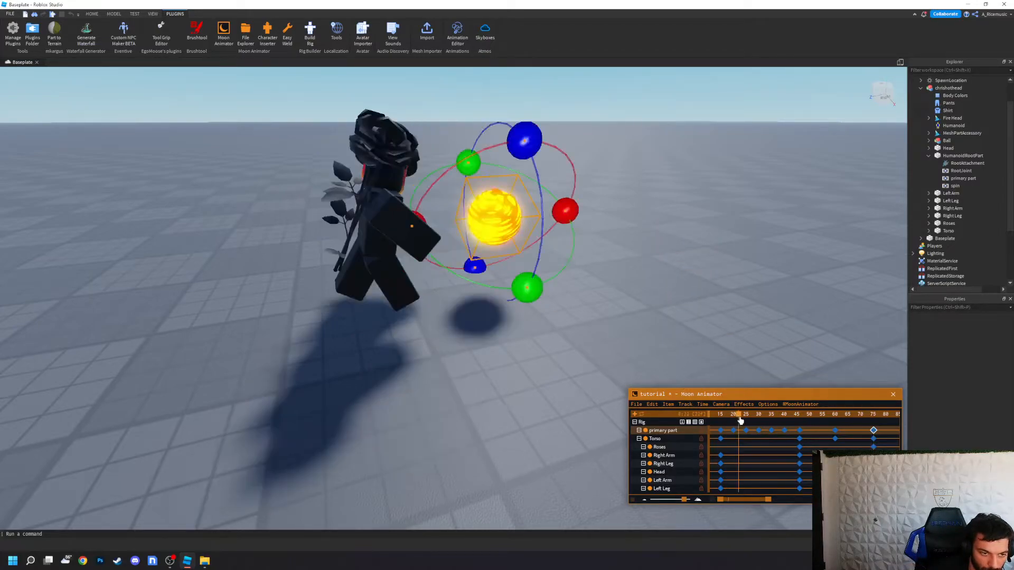
pyautogui.click(721, 416)
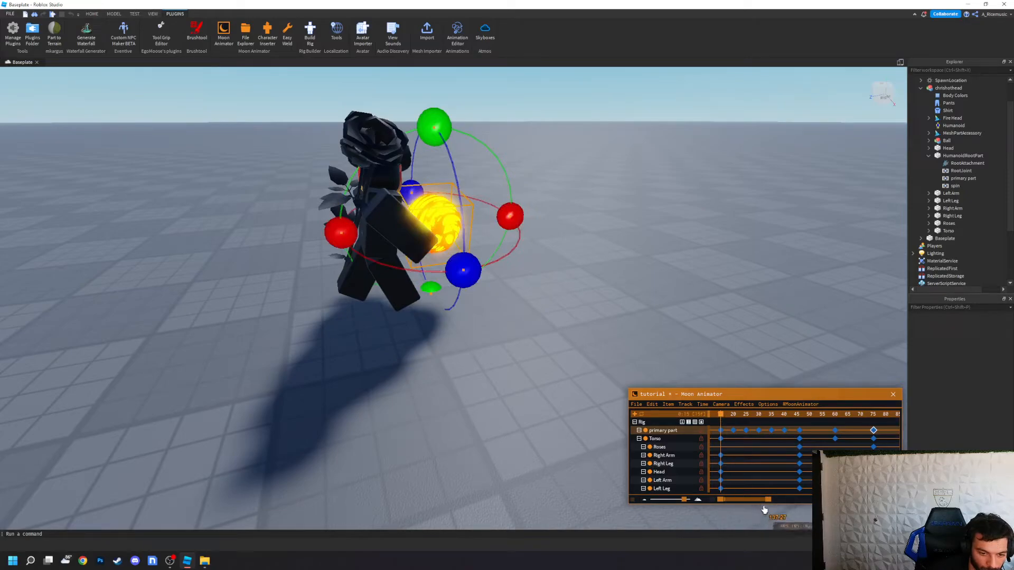
pyautogui.moveTo(721, 500); pyautogui.dragTo(712, 500)
pyautogui.moveTo(750, 421); pyautogui.dragTo(723, 416)
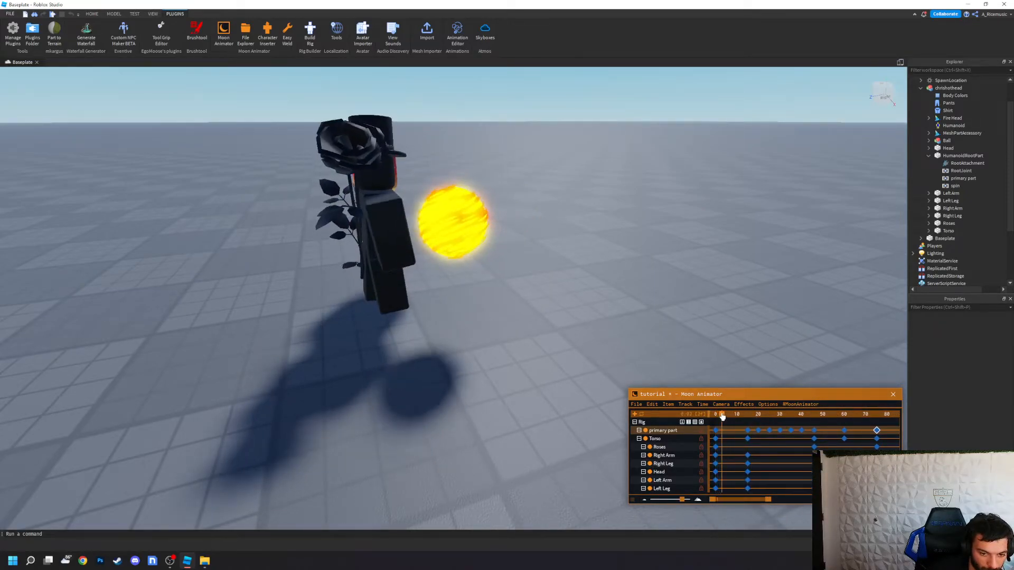
pyautogui.click(678, 456)
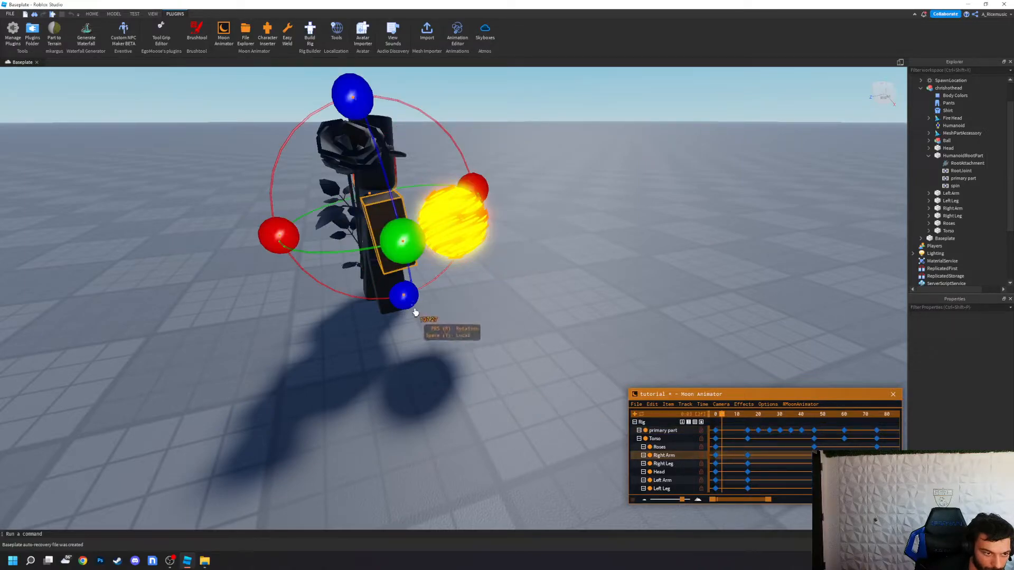
pyautogui.moveTo(400, 240)
pyautogui.mouseDown()
pyautogui.moveTo(419, 238)
pyautogui.moveTo(391, 226)
pyautogui.mouseUp()
pyautogui.moveTo(352, 96); pyautogui.dragTo(391, 161)
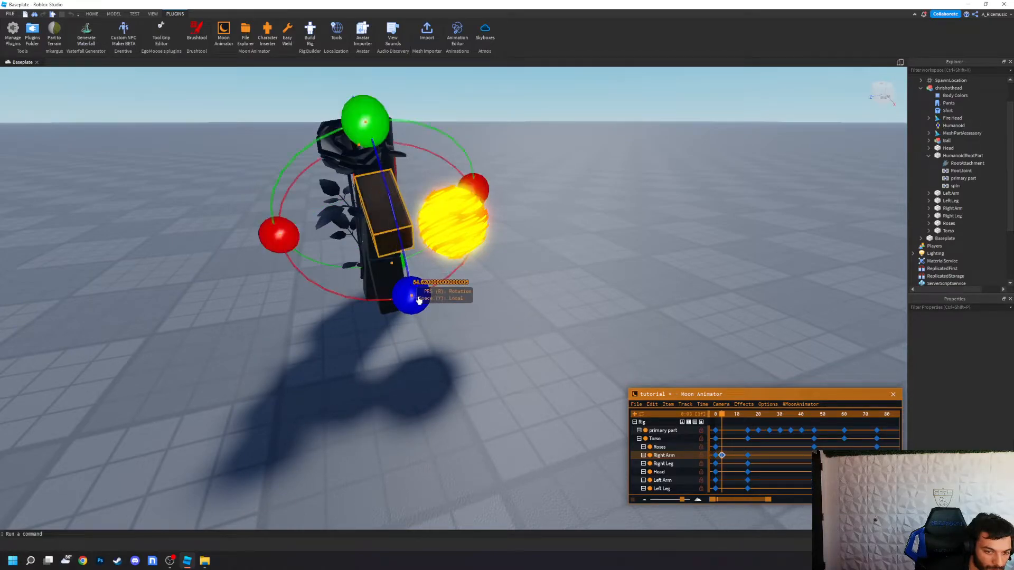
# Step: Play the animation from frame 0 to check the Right Arm's motion
pyautogui.press('space')
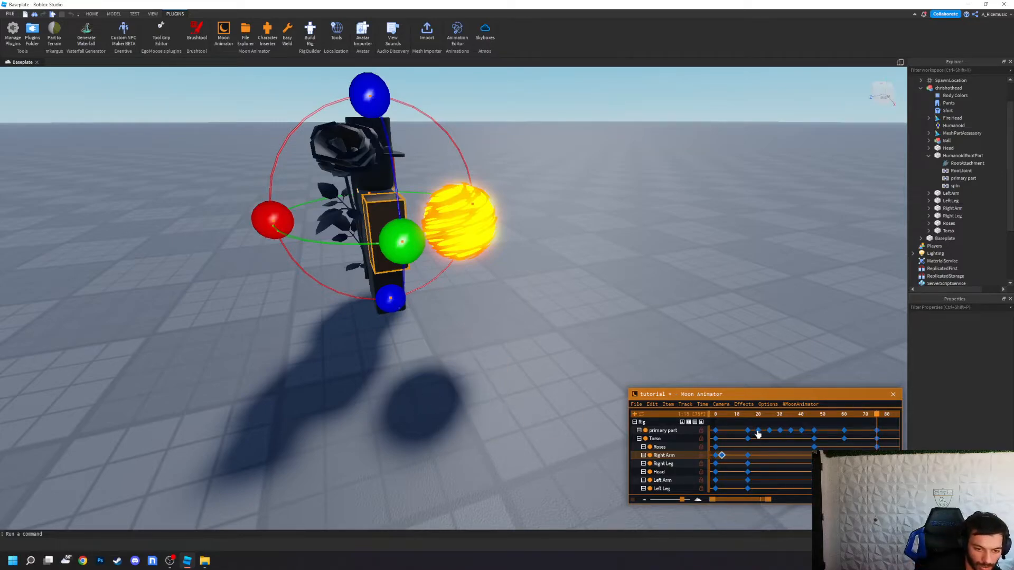
pyautogui.click(716, 421)
pyautogui.press('space')
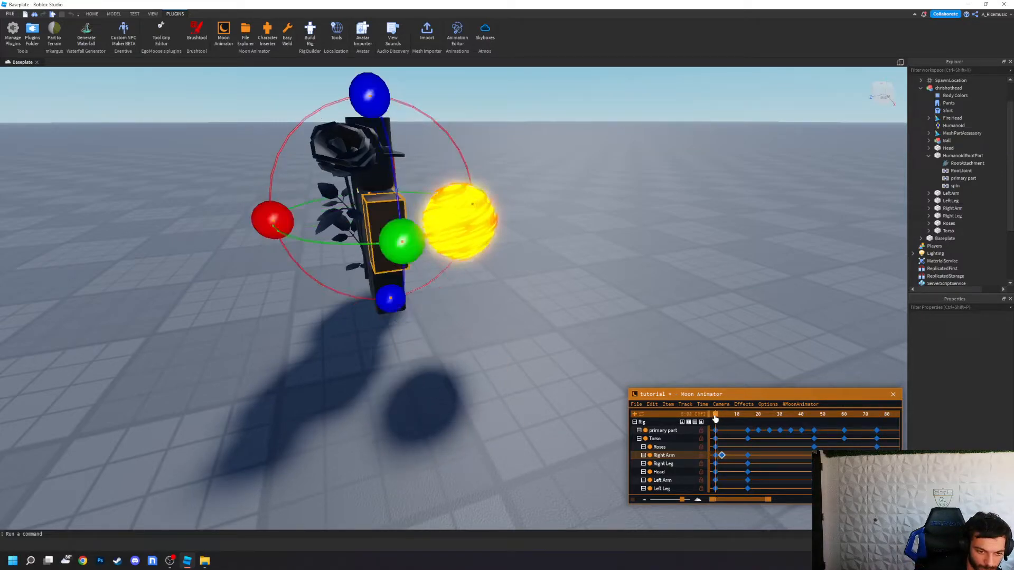
# Step: Expand the Ball model in the hierarchy and inspect its primary part and MeshPart
pyautogui.click(929, 141)
pyautogui.click(949, 149)
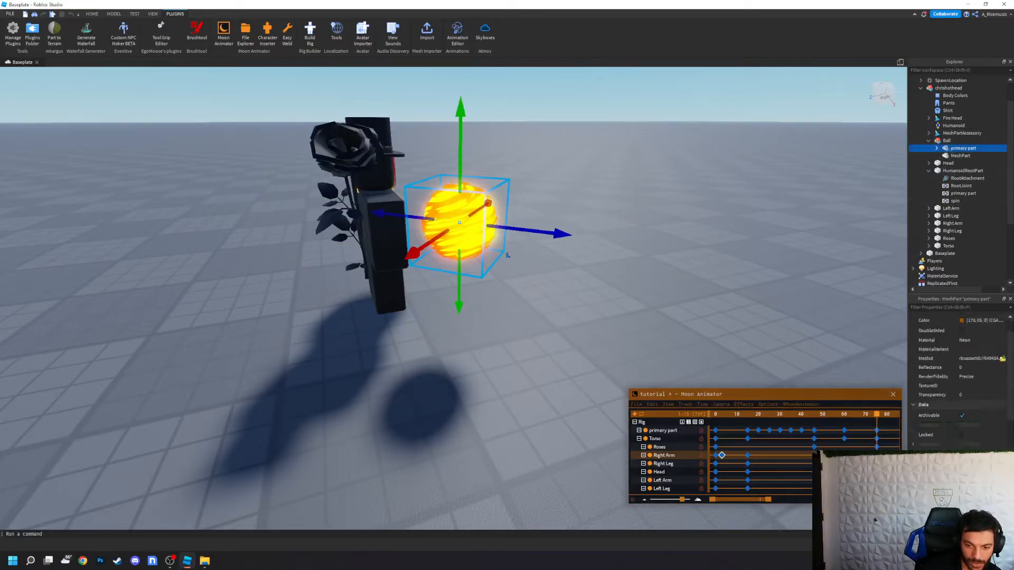
pyautogui.click(960, 156)
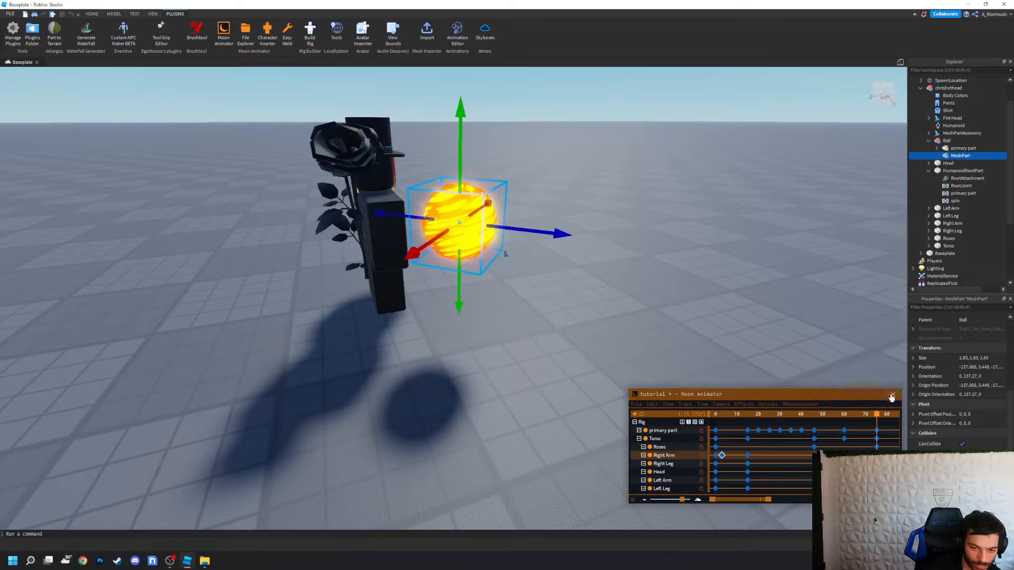
# Step: Reposition the Moon Animator window nearer the character and replay the whole animation
pyautogui.moveTo(728, 397); pyautogui.dragTo(539, 342)
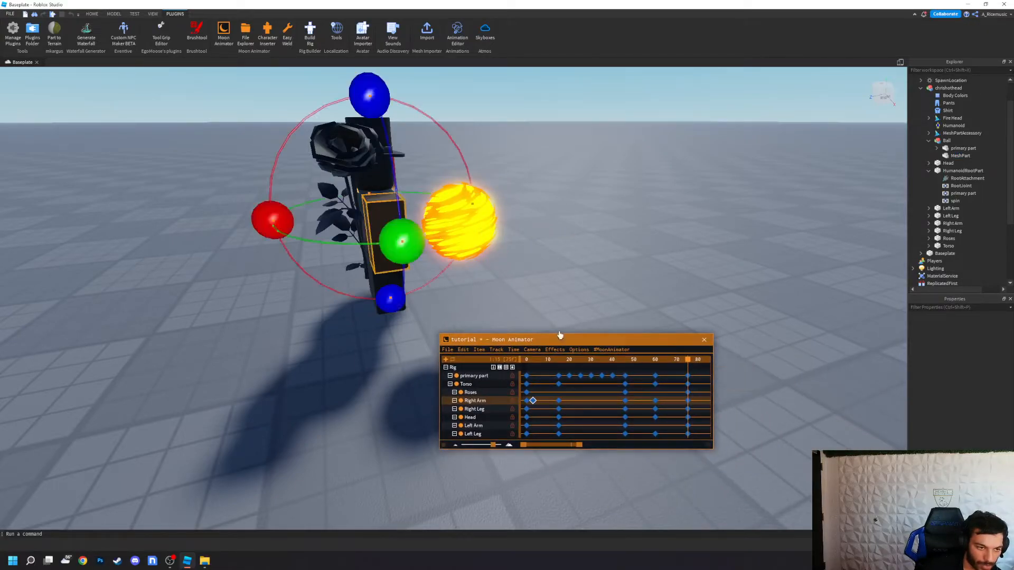
pyautogui.press('space')
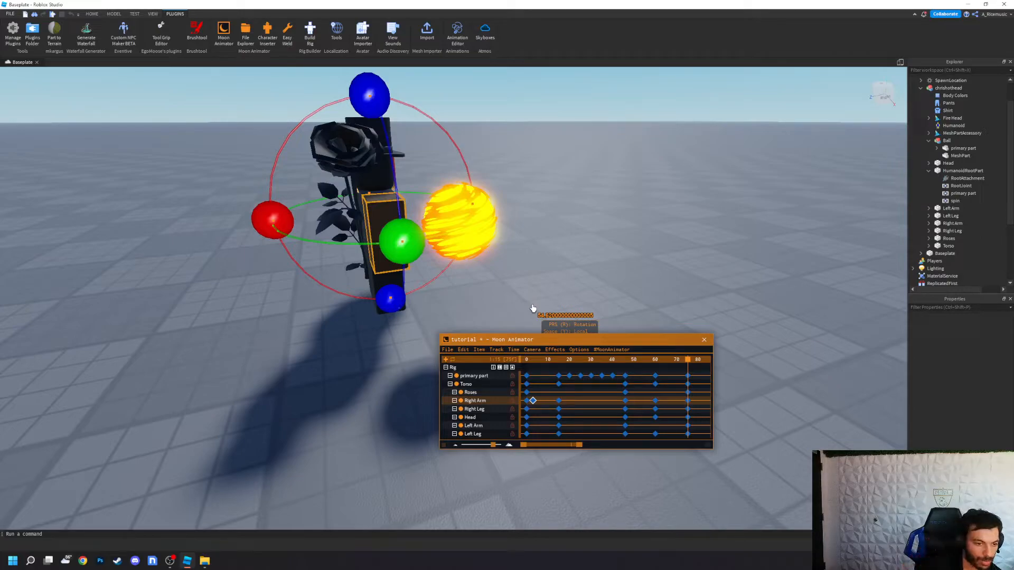
pyautogui.press('space')
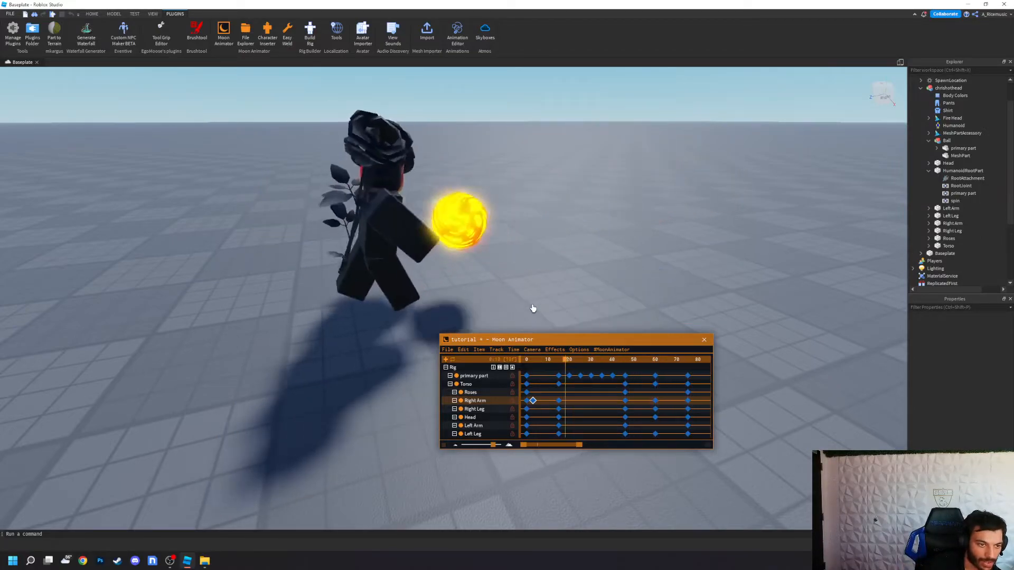
pyautogui.press('space')
pyautogui.press('space')
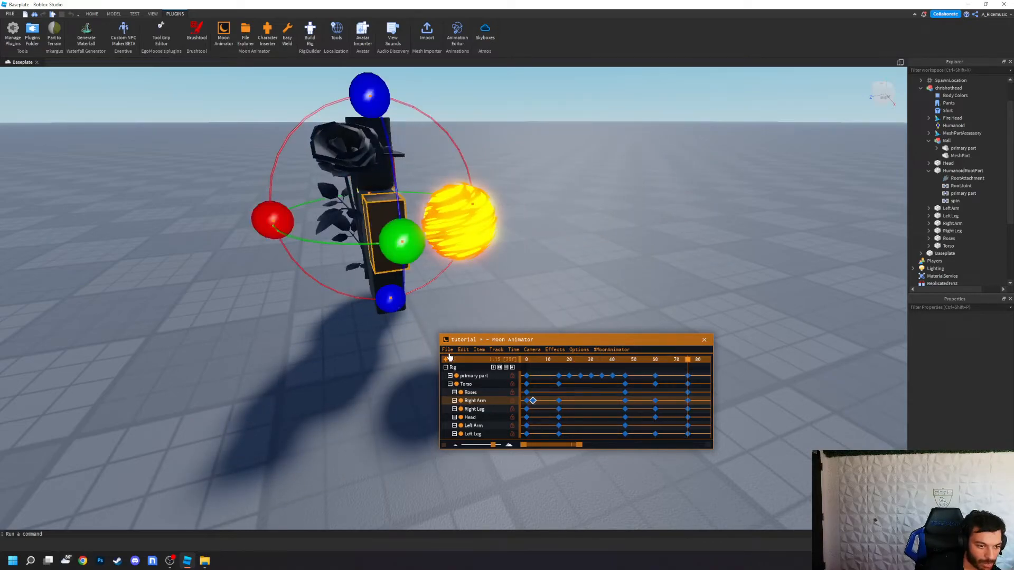
# Step: Replay the animation and set the easing of the primary part's spin keyframes and all frame 45 keyframes to Quart In
pyautogui.scroll(-5, 603, 394)
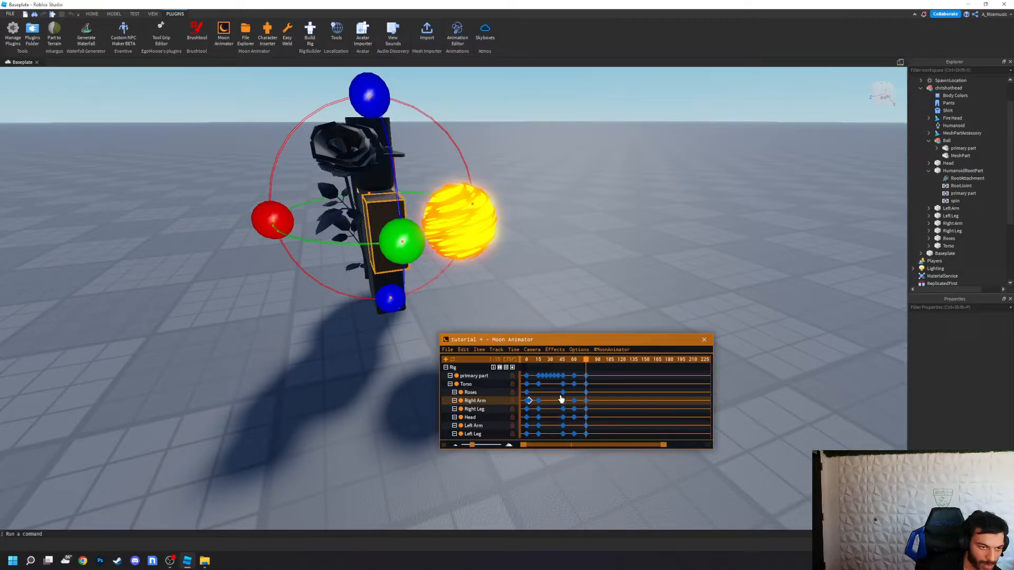
pyautogui.press('space')
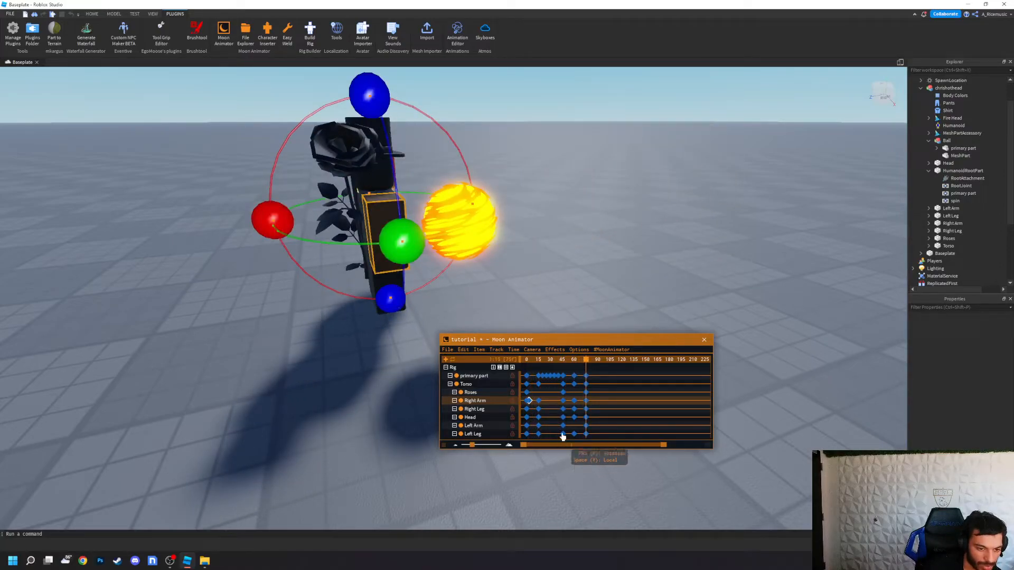
pyautogui.moveTo(539, 372); pyautogui.dragTo(567, 439)
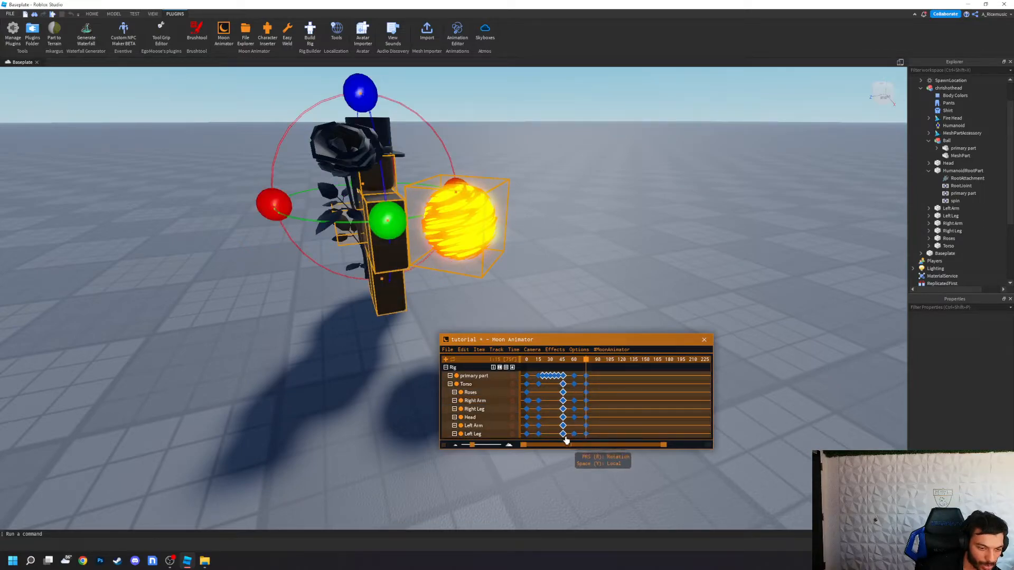
pyautogui.doubleClick(570, 437)
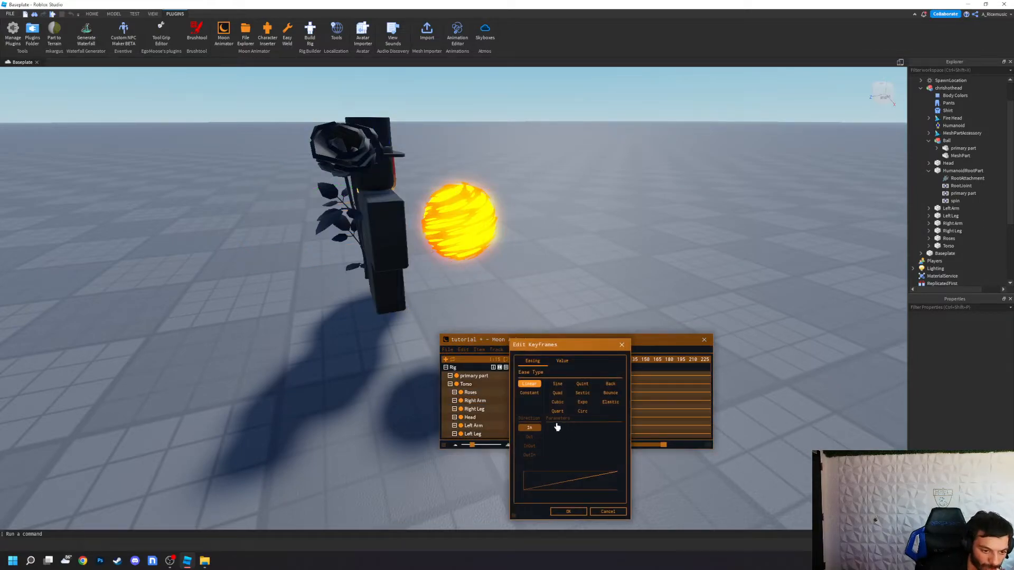
pyautogui.click(530, 394)
pyautogui.click(530, 385)
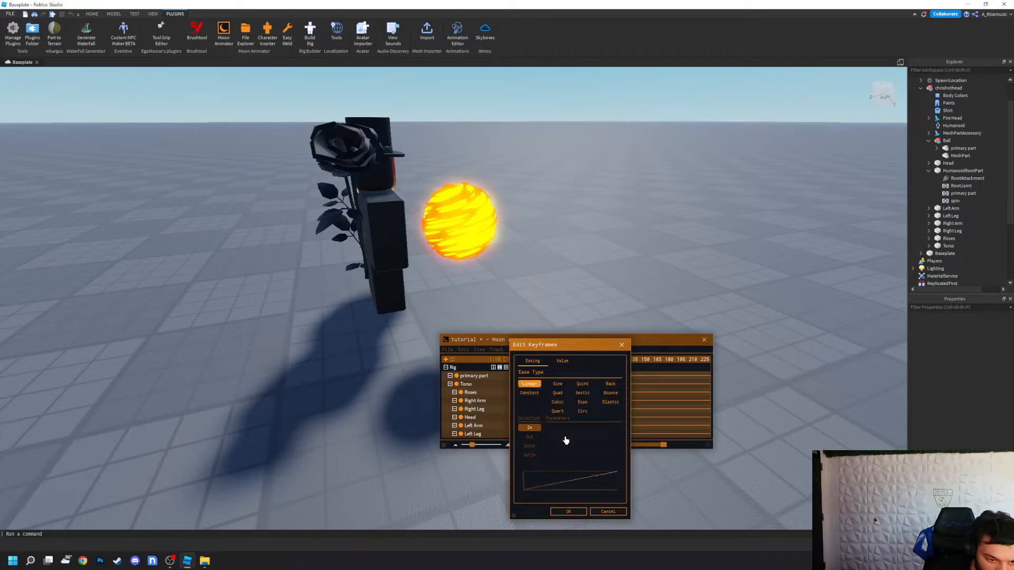
pyautogui.click(558, 411)
pyautogui.click(530, 447)
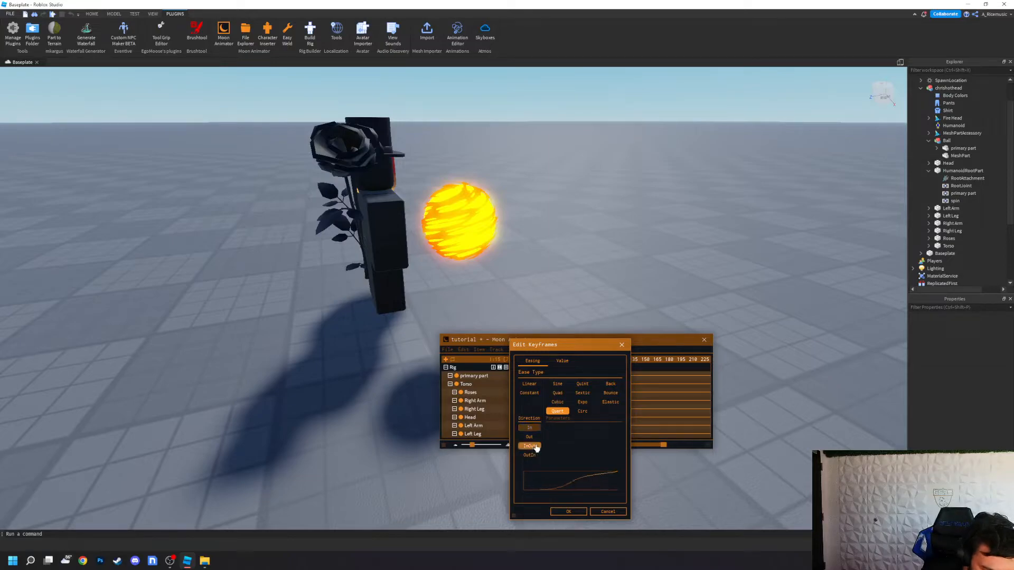
pyautogui.click(536, 430)
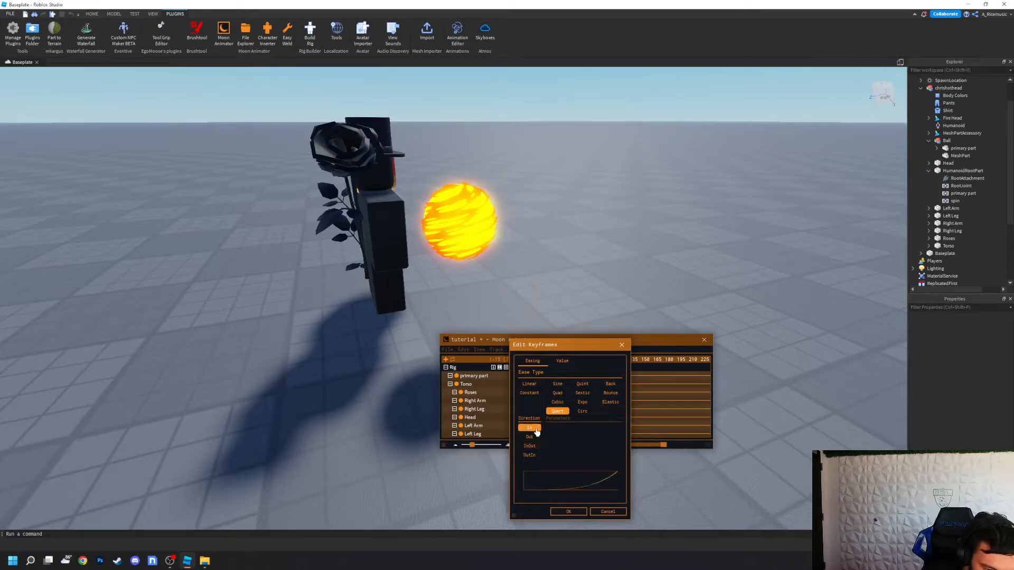
pyautogui.click(568, 512)
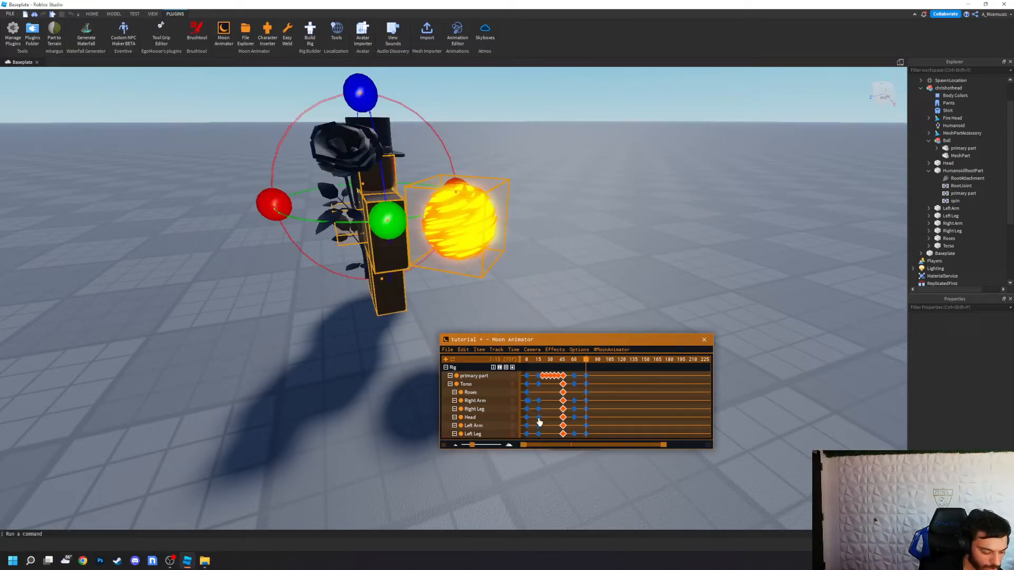
# Step: Set the easing of the primary part's spin keyframes and all frame 45 keyframes to Quad InOut and replay the animation
pyautogui.click(563, 426)
pyautogui.moveTo(540, 371); pyautogui.dragTo(574, 454)
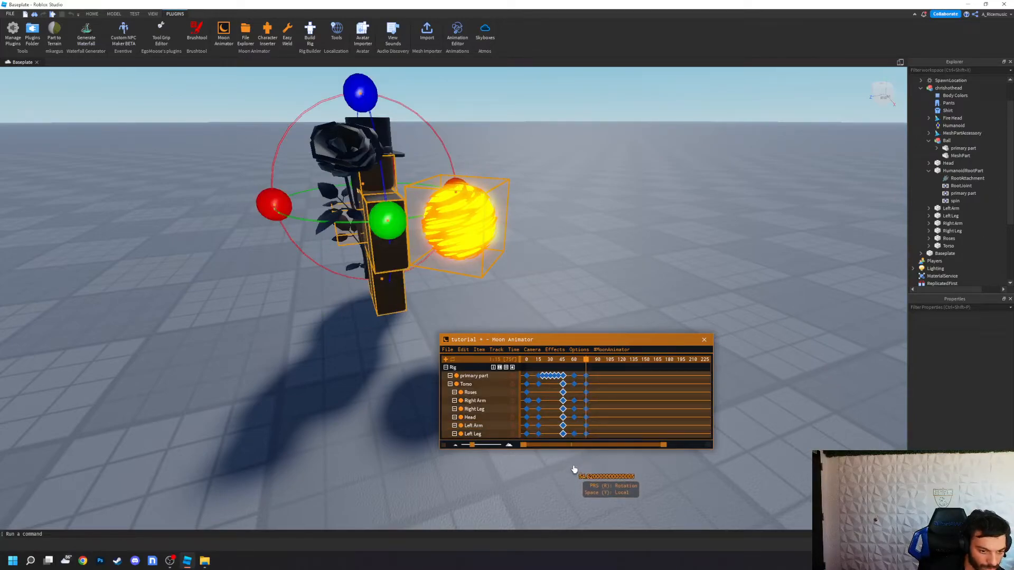
pyautogui.hotkey('ctrl', 'e')
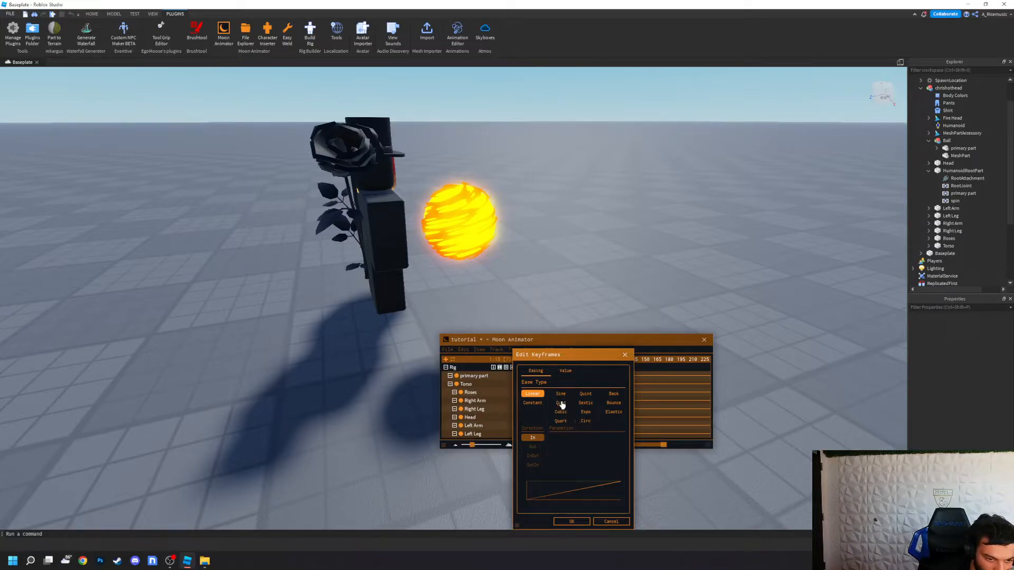
pyautogui.click(561, 404)
pyautogui.click(541, 457)
pyautogui.click(584, 522)
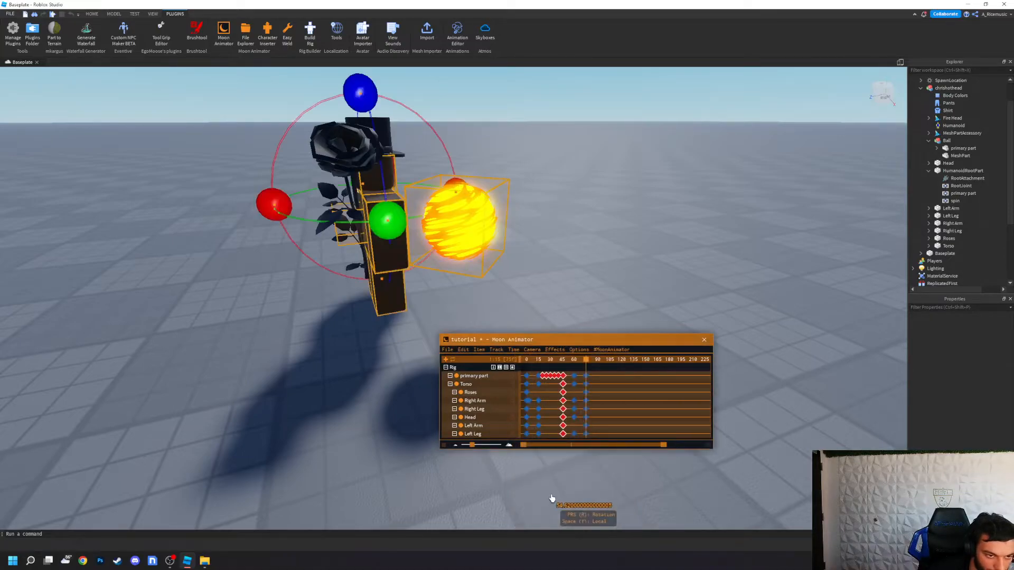
pyautogui.press('space')
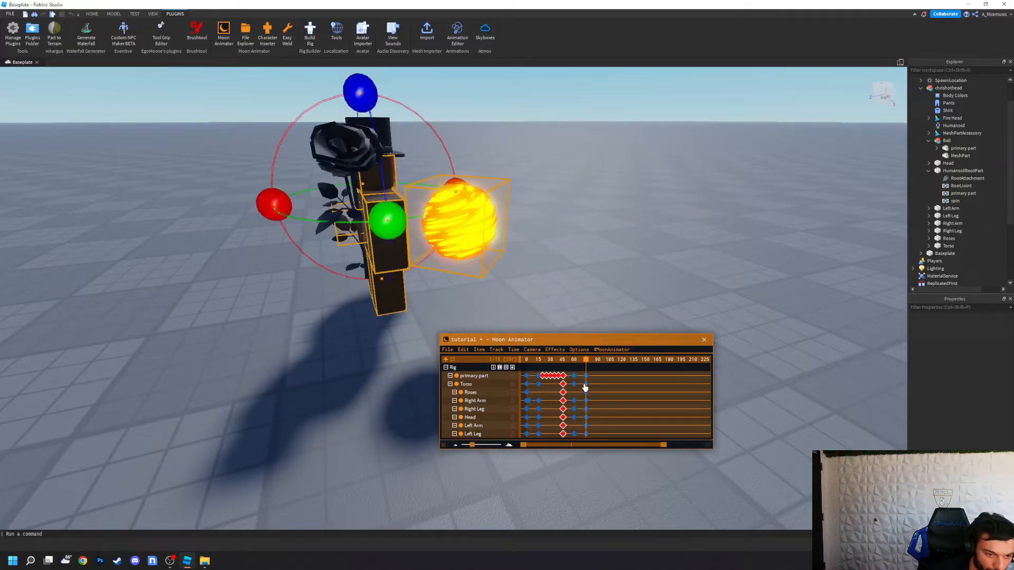
# Step: Set the easing of all keyframes at frames 60 and 75 to Quad InOut and replay the animation
pyautogui.moveTo(576, 374); pyautogui.dragTo(603, 462)
pyautogui.moveTo(569, 371); pyautogui.dragTo(606, 448)
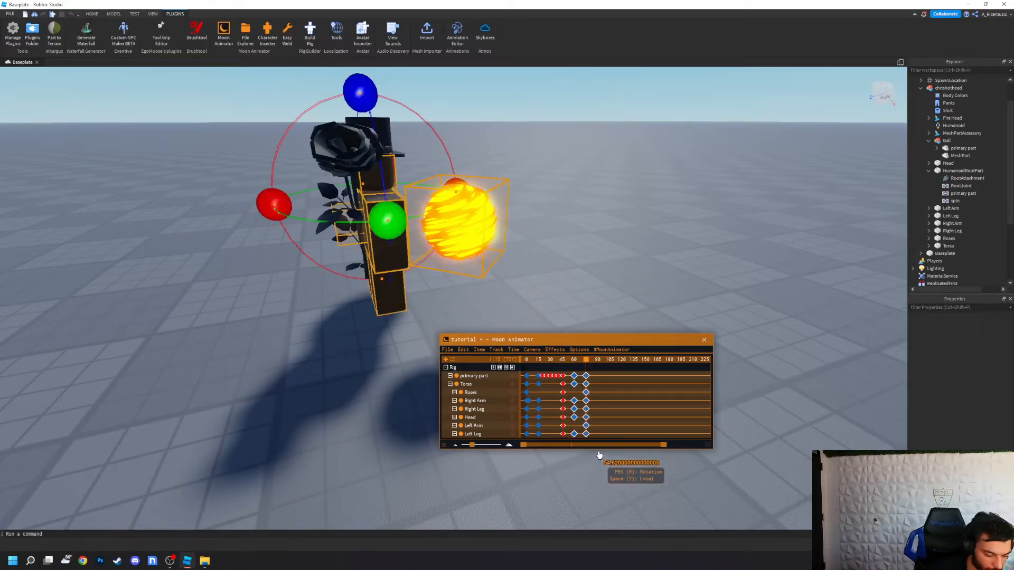
pyautogui.press('7')
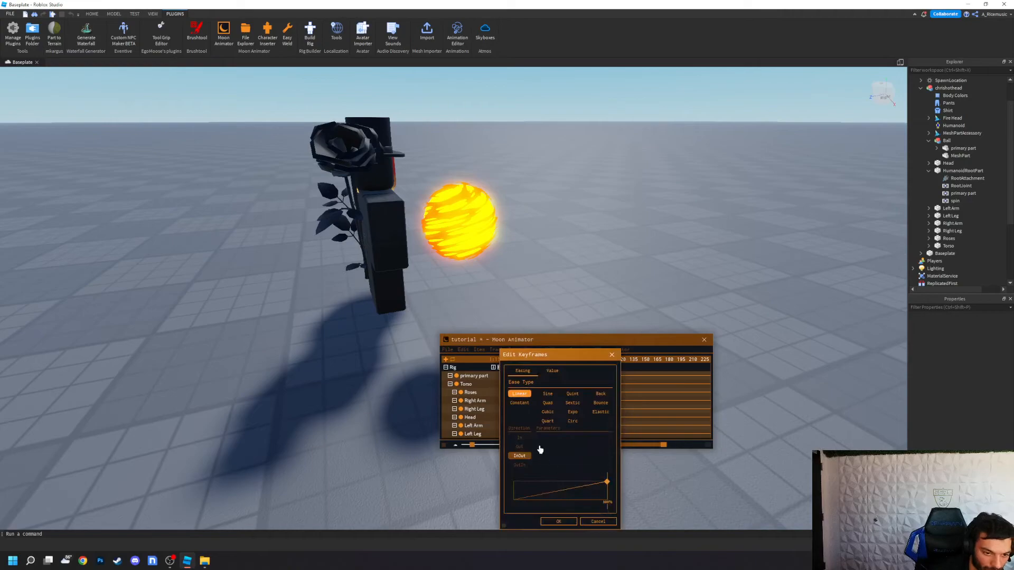
pyautogui.click(548, 404)
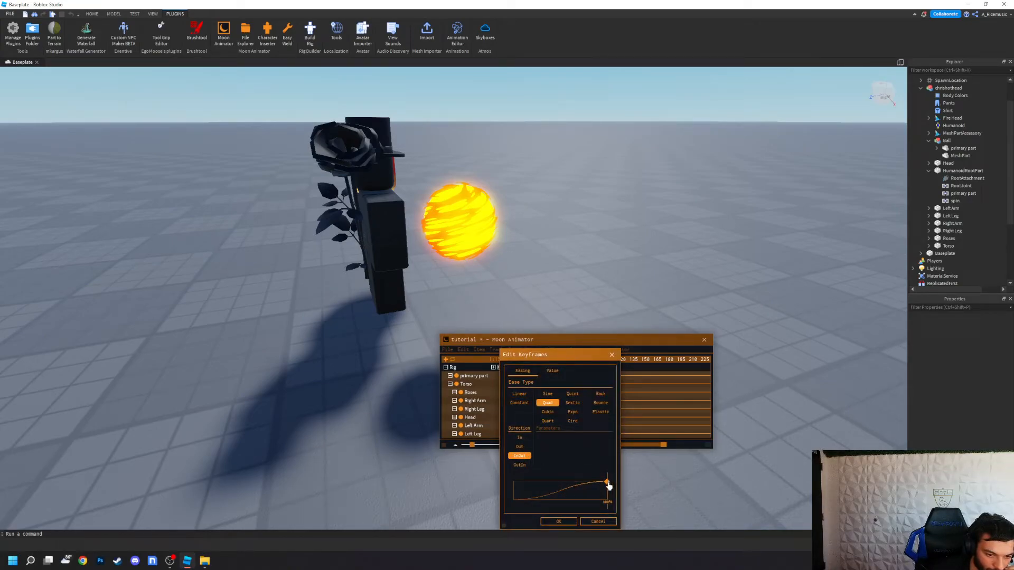
pyautogui.click(559, 522)
pyautogui.press('space')
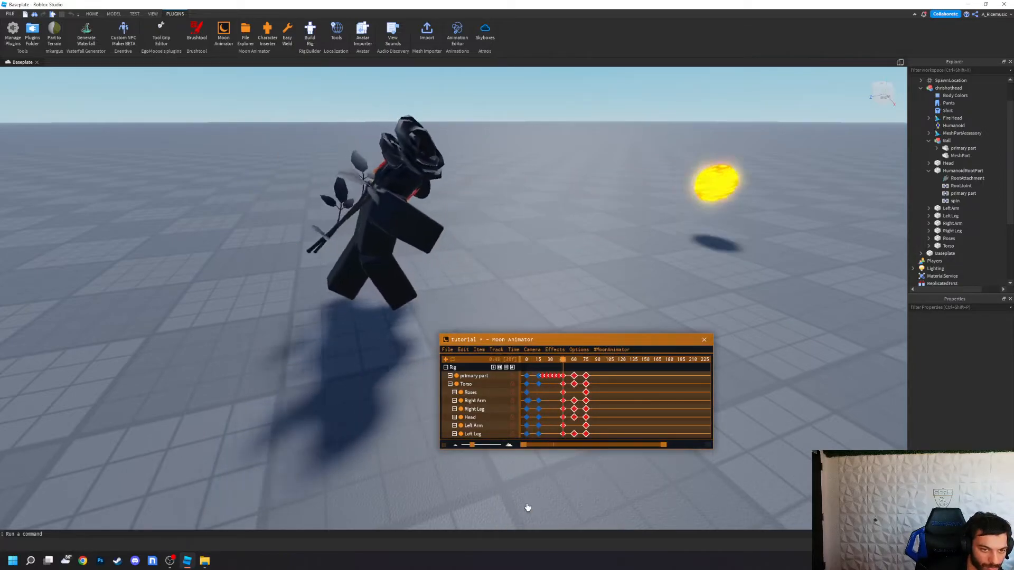
# Step: Shift every keyframe from frame 15 onward as one group so that it starts at frame 31, and replay the animation
pyautogui.moveTo(527, 360); pyautogui.dragTo(593, 455)
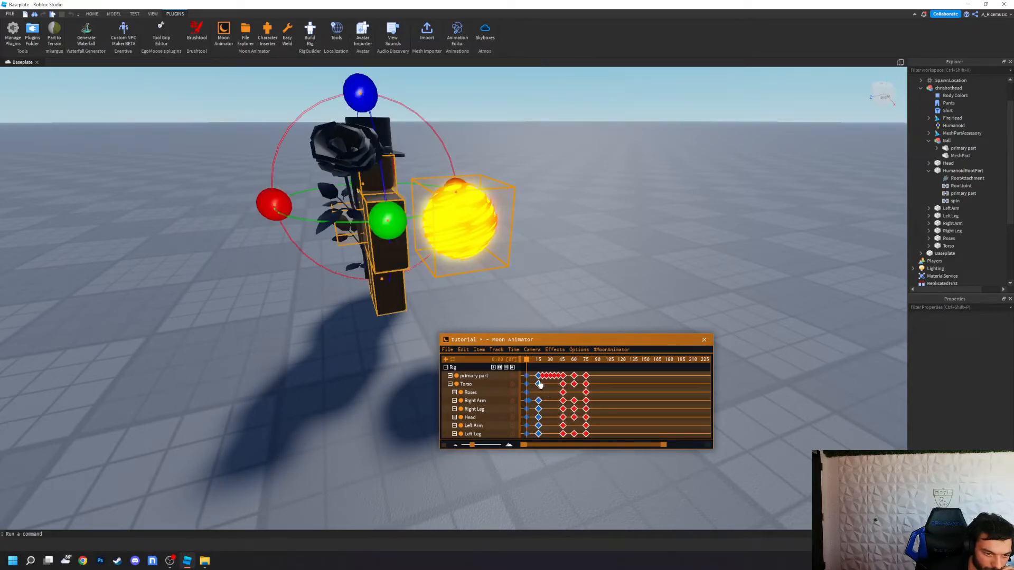
pyautogui.moveTo(538, 379); pyautogui.dragTo(555, 445)
pyautogui.click(551, 361)
pyautogui.press('space')
# Step: Set the easing of all keyframes from frame 0 through frame 31 to Sine In and replay the animation
pyautogui.click(518, 376)
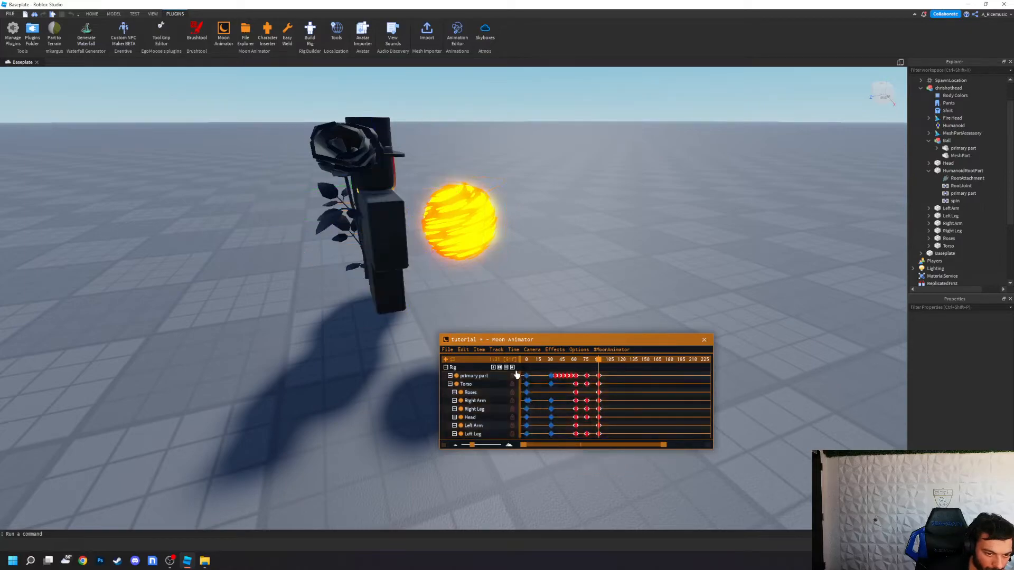
pyautogui.moveTo(529, 367); pyautogui.dragTo(554, 446)
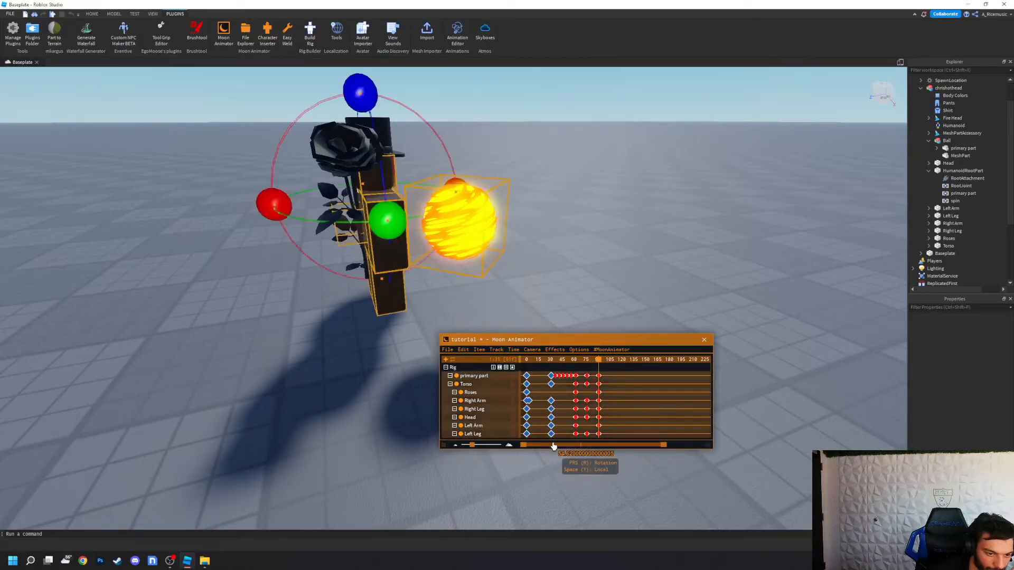
pyautogui.press('7')
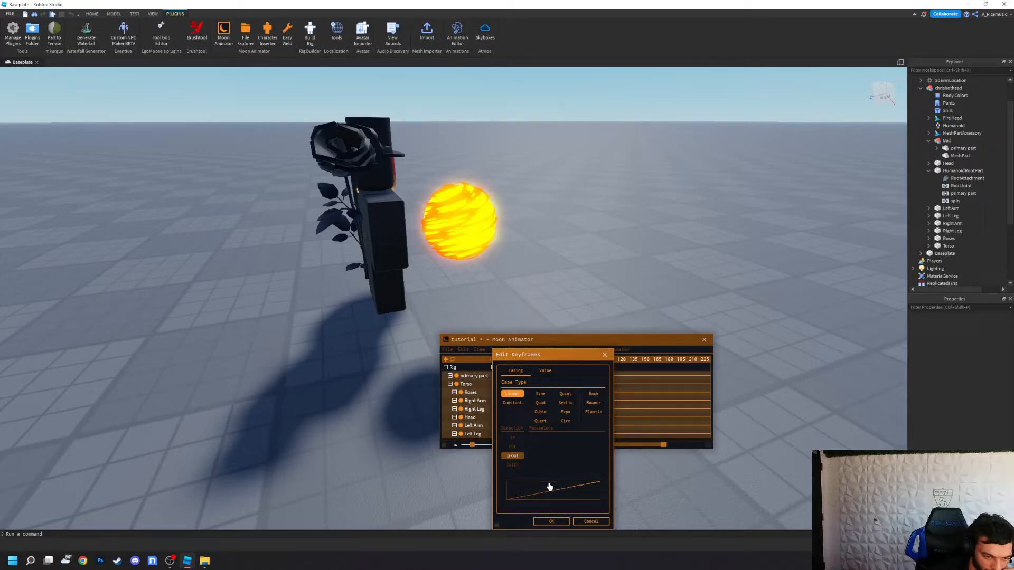
pyautogui.click(541, 396)
pyautogui.click(518, 439)
pyautogui.click(551, 522)
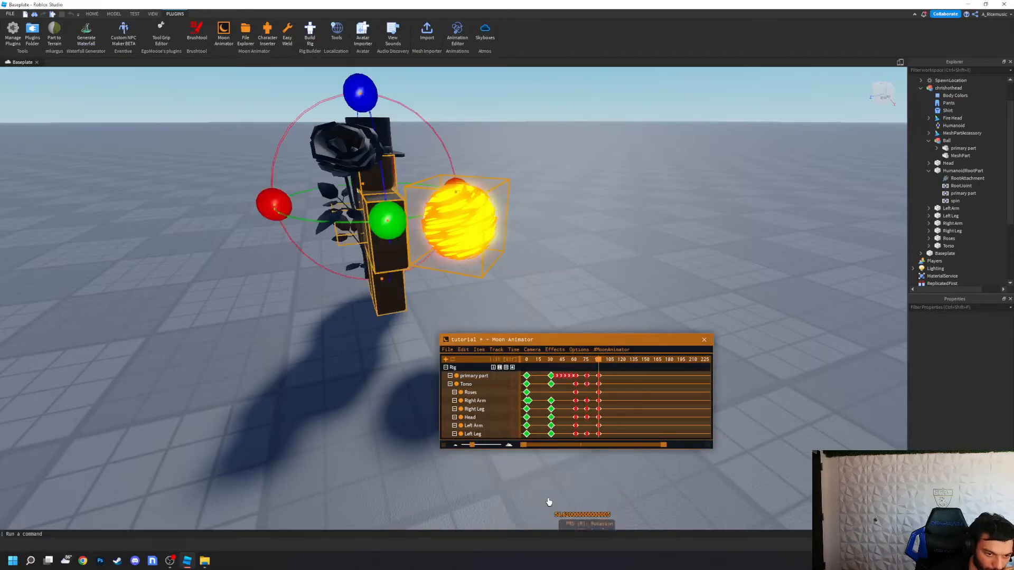
pyautogui.press('space')
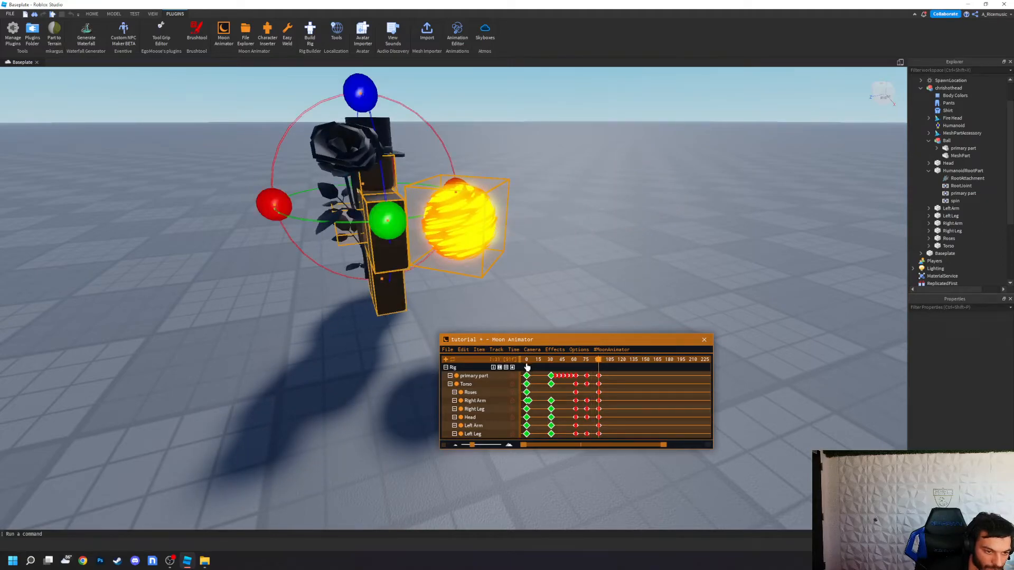
pyautogui.click(526, 367)
pyautogui.press('space')
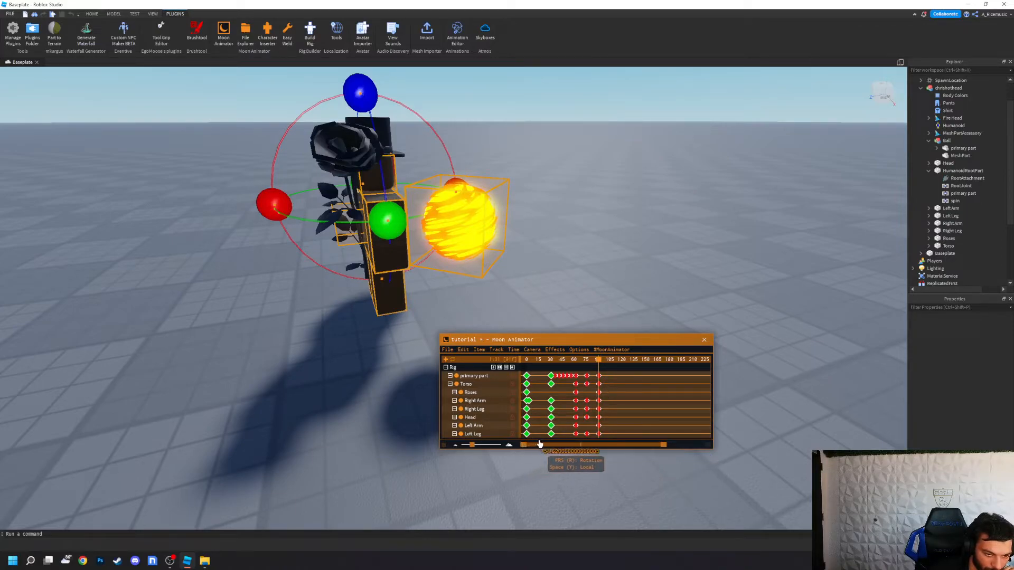
# Step: Respace the primary part's five spin keyframes to frames 35, 39, 43, 47 and 51 and replay the animation
pyautogui.moveTo(522, 444); pyautogui.dragTo(546, 445)
pyautogui.moveTo(578, 362); pyautogui.dragTo(554, 364)
pyautogui.moveTo(524, 445); pyautogui.dragTo(539, 445)
pyautogui.moveTo(633, 447); pyautogui.dragTo(580, 447)
pyautogui.click(627, 395)
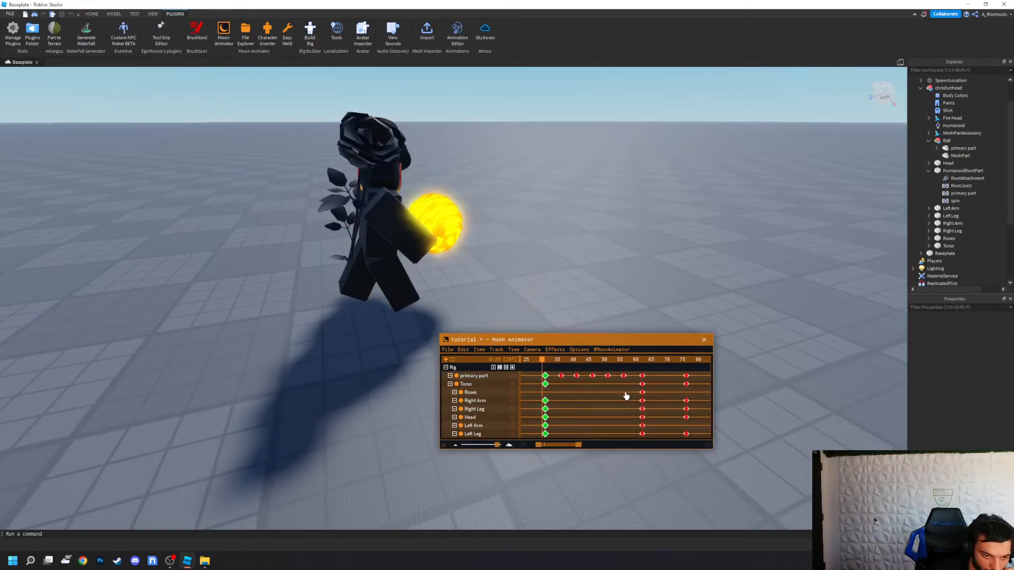
pyautogui.click(561, 377)
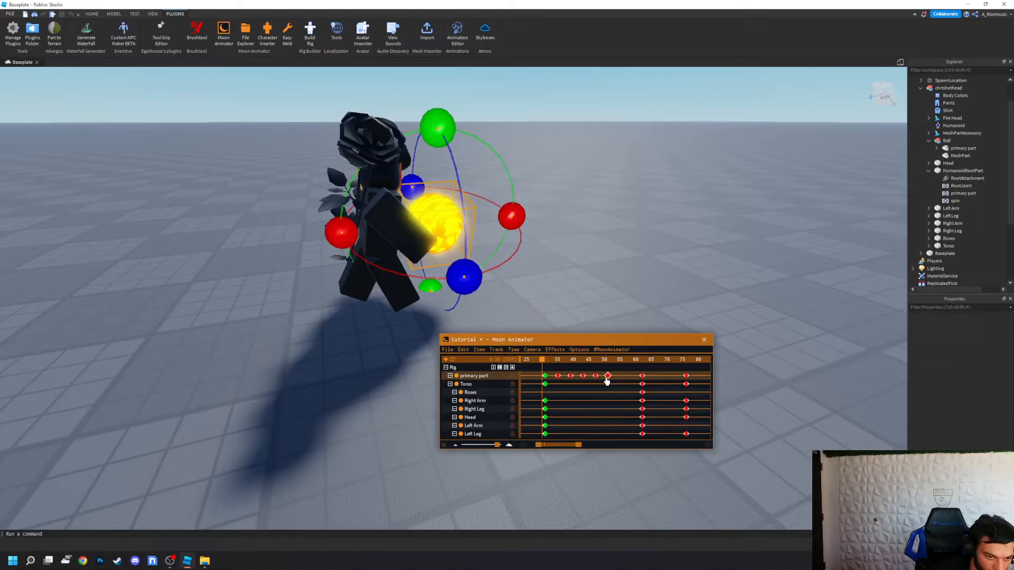
pyautogui.press('space')
pyautogui.press('space')
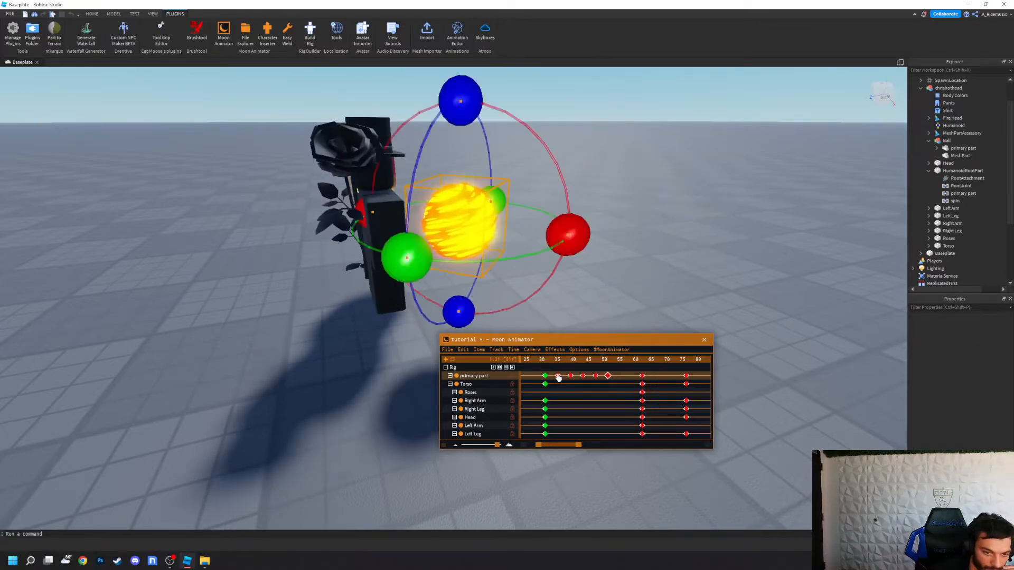
# Step: Tighten the primary part's five spin keyframes to frames 35, 38, 41, 44 and 47 and replay the animation
pyautogui.click(545, 363)
pyautogui.moveTo(545, 363); pyautogui.dragTo(528, 365)
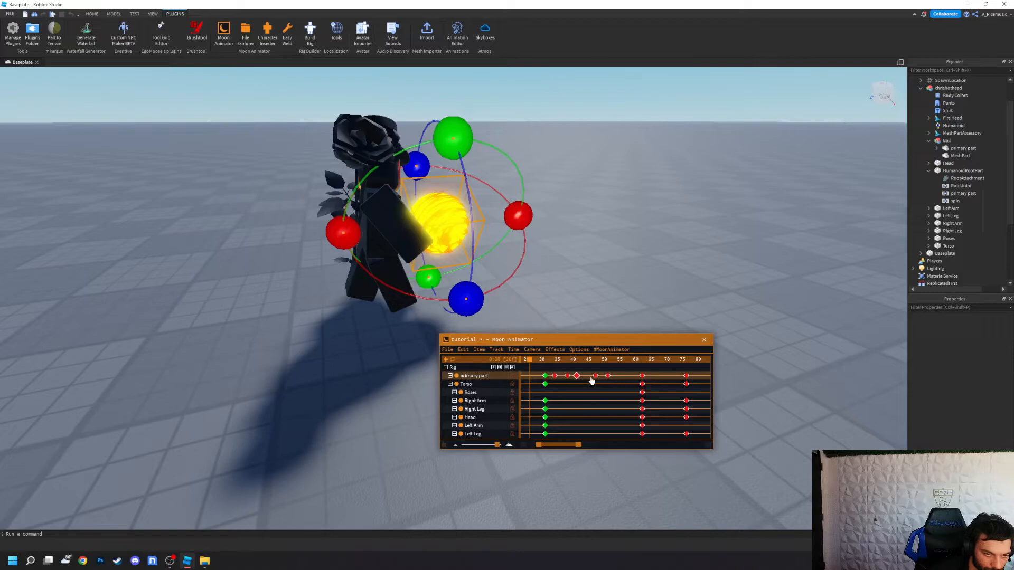
pyautogui.moveTo(608, 376); pyautogui.dragTo(560, 378)
pyautogui.press('space')
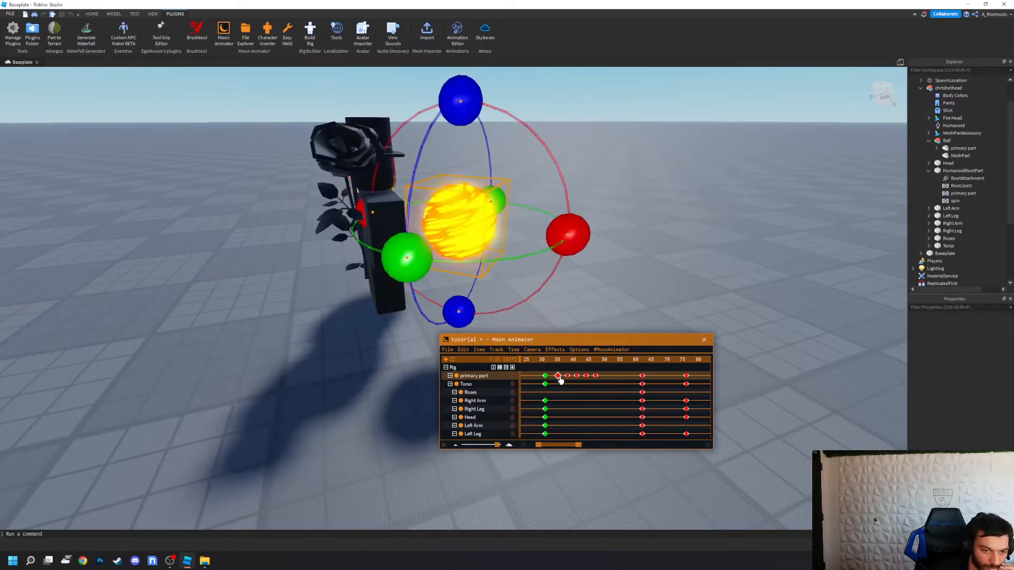
# Step: Check the Ball's flight around frames 50 to 62, move the primary part's fifth spin keyframe to frame 50, and replay
pyautogui.click(635, 361)
pyautogui.click(635, 361)
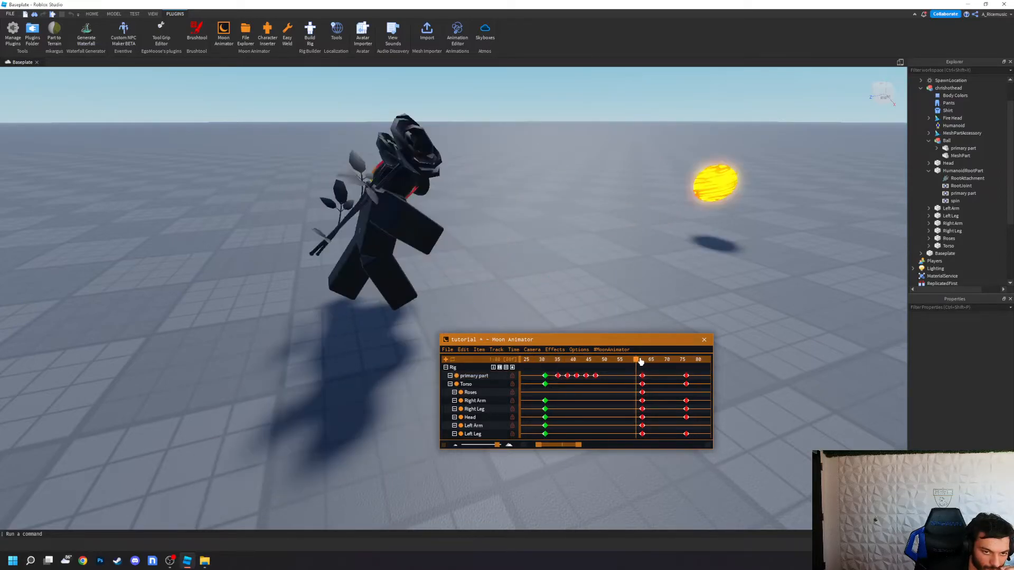
pyautogui.click(642, 363)
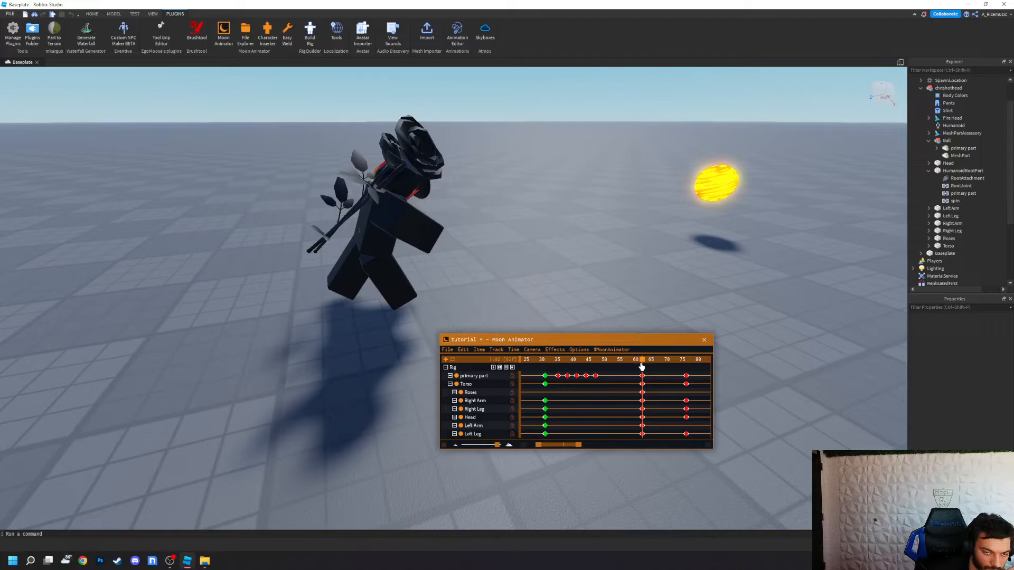
pyautogui.click(619, 363)
pyautogui.moveTo(620, 363); pyautogui.dragTo(607, 364)
pyautogui.press('space')
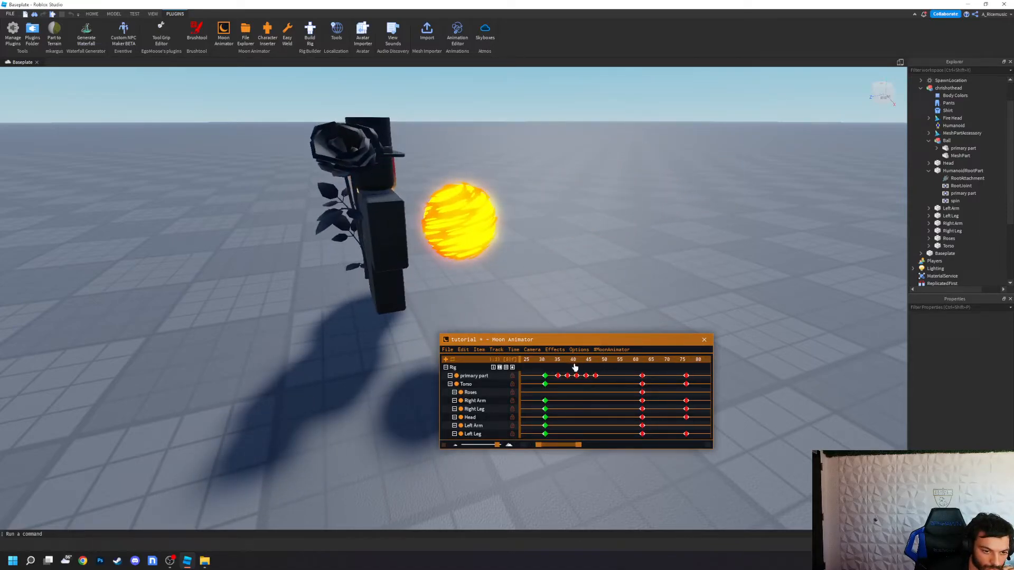
pyautogui.press('space')
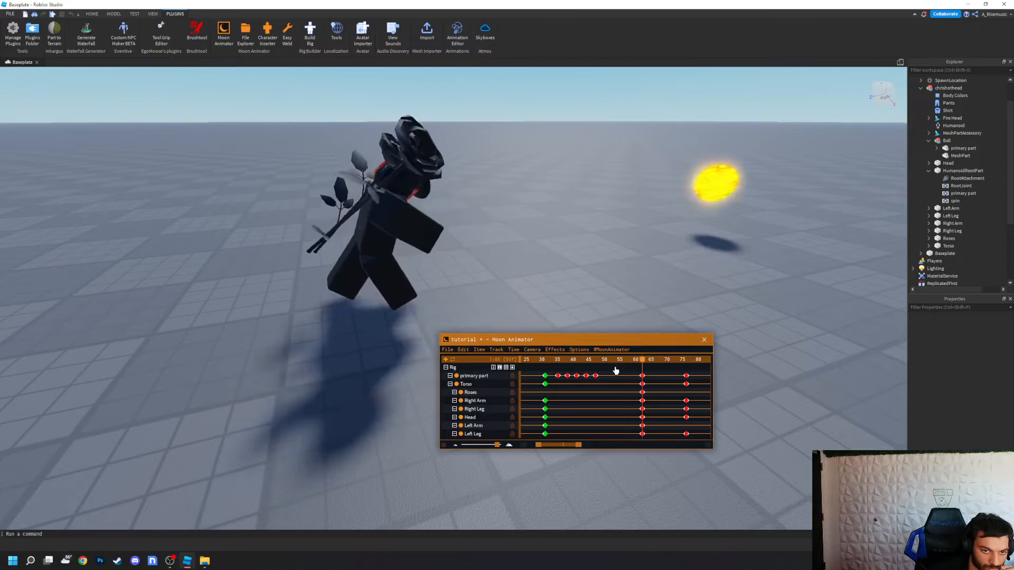
pyautogui.moveTo(596, 375); pyautogui.dragTo(605, 378)
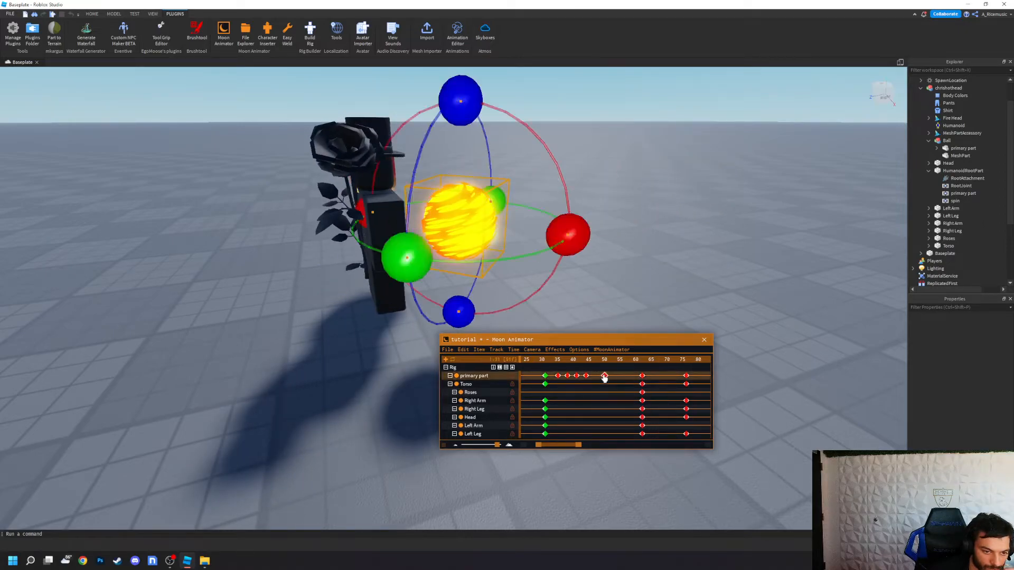
pyautogui.press('space')
# Step: Export the rig's finished animation from Moon Animator into the MoonAnimatorExport folder in ServerStorage
pyautogui.moveTo(645, 319); pyautogui.dragTo(645, 319, button='right')
pyautogui.moveTo(636, 344); pyautogui.dragTo(589, 331)
pyautogui.scroll(-3, 546, 407)
pyautogui.scroll(-4, 547, 407)
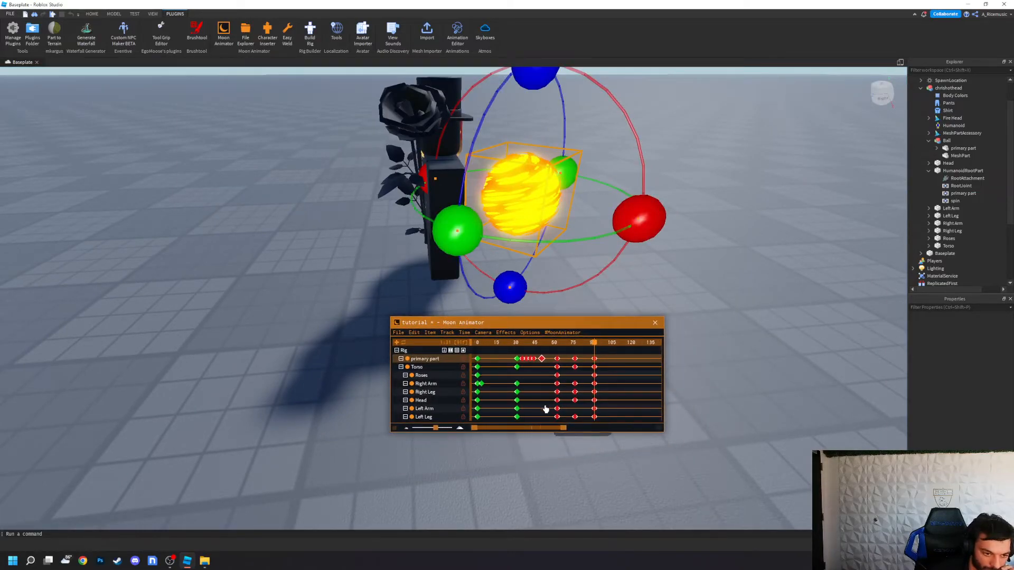
pyautogui.click(396, 333)
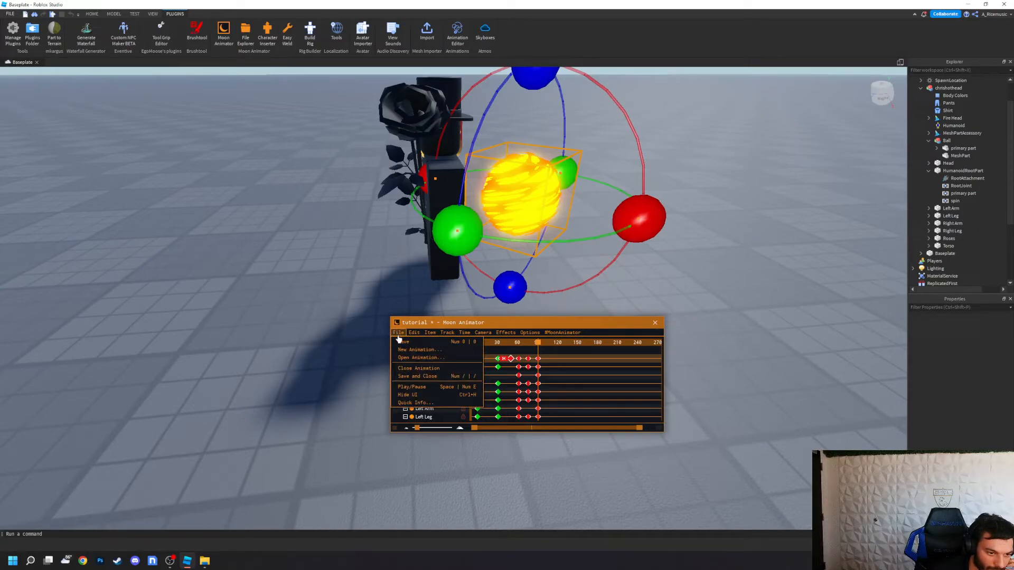
pyautogui.click(430, 332)
pyautogui.click(595, 382)
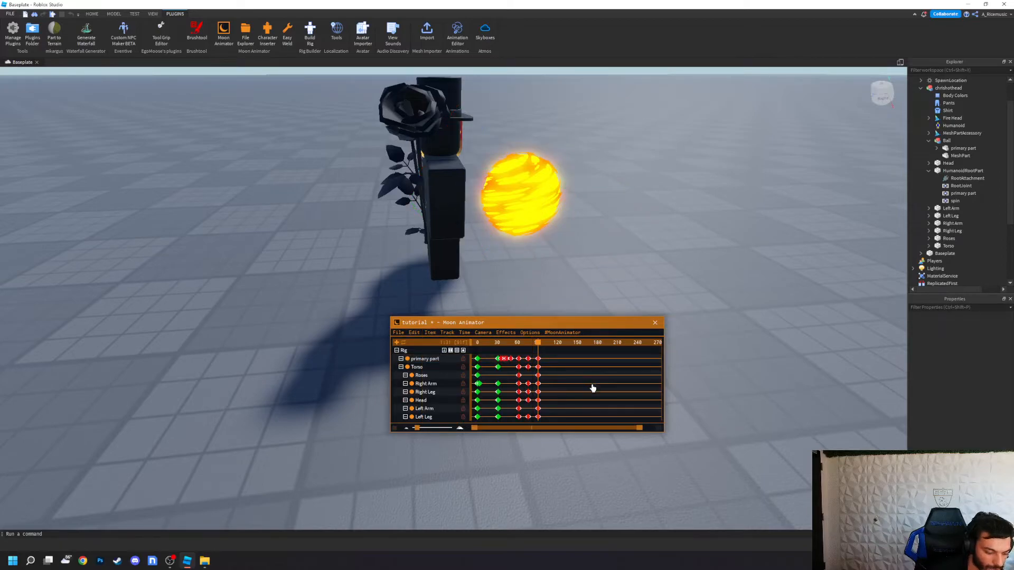
pyautogui.press('5')
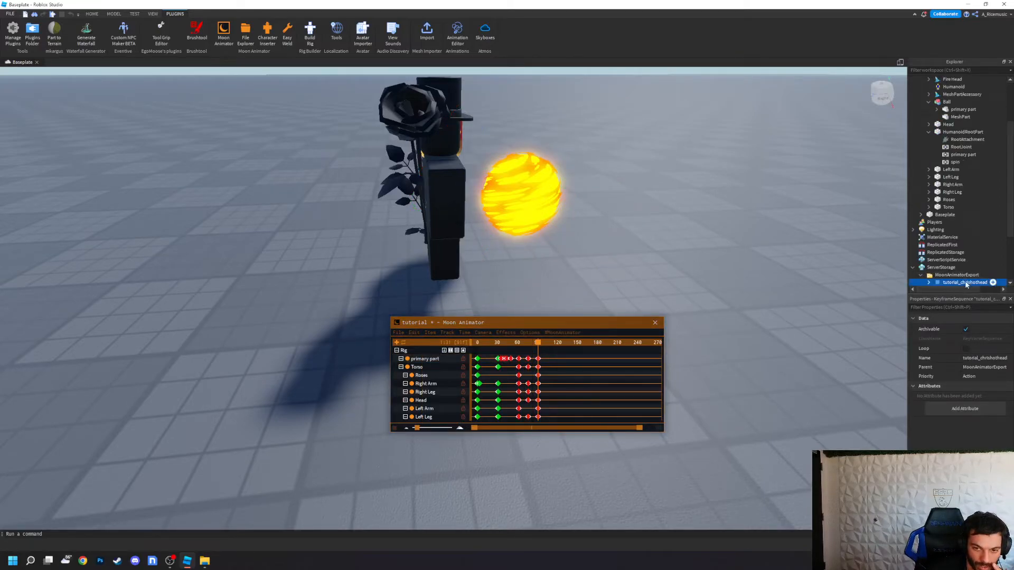
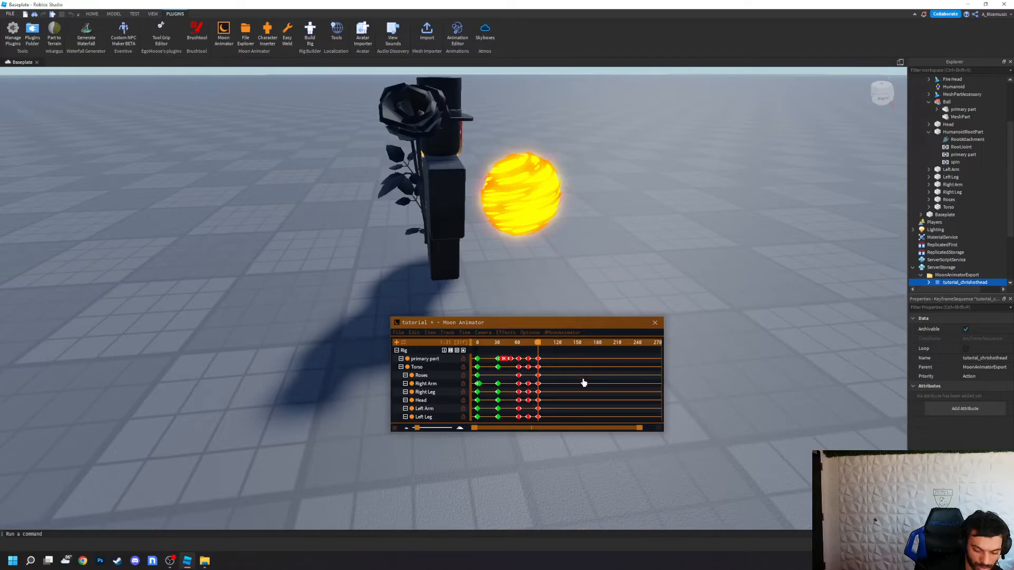
# Step: Close the animation editor and open the Roblox publishing settings for the exported keyframe sequence in ServerStorage
pyautogui.click(595, 394)
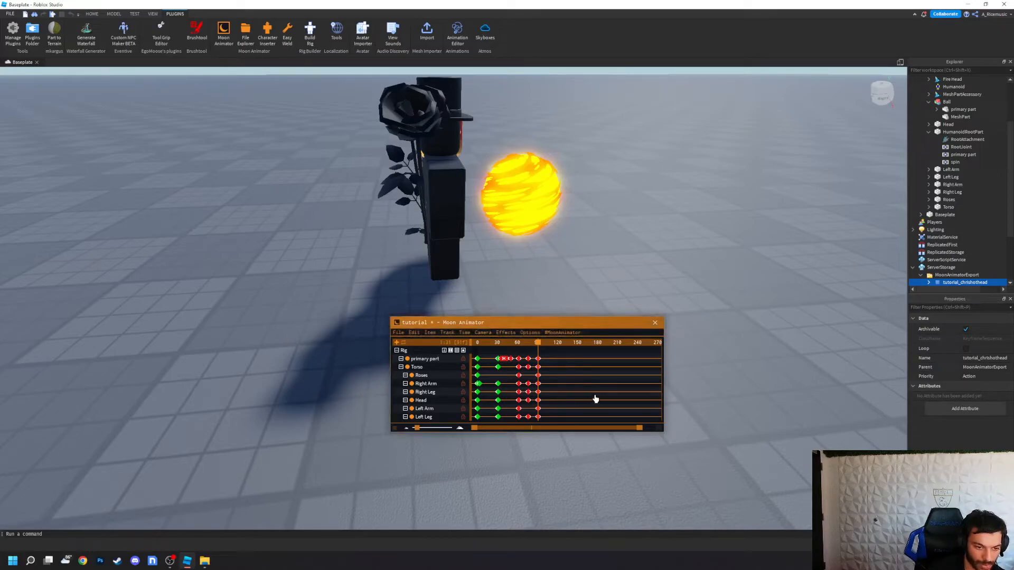
pyautogui.press('Escape')
pyautogui.click(965, 282)
pyautogui.rightClick(967, 281)
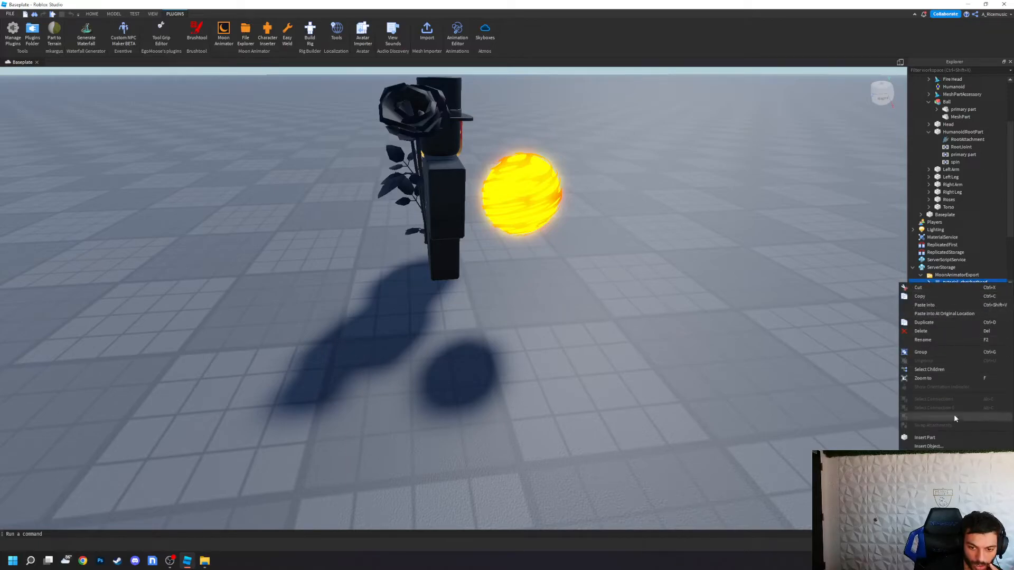
pyautogui.click(932, 466)
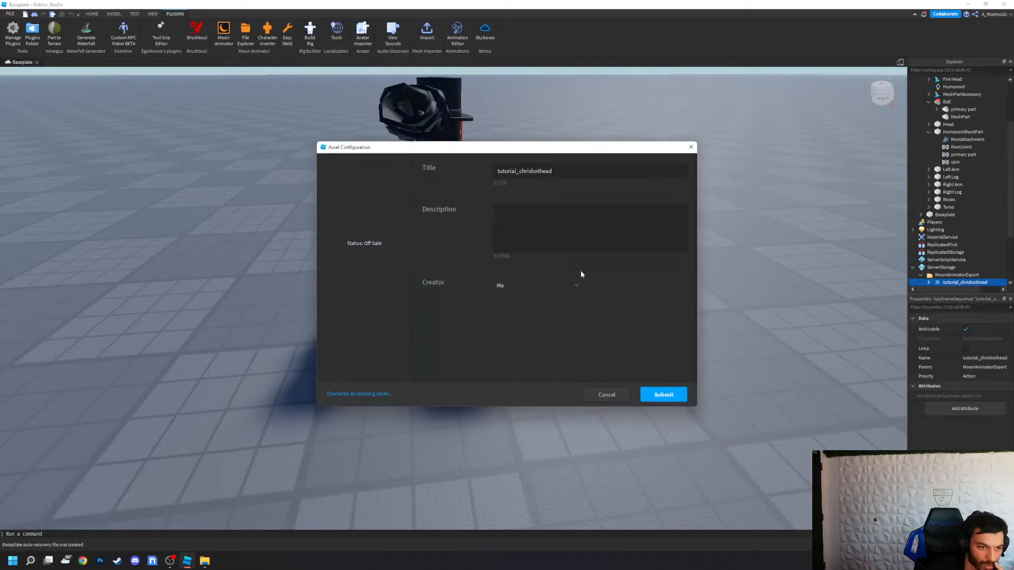
# Step: Submit the animation to Roblox under the title Tutorial_attack and copy its asset ID
pyautogui.moveTo(552, 171); pyautogui.dragTo(482, 169)
pyautogui.press('BackSpace')
pyautogui.write('Tutorial_')
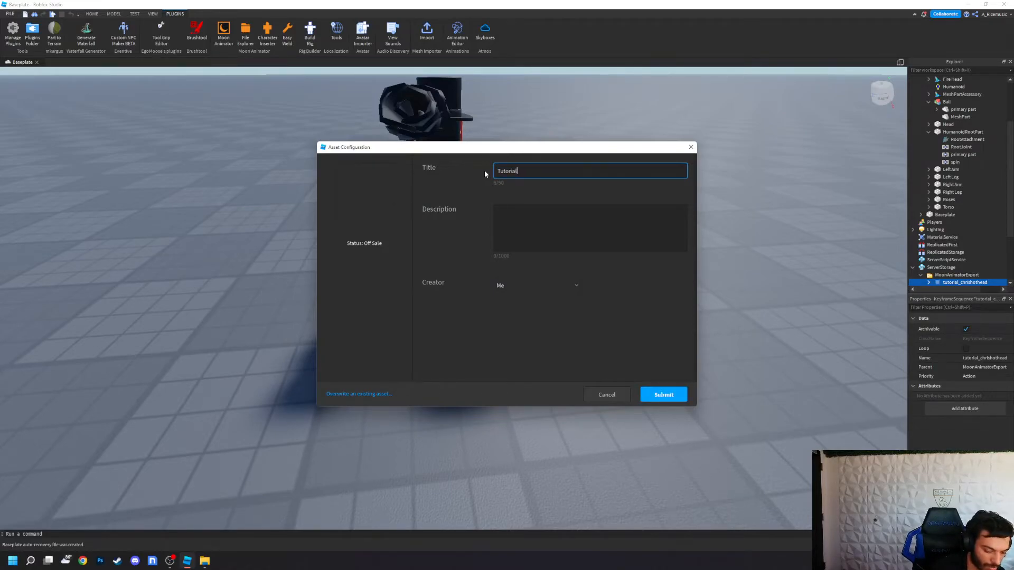
pyautogui.write('attac')
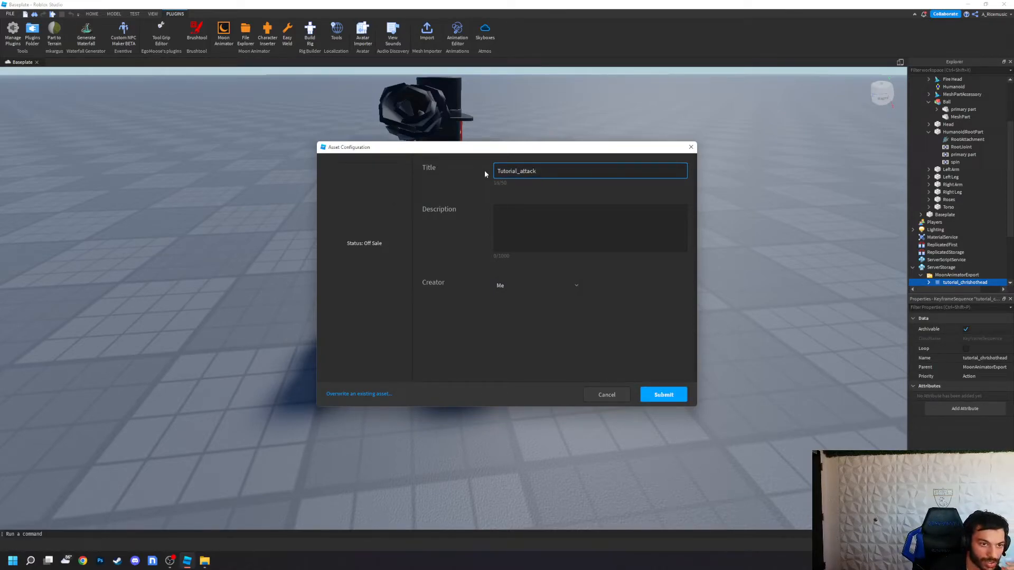
pyautogui.write('k')
pyautogui.click(664, 394)
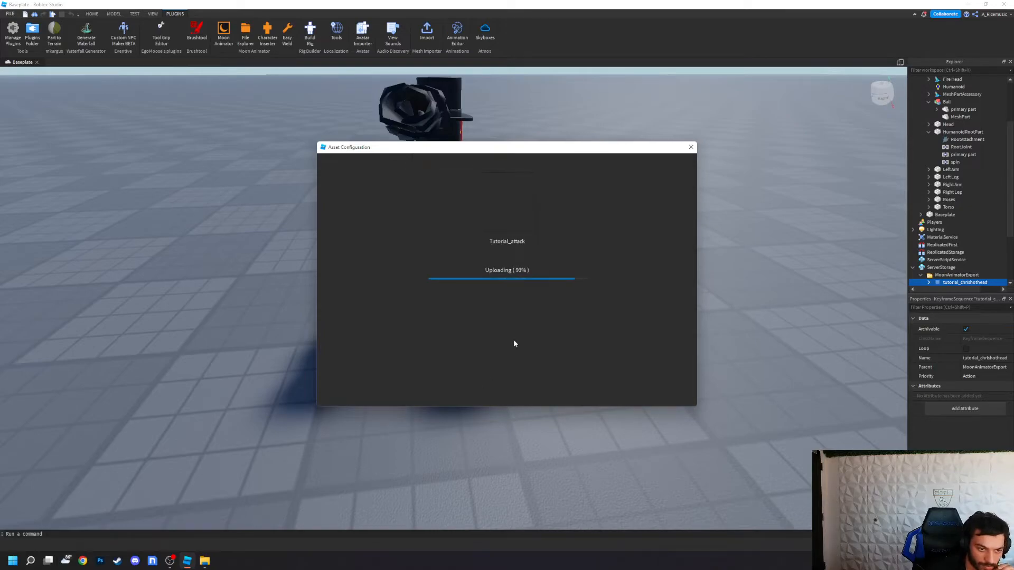
pyautogui.click(526, 253)
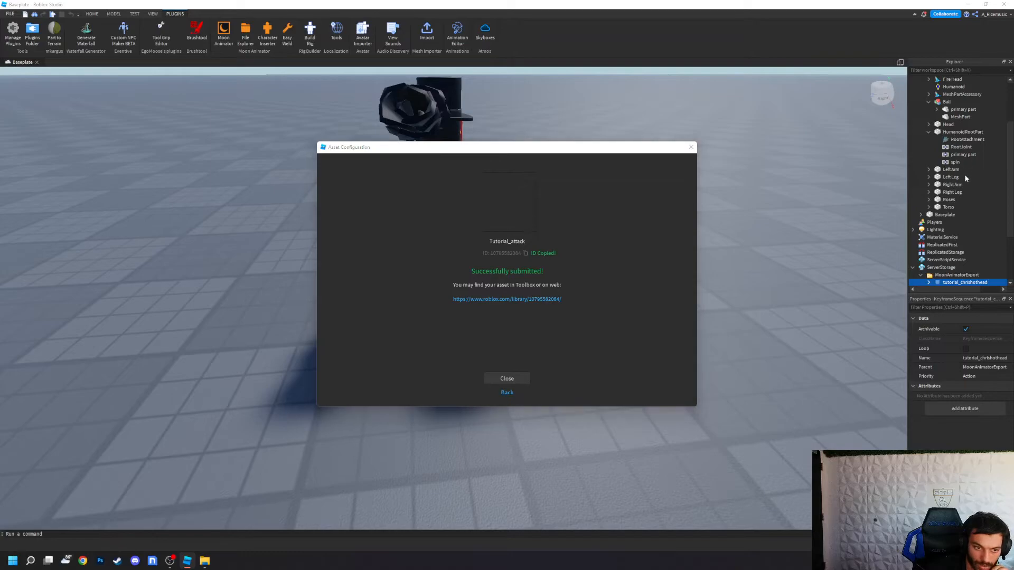
pyautogui.click(526, 378)
# Step: Add a Script to the character model in Workspace and insert an Animation object inside that Script
pyautogui.scroll(3, 967, 165)
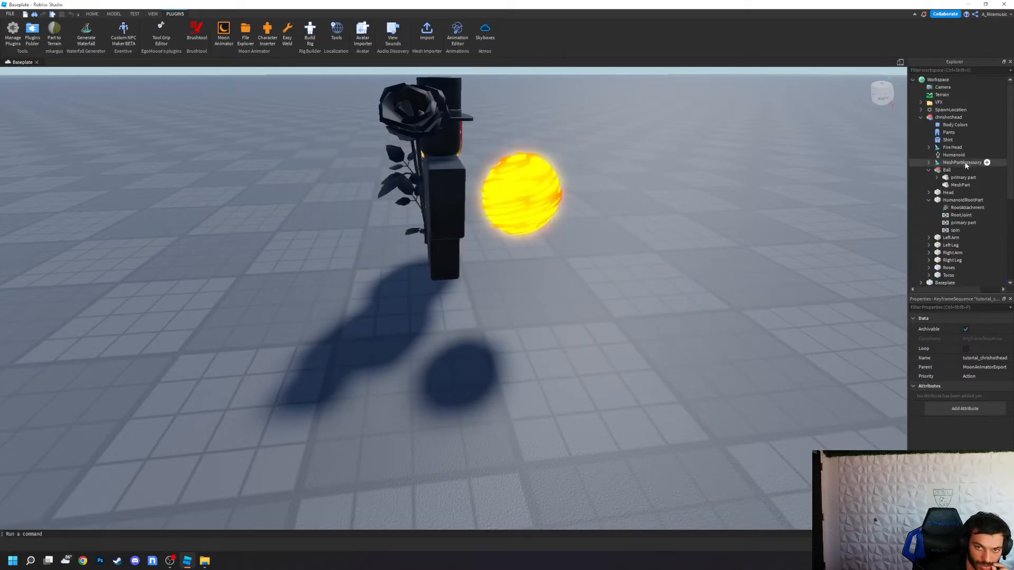
pyautogui.click(967, 117)
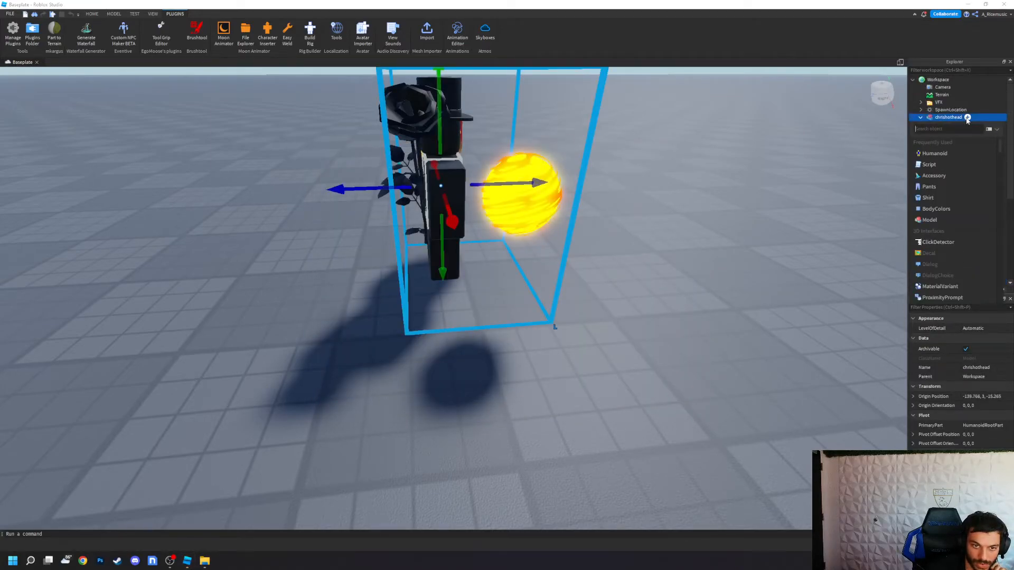
pyautogui.click(929, 165)
pyautogui.click(960, 171)
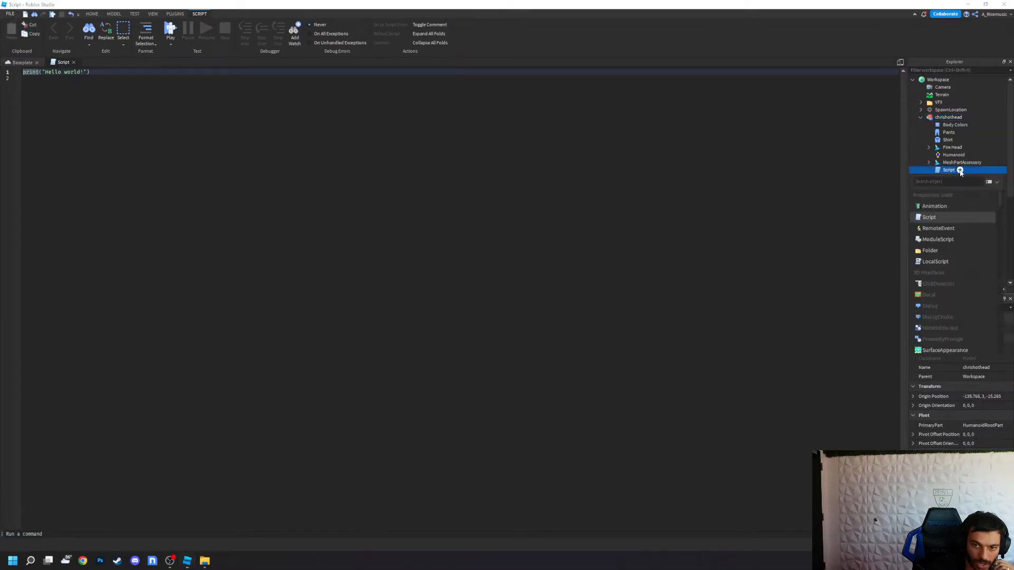
pyautogui.click(950, 207)
pyautogui.click(957, 180)
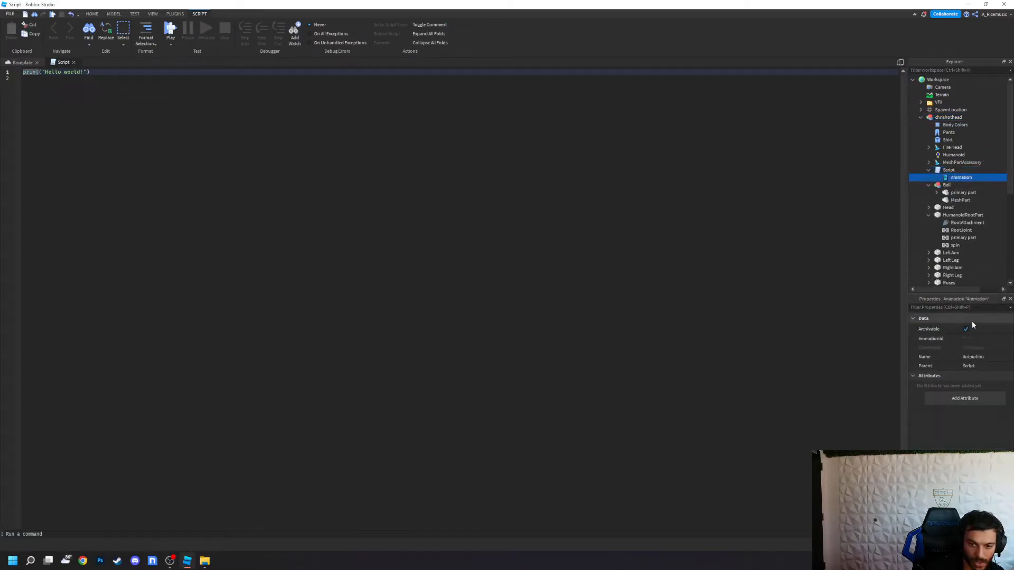
# Step: Set the Animation object's AnimationId to the copied asset ID
pyautogui.click(976, 338)
pyautogui.hotkey('ctrl', 'v')
pyautogui.press('Return')
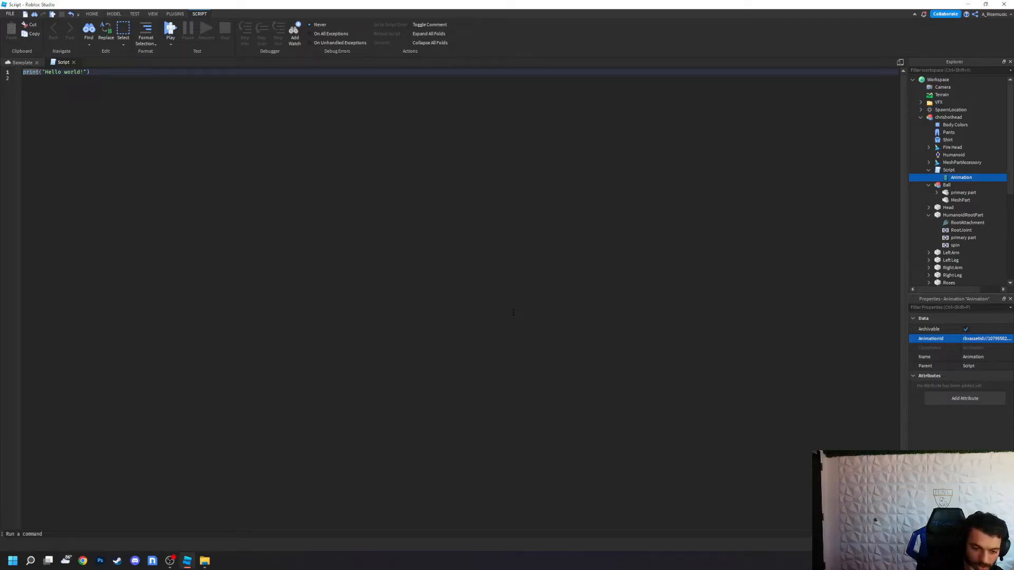
pyautogui.click(22, 63)
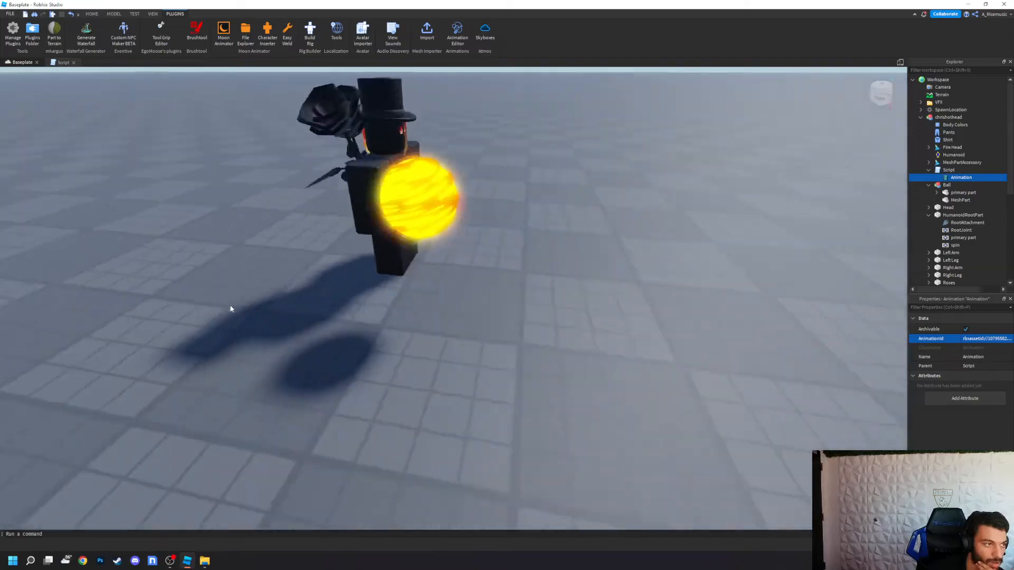
pyautogui.moveTo(229, 304); pyautogui.dragTo(230, 304, button='right')
pyautogui.scroll(-5, 234, 305)
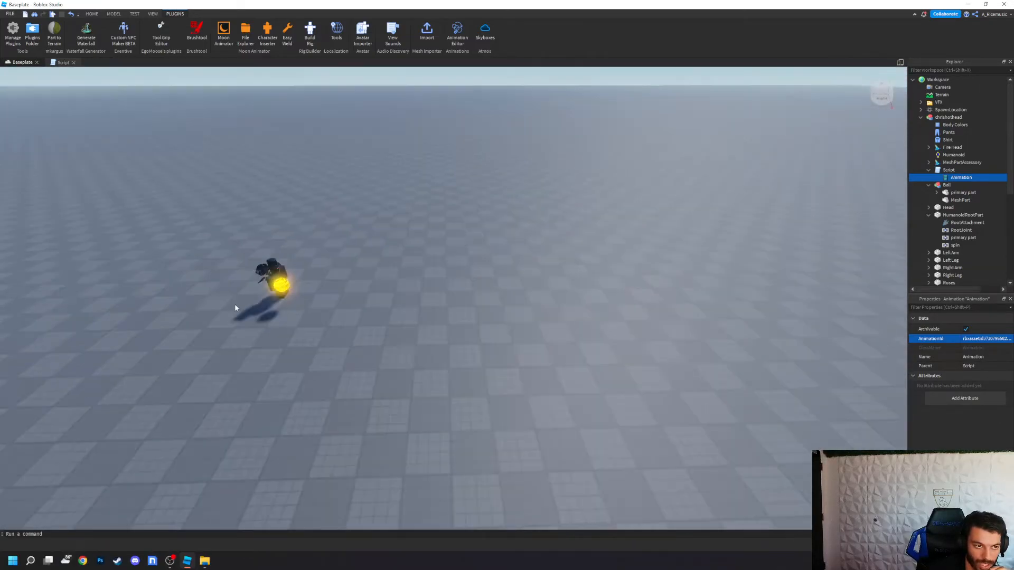
pyautogui.scroll(3, 237, 309)
pyautogui.scroll(3, 238, 313)
pyautogui.scroll(-3, 252, 314)
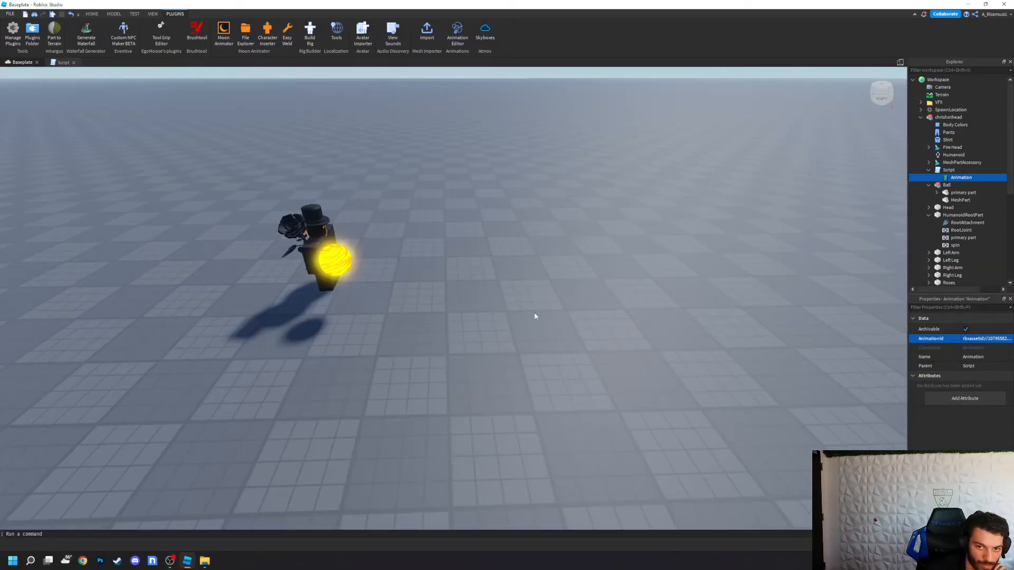
# Step: Replace the Script's default code with the line local character = script.Parent
pyautogui.click(953, 169)
pyautogui.click(952, 169)
pyautogui.doubleClick(938, 172)
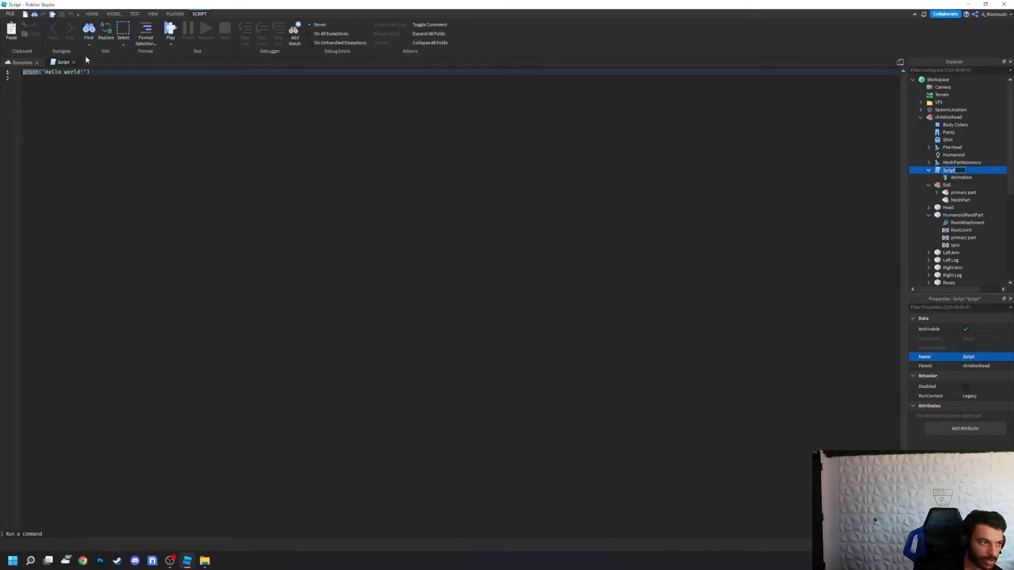
pyautogui.hotkey('ctrl', 'a')
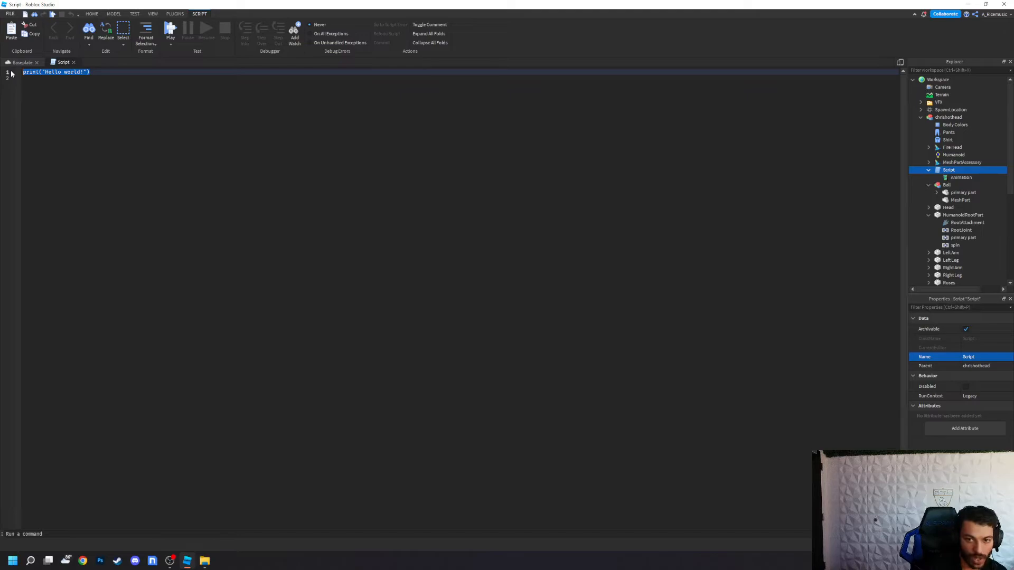
pyautogui.press('BackSpace')
pyautogui.write('local')
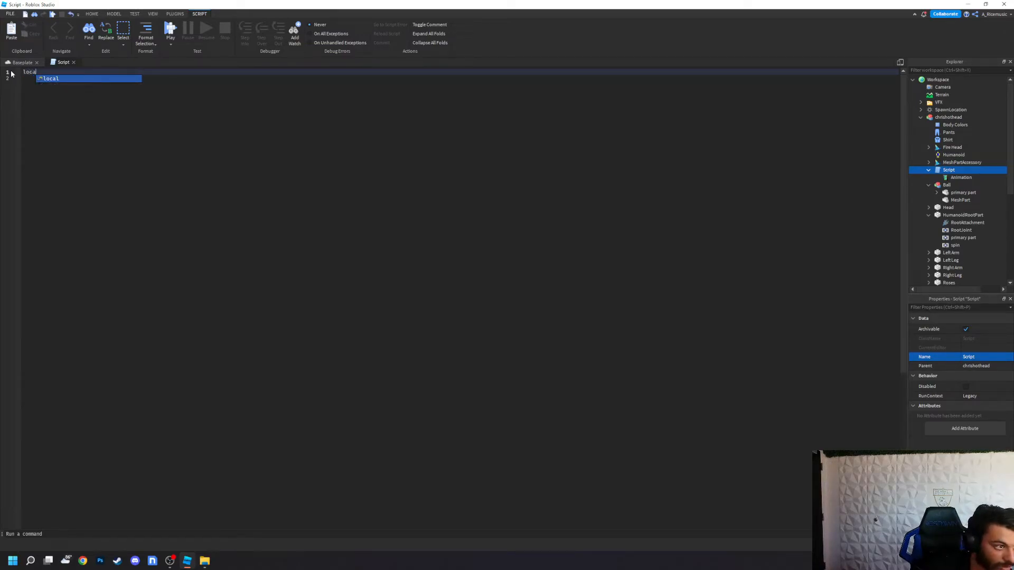
pyautogui.write(' charac')
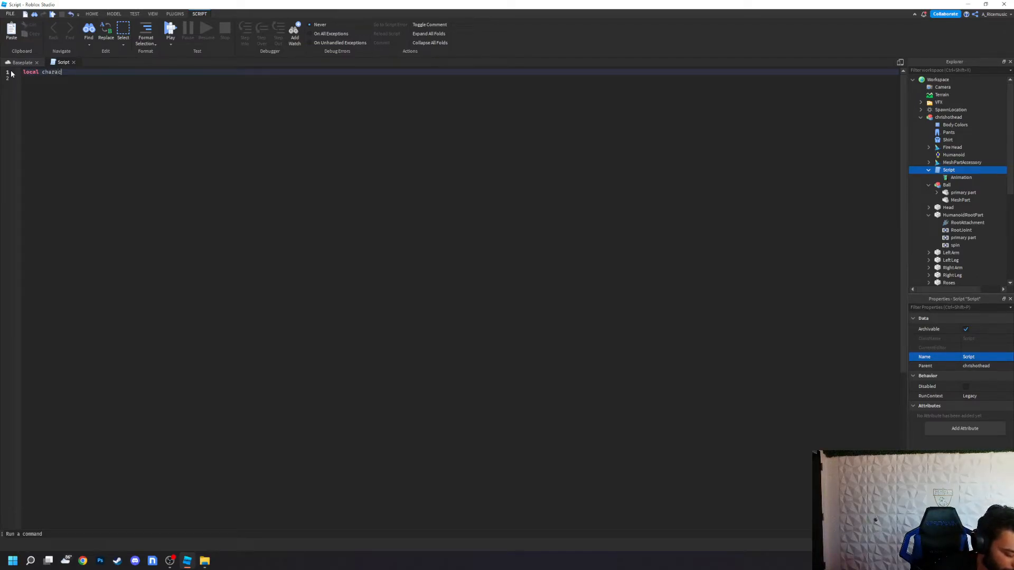
pyautogui.write('ter = script')
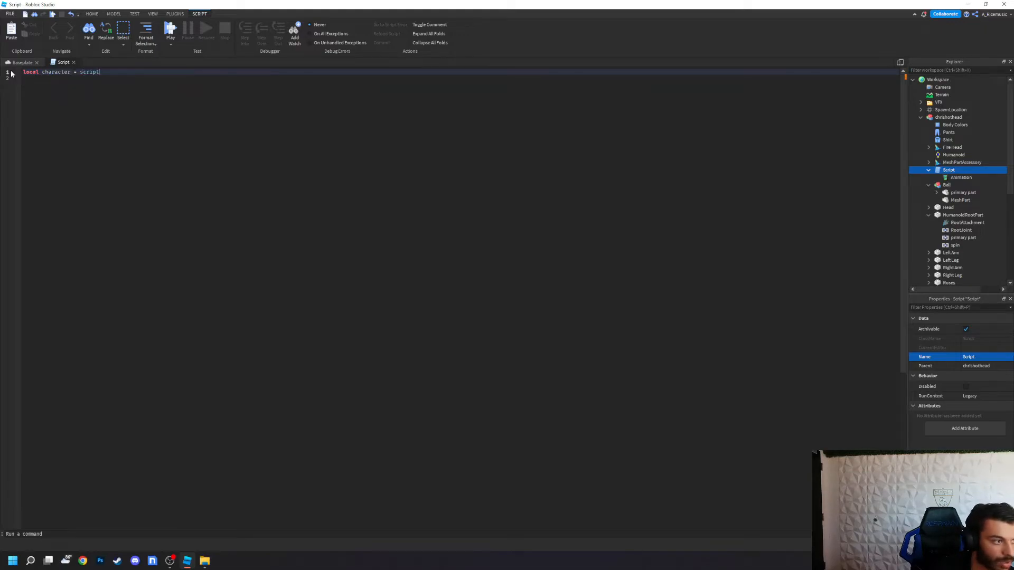
pyautogui.write('.Parent')
pyautogui.press('Return')
pyautogui.press('Return')
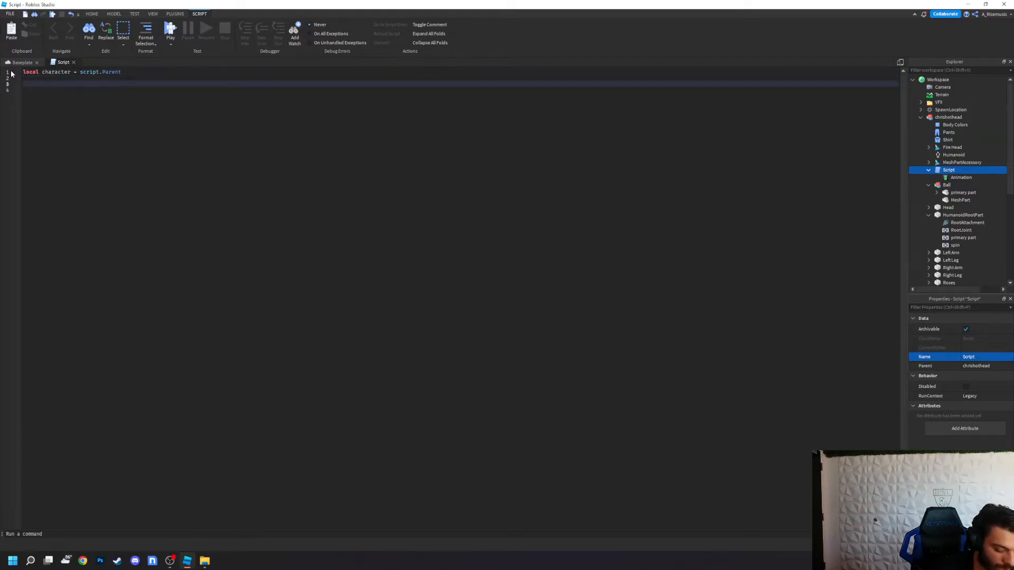
# Step: Add the line local humanoid = character:FindFirstChild("Humanoid") below the character variable
pyautogui.write('local humanoid =')
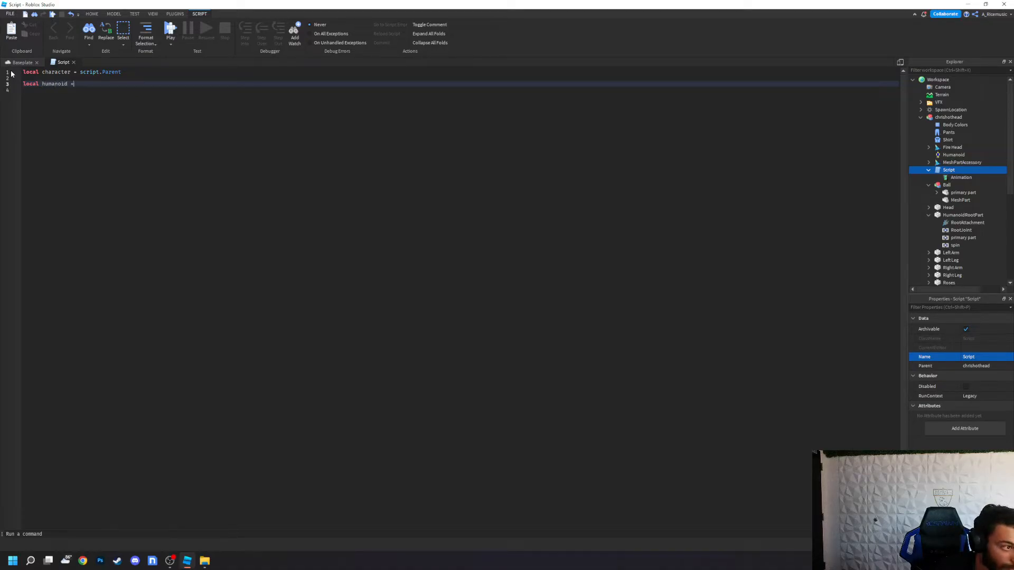
pyautogui.write('c')
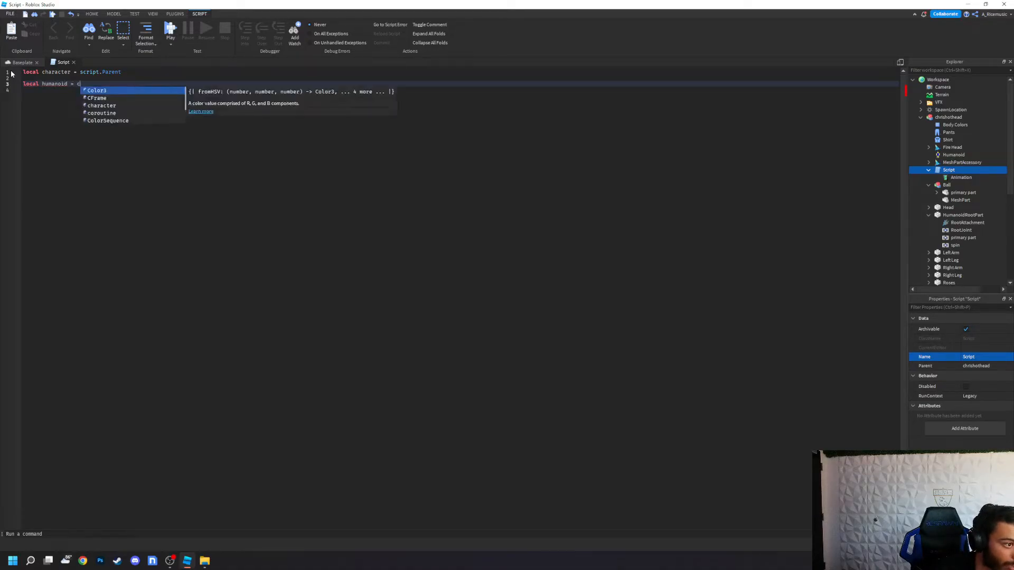
pyautogui.press('Escape')
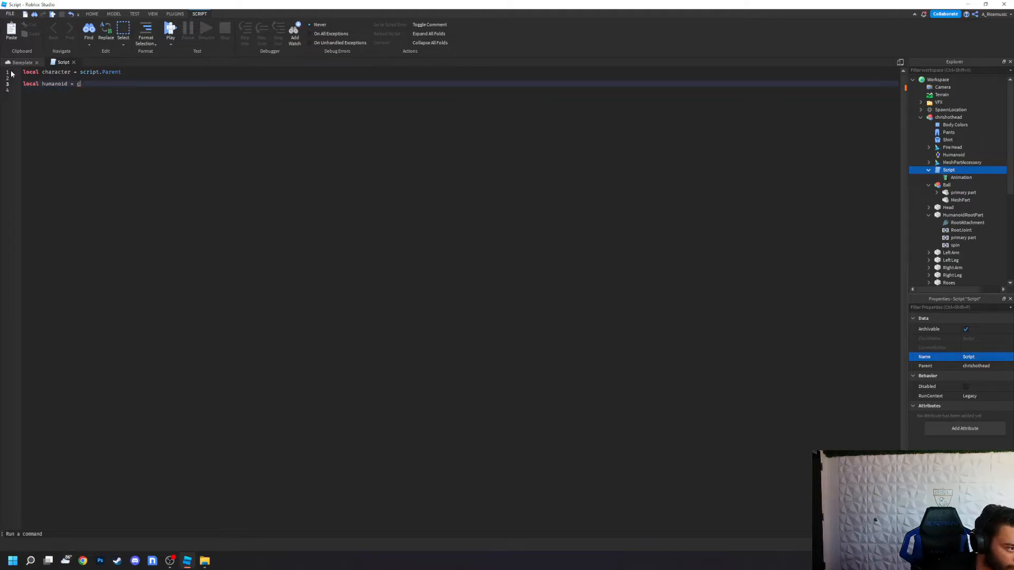
pyautogui.write('c')
pyautogui.write('haracter:F')
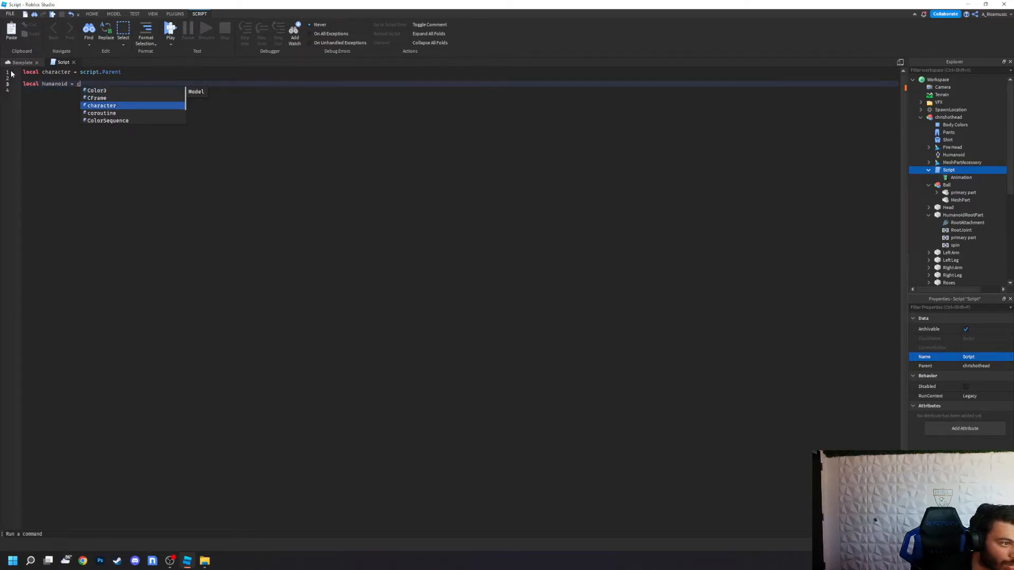
pyautogui.write('indFirstChild("Humano')
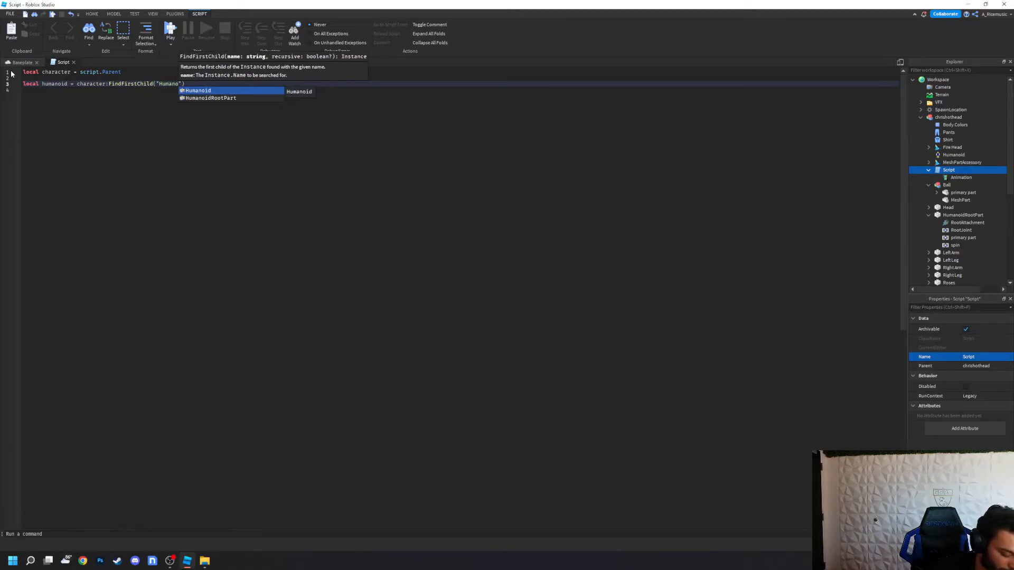
pyautogui.press('Tab')
pyautogui.press('Return')
pyautogui.press('Return')
pyautogui.press('Return')
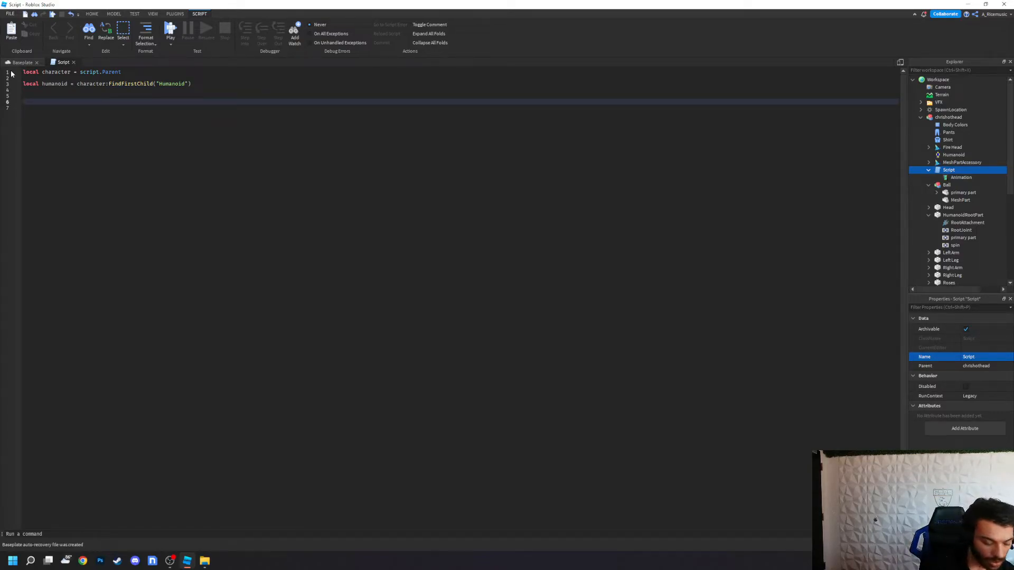
# Step: Add a while true do loop below the variables with a wait() call as its first line
pyautogui.write('while true do')
pyautogui.press('Return')
pyautogui.press('Return')
pyautogui.press('Return')
pyautogui.press('Up')
pyautogui.press('Up')
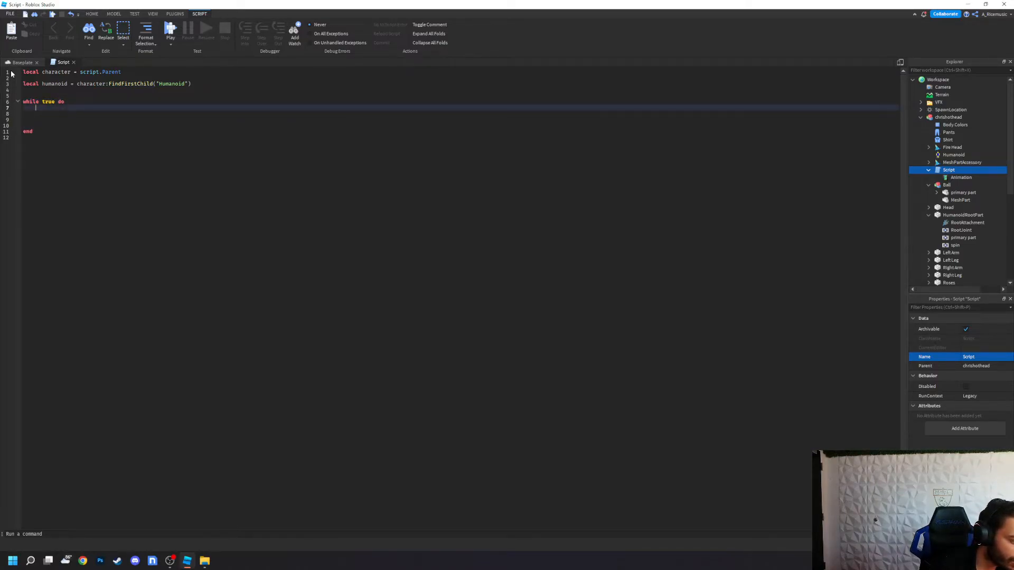
pyautogui.write('wai()')
pyautogui.press('Down')
pyautogui.press('Up')
pyautogui.press('End')
pyautogui.press('BackSpace')
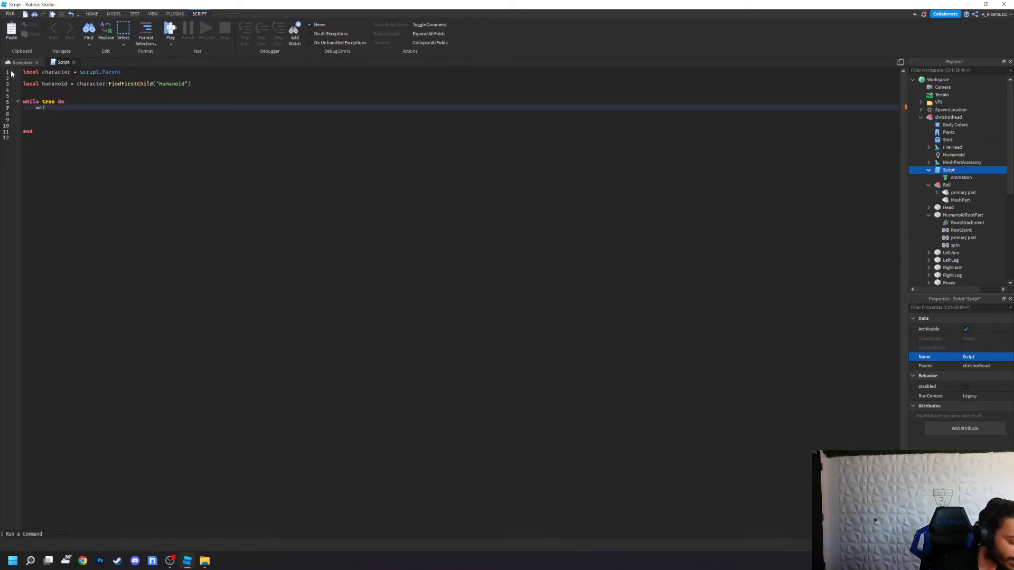
pyautogui.write('t()')
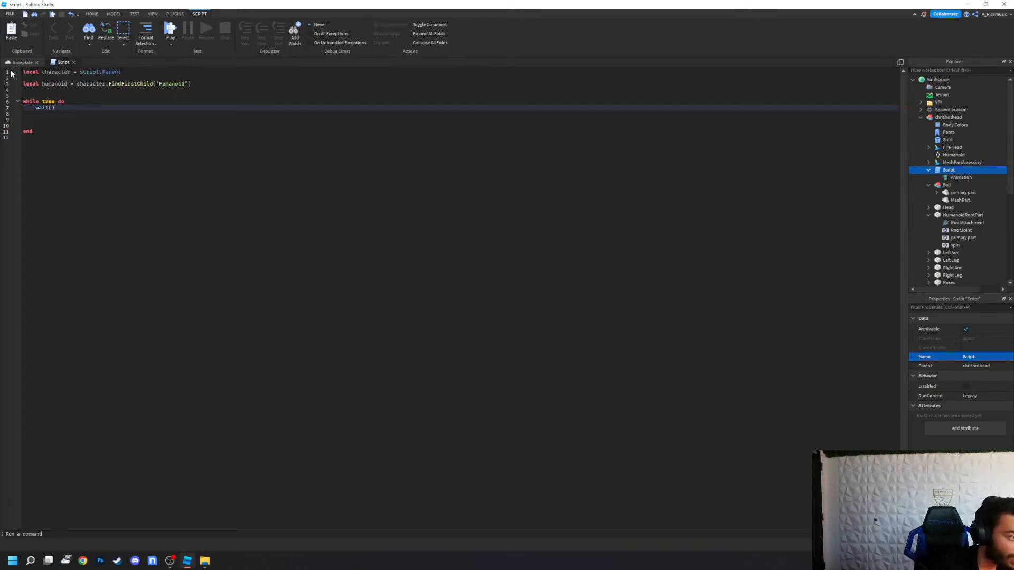
# Step: Set the delay in the loop's wait call to 2 seconds
pyautogui.press('Left')
pyautogui.write('2')
pyautogui.press('Down')
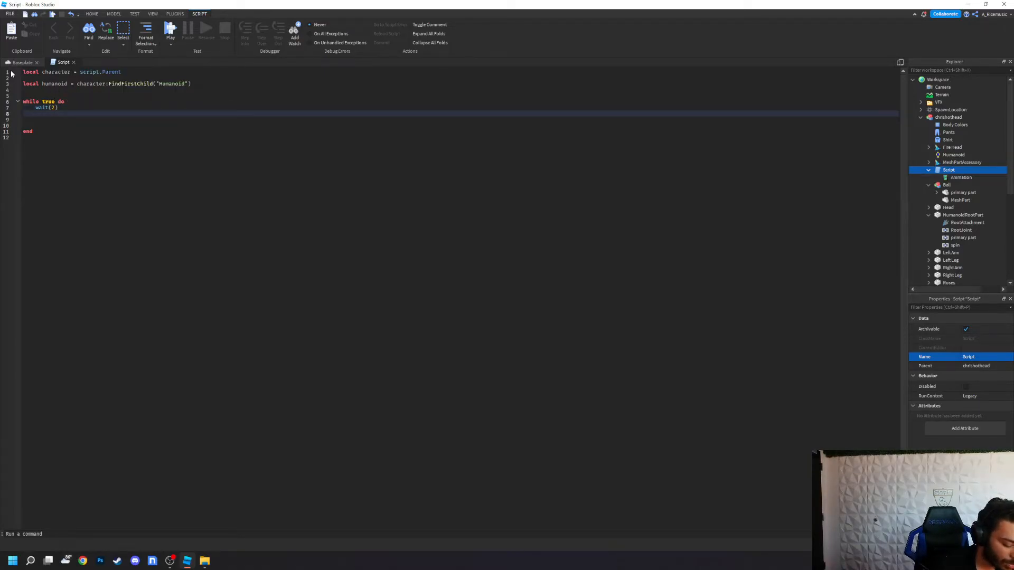
# Step: Add the line local anim = script.Animation between the humanoid variable and the loop
pyautogui.click(24, 95)
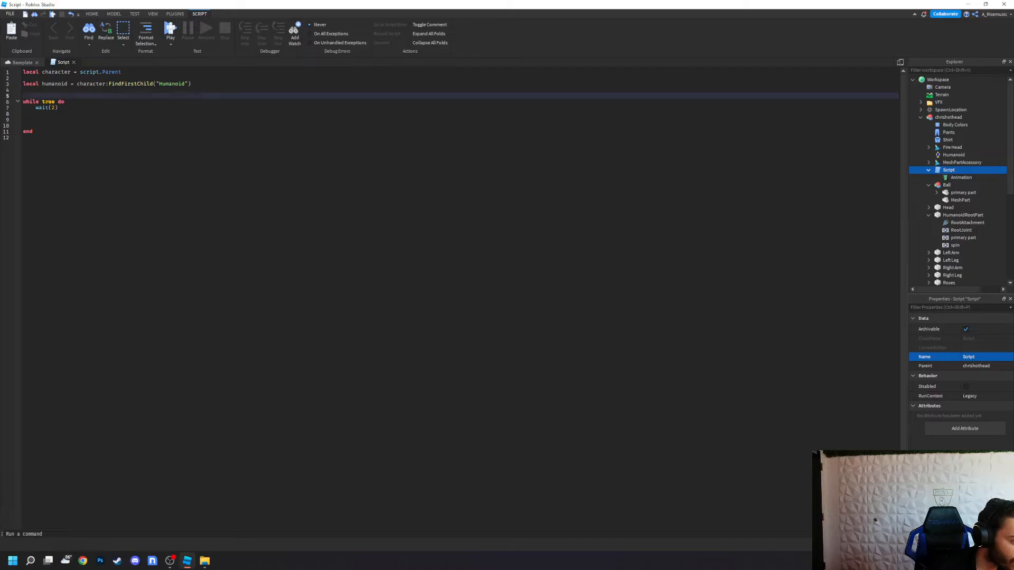
pyautogui.write('local ani')
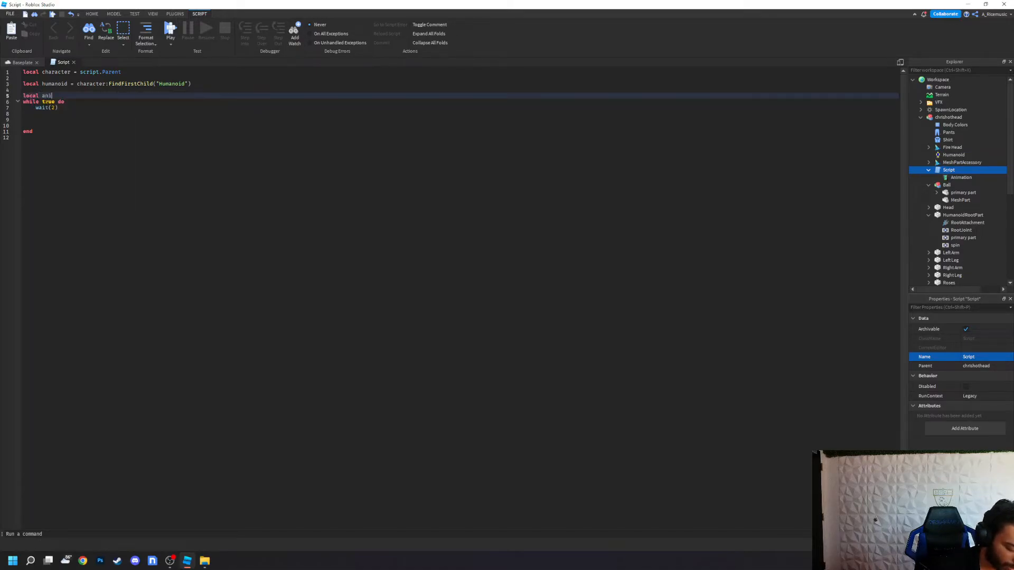
pyautogui.write('m = script.')
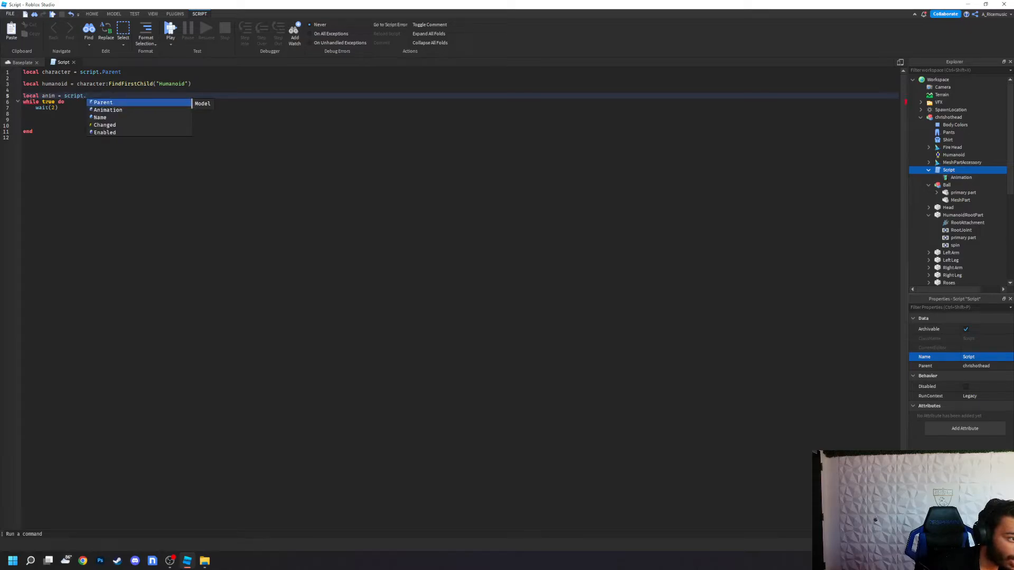
pyautogui.press('Down')
pyautogui.press('Return')
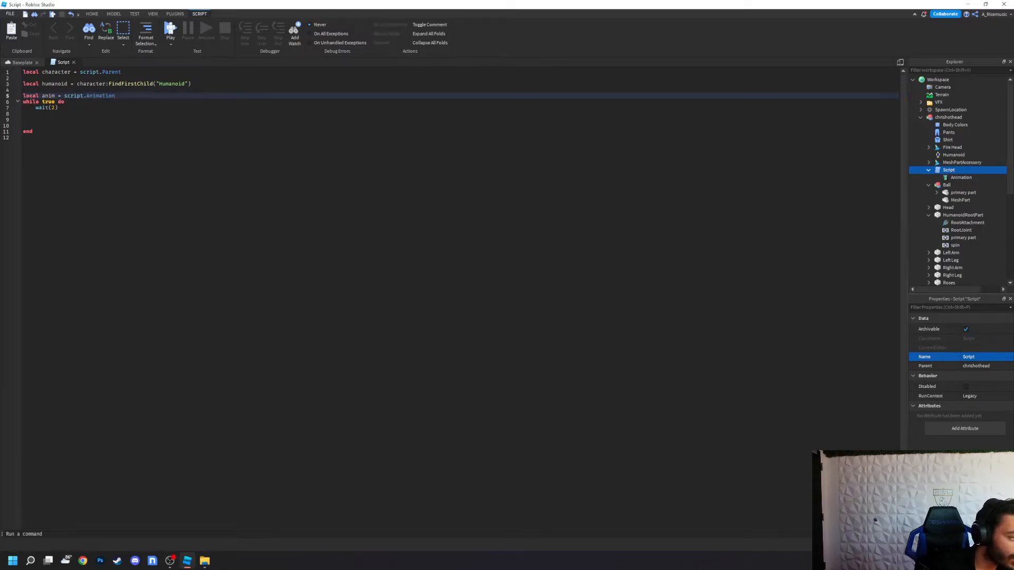
# Step: Add humanoid:LoadAnimation(anim):Play() below the wait call inside the loop
pyautogui.click(34, 114)
pyautogui.write('humanoid:')
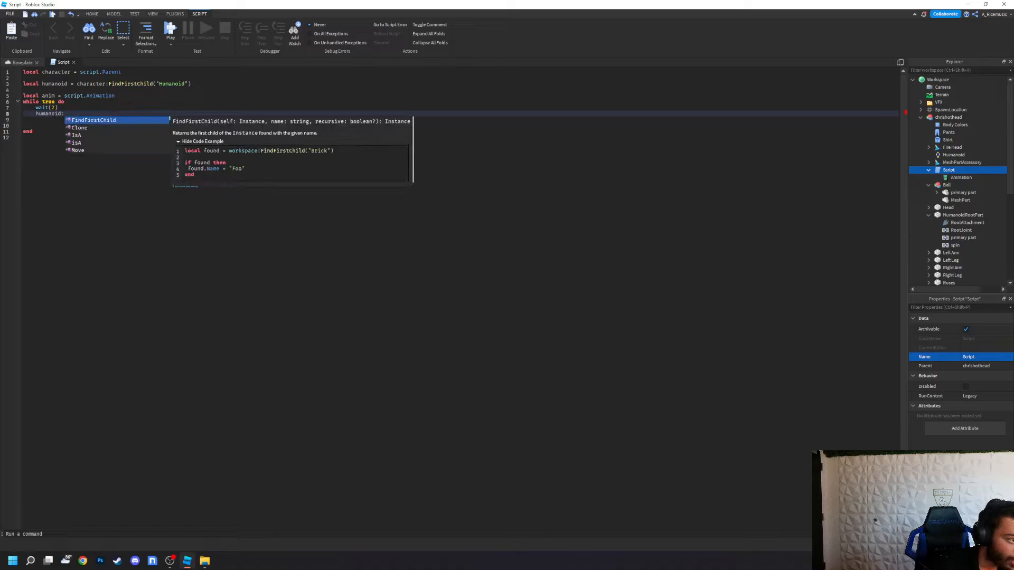
pyautogui.write('LoadAnimation()anim')
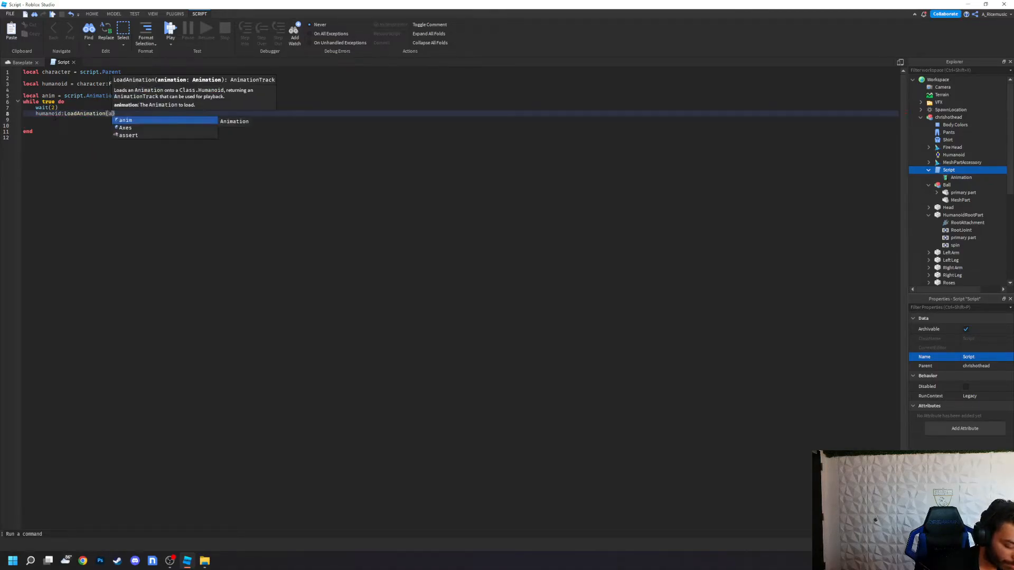
pyautogui.press('Right')
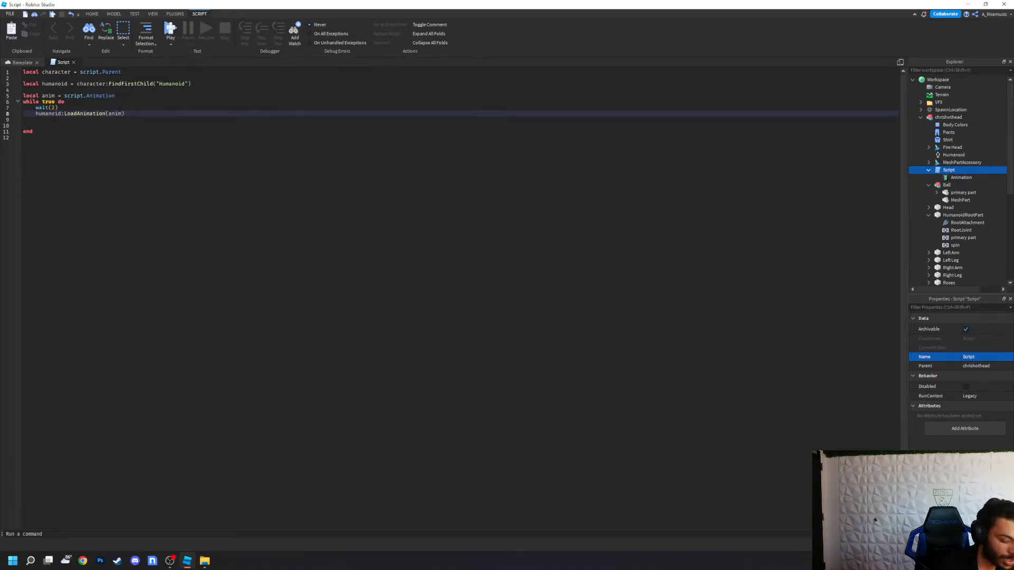
pyautogui.write(':Play()')
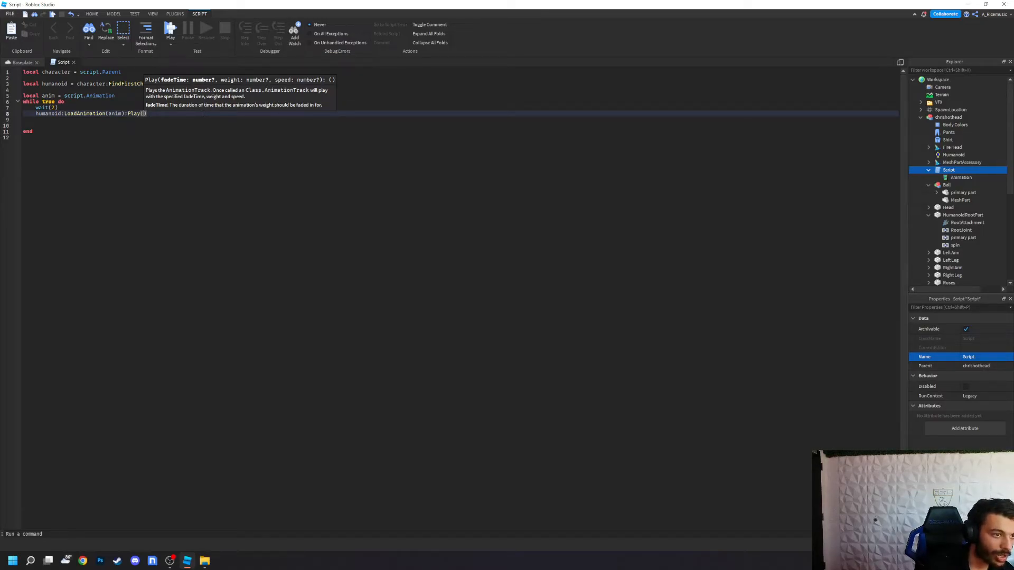
pyautogui.click(279, 131)
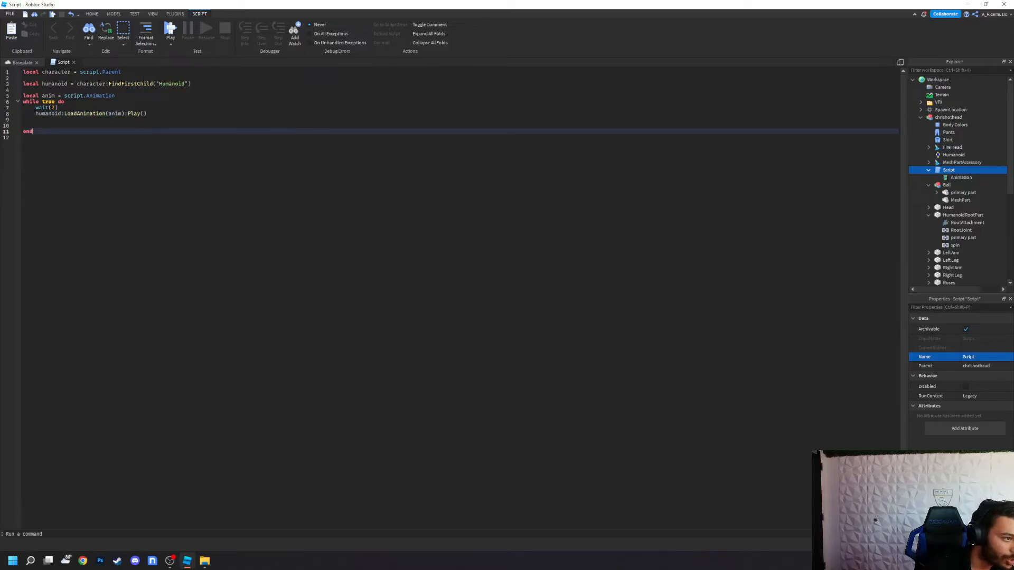
# Step: Remove the blank lines before the loop's end and insert blank lines between the anim variable and the loop
pyautogui.click(34, 125)
pyautogui.press('BackSpace')
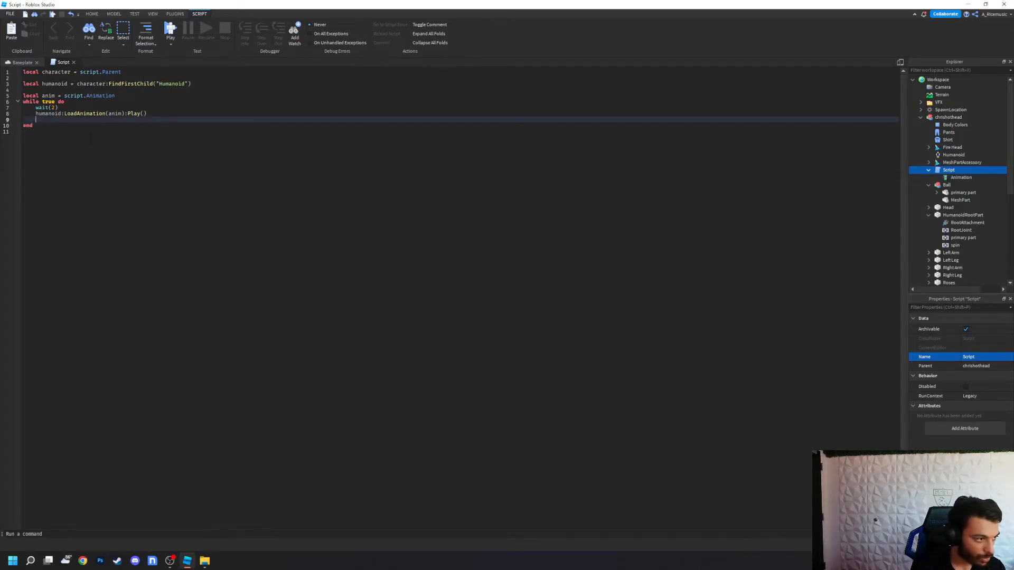
pyautogui.press('BackSpace')
pyautogui.press('Up')
pyautogui.press('Up')
pyautogui.press('Up')
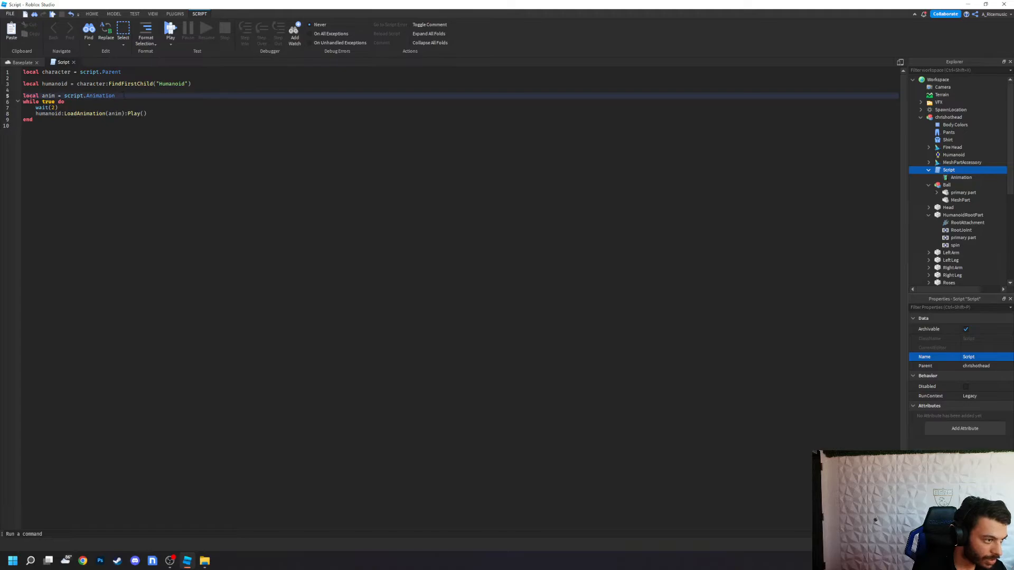
pyautogui.press('Return')
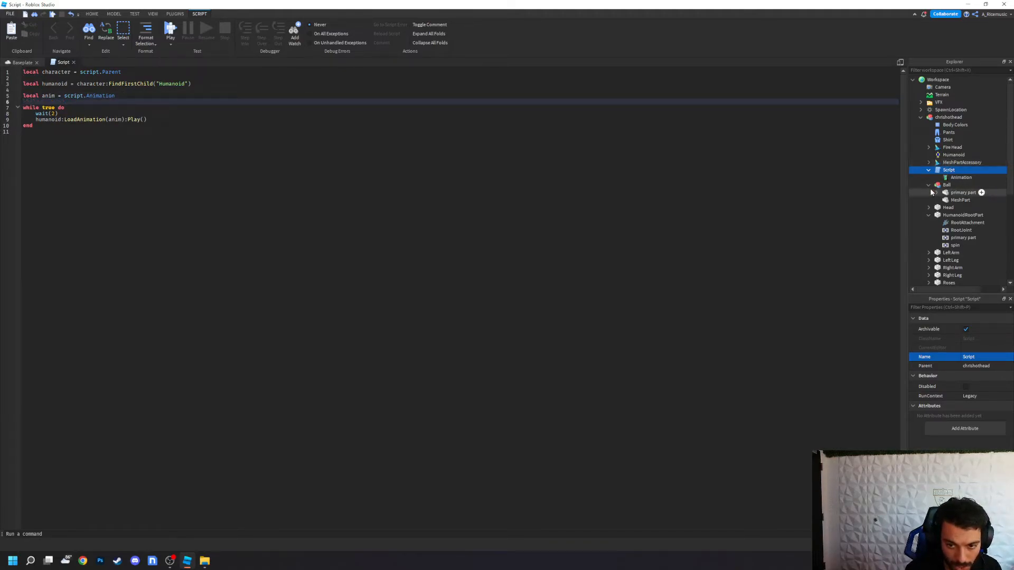
pyautogui.click(959, 194)
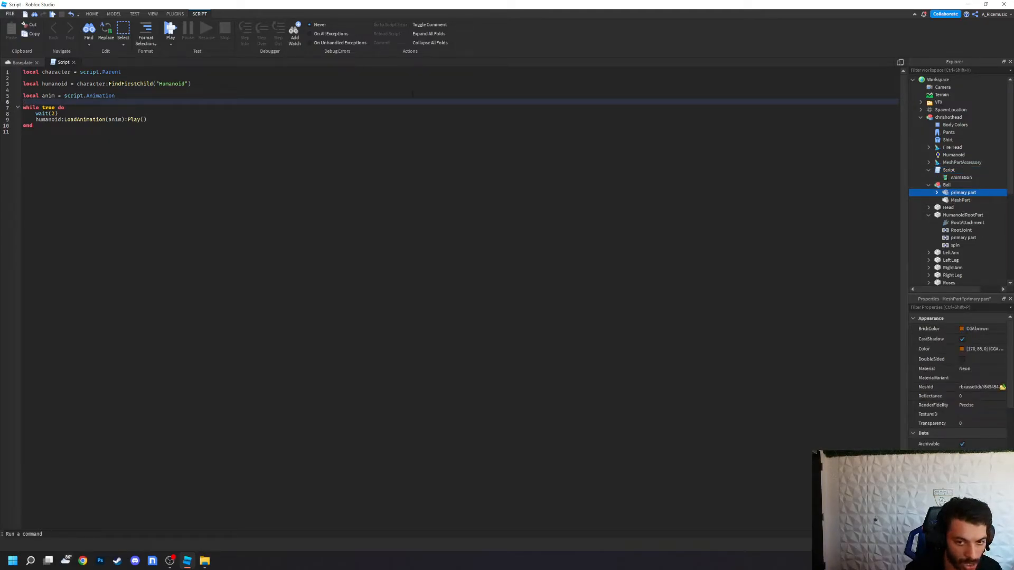
pyautogui.click(26, 101)
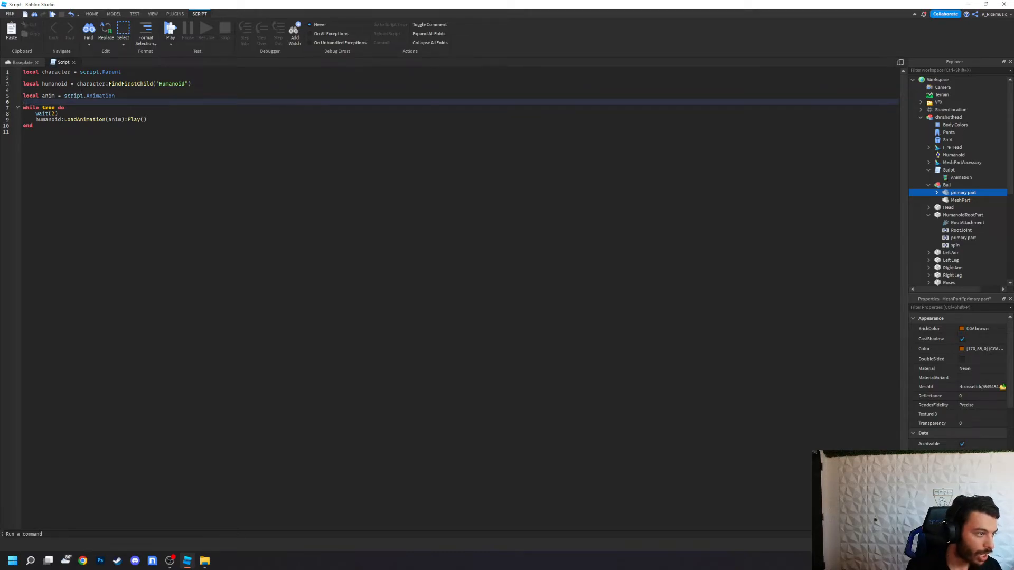
pyautogui.press('Return')
pyautogui.press('Return')
# Step: Rename the Script inside the character model to Char controller
pyautogui.click(949, 170)
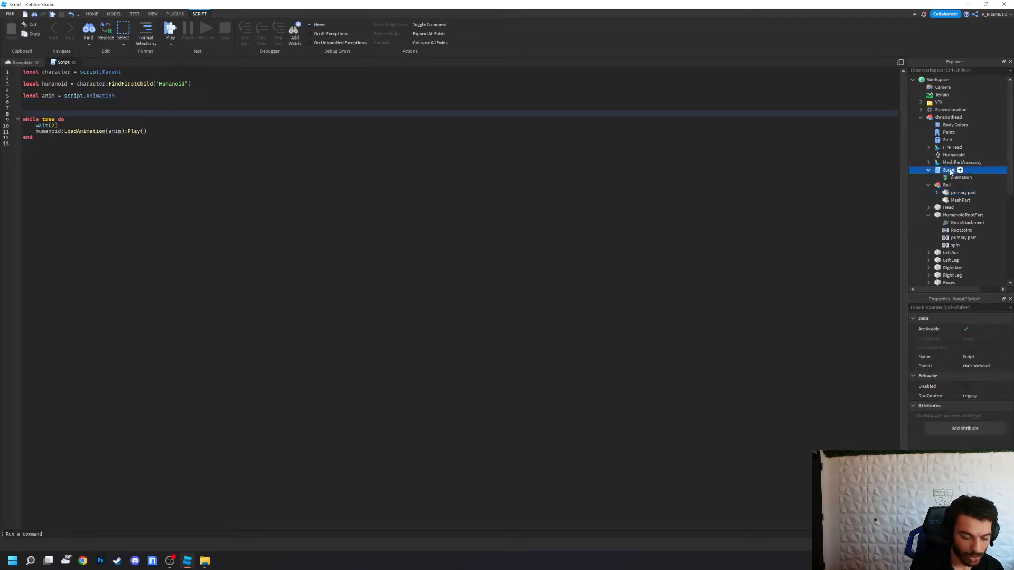
pyautogui.click(949, 170)
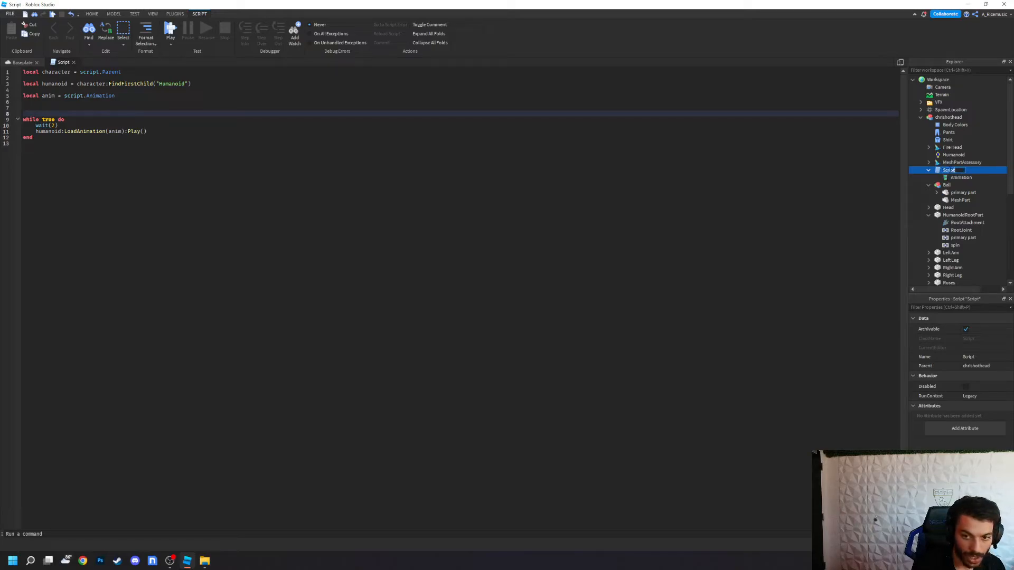
pyautogui.write('Char')
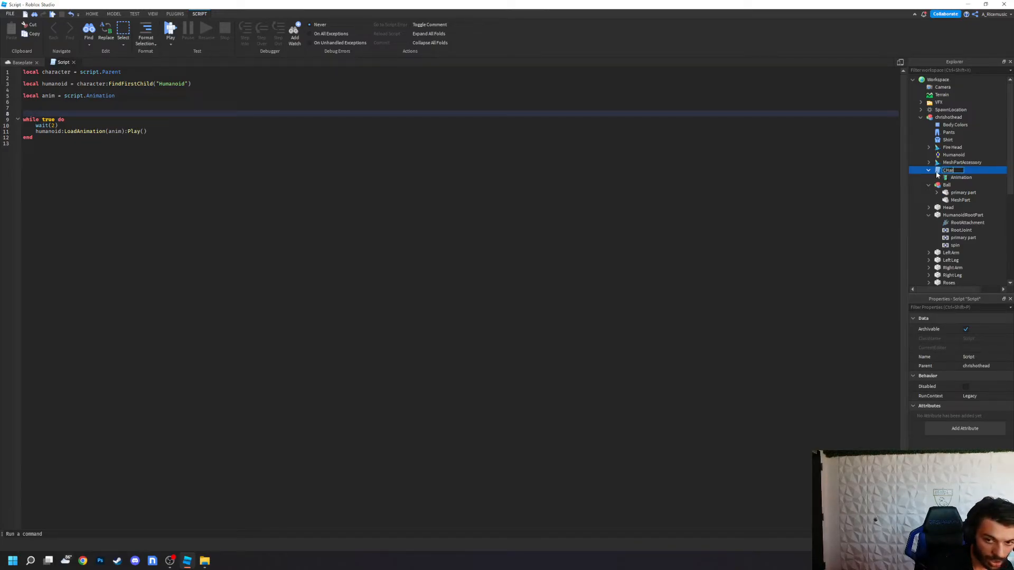
pyautogui.write('harcontroller')
pyautogui.press('Return')
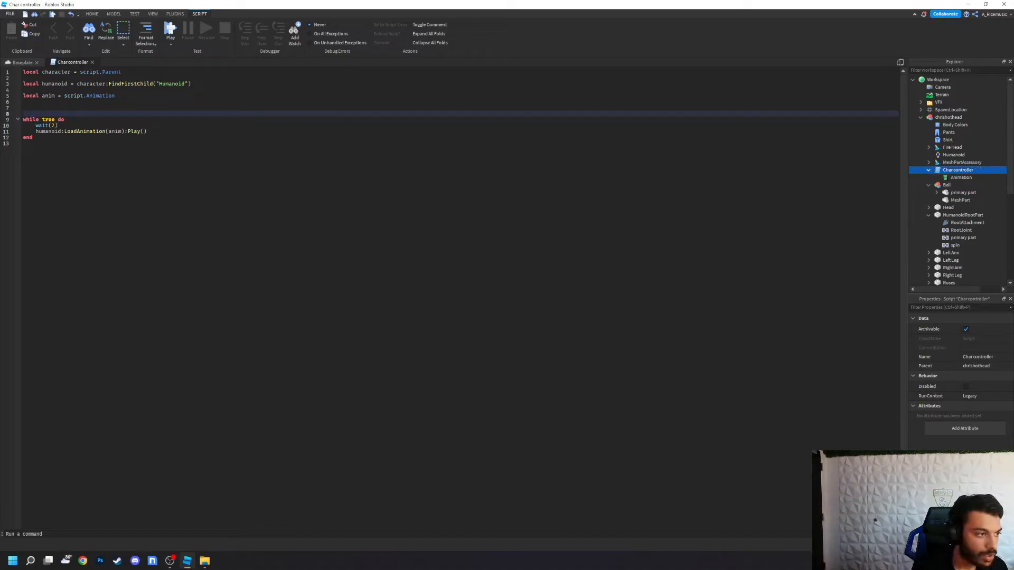
# Step: Add the line local ball = character.Ball below the anim variable, separated by a blank line
pyautogui.click(22, 102)
pyautogui.press('Return')
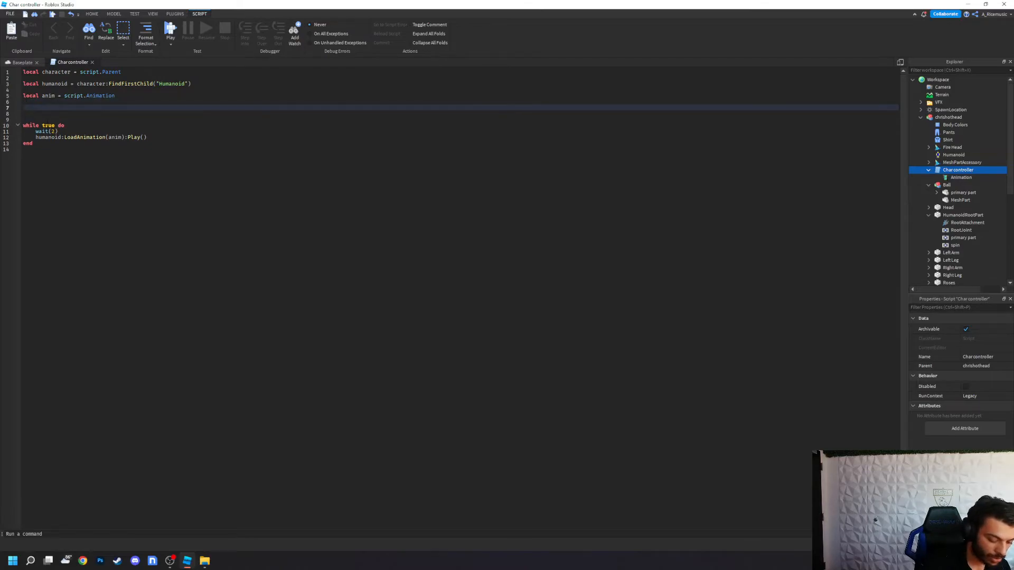
pyautogui.write('local ball = c')
pyautogui.press('Down')
pyautogui.press('Down')
pyautogui.press('Return')
pyautogui.write('.')
pyautogui.press('Down')
pyautogui.press('Down')
pyautogui.press('Return')
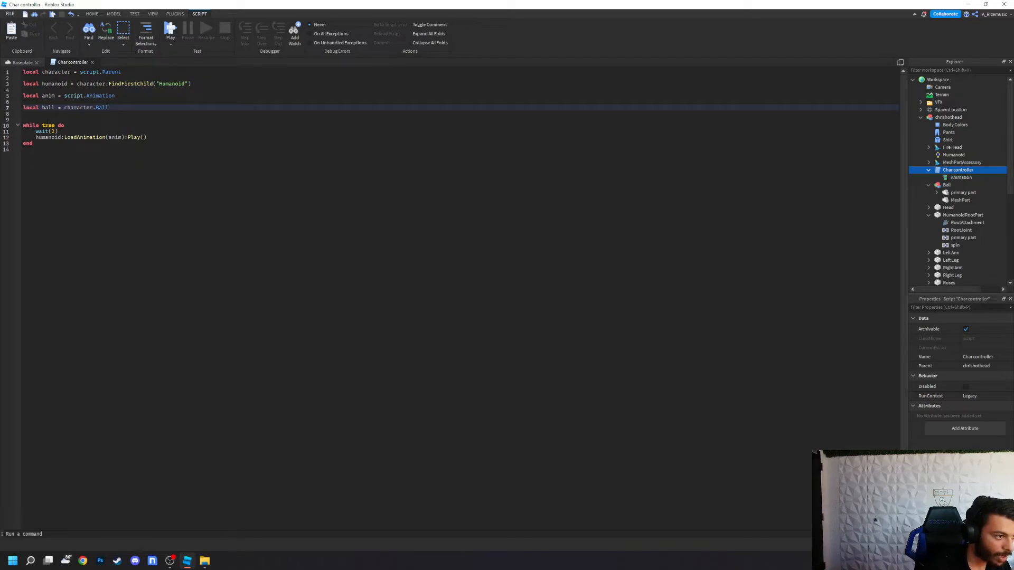
# Step: Extend the ball variable's reference to character.Ball.PrimaryPart
pyautogui.write('.')
pyautogui.press('Down')
pyautogui.press('Down')
pyautogui.press('Down')
pyautogui.press('Down')
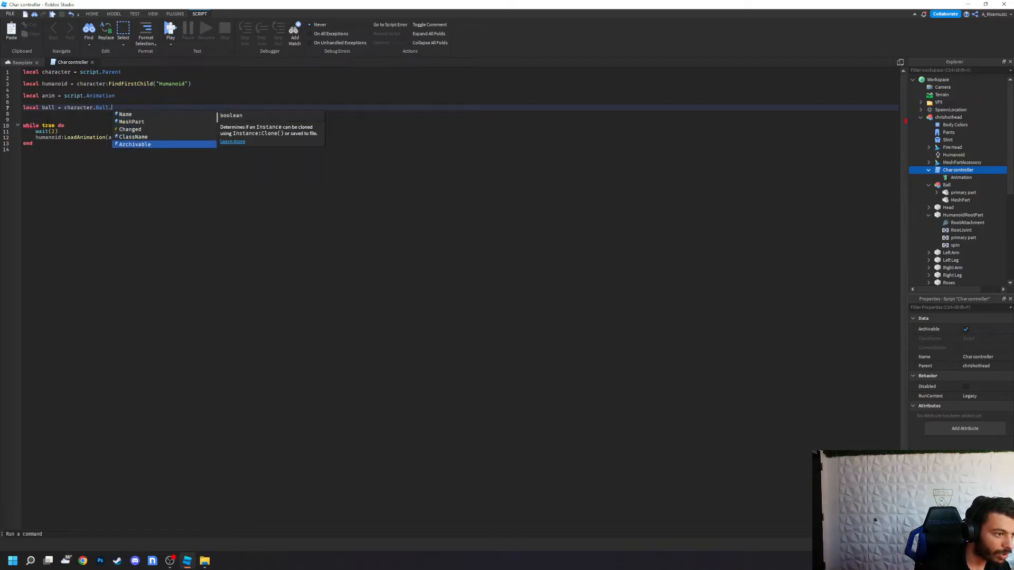
pyautogui.press('Down')
pyautogui.press('Down')
pyautogui.press('Down')
pyautogui.press('Down')
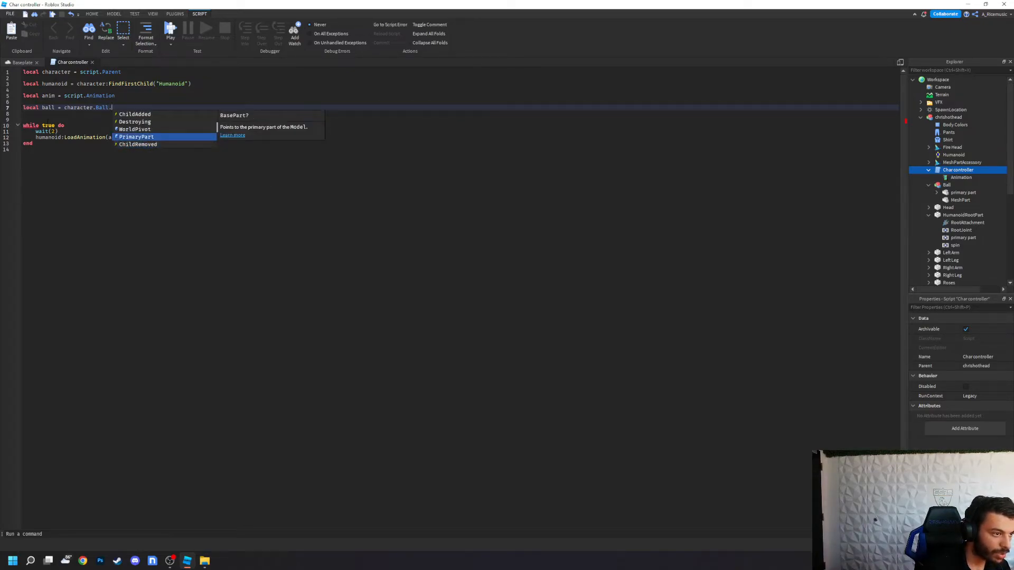
pyautogui.press('Return')
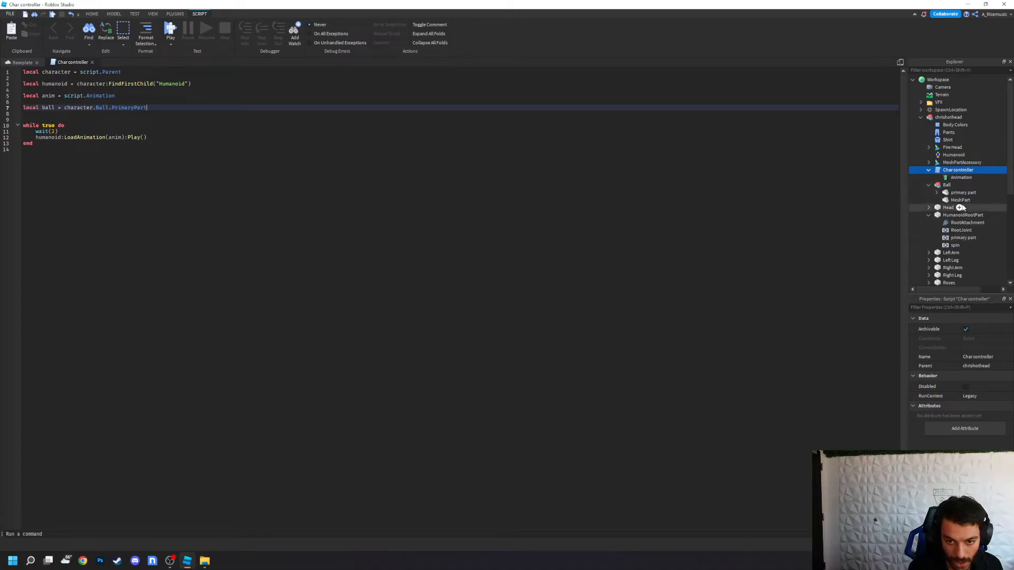
# Step: Examine the Ball model's primary part in the 3D scene and return to the Char controller script
pyautogui.click(960, 193)
pyautogui.click(22, 63)
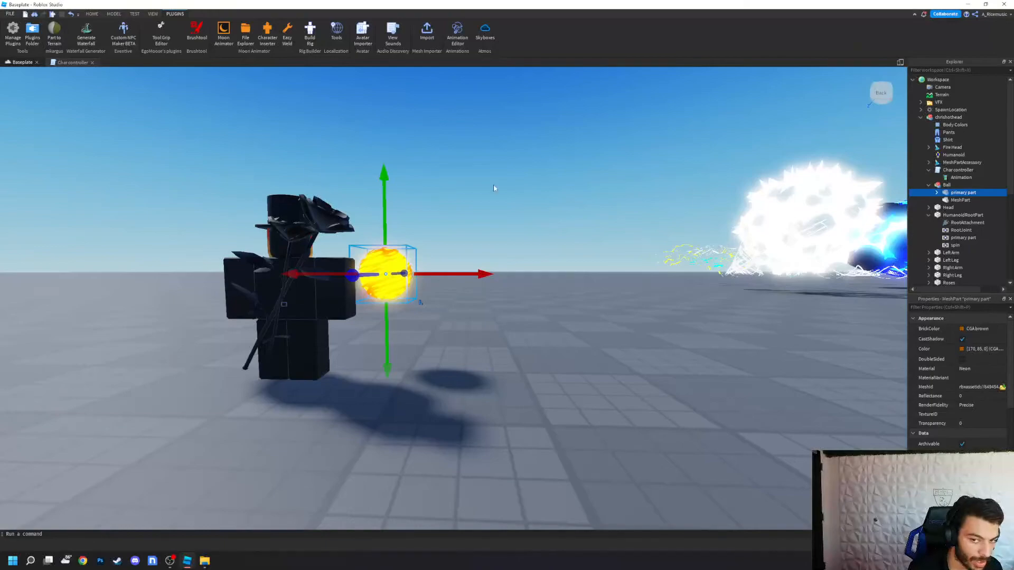
pyautogui.moveTo(391, 178); pyautogui.dragTo(392, 167)
pyautogui.click(537, 181)
pyautogui.click(69, 62)
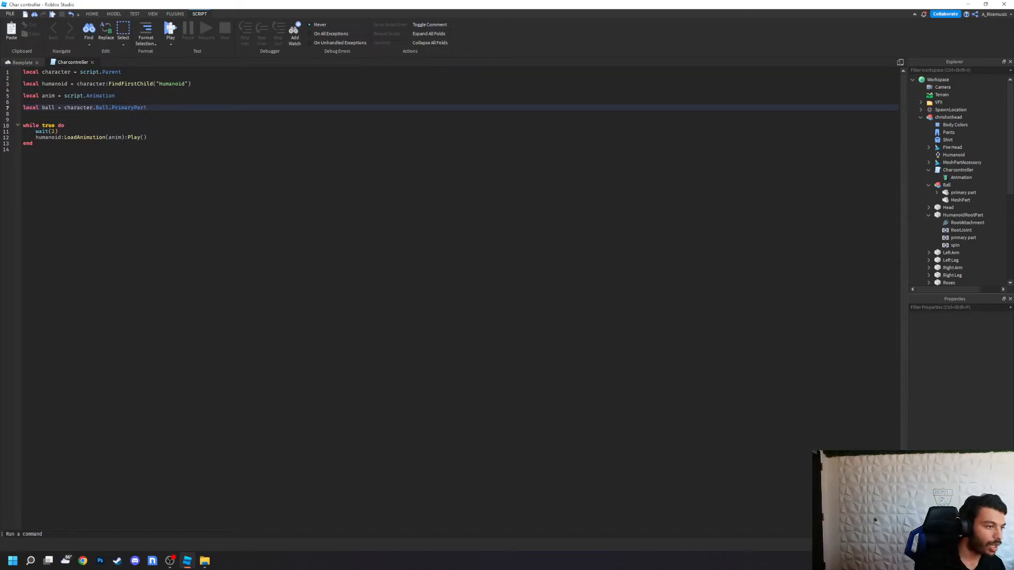
# Step: Below the loop, write ball.Touched:Connect(function(touched)) to start a touch handler for the ball
pyautogui.click(36, 150)
pyautogui.press('Return')
pyautogui.press('Return')
pyautogui.write('b')
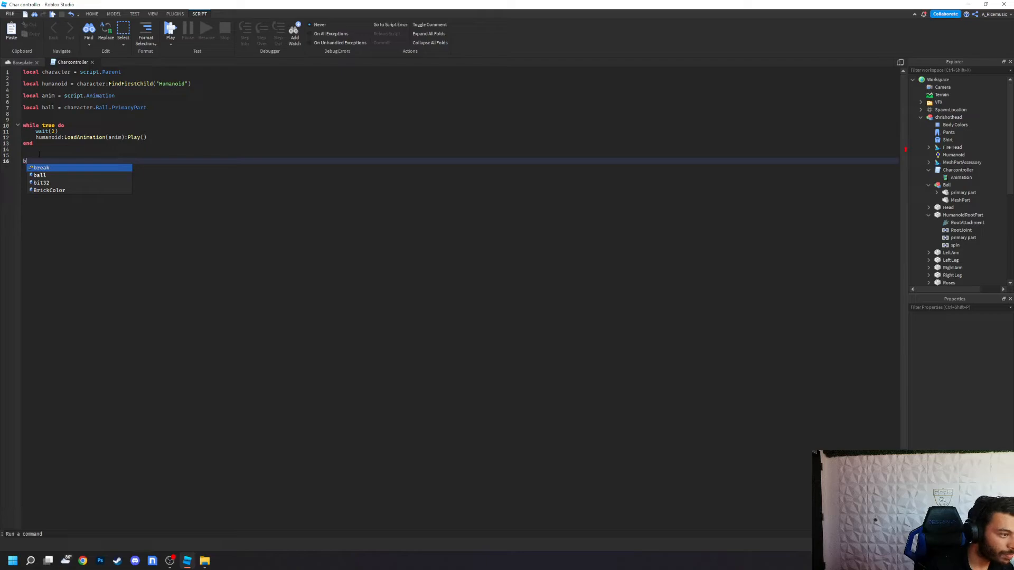
pyautogui.write('all.t')
pyautogui.press('Down')
pyautogui.press('Tab')
pyautogui.write(':c')
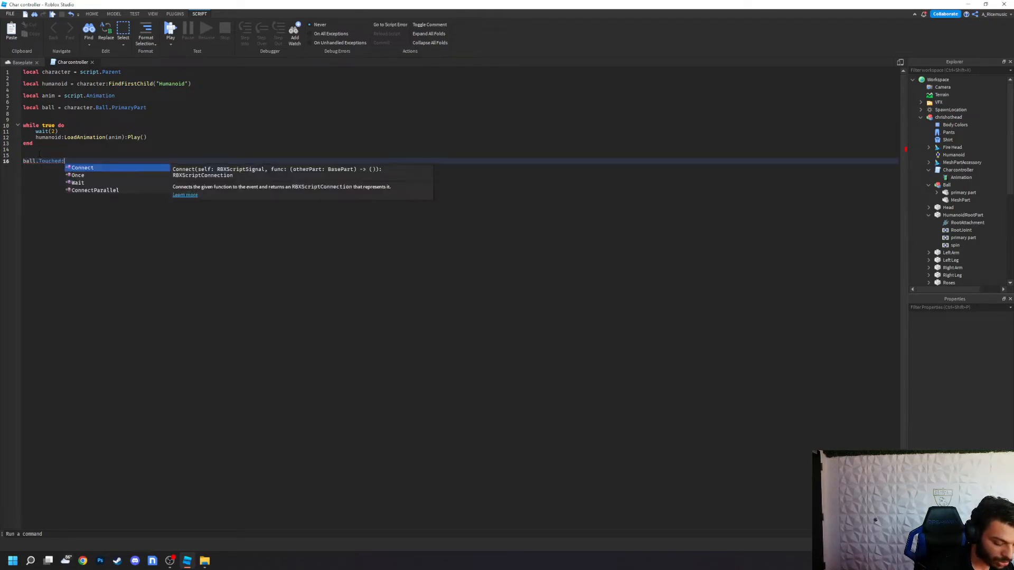
pyautogui.press('Tab')
pyautogui.write('fun')
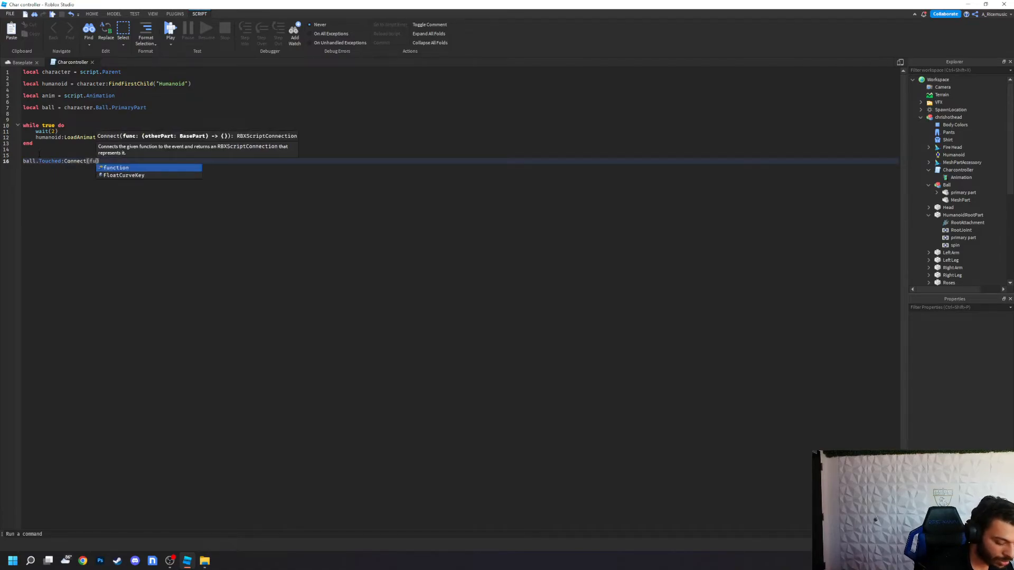
pyautogui.press('Tab')
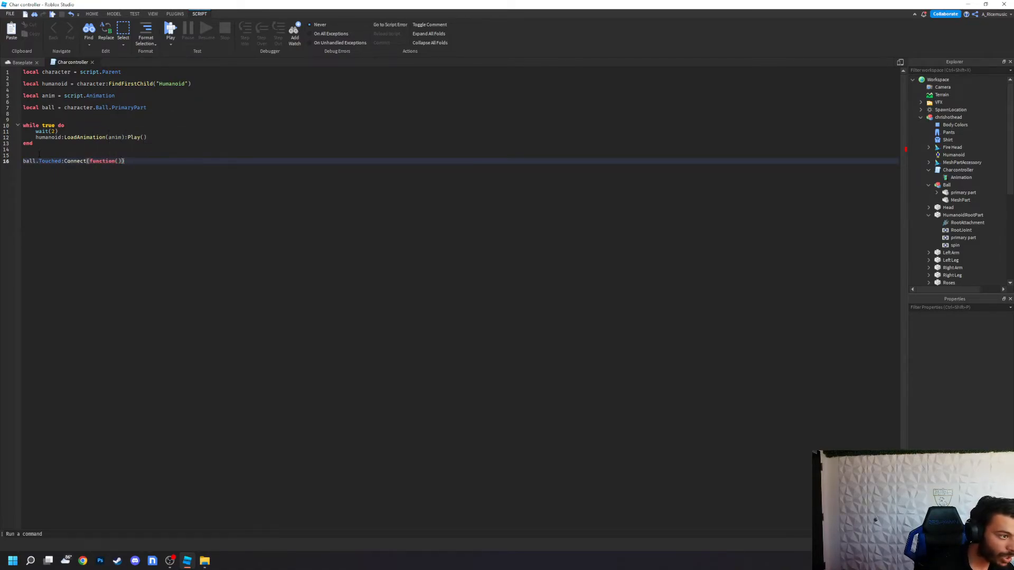
pyautogui.write('touched')
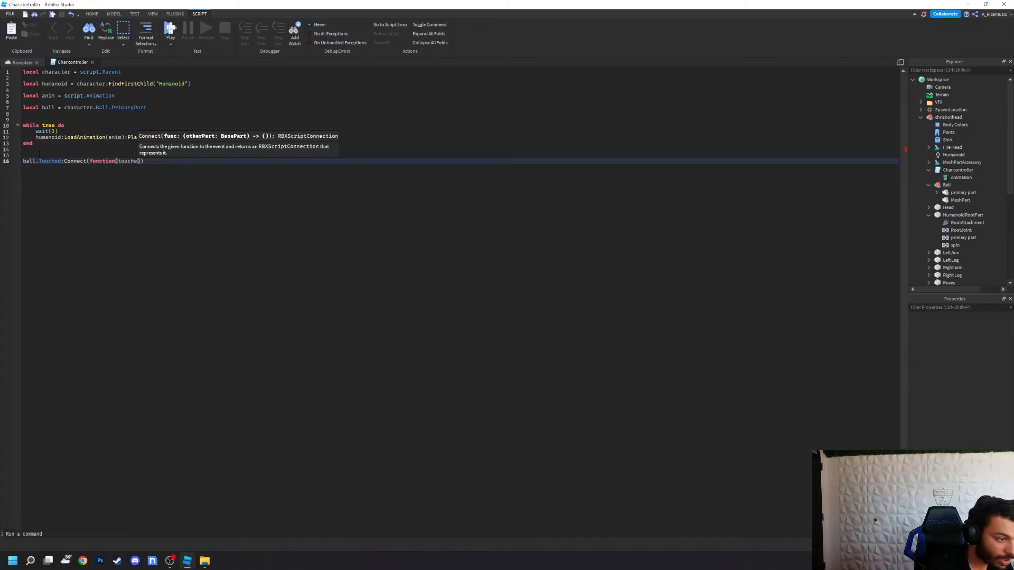
# Step: Expand the touch handler into a function block closed by end), with several blank lines in its body
pyautogui.press('Return')
pyautogui.press('Return')
pyautogui.press('Return')
pyautogui.press('Return')
pyautogui.press('Return')
pyautogui.press('Return')
pyautogui.press('Return')
pyautogui.press('Up')
pyautogui.press('Up')
pyautogui.press('Up')
pyautogui.press('Up')
pyautogui.press('Up')
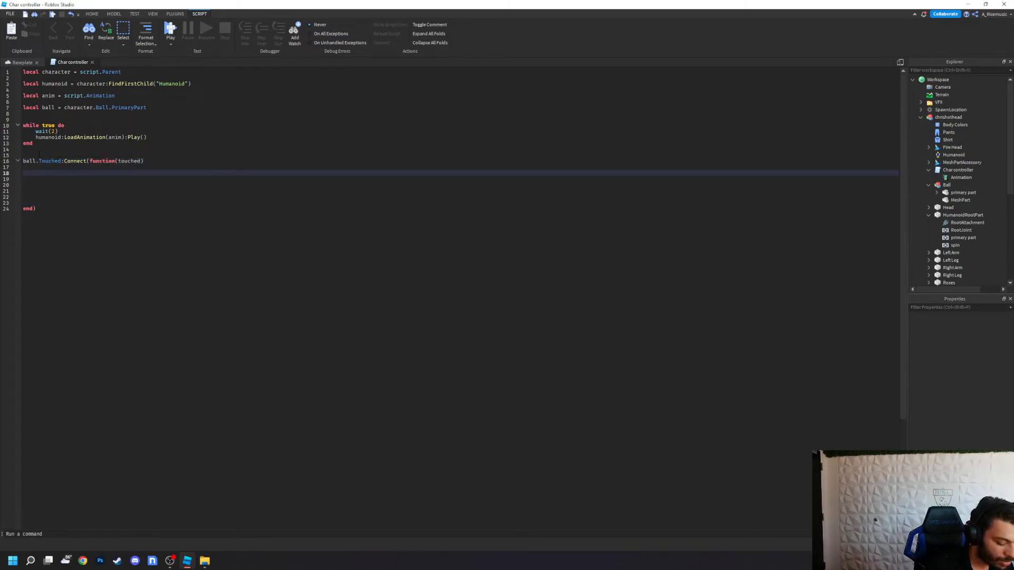
# Step: In the touch handler, declare local hitHumanoid = touched.Parent:FindFirstChildOfClass("Humanoid")
pyautogui.write('loca;')
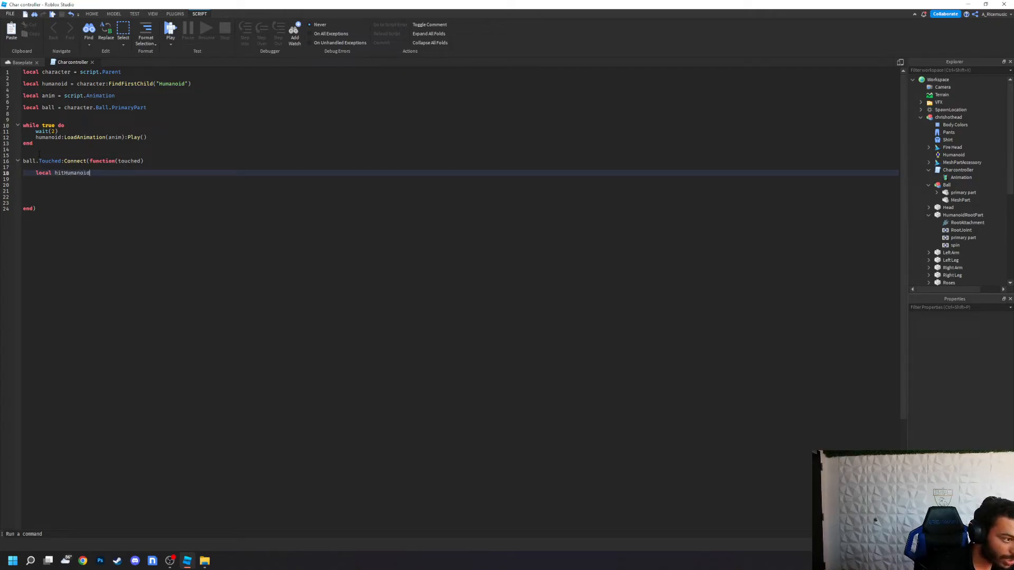
pyautogui.write('t')
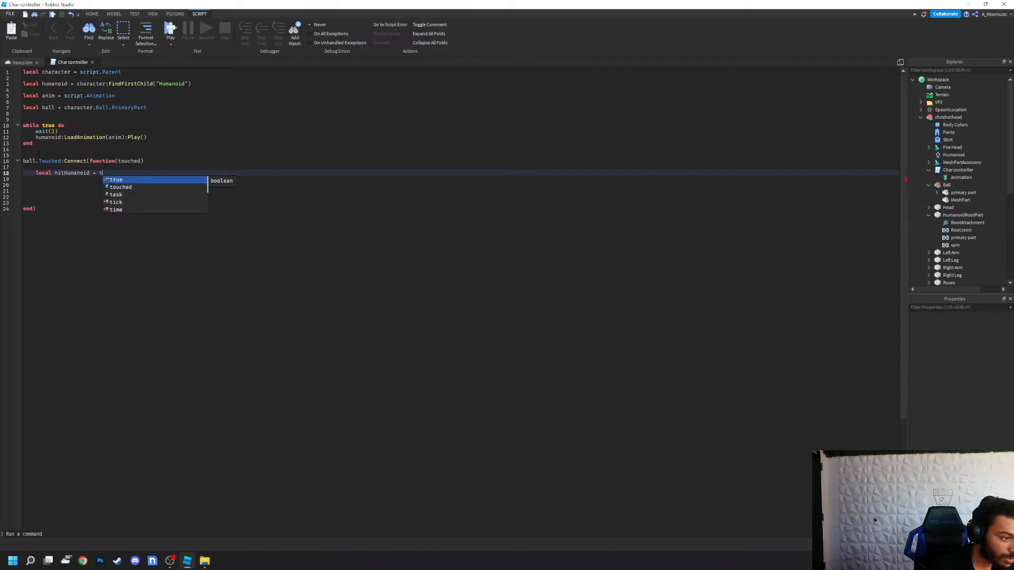
pyautogui.write('ouched.Parent:')
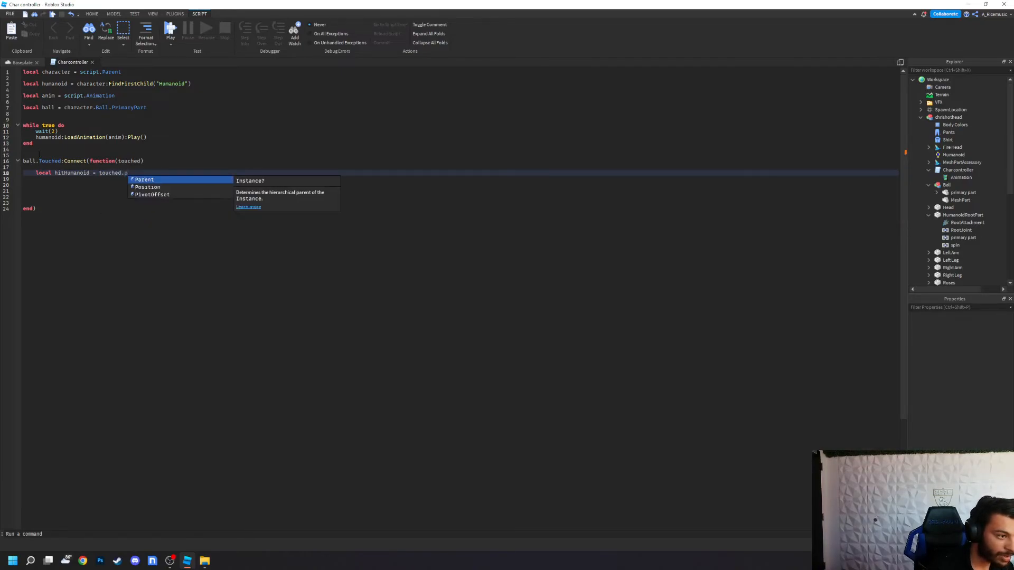
pyautogui.write('F')
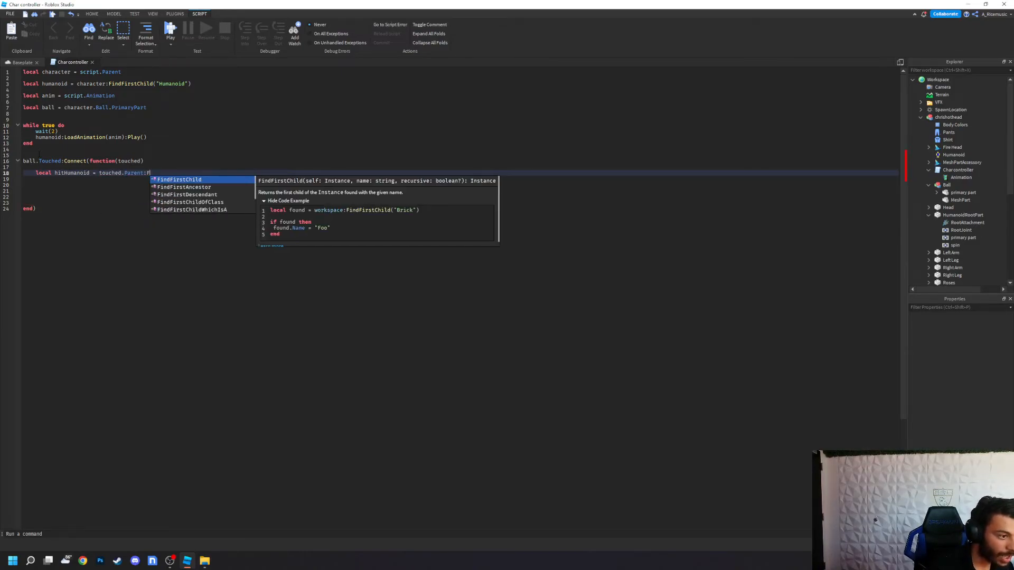
pyautogui.press('Down')
pyautogui.press('Down')
pyautogui.press('Down')
pyautogui.press('Return')
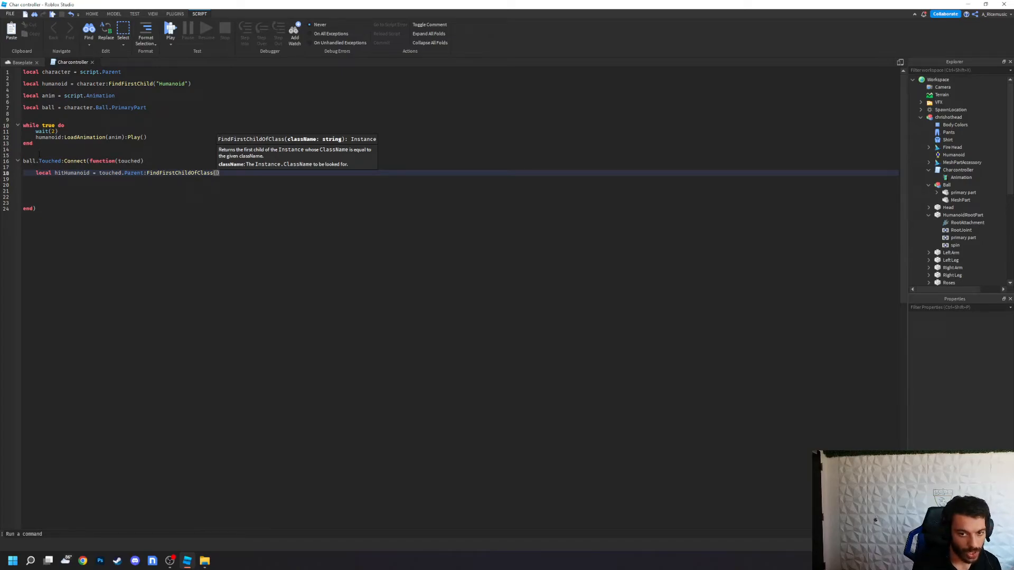
pyautogui.write('"Humanoid"')
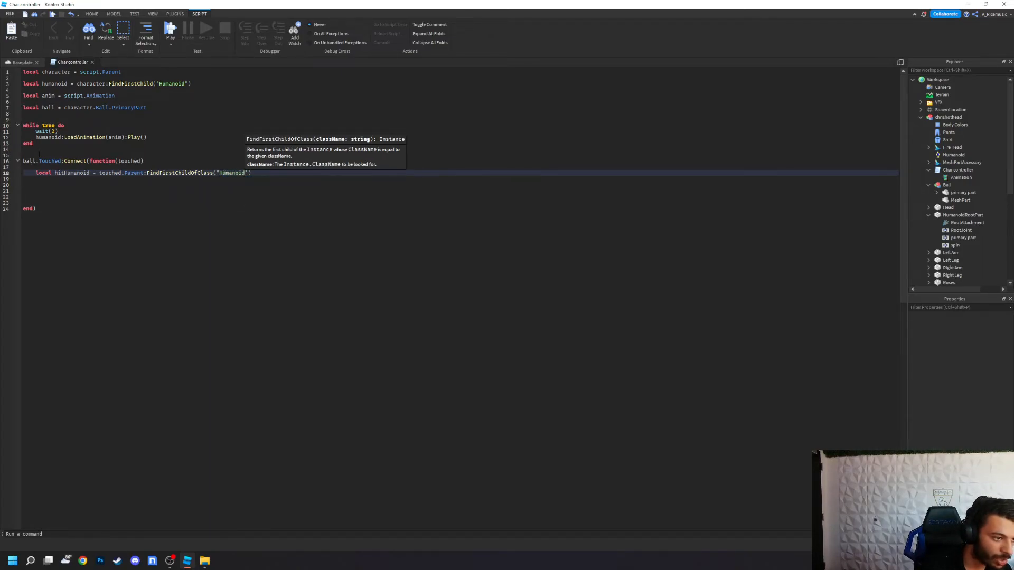
pyautogui.write(')')
# Step: Below the hitHumanoid declaration, add an if hitHumanoid then block closed by end
pyautogui.press('Return')
pyautogui.press('Return')
pyautogui.press('Return')
pyautogui.write('if h')
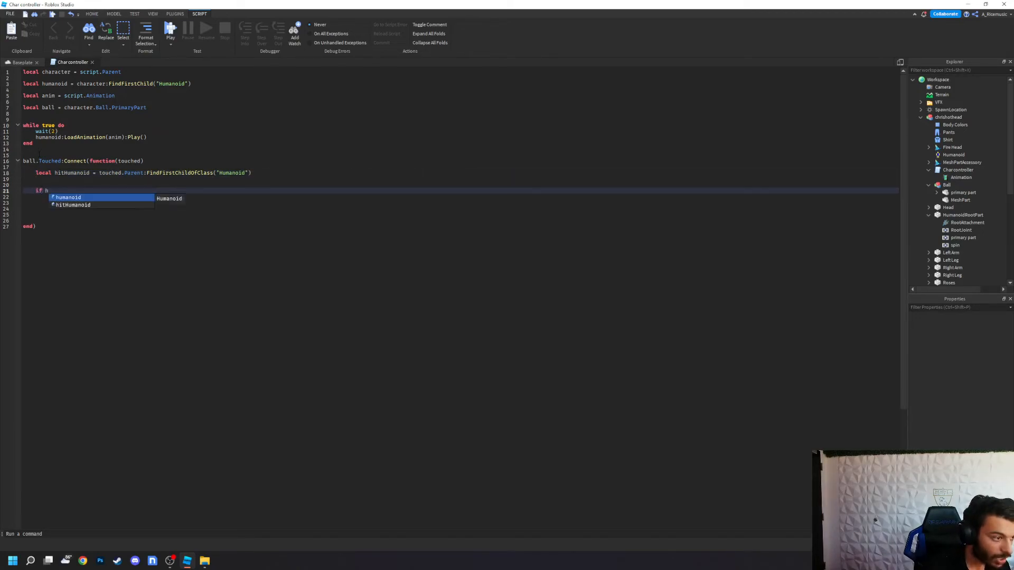
pyautogui.write('itHumanoid then')
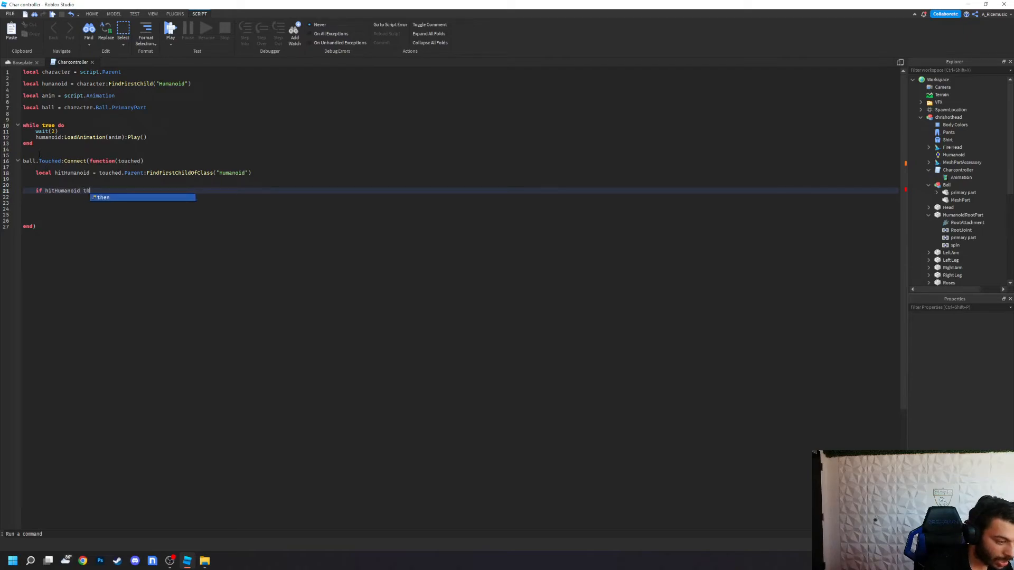
pyautogui.press('Return')
pyautogui.press('Return')
# Step: Inside the if block, write hitHumanoid:TakeDamage(100) and remove the blank line above it
pyautogui.write('h')
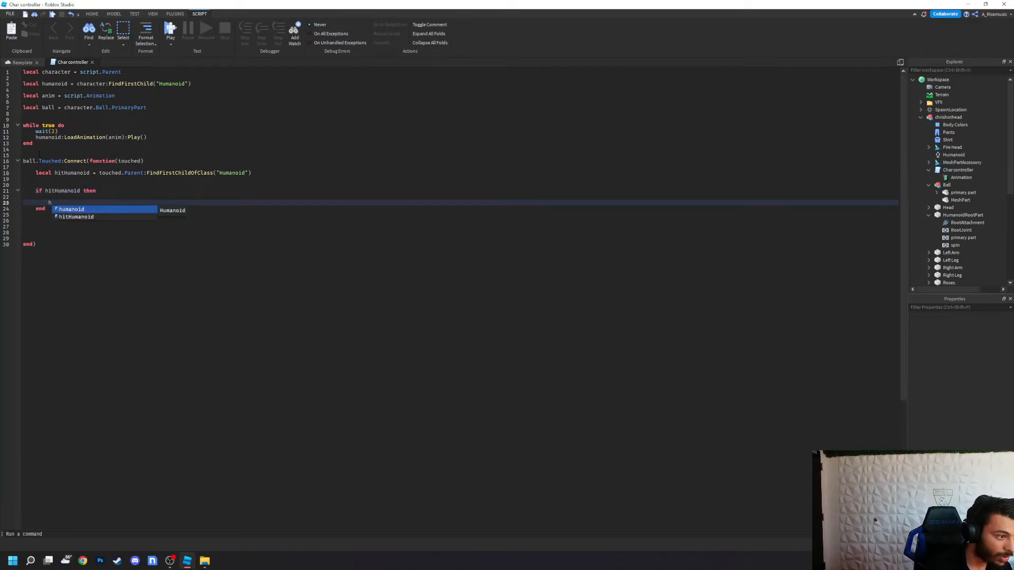
pyautogui.write('itHumanoid:T')
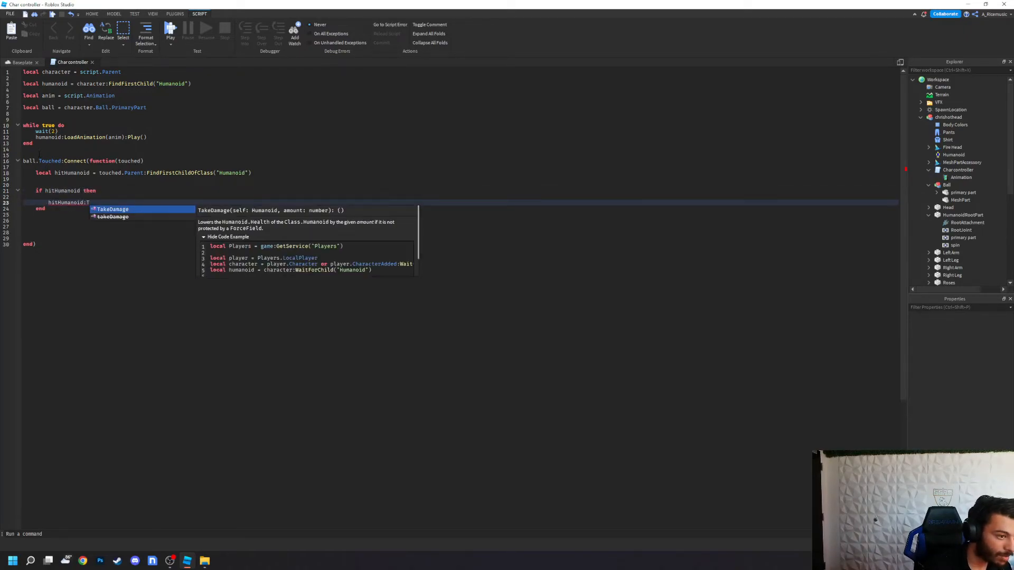
pyautogui.press('Tab')
pyautogui.write('(100')
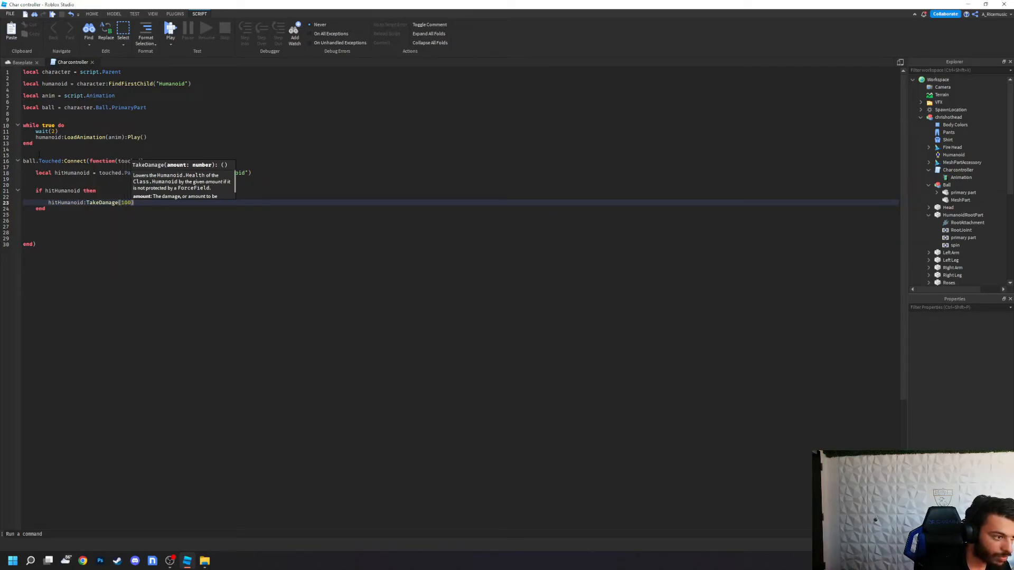
pyautogui.press('Escape')
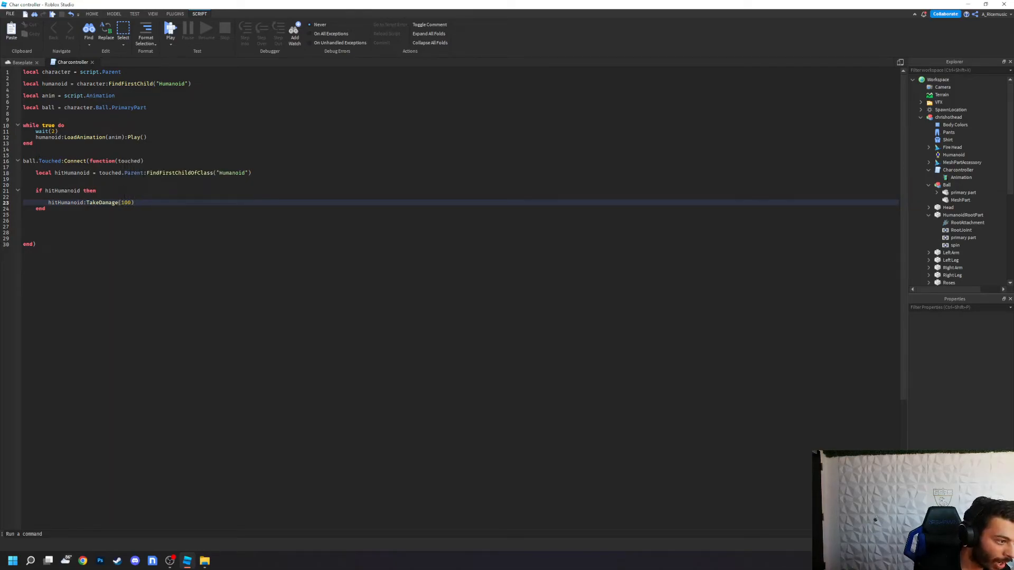
pyautogui.click(103, 191)
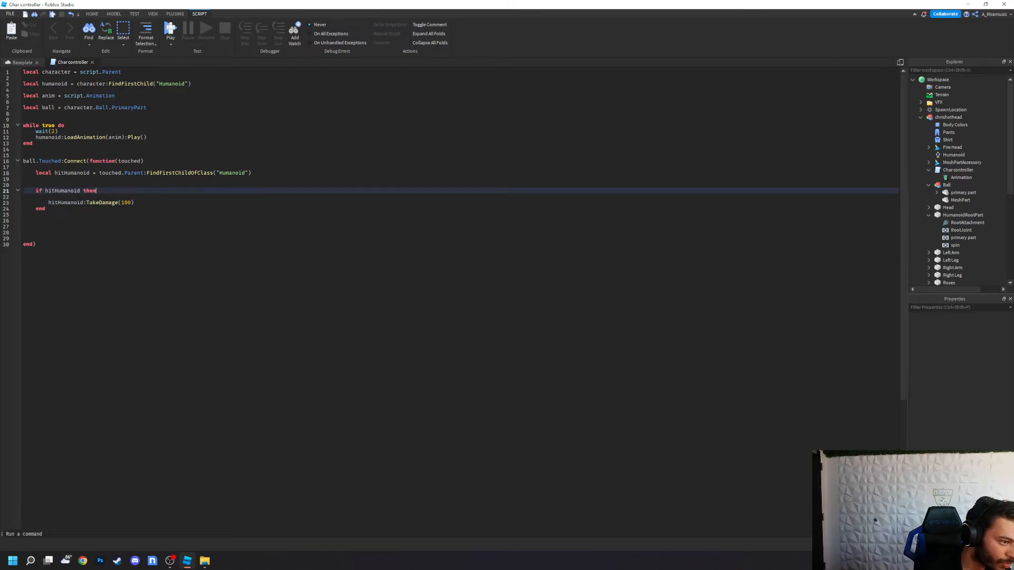
pyautogui.click(48, 196)
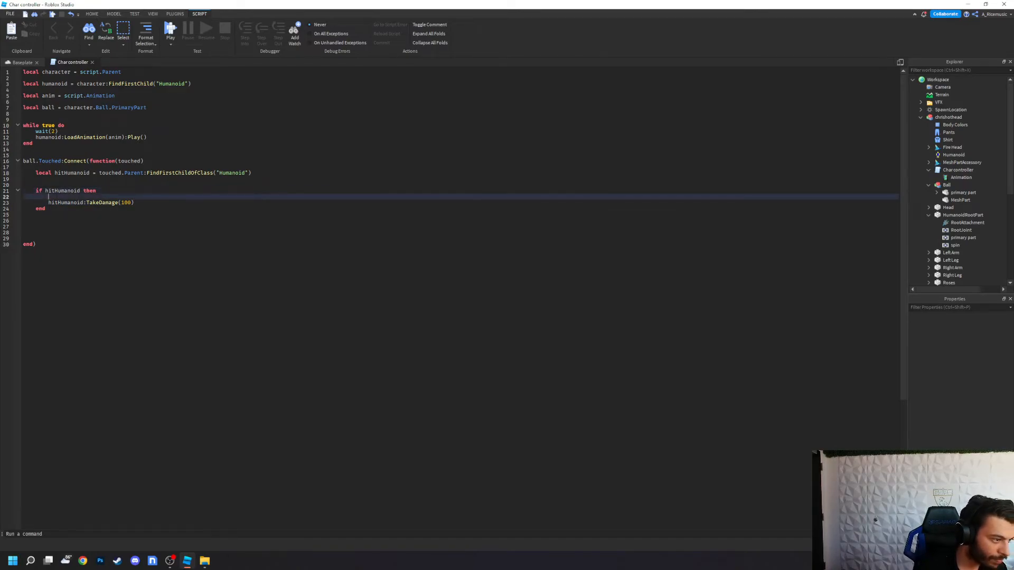
pyautogui.press('BackSpace')
pyautogui.click(222, 232)
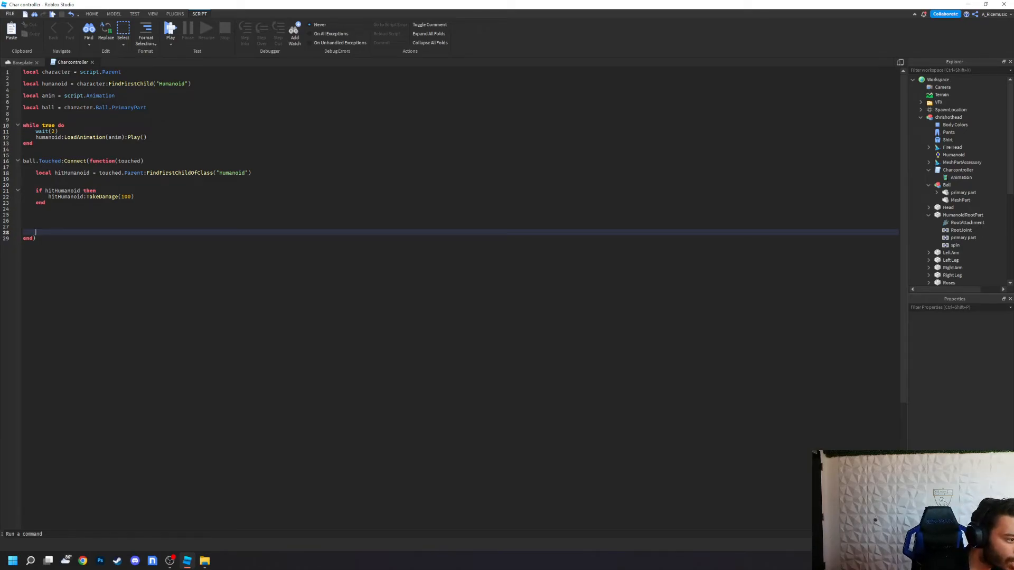
# Step: Return to the Baseplate scene and start a Play Here test near the character model
pyautogui.click(22, 62)
pyautogui.moveTo(326, 205); pyautogui.dragTo(326, 204, button='right')
pyautogui.scroll(-8, 326, 205)
pyautogui.scroll(4, 278, 185)
pyautogui.scroll(5, 279, 190)
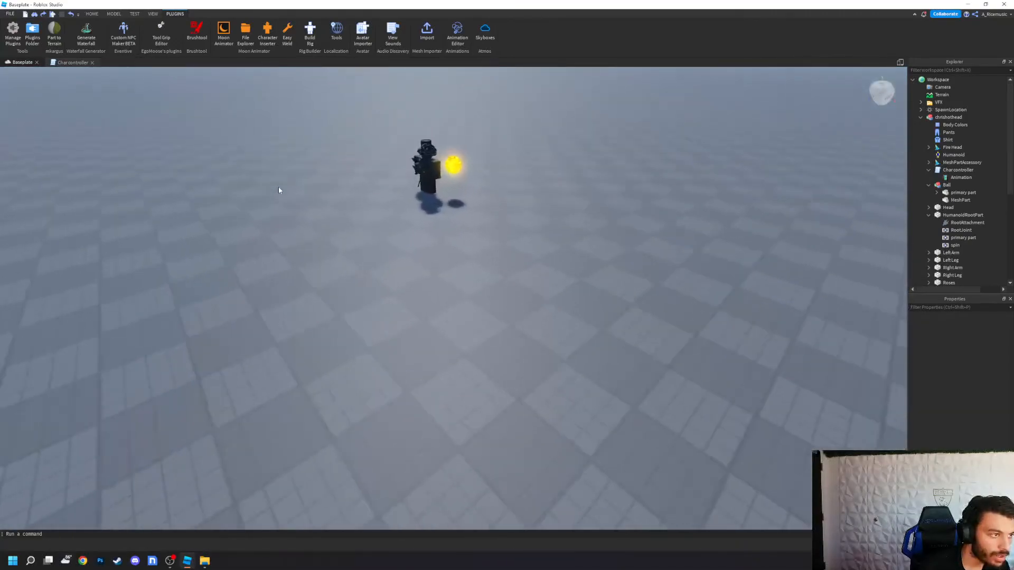
pyautogui.click(92, 16)
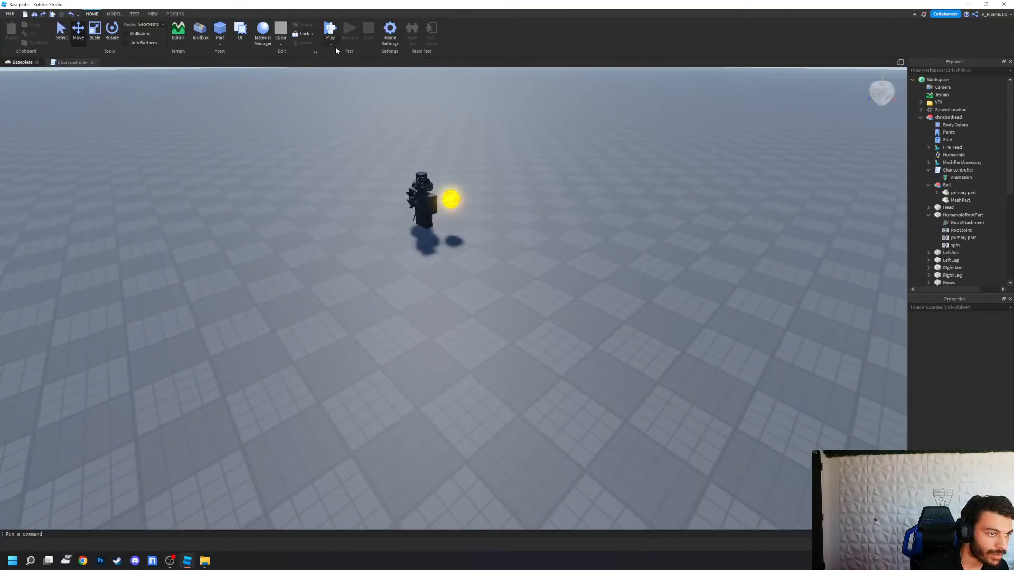
pyautogui.click(331, 45)
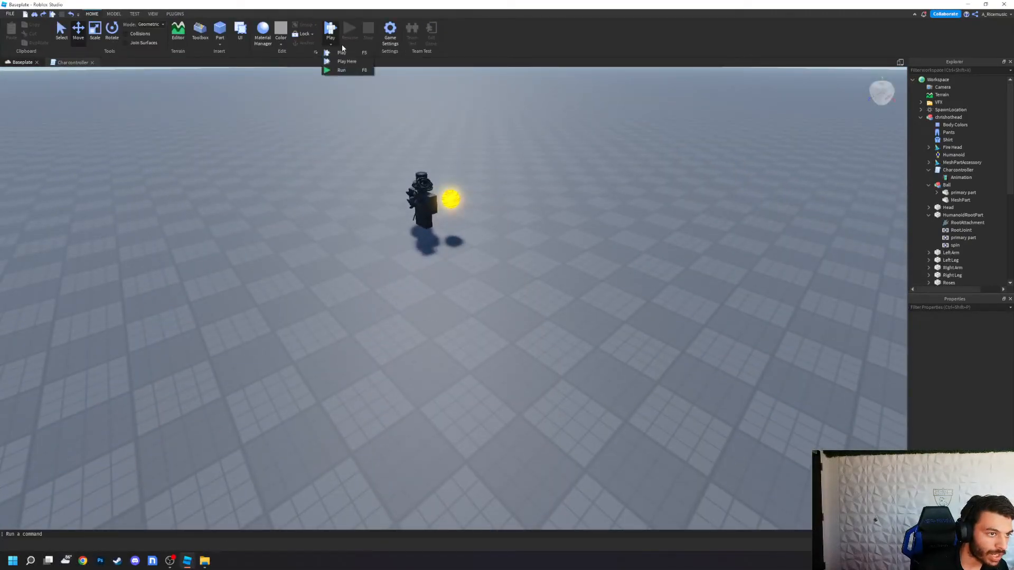
pyautogui.click(346, 55)
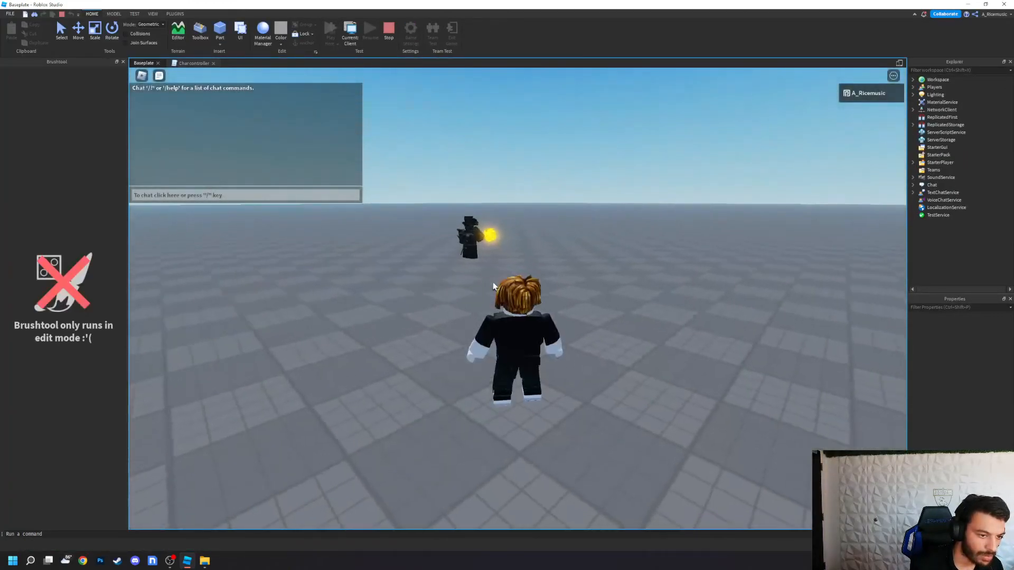
# Step: Walk and jump the player avatar around the character to test whether its ball deals damage on touch
pyautogui.press('w')
pyautogui.moveTo(493, 286); pyautogui.dragTo(496, 283, button='right')
pyautogui.press('space')
pyautogui.press('d')
pyautogui.press('w')
pyautogui.press('a')
pyautogui.press('d')
pyautogui.press('w')
pyautogui.press('a')
pyautogui.press('w')
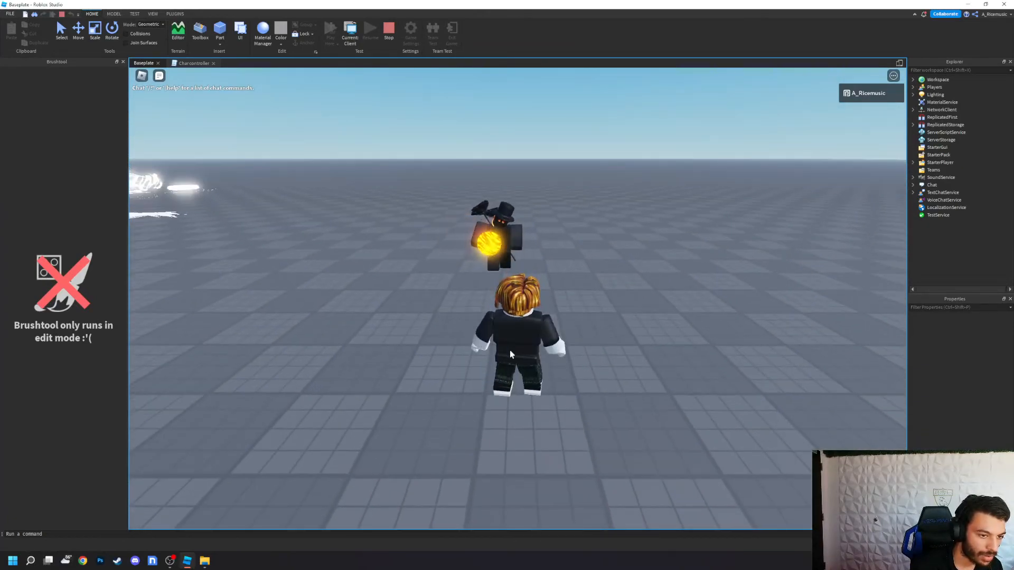
# Step: Show the Output window, hide the Command Bar, and enlarge the Output area to read its messages
pyautogui.click(153, 14)
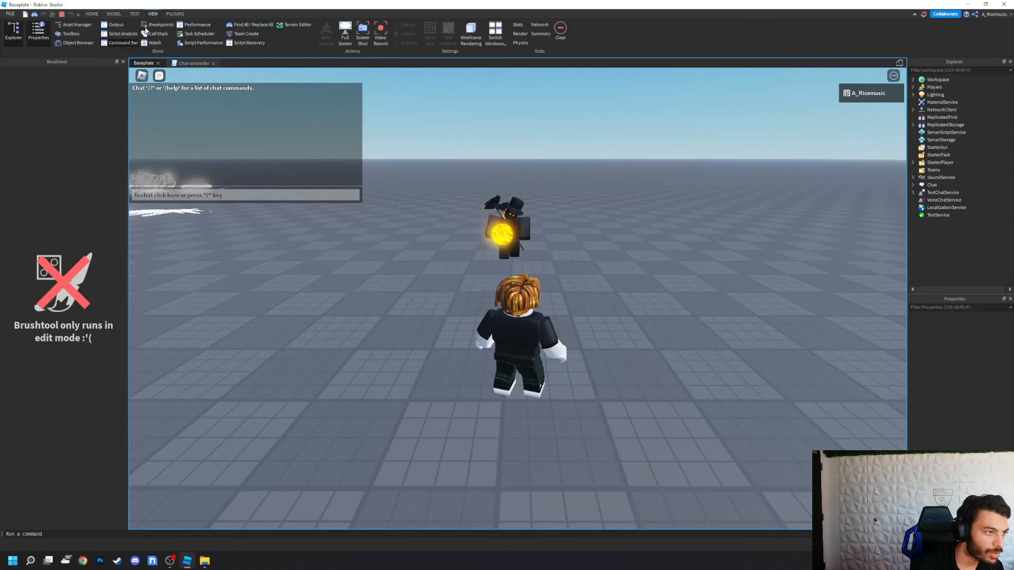
pyautogui.click(116, 24)
pyautogui.click(112, 43)
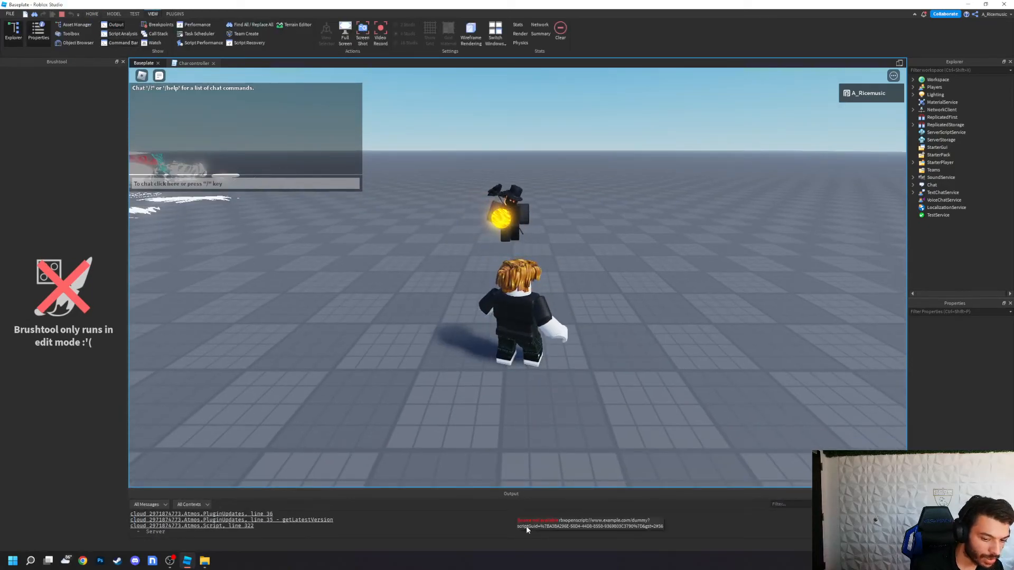
pyautogui.moveTo(500, 489); pyautogui.dragTo(489, 308)
# Step: Move the player avatar near the ball while checking the output, and stop the playtest
pyautogui.moveTo(491, 265); pyautogui.dragTo(490, 266, button='right')
pyautogui.press('d')
pyautogui.press('a')
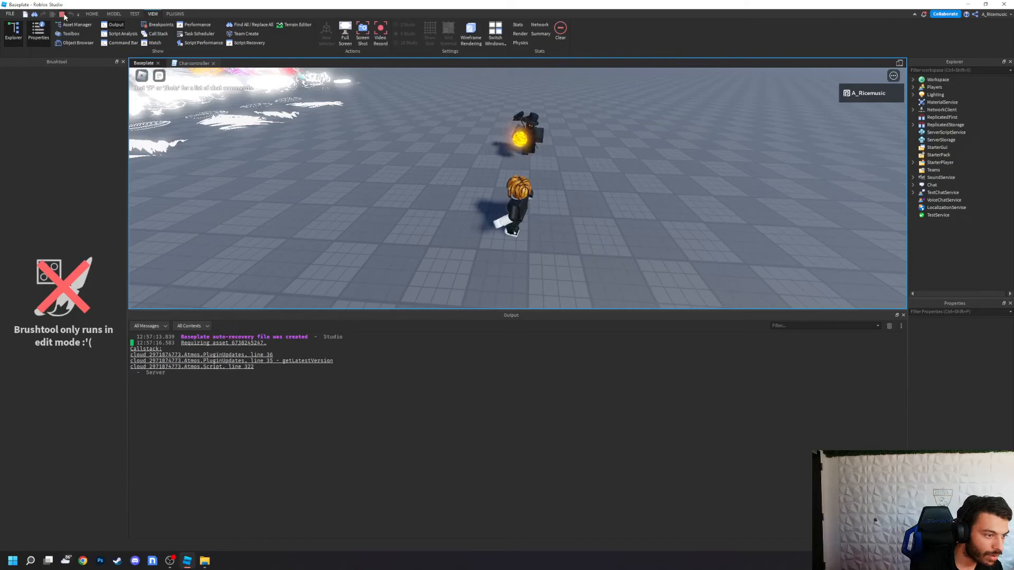
pyautogui.click(61, 14)
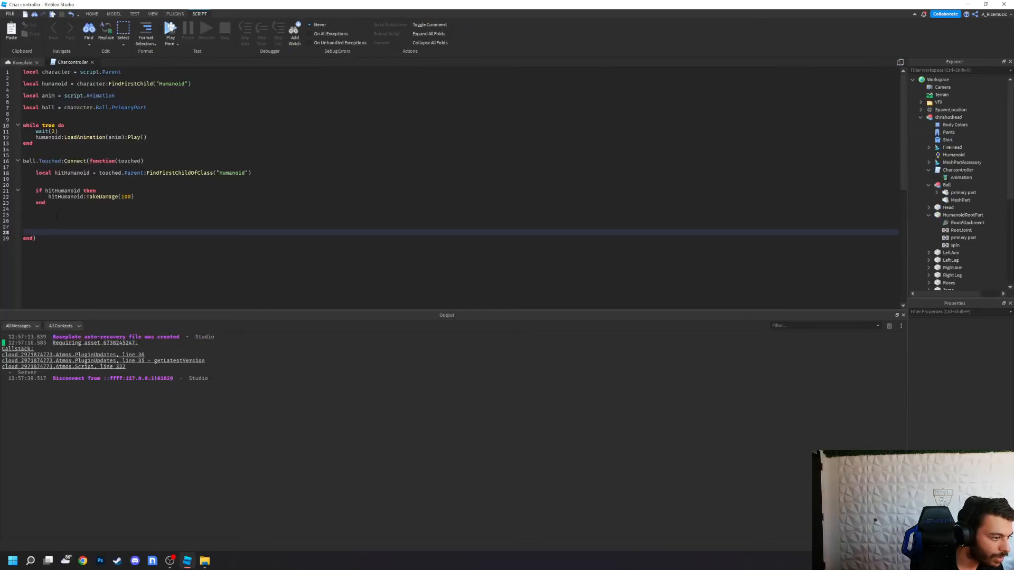
# Step: Move the ball.Touched handler inside the while true loop below the Play() line and delete surplus blank lines in its body
pyautogui.moveTo(37, 238); pyautogui.dragTo(10, 159)
pyautogui.press('BackSpace')
pyautogui.press('Up')
pyautogui.press('Up')
pyautogui.press('Up')
pyautogui.press('End')
pyautogui.hotkey('ctrl', 'z')
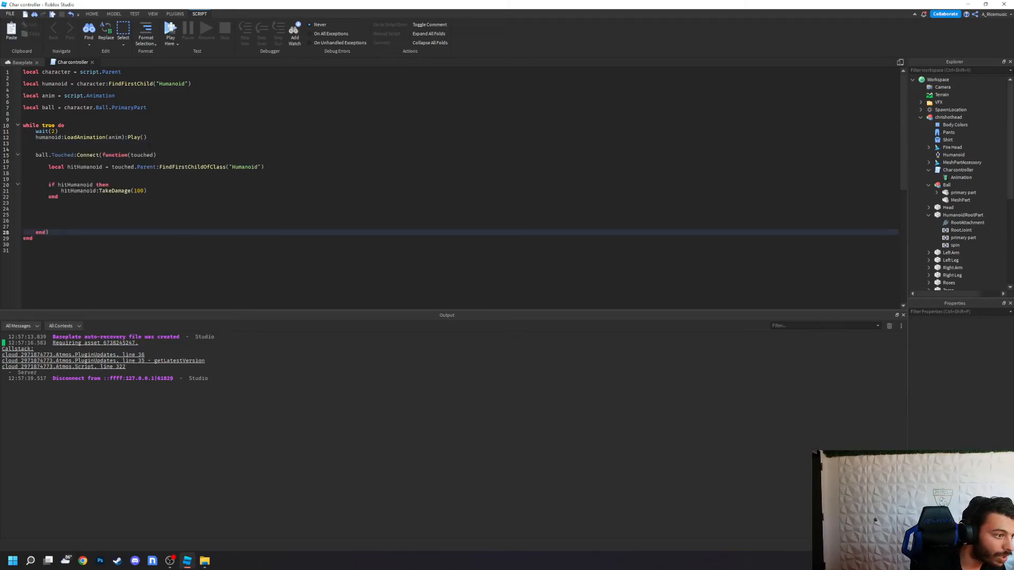
pyautogui.click(58, 213)
pyautogui.click(59, 209)
pyautogui.press('BackSpace')
pyautogui.press('BackSpace')
# Step: Return to the Baseplate scene, duplicate the Ball model's primary part and focus on the copy
pyautogui.click(23, 62)
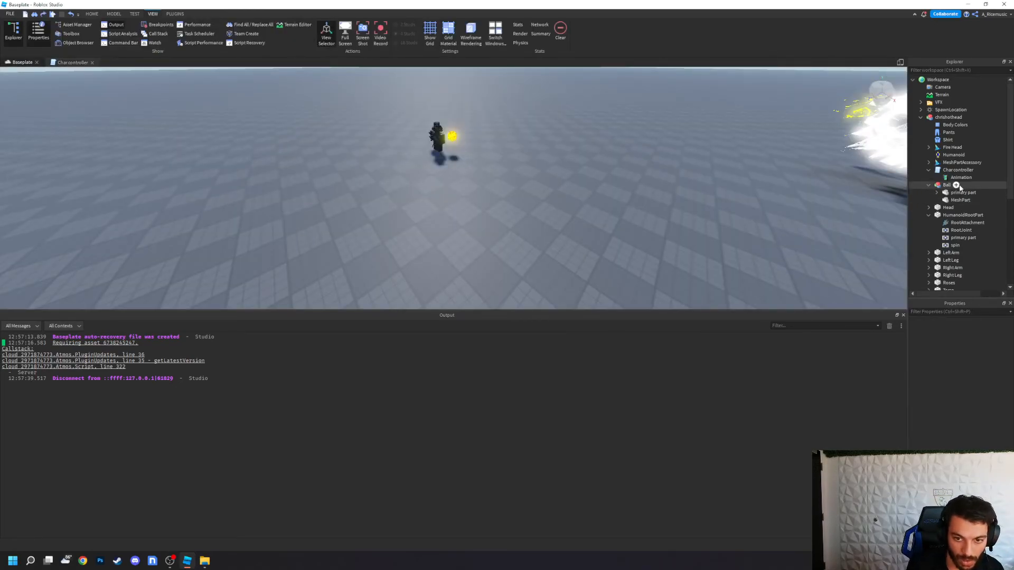
pyautogui.click(962, 193)
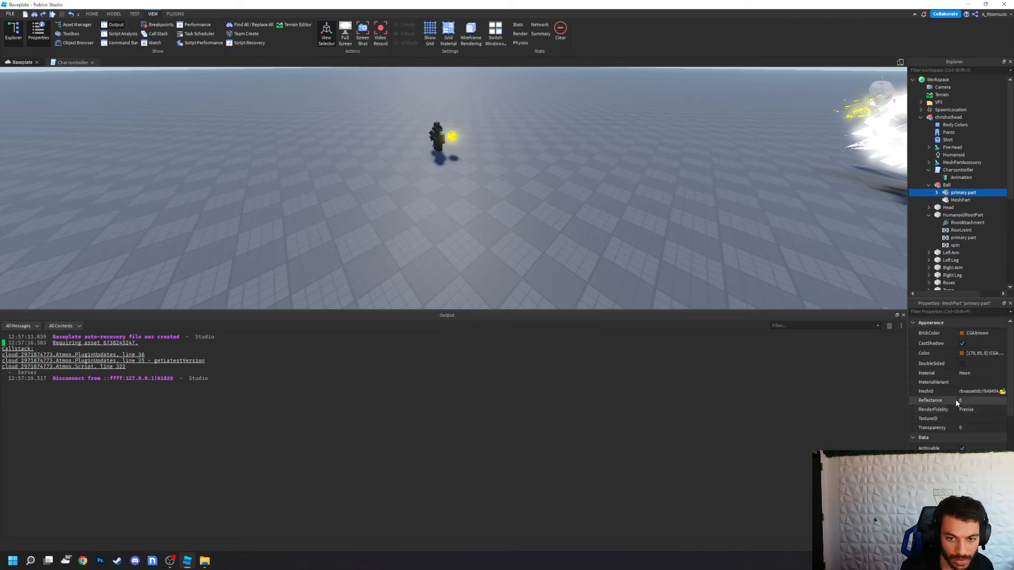
pyautogui.hotkey('ctrl', 'd')
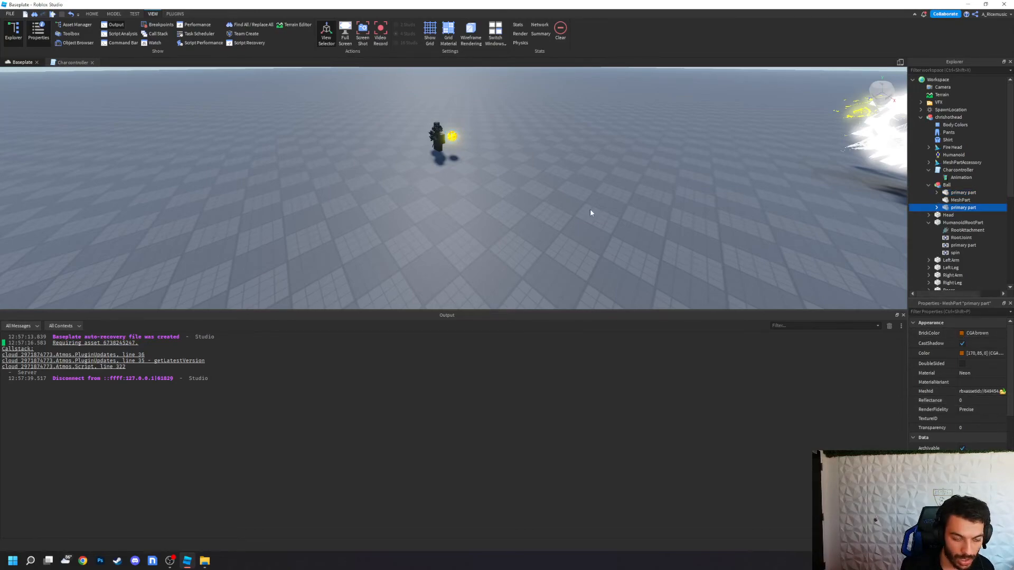
pyautogui.press('f')
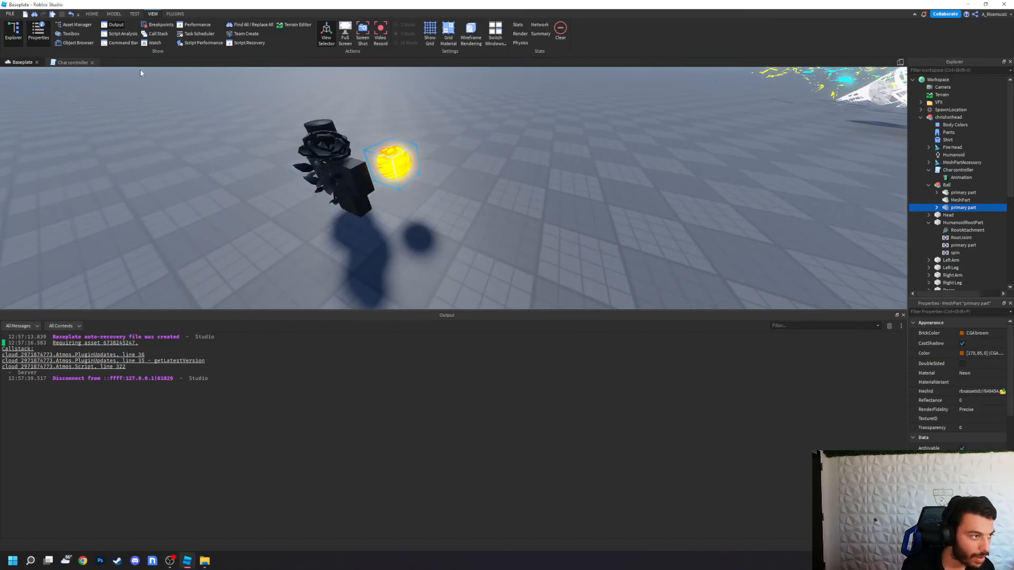
# Step: Scale up the duplicated primary part so that it extends beyond the visible ball
pyautogui.click(92, 14)
pyautogui.click(93, 33)
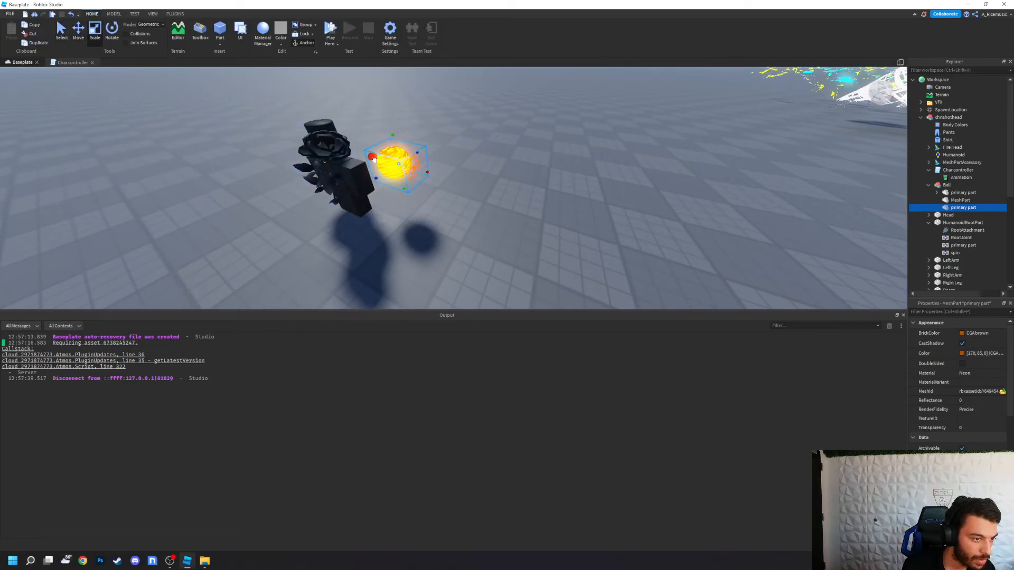
pyautogui.moveTo(376, 178); pyautogui.dragTo(370, 175)
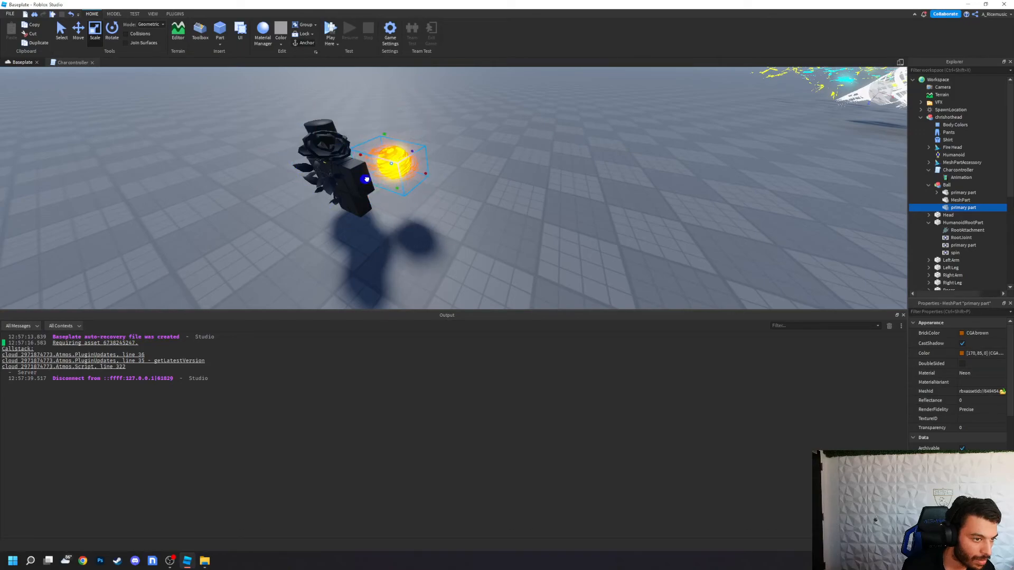
pyautogui.moveTo(415, 152); pyautogui.dragTo(422, 147)
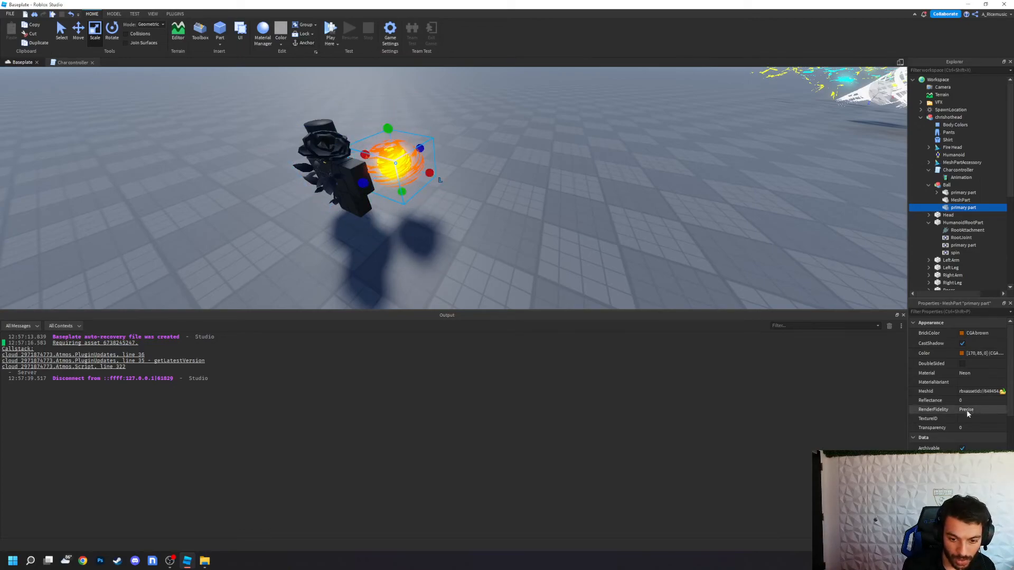
# Step: Set the enlarged copy's Transparency to 1 and rename it HitBox
pyautogui.click(971, 428)
pyautogui.write('1')
pyautogui.press('Return')
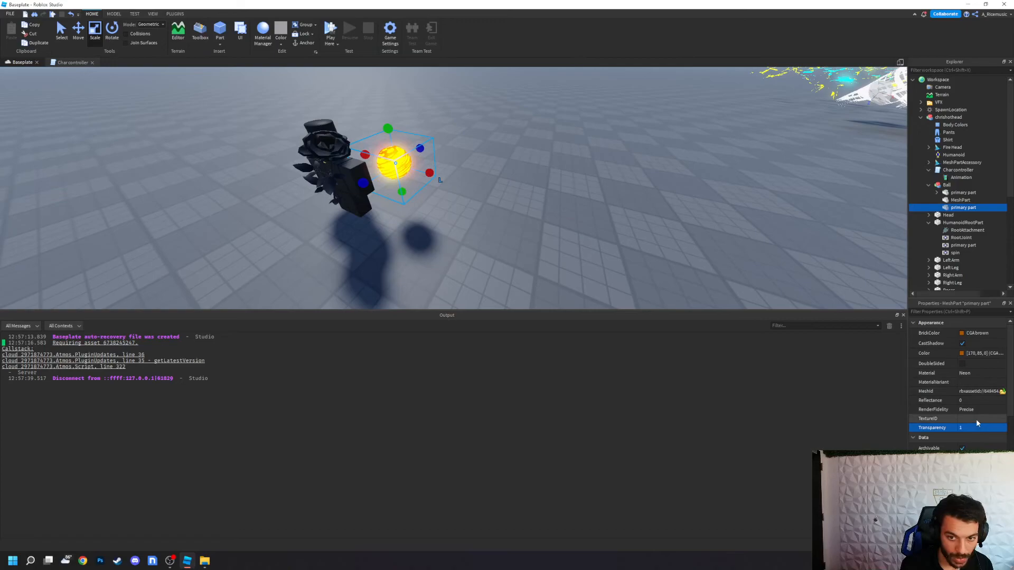
pyautogui.doubleClick(962, 207)
pyautogui.write('HitBox')
pyautogui.press('Return')
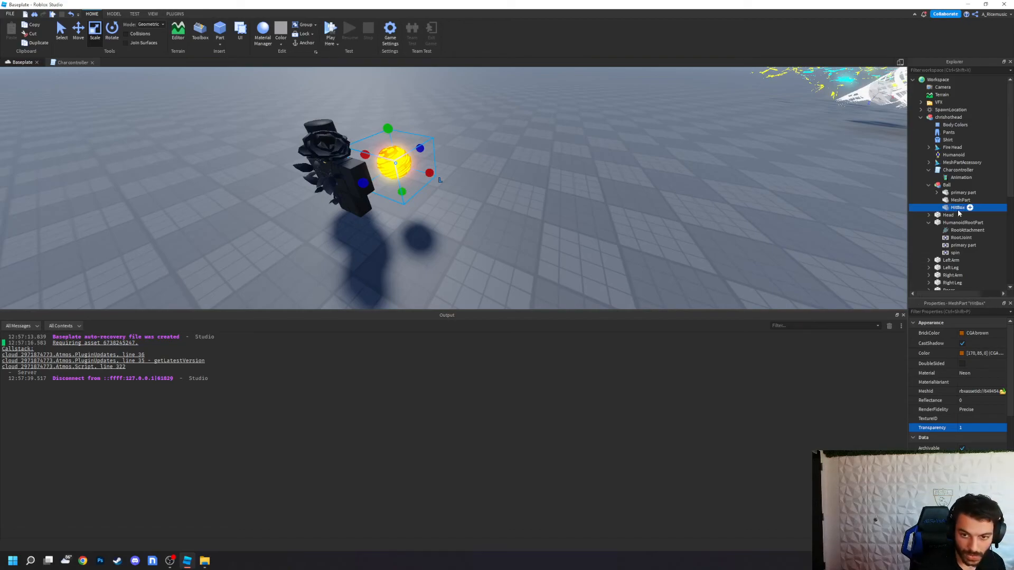
# Step: Weld HitBox to the Ball model's primary part using Easy Weld's Join in Place, with primary part as base and Animatable off
pyautogui.click(954, 193)
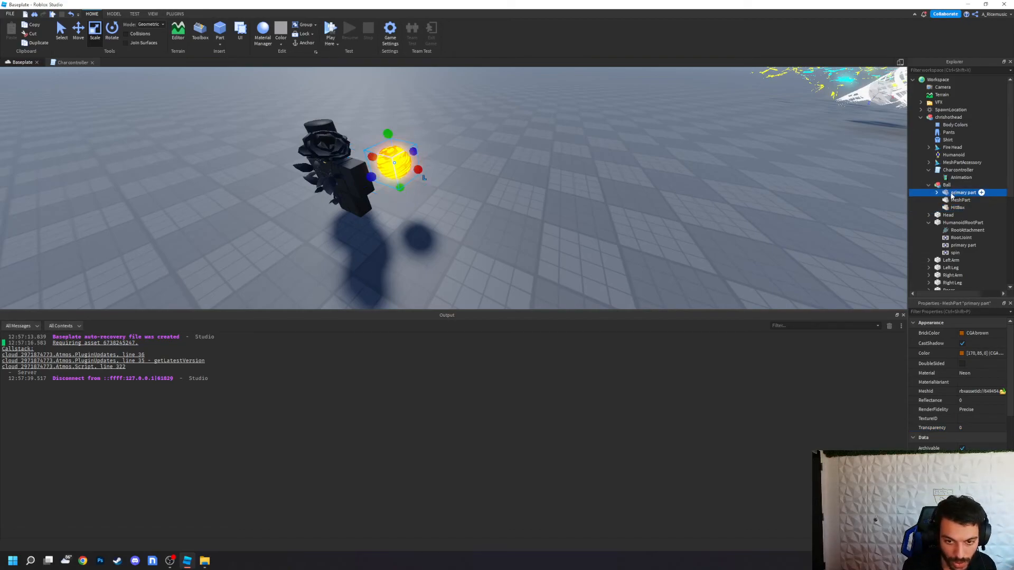
pyautogui.keyDown('ctrl'); pyautogui.click(957, 208); pyautogui.keyUp('ctrl')
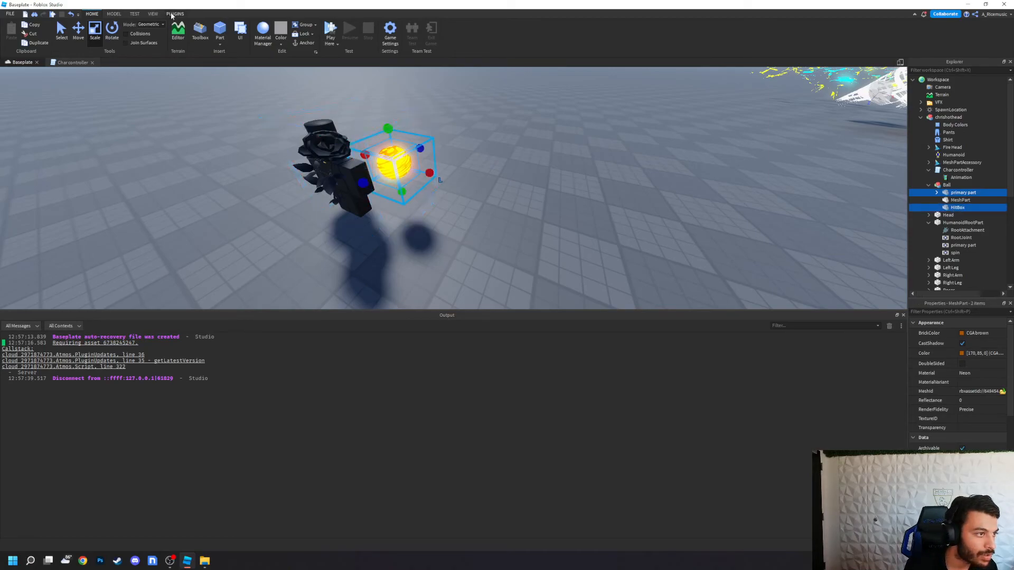
pyautogui.click(174, 14)
pyautogui.click(287, 32)
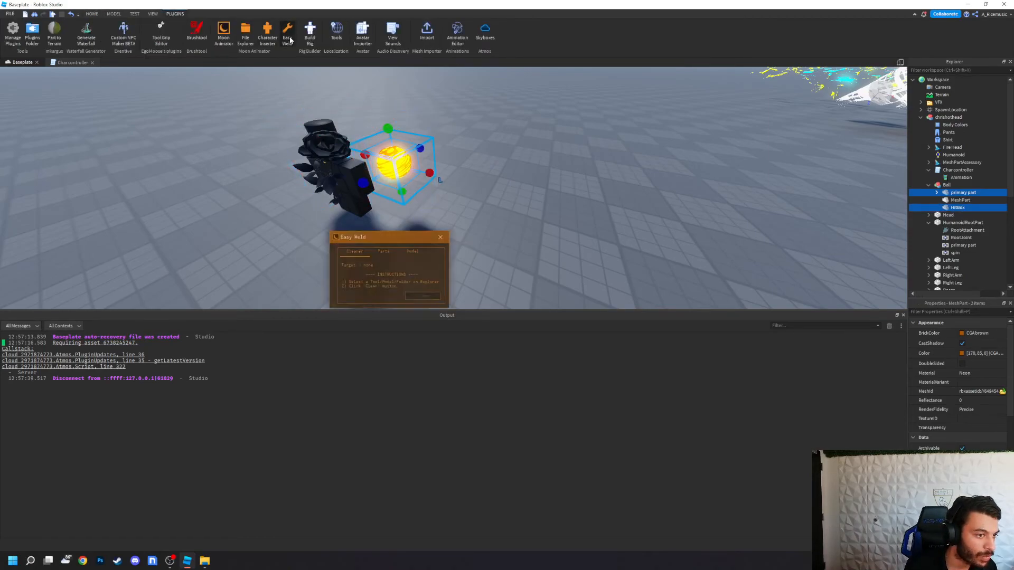
pyautogui.click(384, 253)
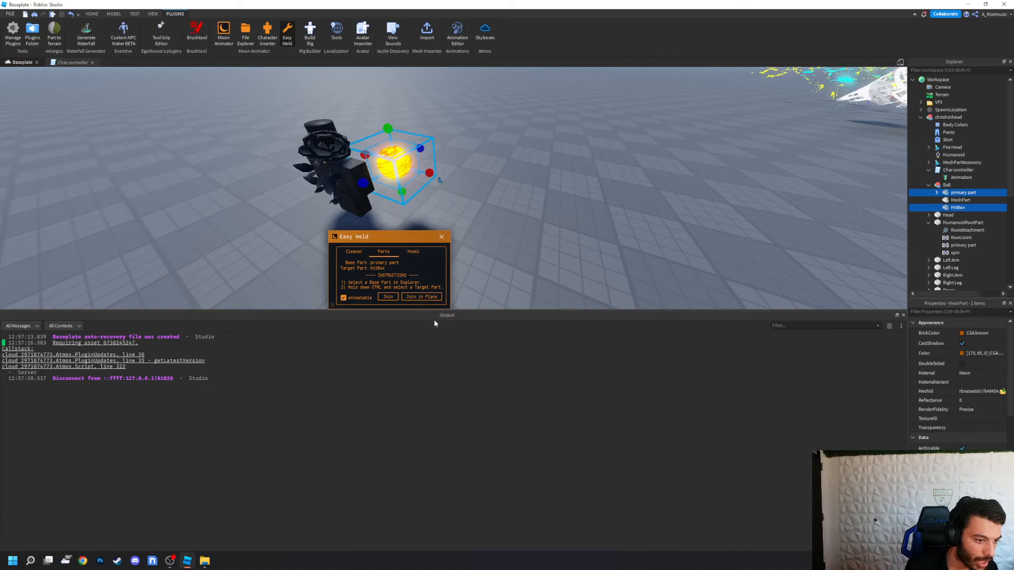
pyautogui.click(420, 297)
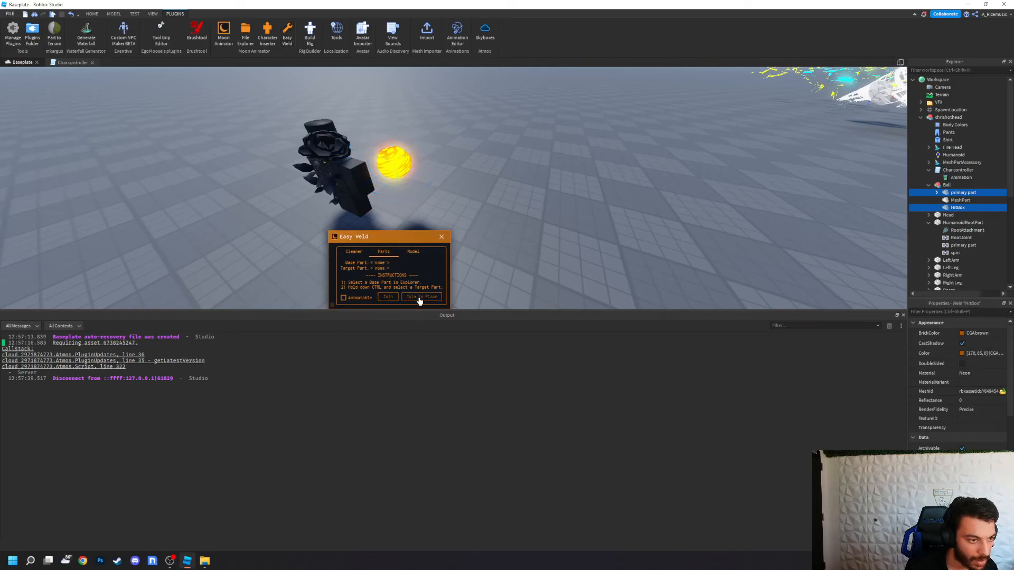
pyautogui.click(936, 192)
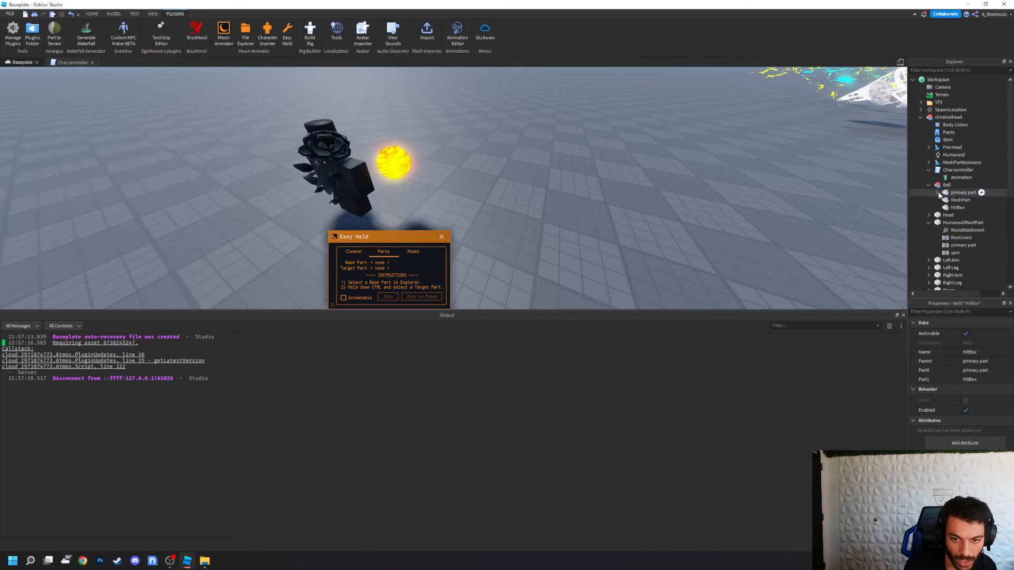
pyautogui.click(958, 207)
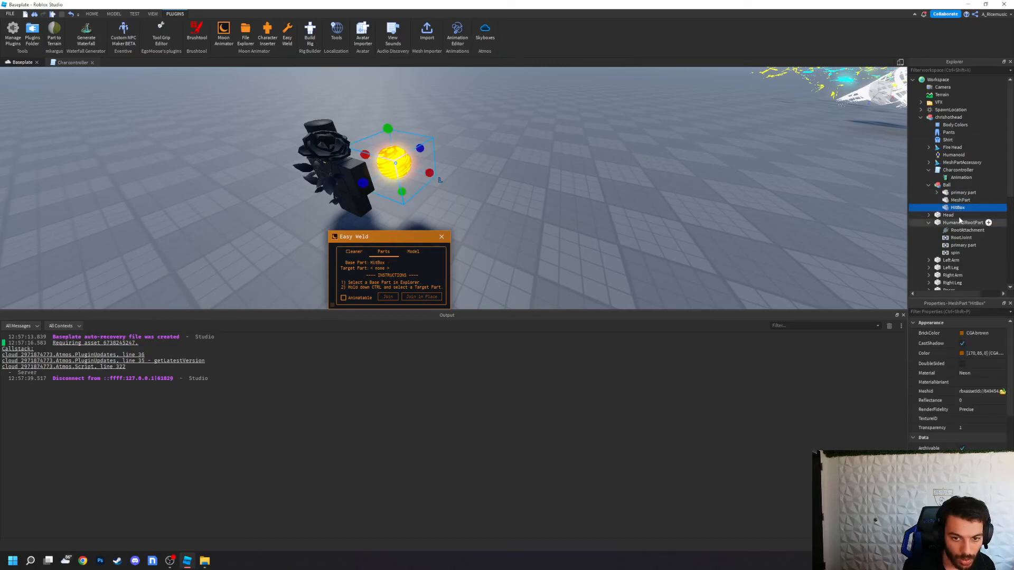
pyautogui.click(960, 192)
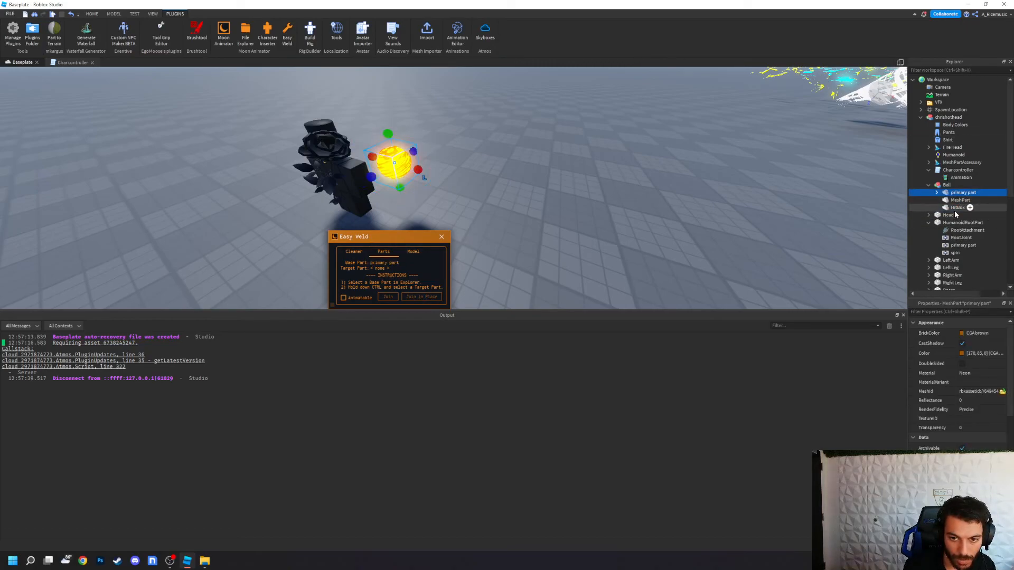
# Step: In the Char controller script, change the ball variable to reference character.Ball.HitBox
pyautogui.doubleClick(958, 169)
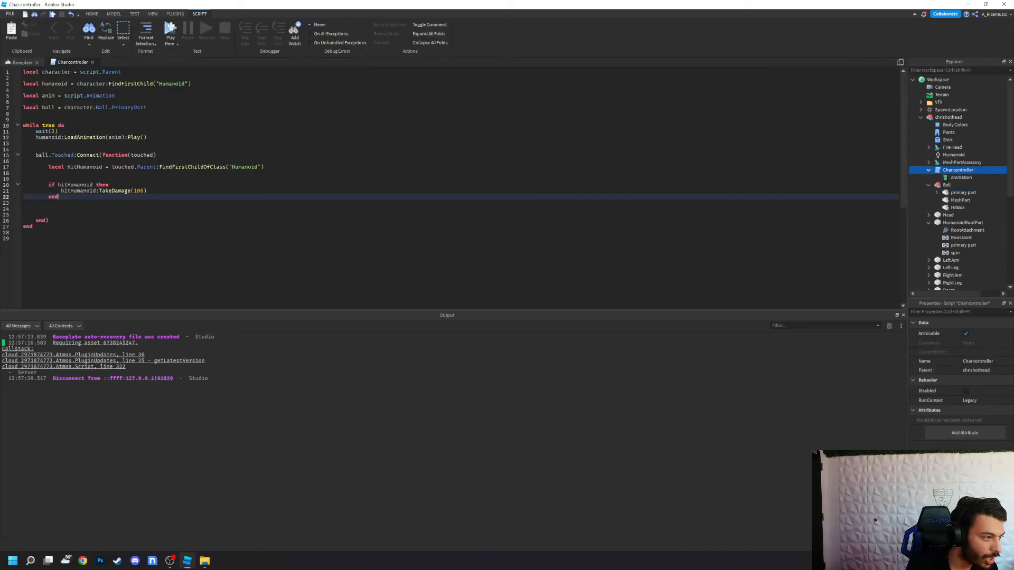
pyautogui.moveTo(146, 107); pyautogui.dragTo(118, 107)
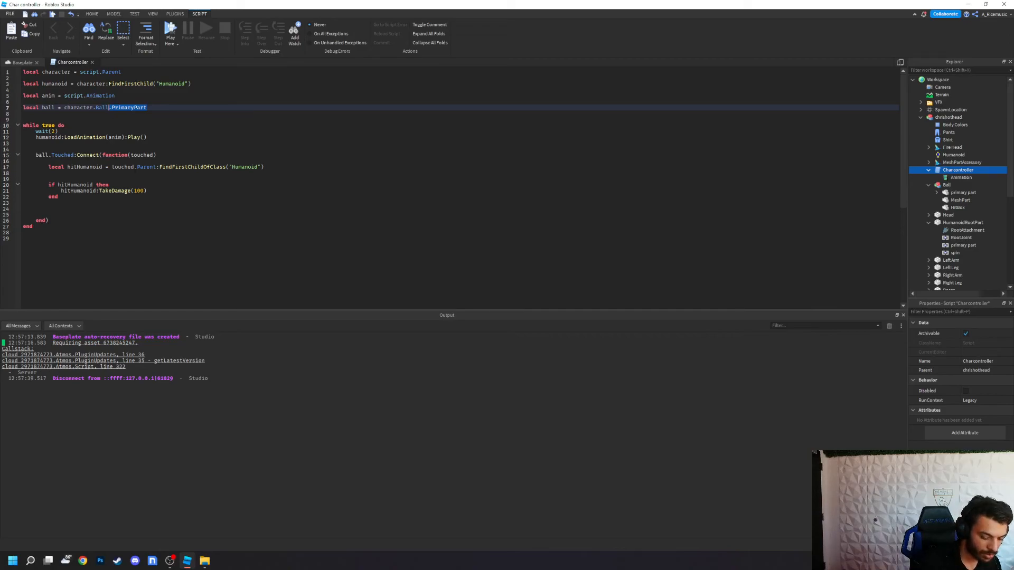
pyautogui.write('.')
pyautogui.press('Down')
pyautogui.press('Down')
pyautogui.press('Down')
pyautogui.press('Return')
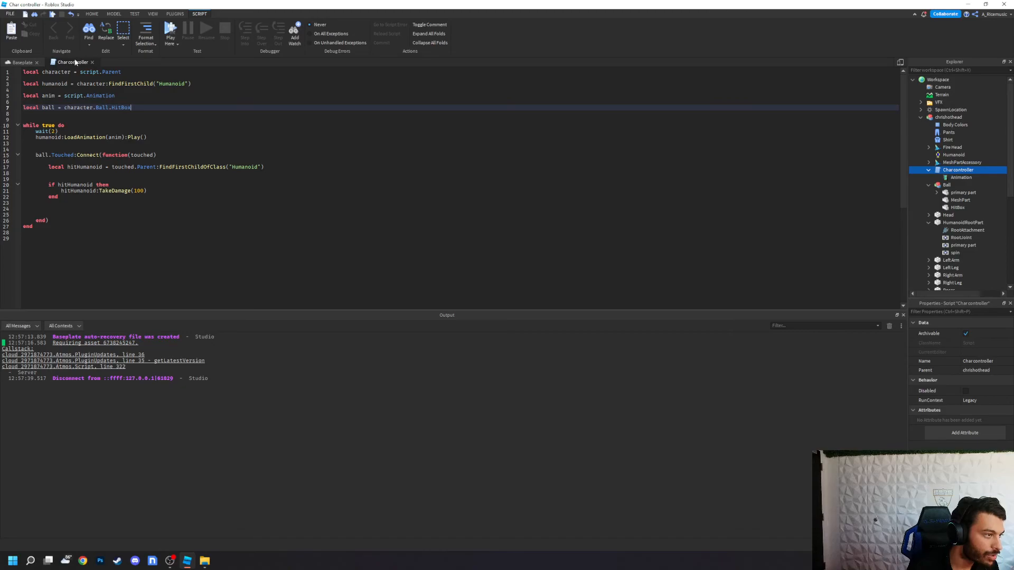
# Step: Return to the Baseplate scene and start a playtest without saving the game
pyautogui.click(24, 62)
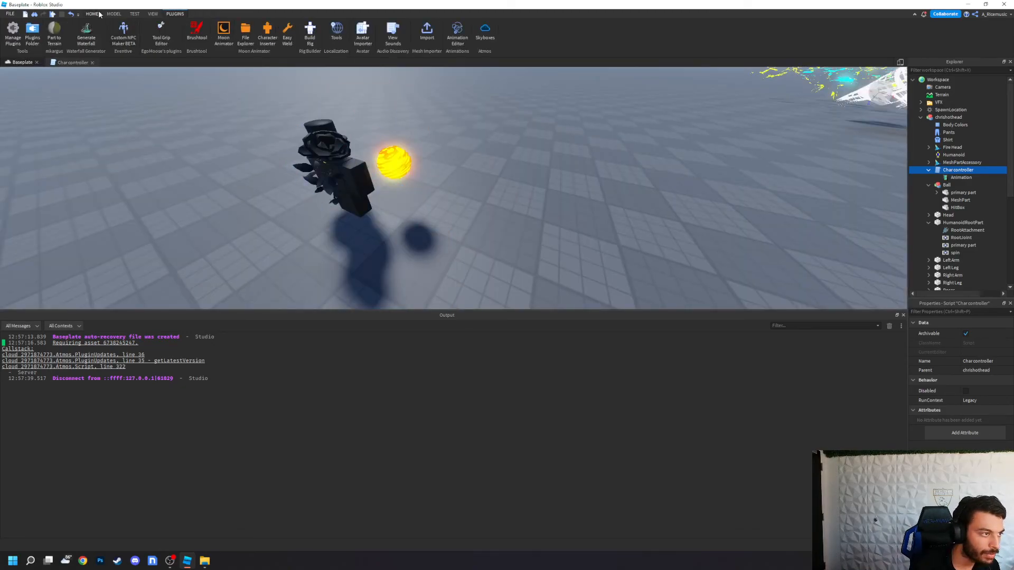
pyautogui.hotkey('ctrl', 's')
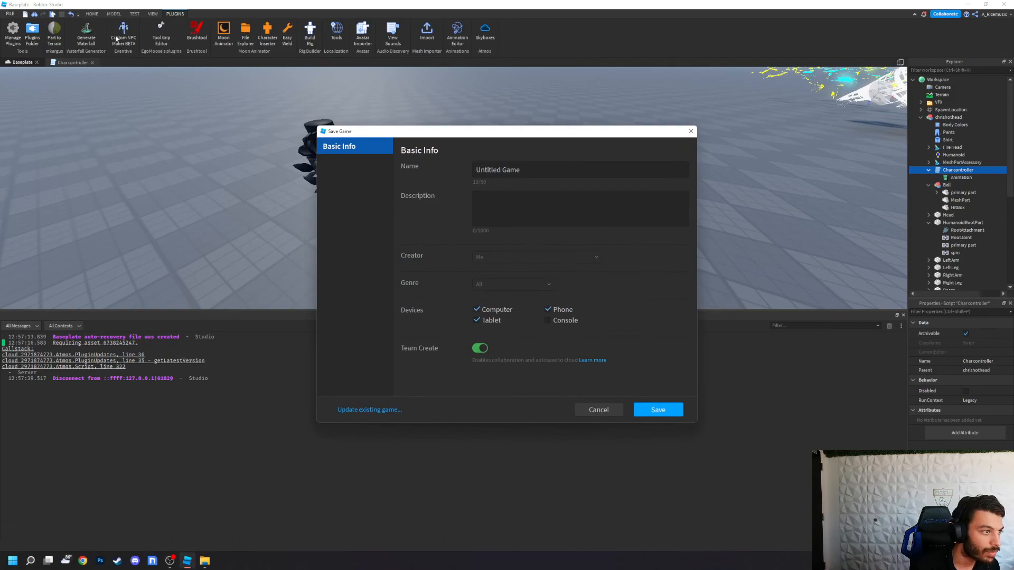
pyautogui.click(608, 410)
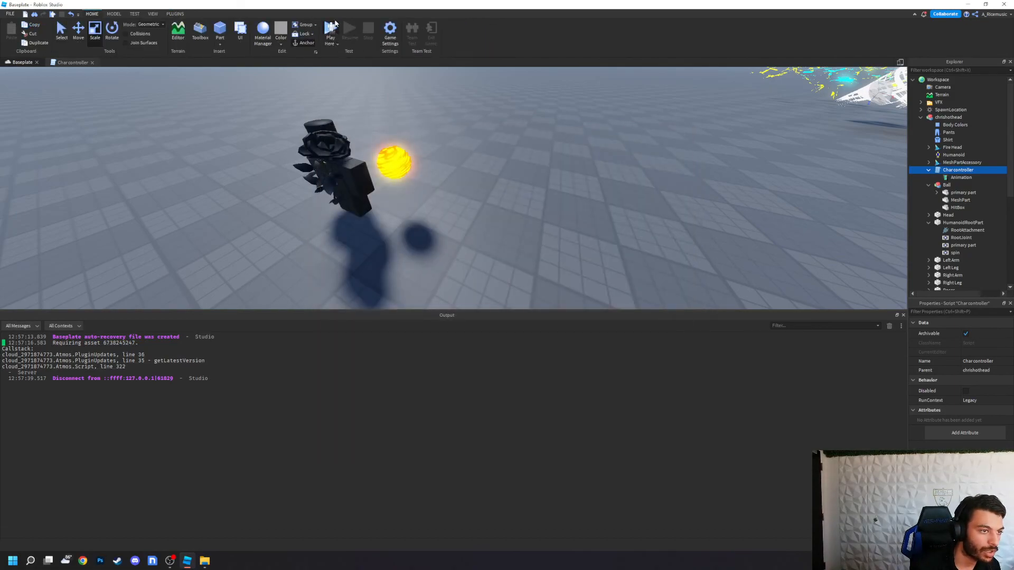
pyautogui.click(331, 29)
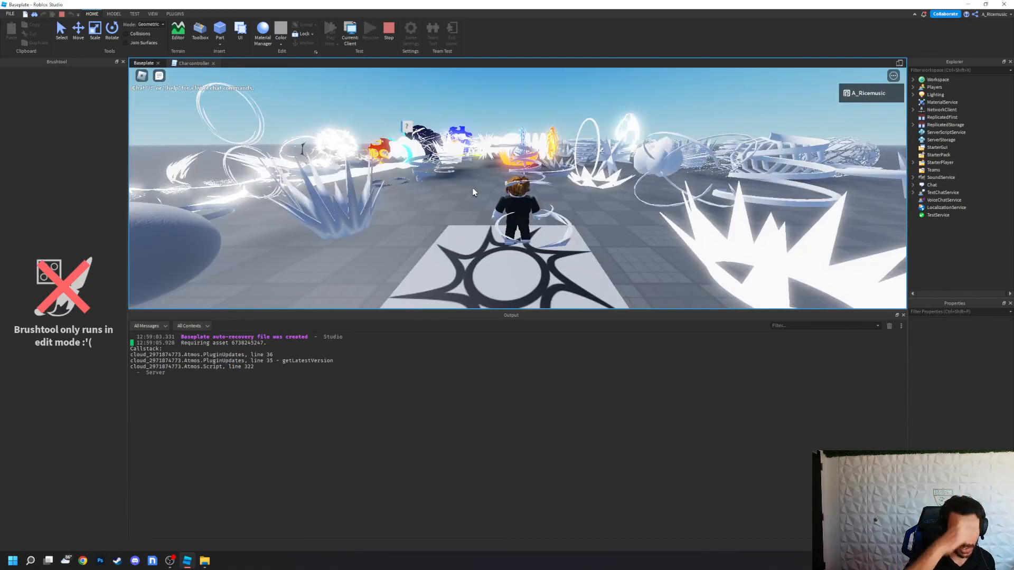
# Step: Move the avatar across the baseplate into the scripted character's ball to test the hitbox damage, and stop the playtest
pyautogui.press('a')
pyautogui.press('w')
pyautogui.moveTo(524, 214); pyautogui.dragTo(524, 216, button='right')
pyautogui.press('w')
pyautogui.press('w')
pyautogui.press('space')
pyautogui.press('w')
pyautogui.press('w')
pyautogui.press('w')
pyautogui.press('d')
pyautogui.press('w')
pyautogui.press('space')
pyautogui.press('d')
pyautogui.press('s')
pyautogui.press('space')
pyautogui.press('w')
pyautogui.press('space')
pyautogui.press('a')
pyautogui.press('space')
pyautogui.press('w')
pyautogui.press('a')
pyautogui.press('s')
pyautogui.press('d')
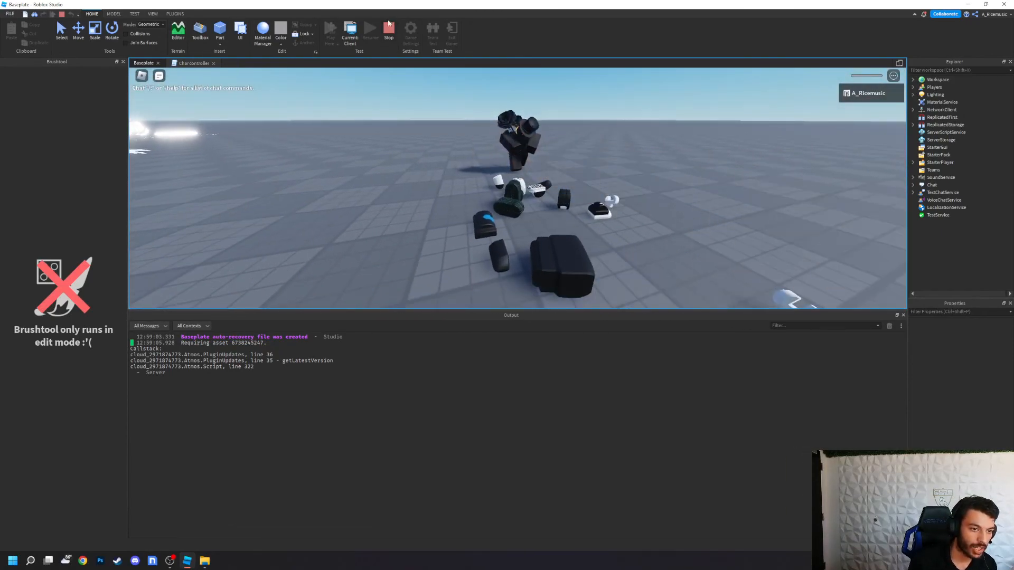
pyautogui.hotkey('shift', 'F5')
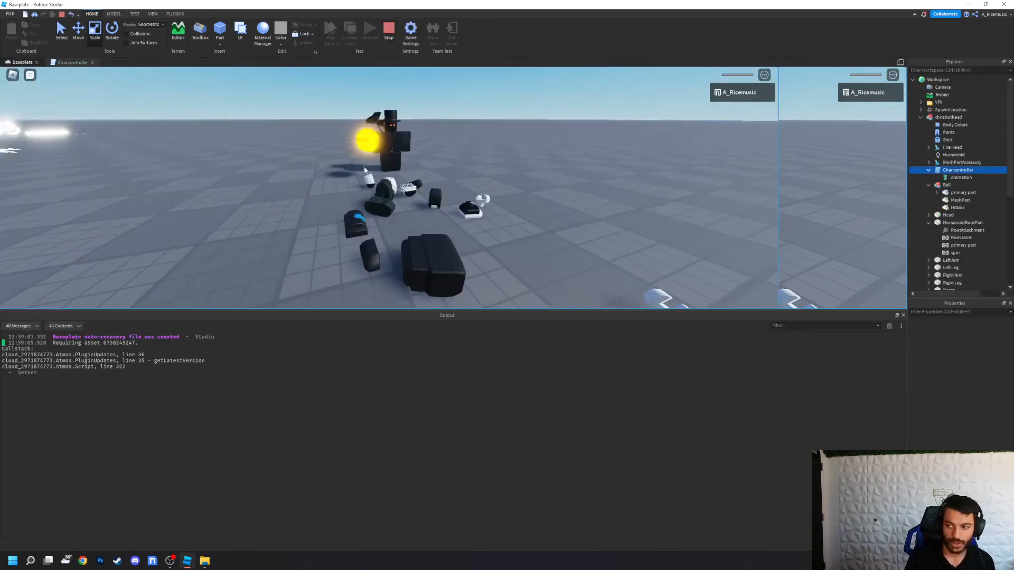